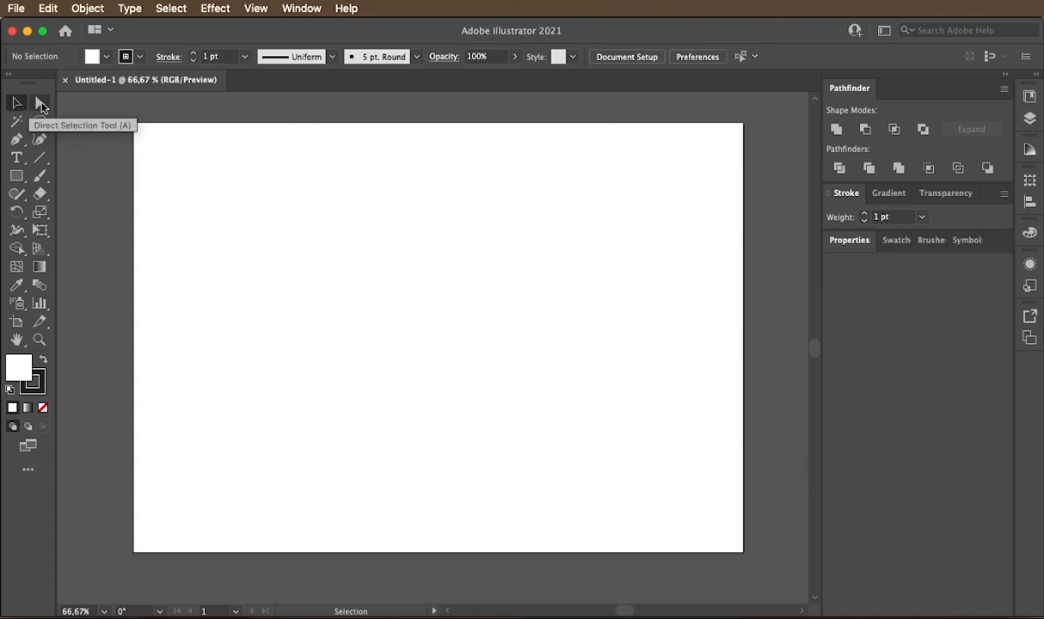
{"action": "left_click", "coordinate": [39, 103]}
{"action": "left_click", "coordinate": [16, 139]}
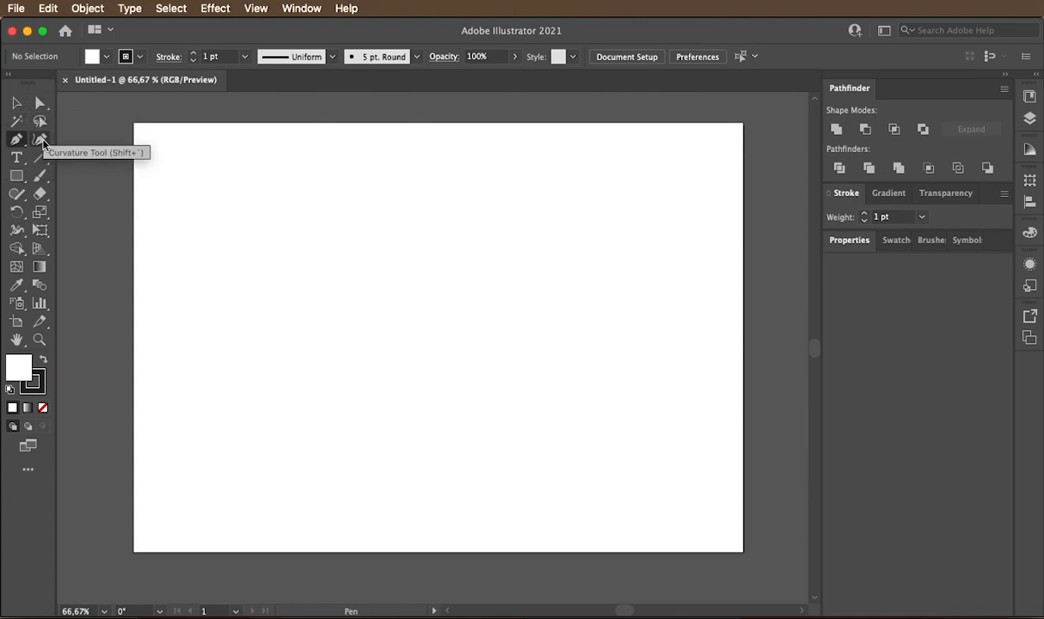
{"action": "left_click", "coordinate": [17, 157]}
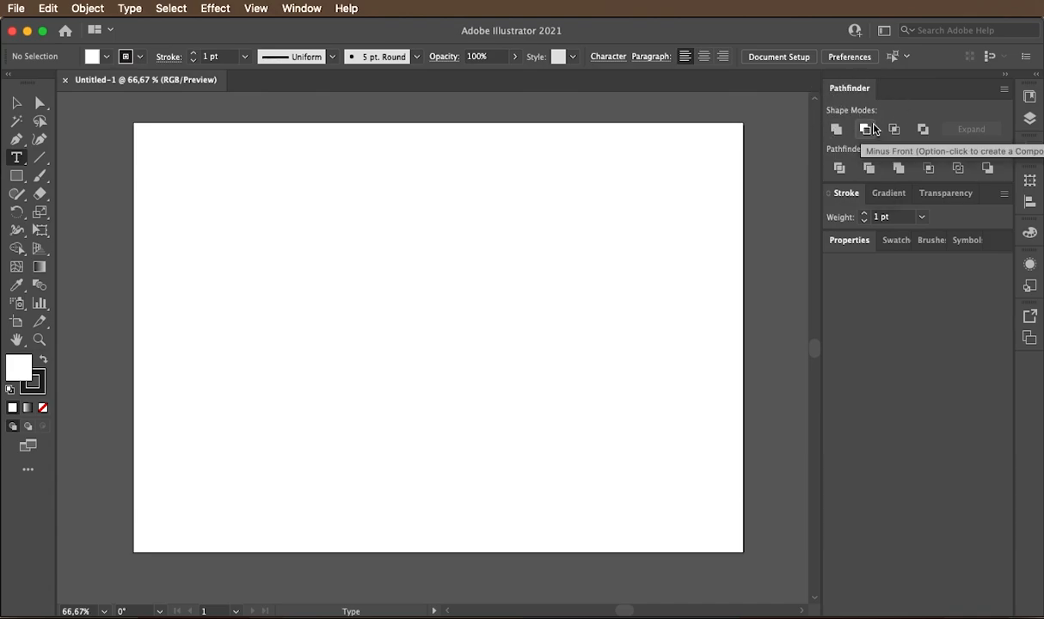
- Draw a small square near the artboard's upper-left corner with no stroke and a dark red fill
{"action": "left_click_drag", "start_coordinate": [17, 176], "coordinate": [69, 178]}
{"action": "left_click_drag", "start_coordinate": [161, 157], "coordinate": [231, 227]}
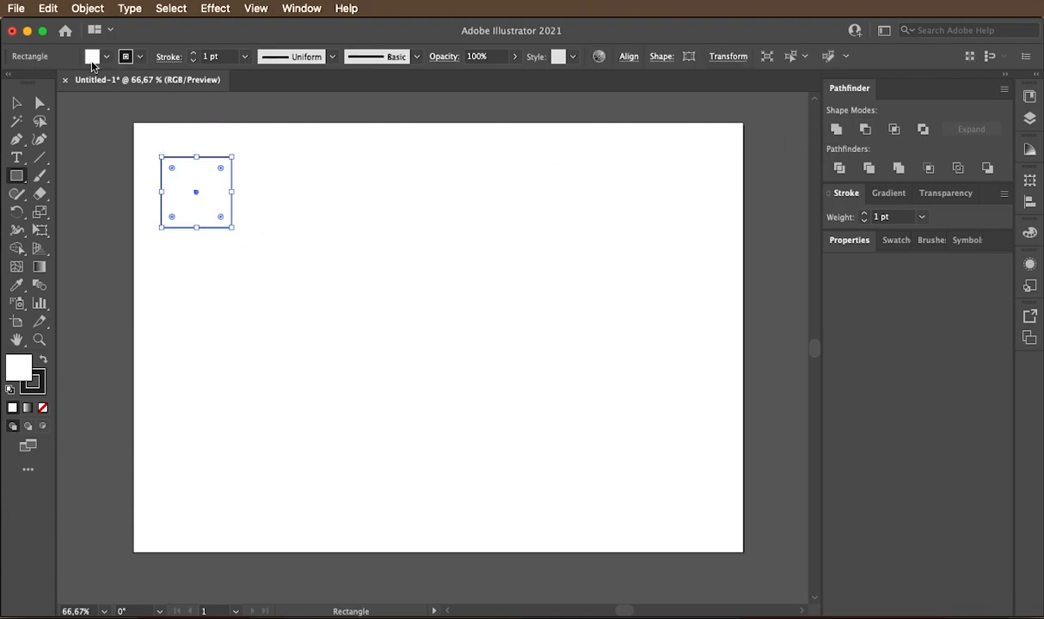
{"action": "left_click", "coordinate": [134, 58]}
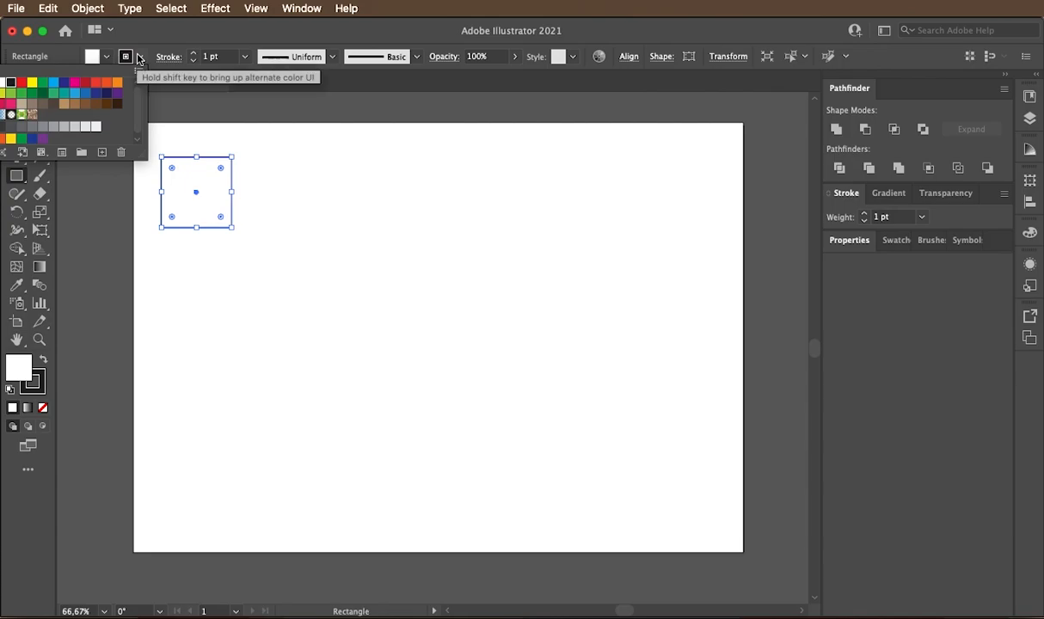
{"action": "left_click", "coordinate": [1, 82]}
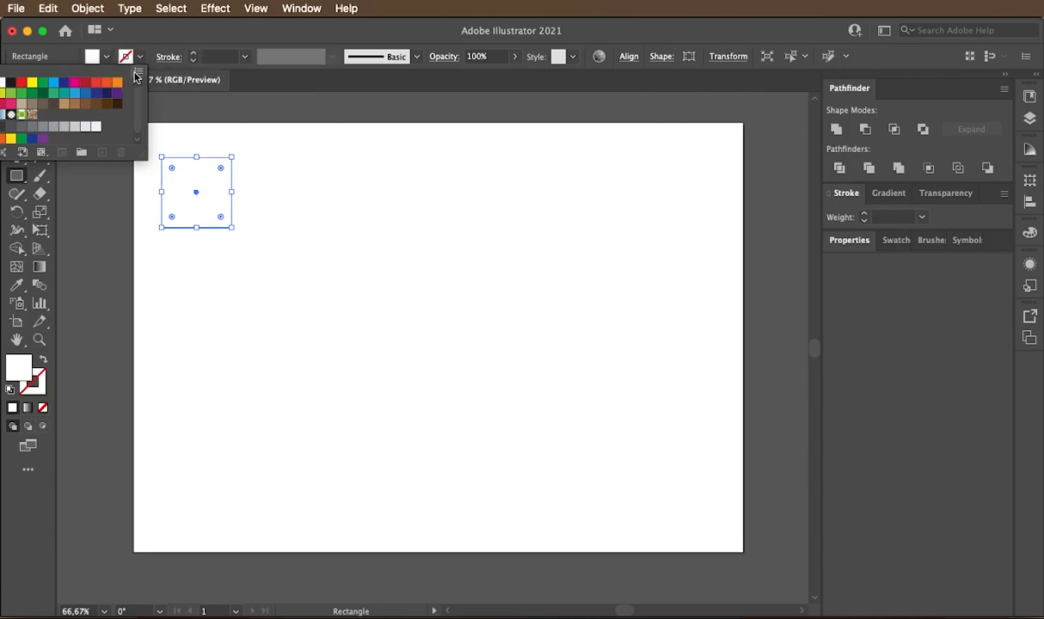
{"action": "left_click", "coordinate": [105, 57]}
{"action": "left_click", "coordinate": [108, 56]}
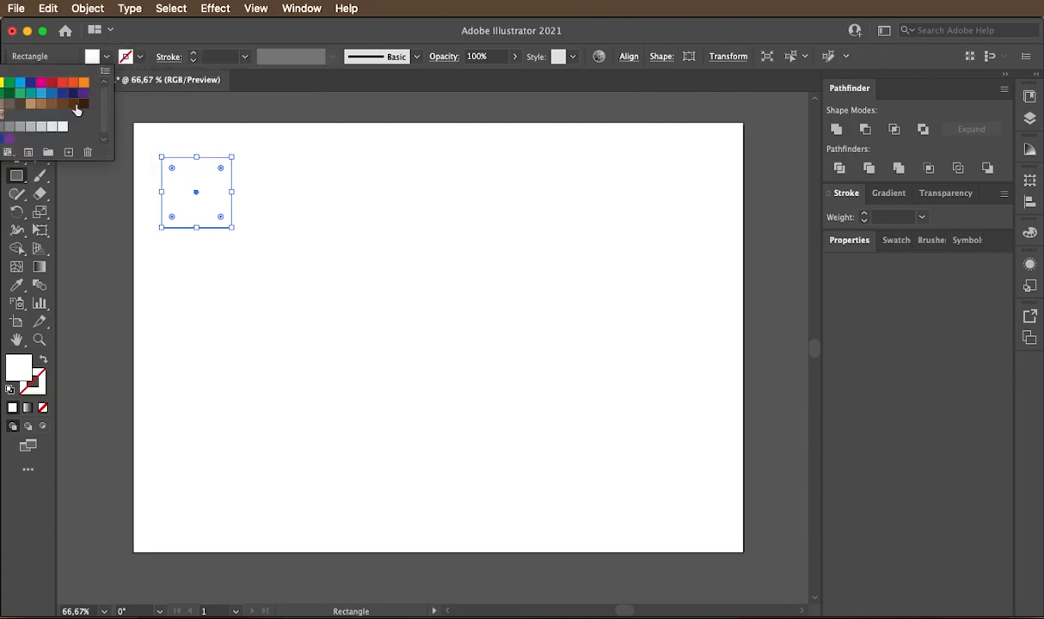
{"action": "left_click", "coordinate": [53, 82]}
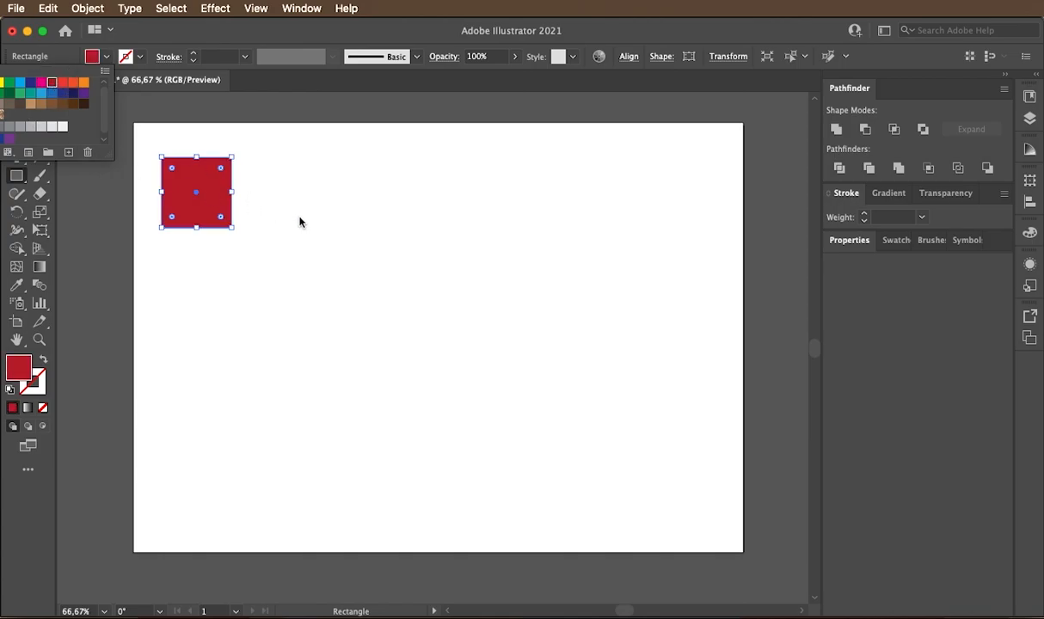
{"action": "left_click", "coordinate": [284, 208]}
- Duplicate the red square with a diagonal offset so the two overlap, and fill the copy with dark blue
{"action": "left_click", "coordinate": [16, 103]}
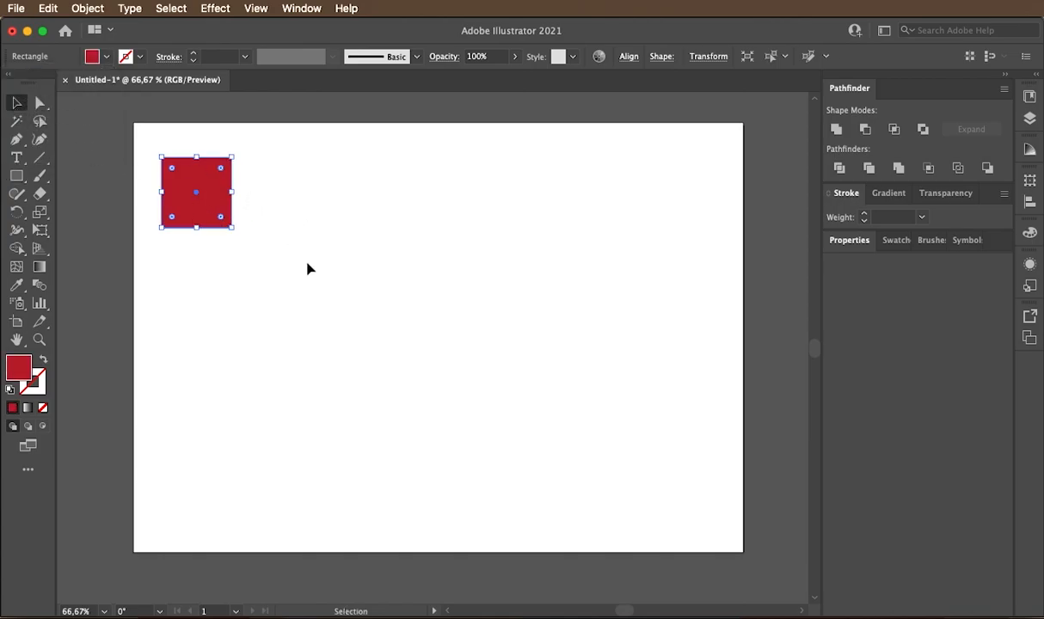
{"action": "left_click_drag", "start_coordinate": [214, 228], "coordinate": [241, 242]}
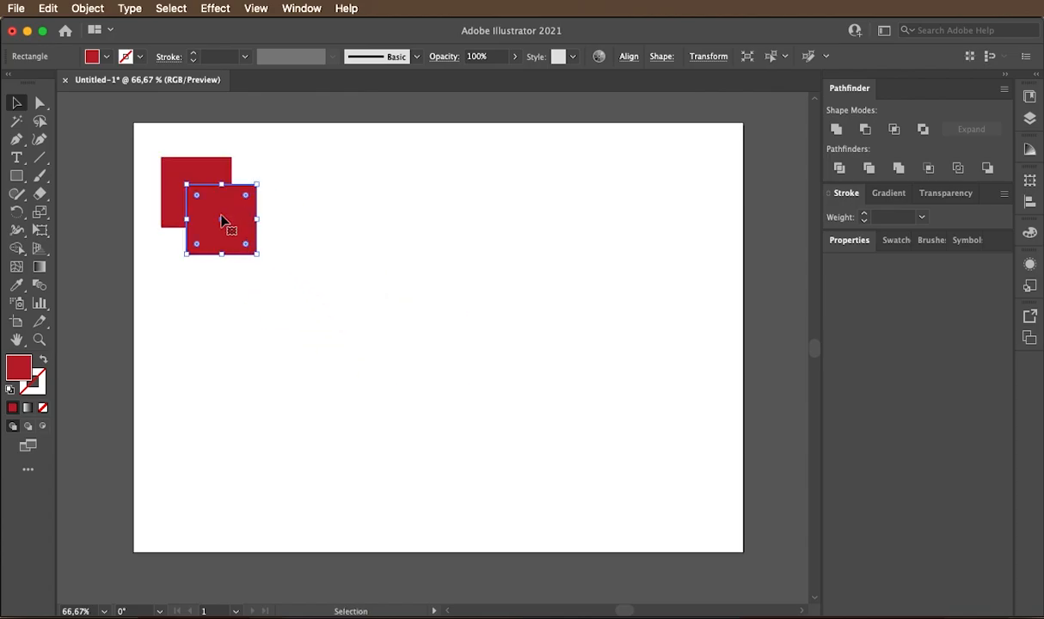
{"action": "left_click", "coordinate": [103, 55]}
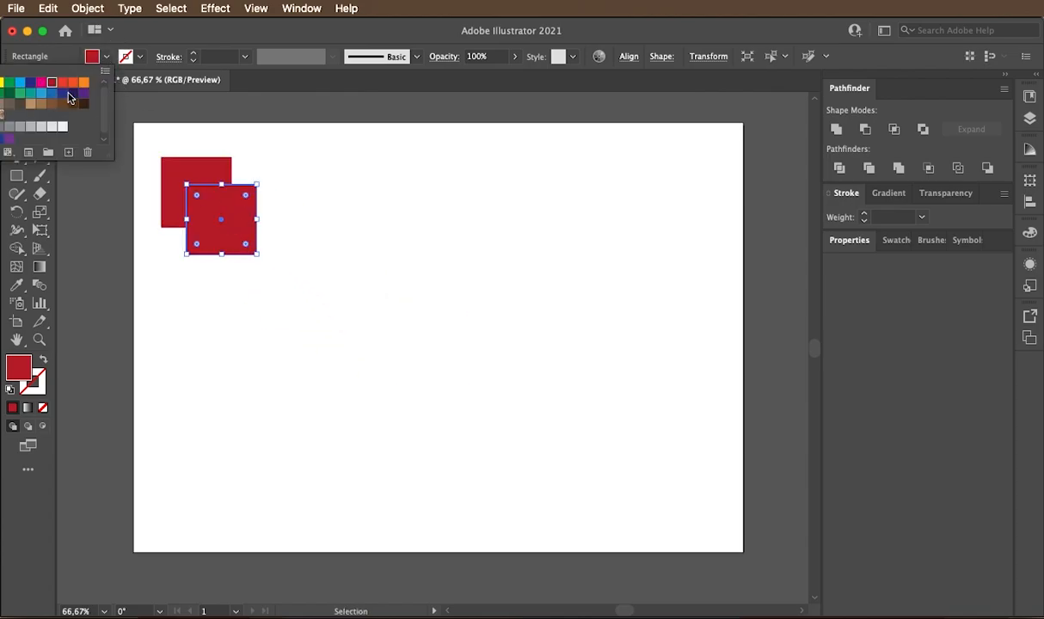
{"action": "left_click", "coordinate": [65, 97]}
{"action": "left_click", "coordinate": [301, 212]}
{"action": "left_click", "coordinate": [300, 212]}
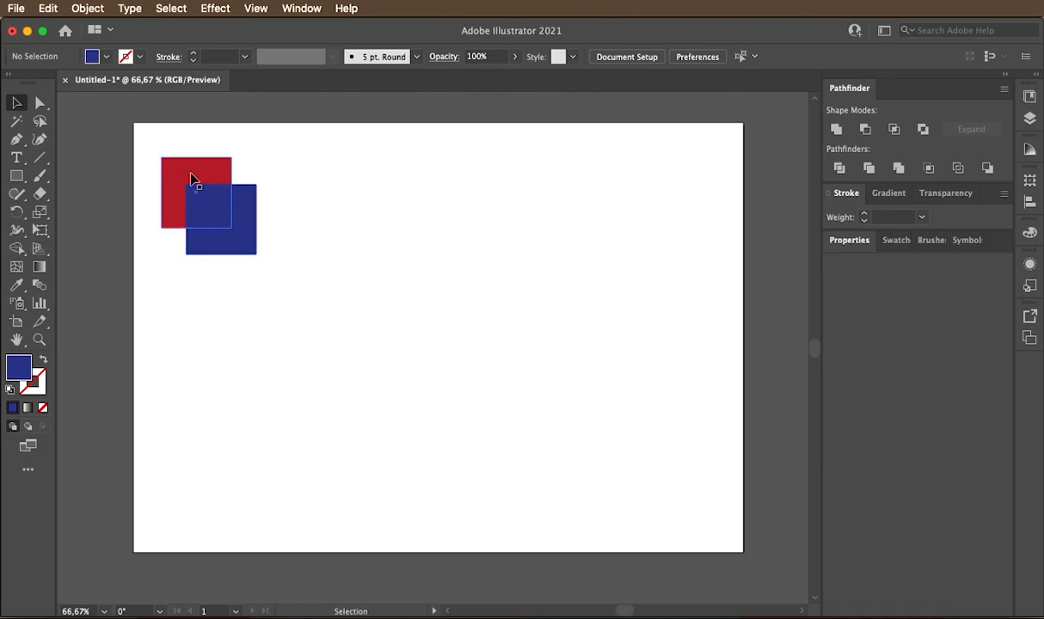
- Shift the blue square slightly sideways and return it to its place over the red square
{"action": "left_click", "coordinate": [247, 234]}
{"action": "left_click_drag", "start_coordinate": [246, 233], "coordinate": [245, 234]}
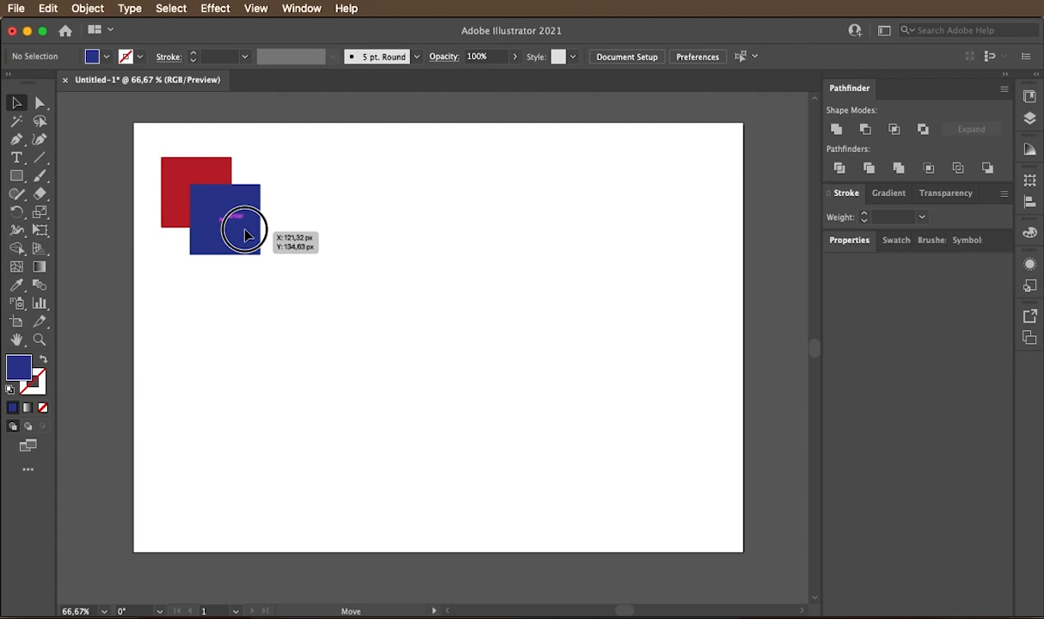
{"action": "left_click_drag", "start_coordinate": [245, 233], "coordinate": [240, 234]}
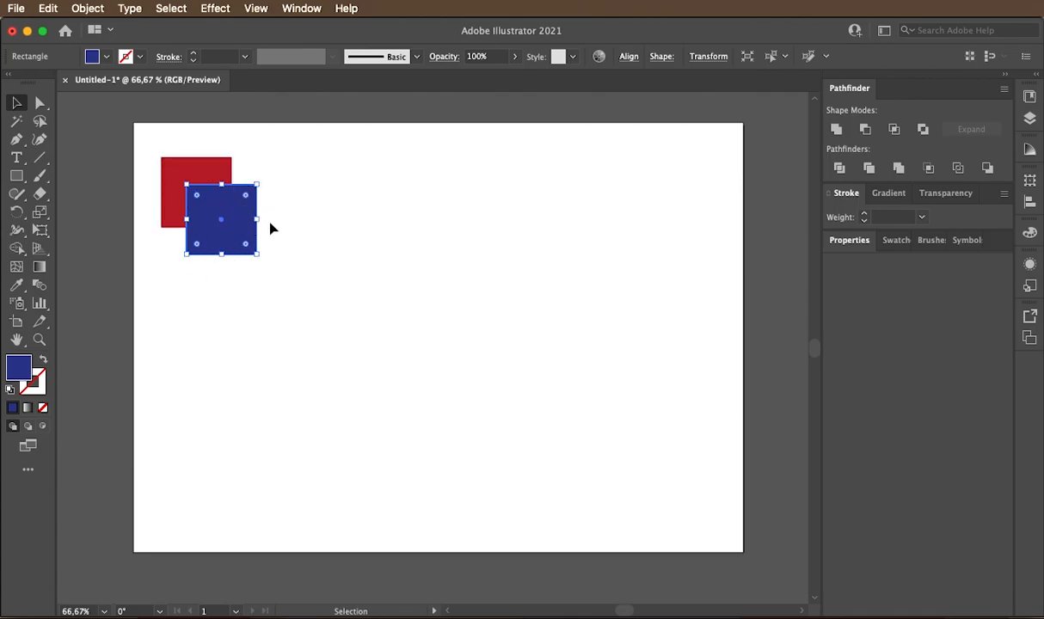
{"action": "left_click", "coordinate": [336, 259]}
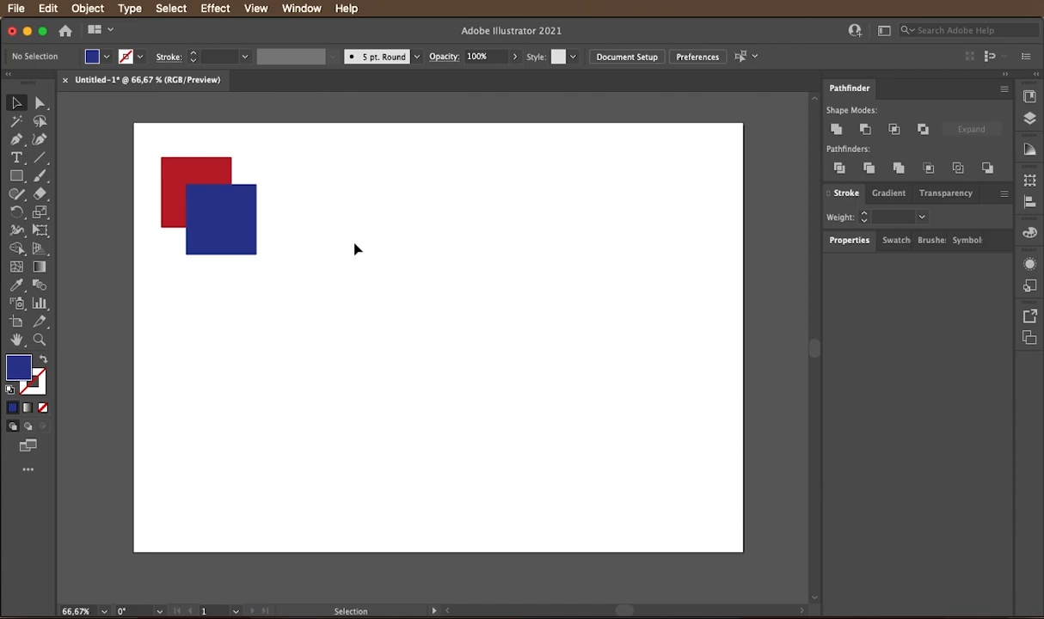
- Select both squares and check in the list of available panels that Pathfinder is enabled
{"action": "left_click_drag", "start_coordinate": [250, 130], "coordinate": [173, 243]}
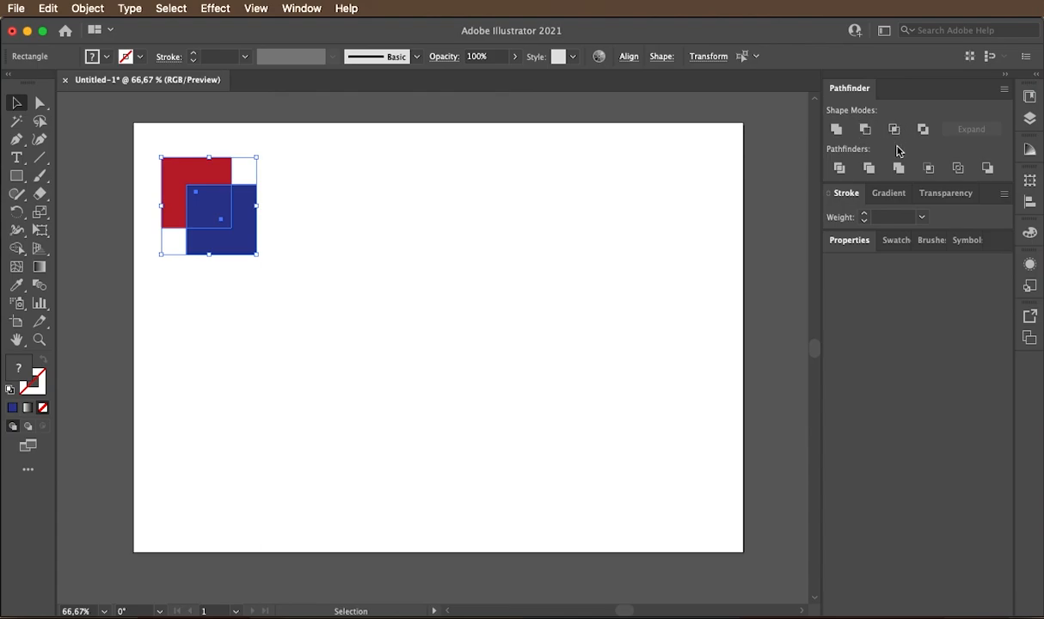
{"action": "left_click", "coordinate": [892, 85]}
{"action": "left_click", "coordinate": [299, 8]}
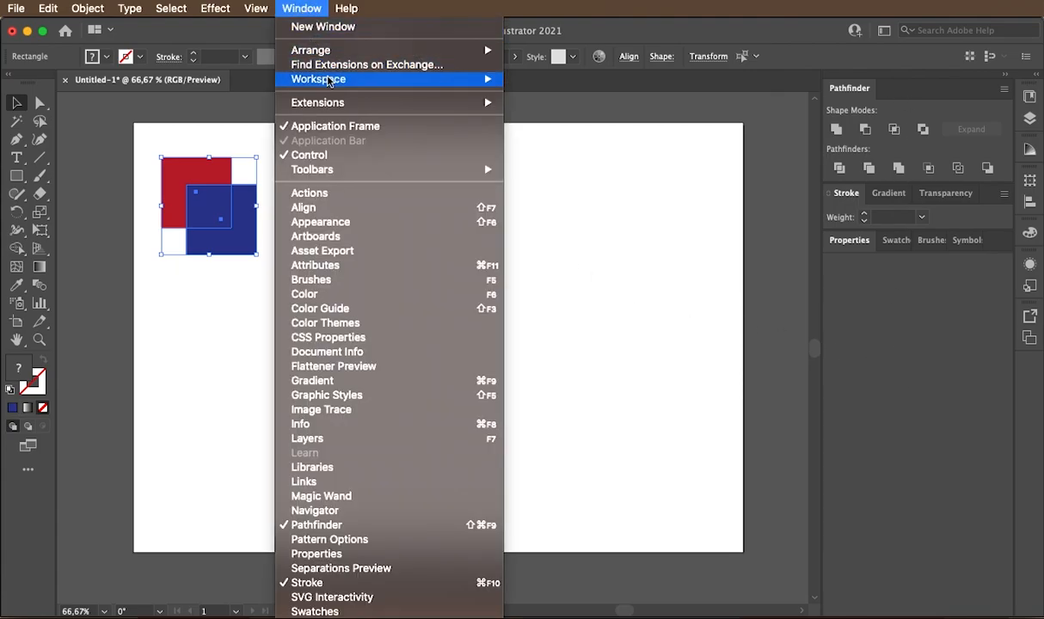
{"action": "mouse_move", "coordinate": [334, 81]}
{"action": "mouse_move", "coordinate": [476, 80]}
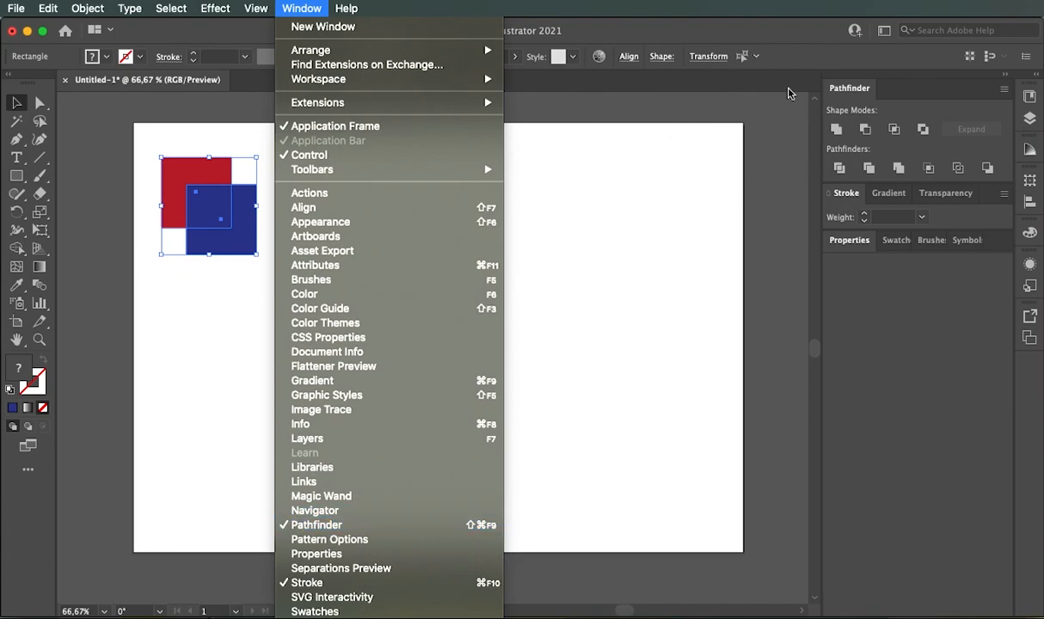
{"action": "left_click", "coordinate": [783, 241]}
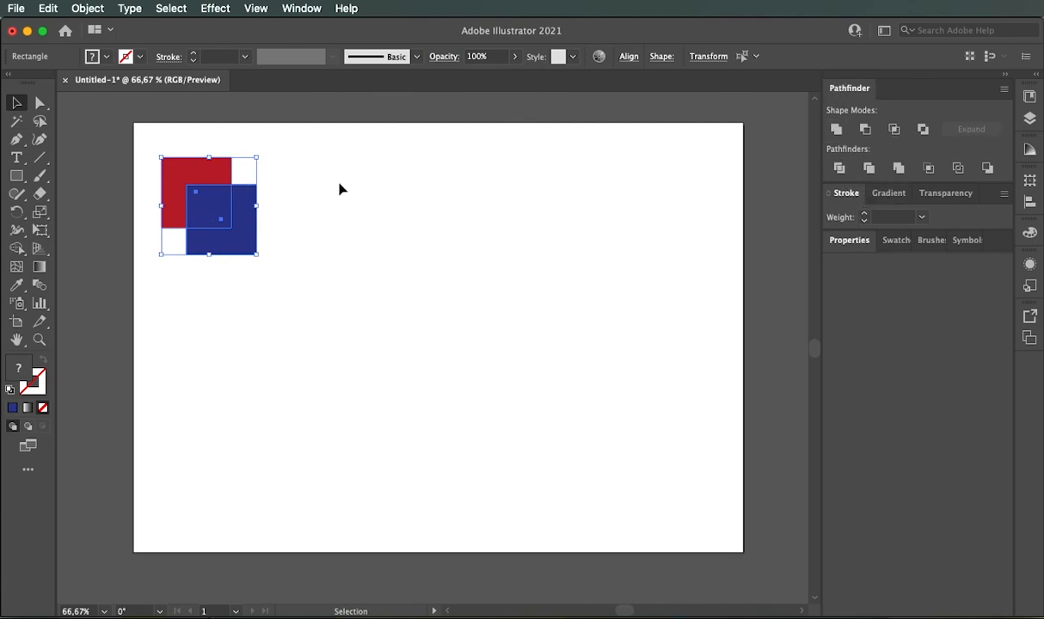
- Unite the overlapping red and blue squares into one shape with Pathfinder and move the merged shape diagonally
{"action": "left_click_drag", "start_coordinate": [162, 136], "coordinate": [261, 260]}
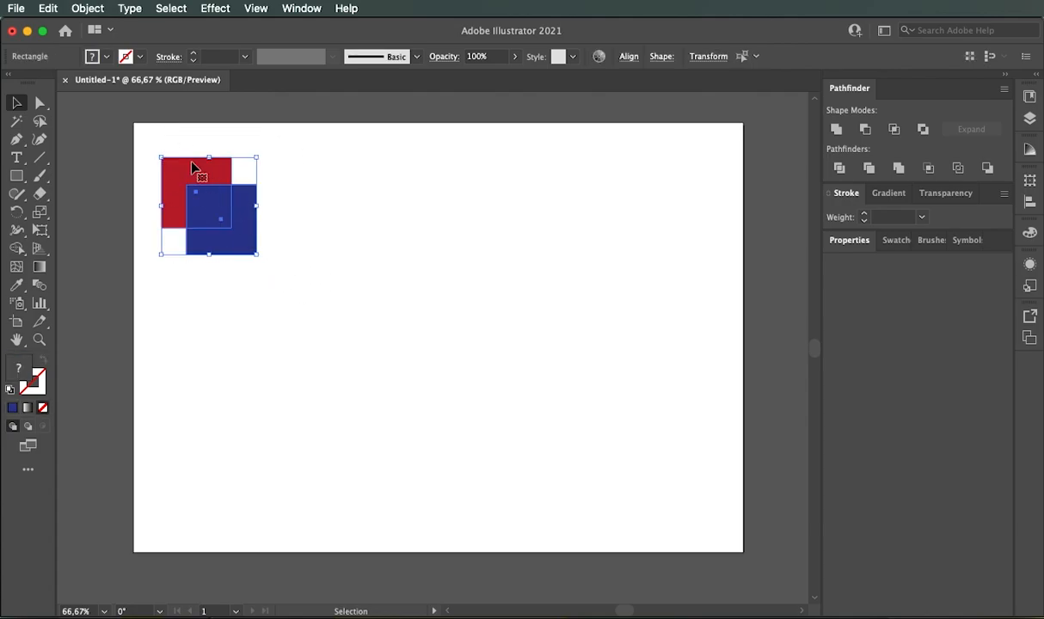
{"action": "left_click", "coordinate": [836, 129]}
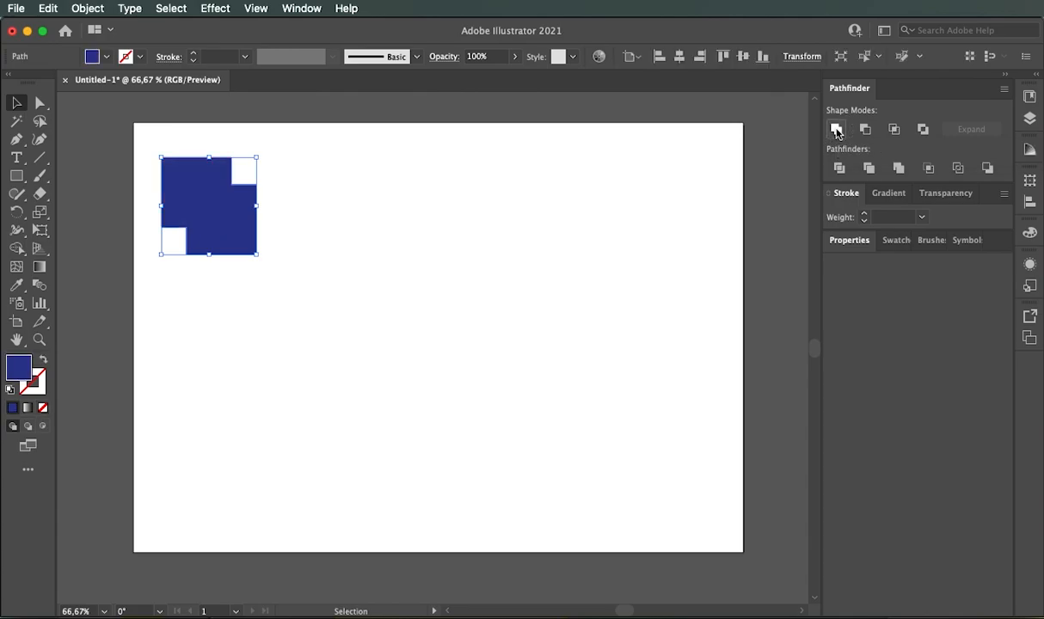
{"action": "left_click", "coordinate": [298, 259]}
{"action": "left_click_drag", "start_coordinate": [191, 232], "coordinate": [230, 245]}
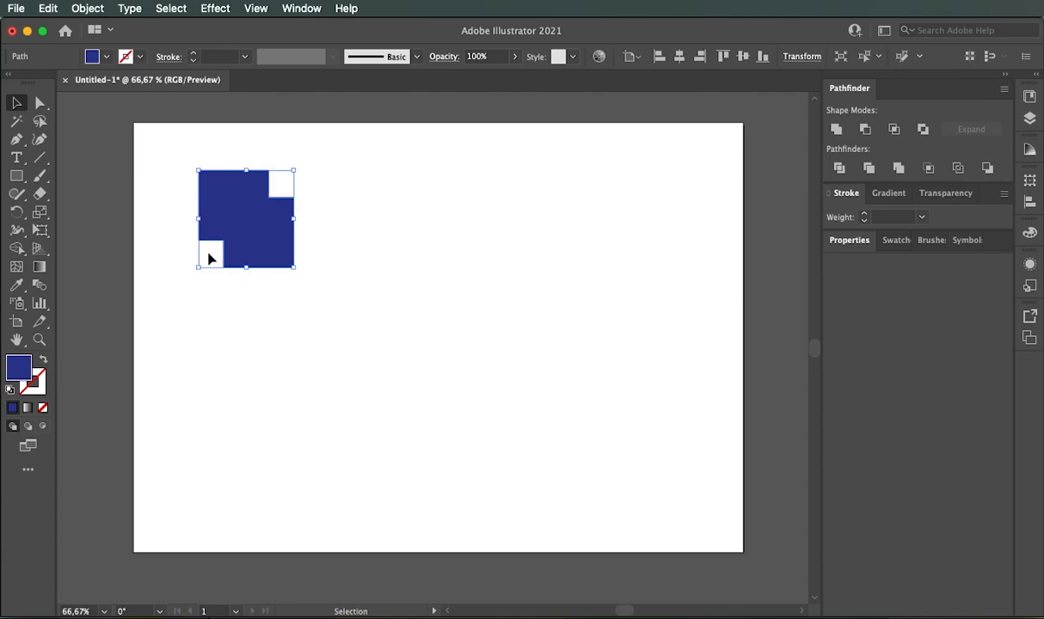
{"action": "left_click", "coordinate": [379, 300]}
{"action": "left_click", "coordinate": [253, 252]}
- Undo the move and the uniting of the two squares
{"action": "key", "text": "super+z"}
{"action": "key", "text": "super+z"}
{"action": "key", "text": "super+z"}
{"action": "key", "text": "super+z"}
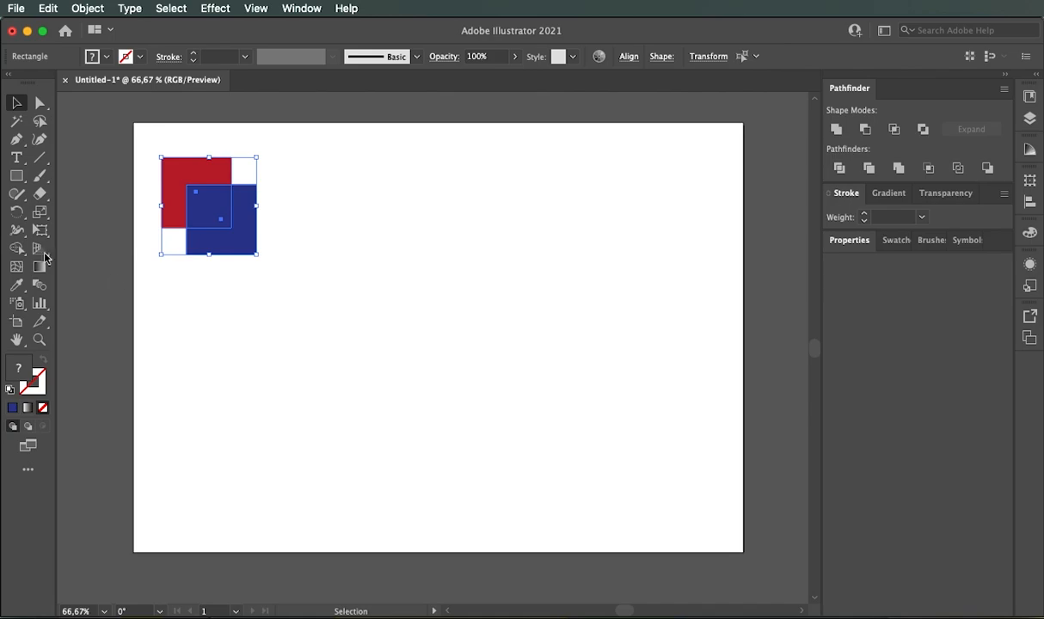
- Draw a closed blue shape around both squares with the Pen tool, extending well below them
{"action": "left_click", "coordinate": [16, 139]}
{"action": "left_click", "coordinate": [271, 258]}
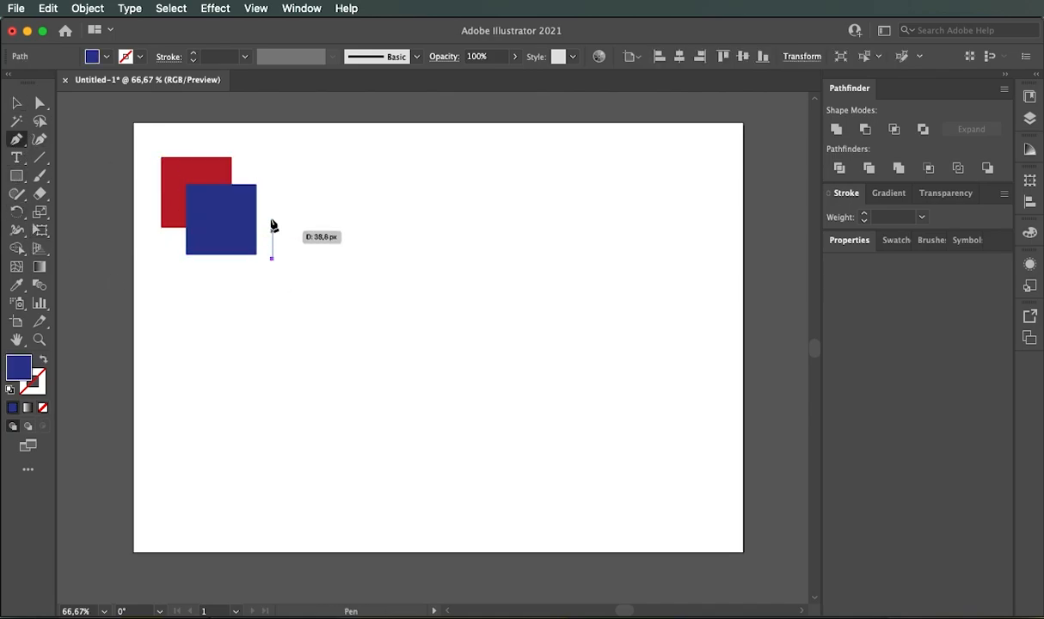
{"action": "left_click", "coordinate": [273, 173]}
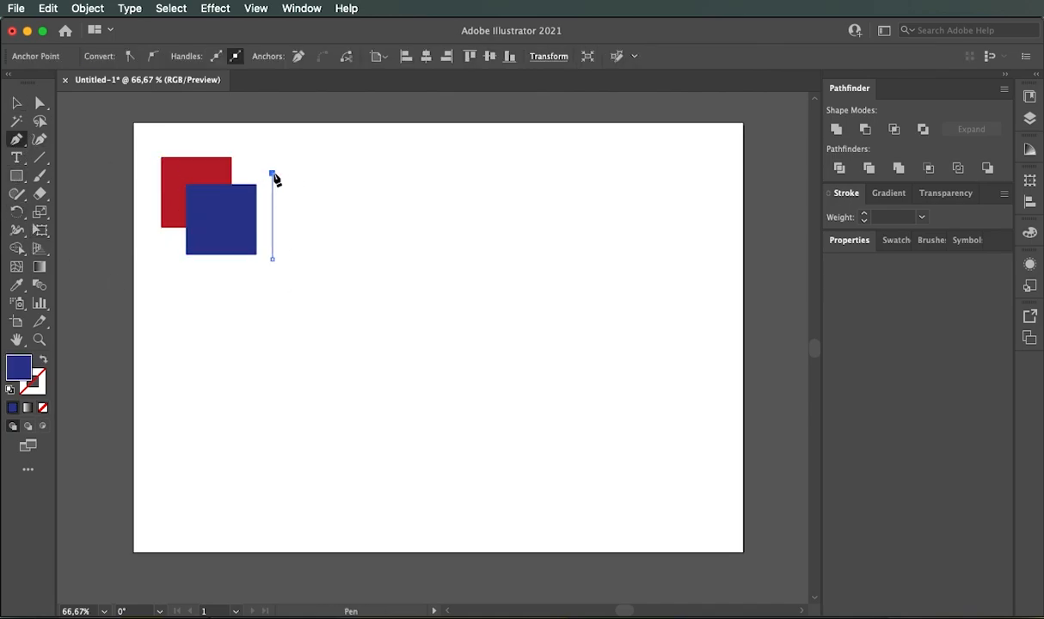
{"action": "left_click", "coordinate": [241, 173]}
{"action": "left_click", "coordinate": [240, 144]}
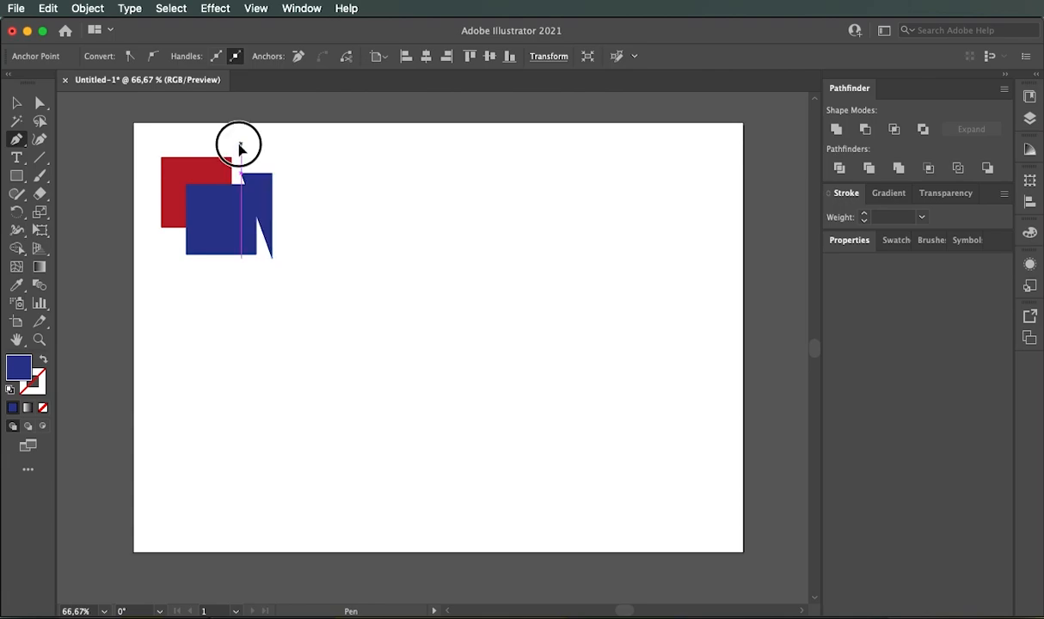
{"action": "left_click", "coordinate": [153, 144]}
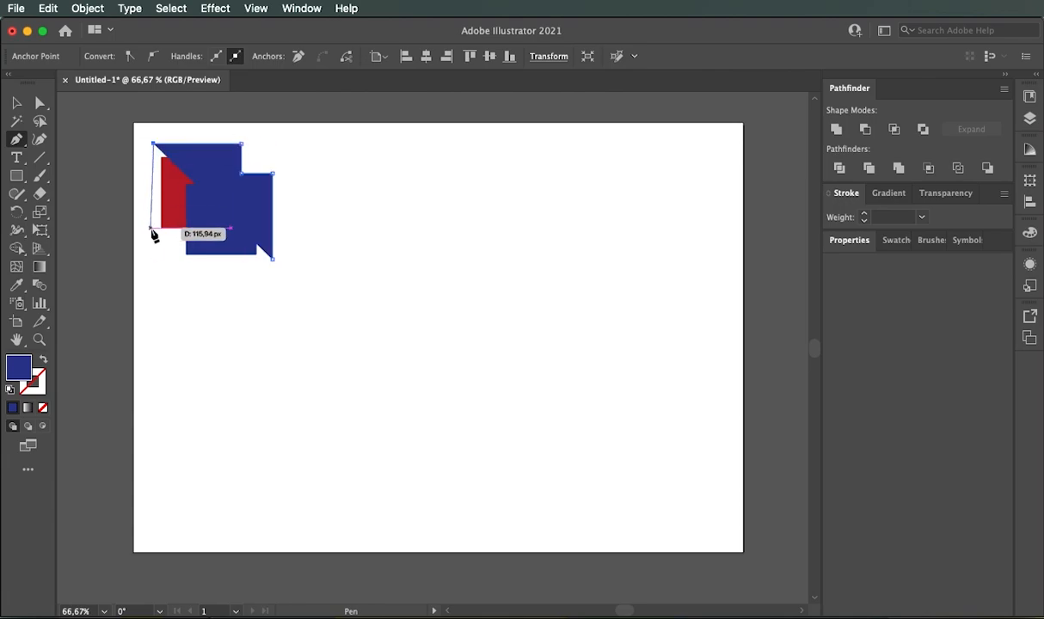
{"action": "left_click", "coordinate": [153, 228]}
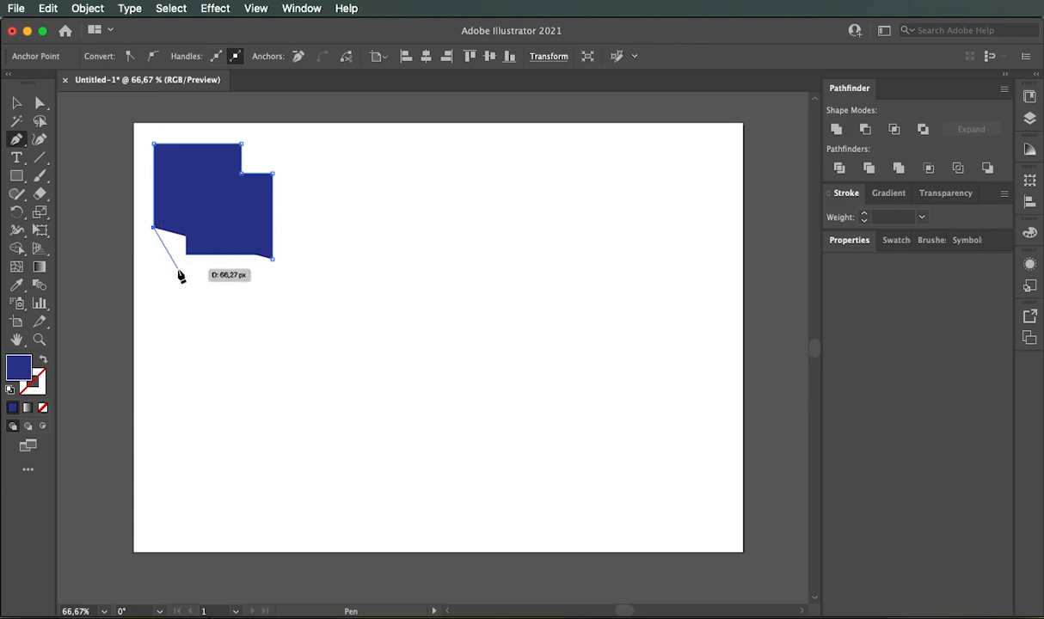
{"action": "left_click", "coordinate": [169, 325]}
{"action": "left_click", "coordinate": [264, 327]}
{"action": "left_click", "coordinate": [271, 258]}
{"action": "key", "text": "v"}
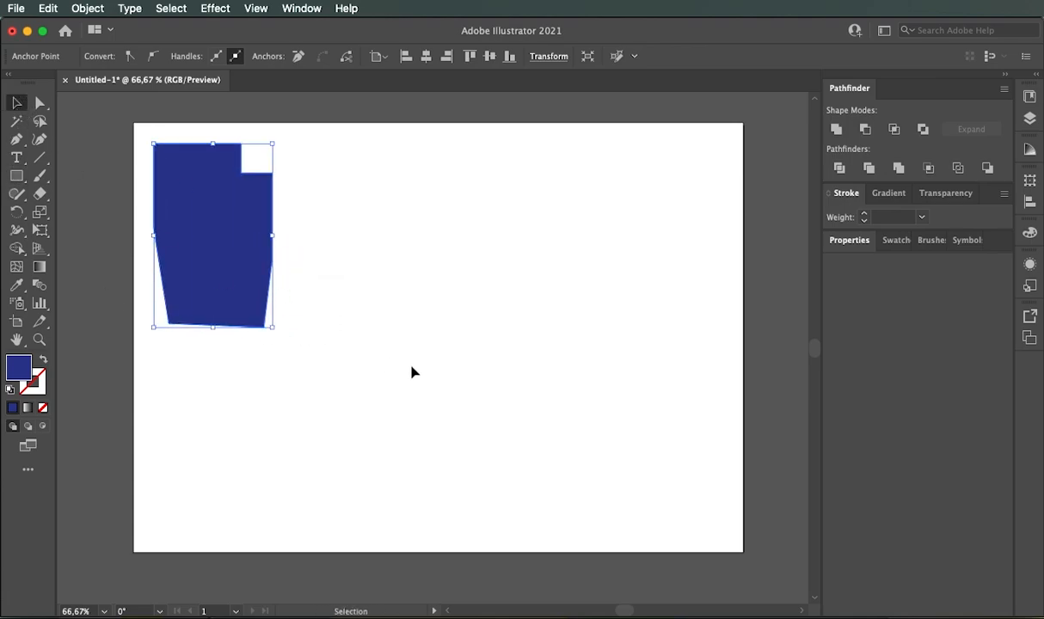
- Delete the pen-drawn shape that covers the squares
{"action": "left_click", "coordinate": [413, 370]}
{"action": "left_click", "coordinate": [232, 162]}
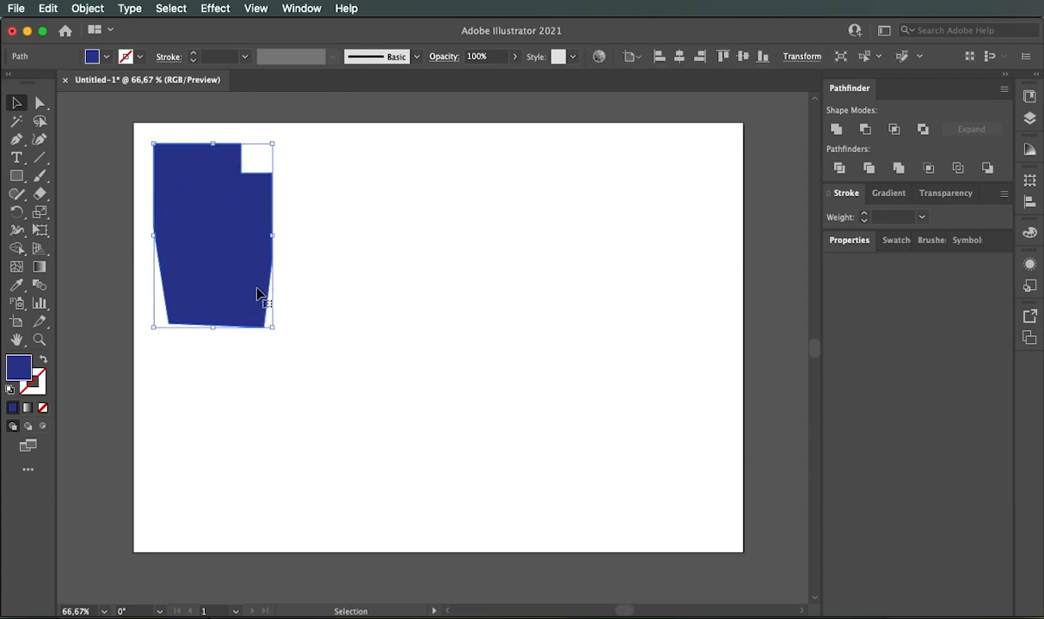
{"action": "key", "text": "Delete"}
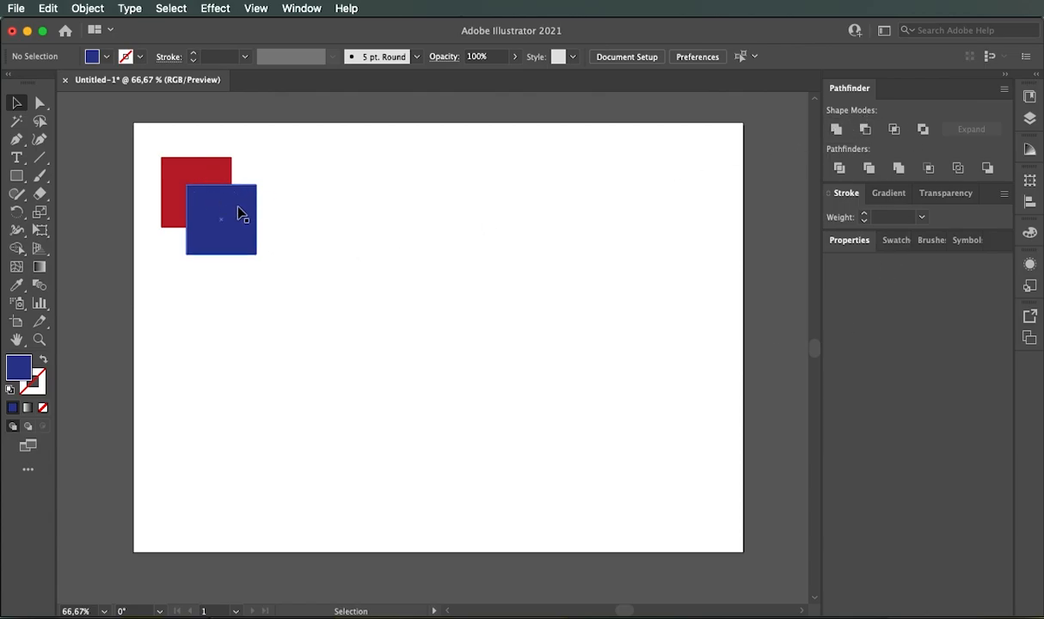
- Copy the overlapping pair of squares and paste three copies, arranging them in an evenly spaced row beside the original
{"action": "left_click_drag", "start_coordinate": [267, 144], "coordinate": [170, 265]}
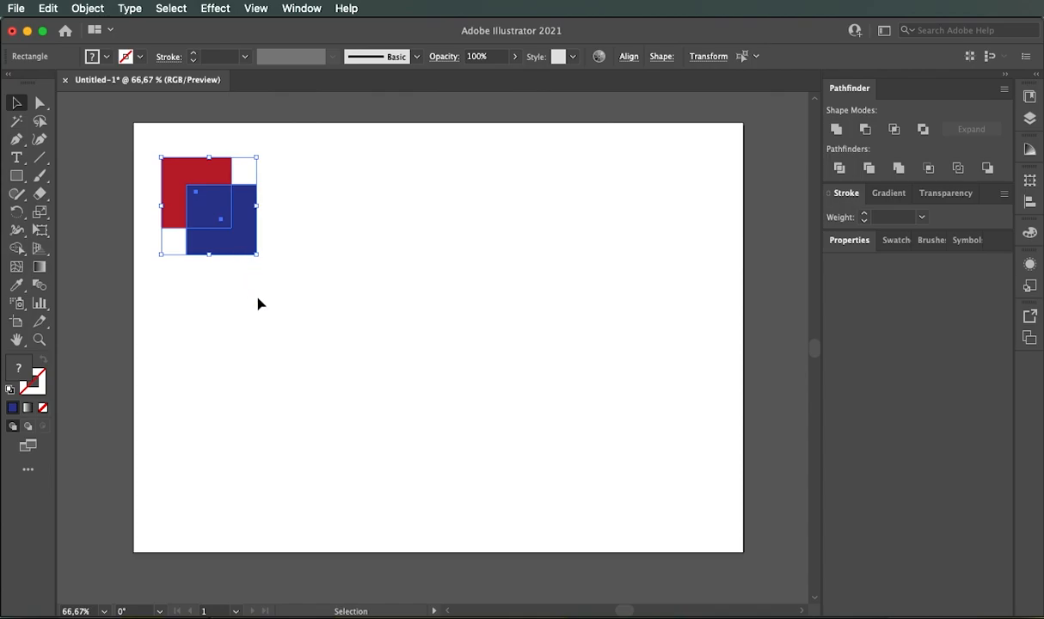
{"action": "key", "text": "super+v"}
{"action": "left_click_drag", "start_coordinate": [466, 382], "coordinate": [372, 241]}
{"action": "left_click", "coordinate": [406, 365]}
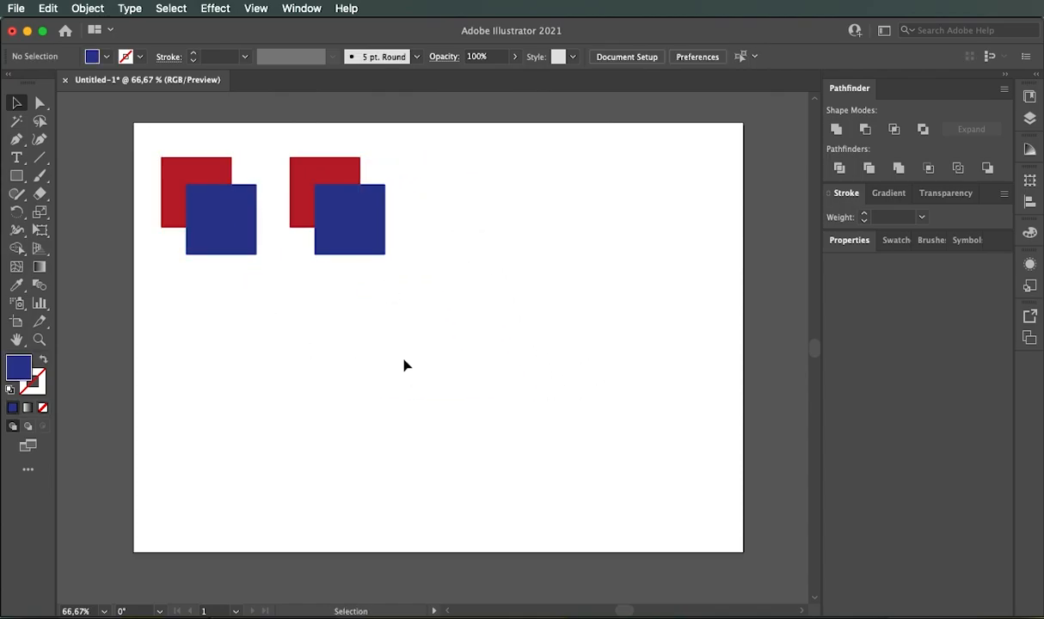
{"action": "key", "text": "super+v"}
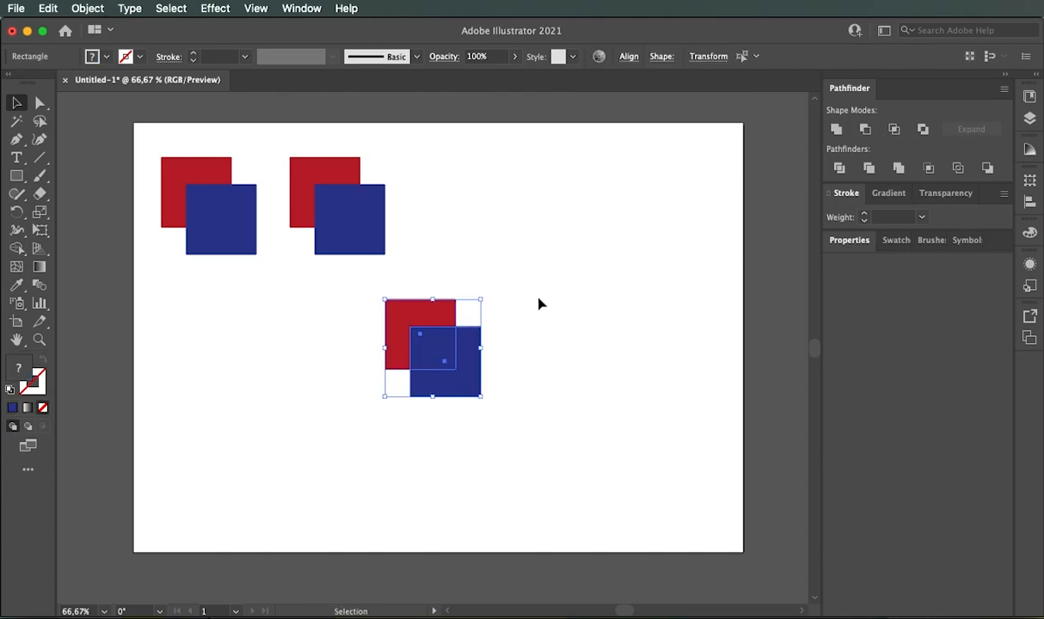
{"action": "left_click_drag", "start_coordinate": [462, 384], "coordinate": [498, 244]}
{"action": "key", "text": "super+v"}
{"action": "left_click_drag", "start_coordinate": [458, 391], "coordinate": [620, 249]}
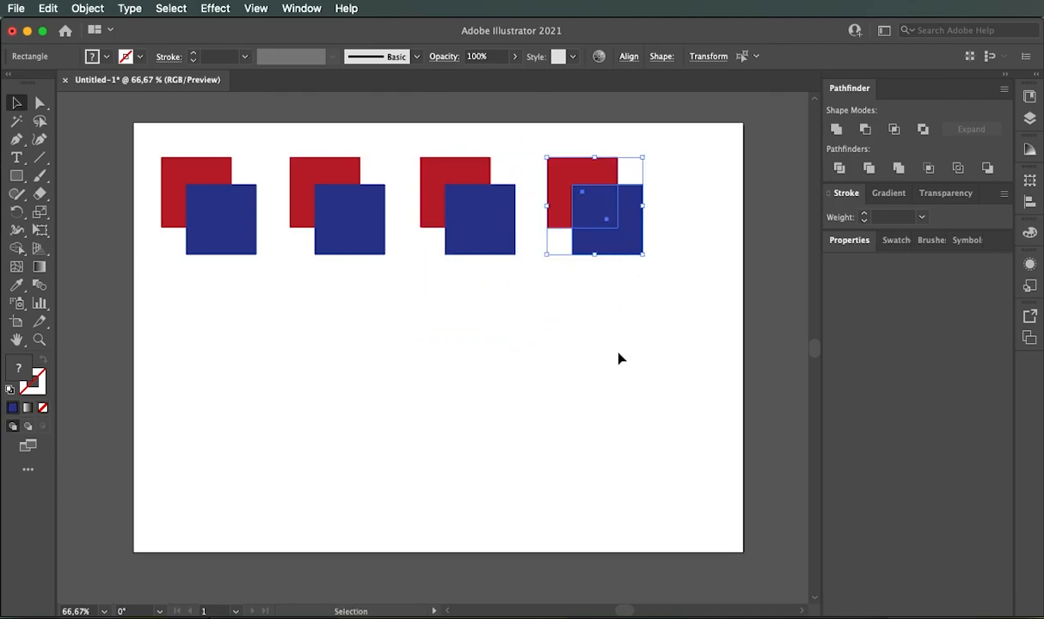
{"action": "left_click", "coordinate": [619, 358]}
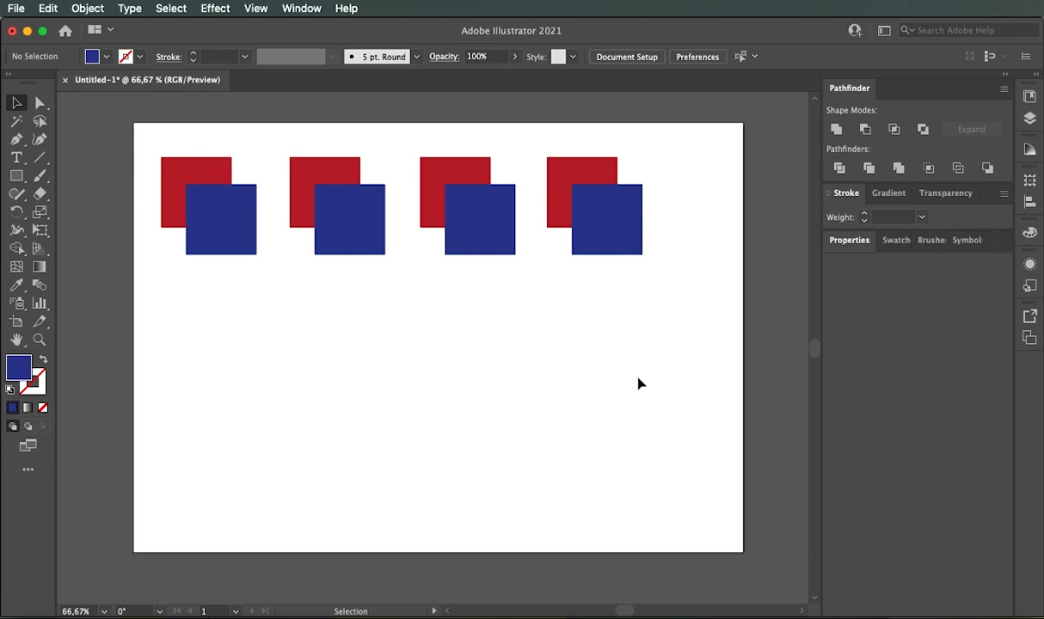
- Unite the first pair of overlapping squares into a single shape with the Unite shape mode
{"action": "left_click_drag", "start_coordinate": [240, 310], "coordinate": [172, 169]}
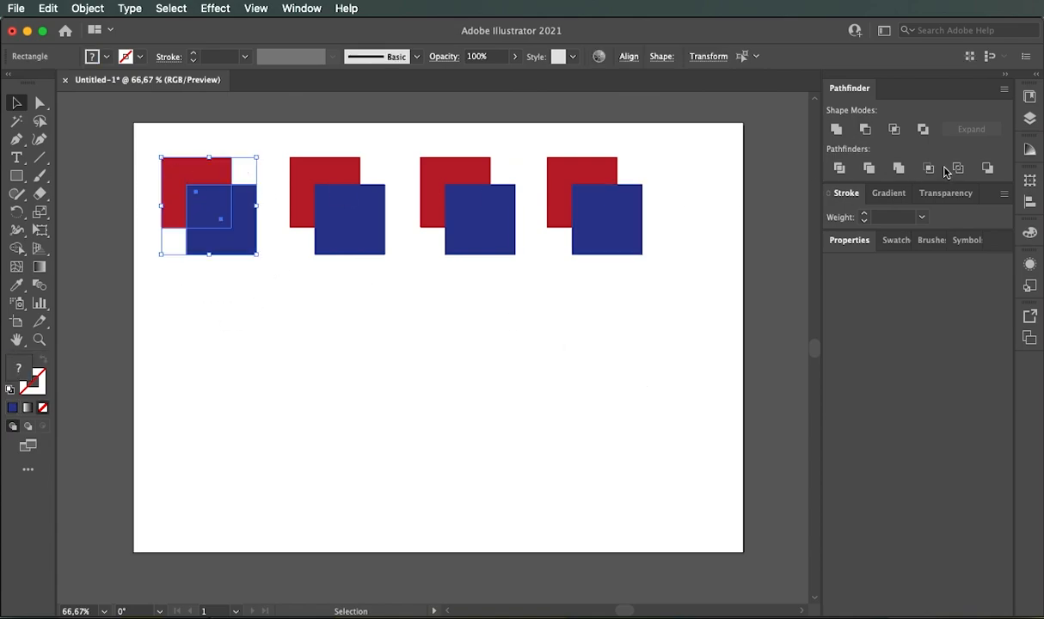
{"action": "left_click", "coordinate": [836, 129]}
{"action": "left_click", "coordinate": [344, 320]}
- Subtract the blue square from the red one in the second pair with Minus Front
{"action": "left_click_drag", "start_coordinate": [360, 286], "coordinate": [310, 158]}
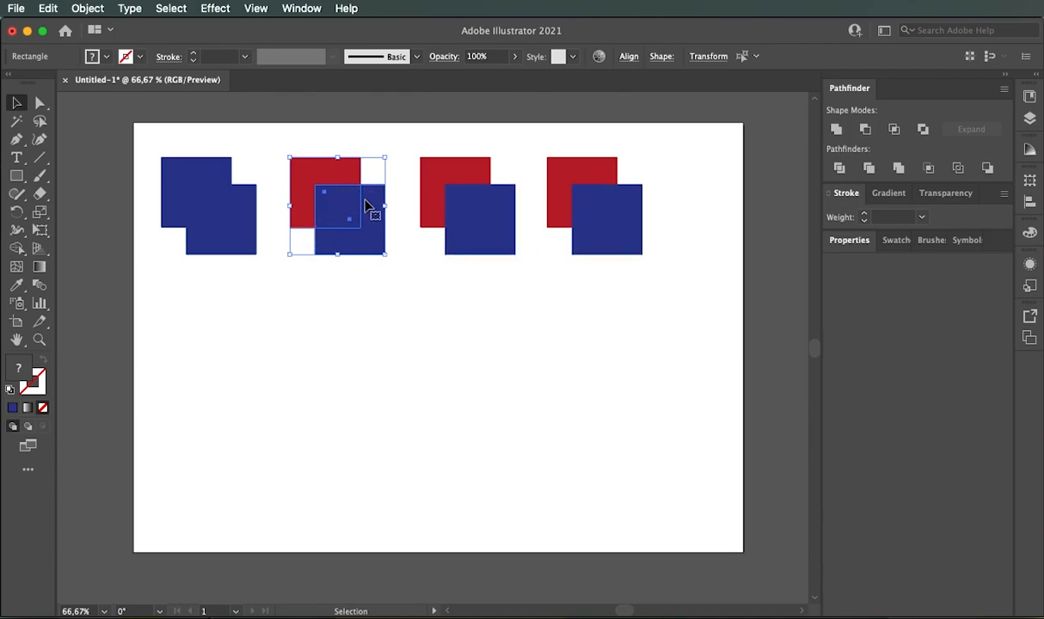
{"action": "left_click", "coordinate": [865, 129]}
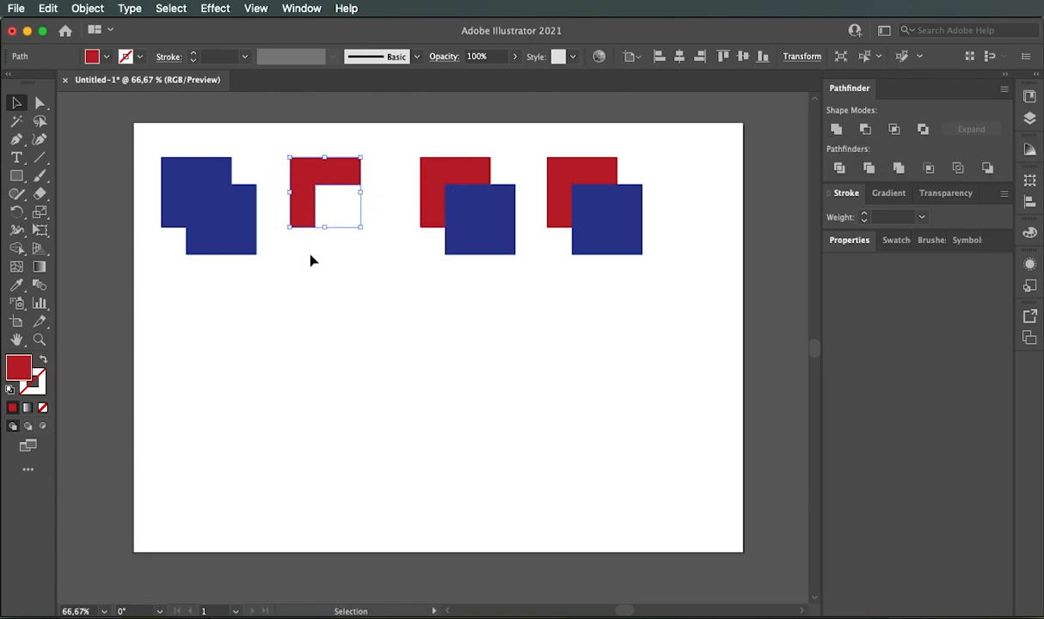
{"action": "left_click", "coordinate": [344, 314]}
- Draw two overlapping red ellipses below the row of squares, the second about 148 by 161 px
{"action": "left_click_drag", "start_coordinate": [16, 175], "coordinate": [72, 206]}
{"action": "left_click_drag", "start_coordinate": [257, 334], "coordinate": [354, 431]}
{"action": "left_click_drag", "start_coordinate": [378, 353], "coordinate": [290, 450]}
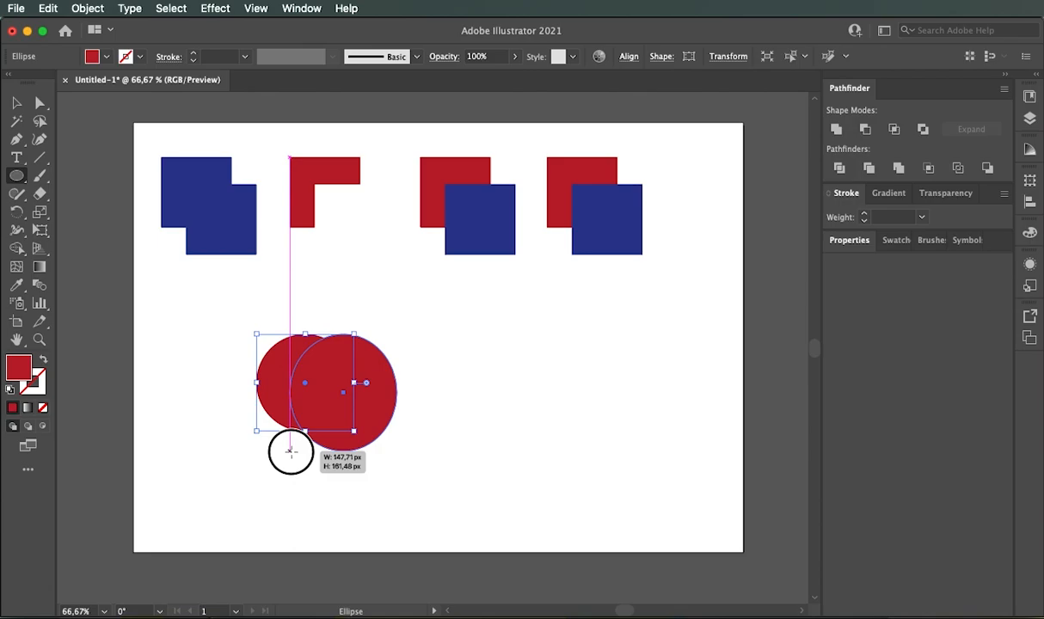
{"action": "left_click_drag", "start_coordinate": [291, 450], "coordinate": [290, 450]}
- Cut the front ellipse out of the rear one with Minus Front to form a crescent
{"action": "left_click", "coordinate": [16, 103]}
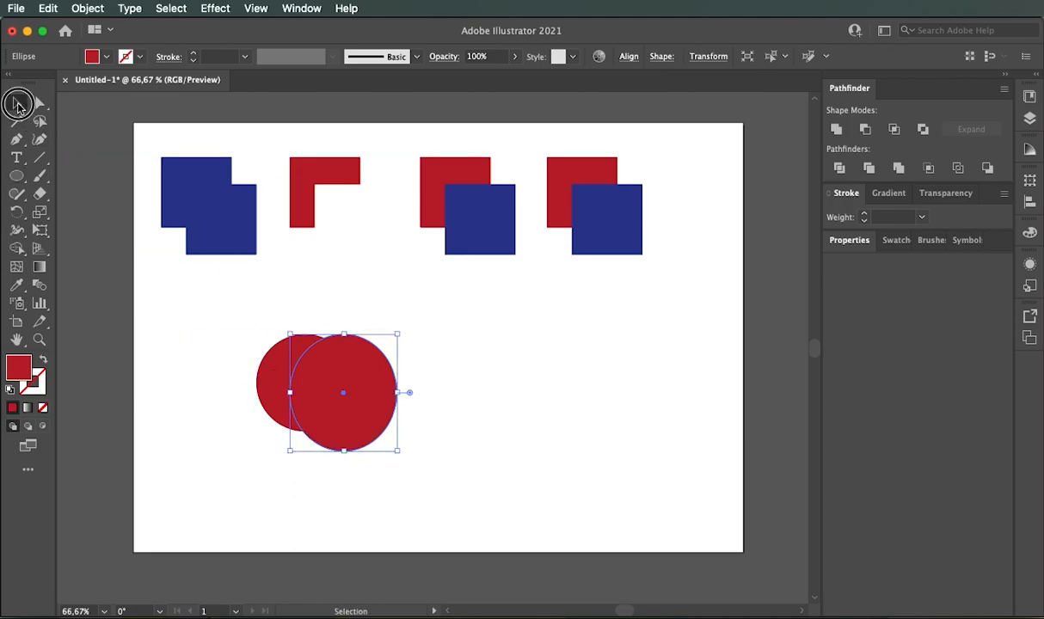
{"action": "left_click", "coordinate": [207, 351]}
{"action": "left_click_drag", "start_coordinate": [203, 315], "coordinate": [412, 446]}
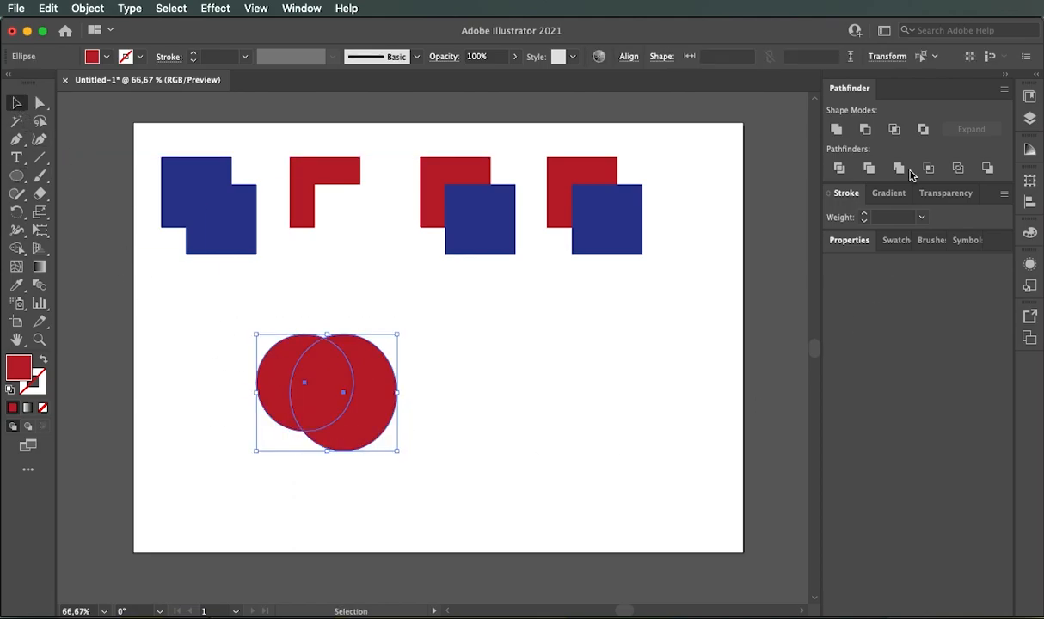
{"action": "left_click", "coordinate": [865, 129]}
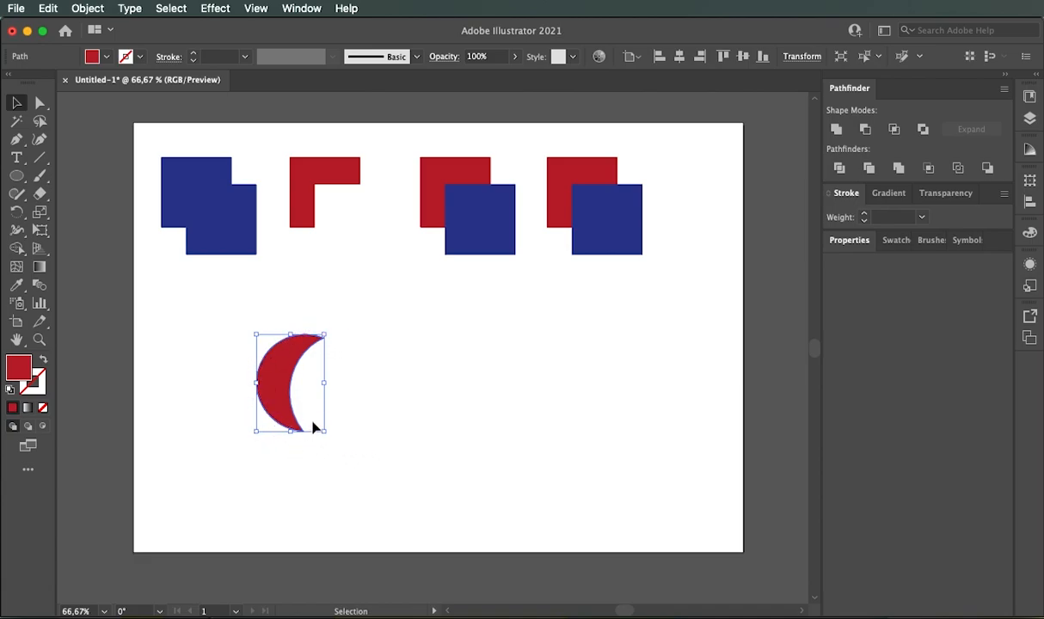
- Delete the red crescent shape
{"action": "left_click", "coordinate": [414, 429]}
{"action": "left_click", "coordinate": [275, 412]}
{"action": "key", "text": "Delete"}
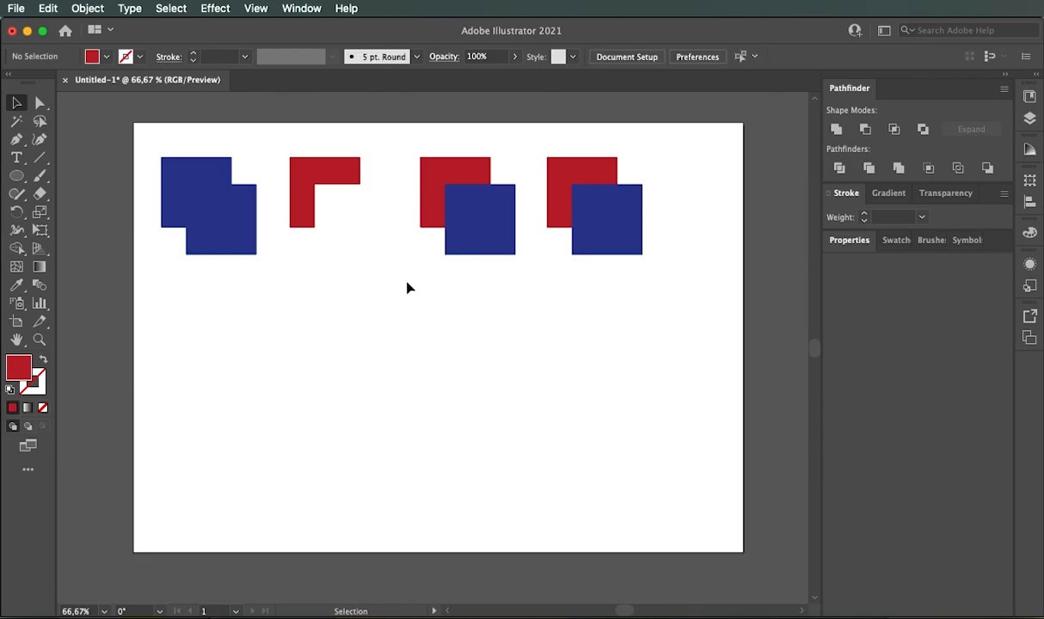
- Reduce the third pair of squares to their overlap with Intersect and shift the resulting blue square slightly left
{"action": "left_click_drag", "start_coordinate": [395, 157], "coordinate": [508, 274]}
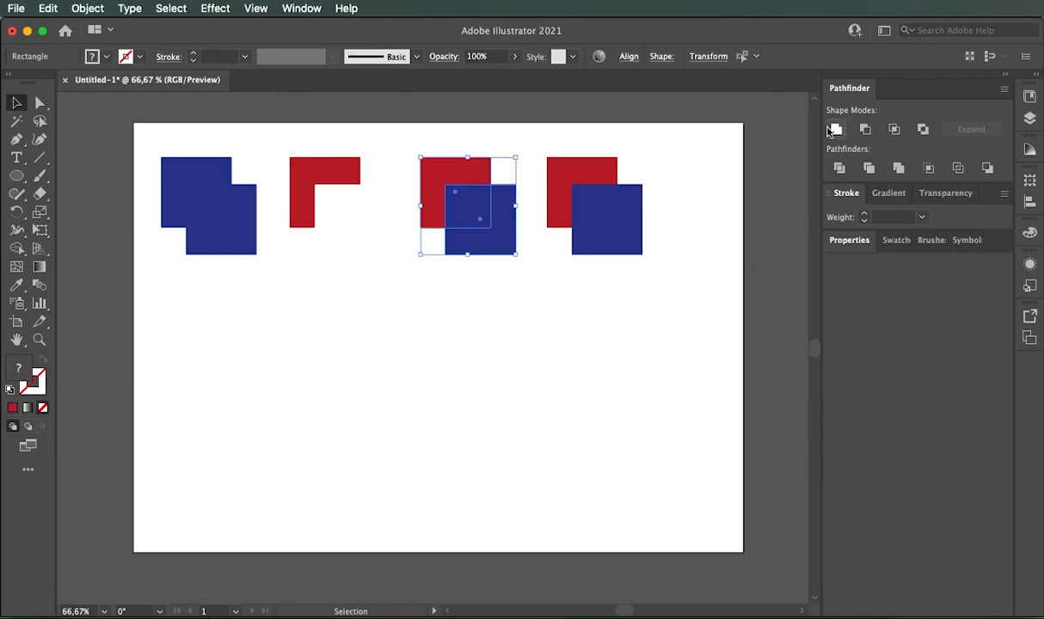
{"action": "left_click", "coordinate": [894, 129]}
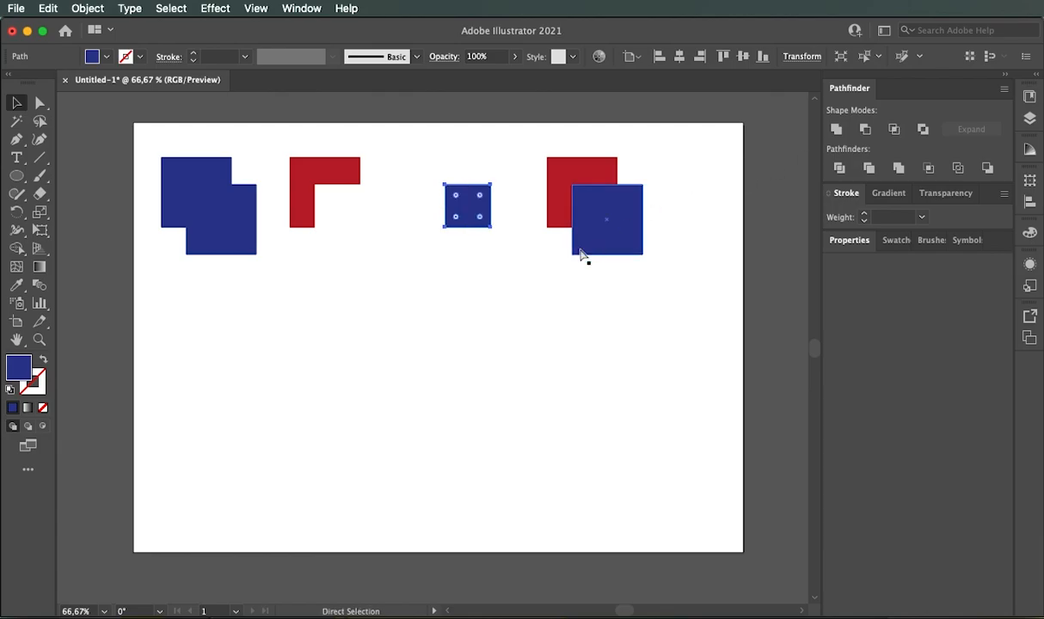
{"action": "key", "text": "super+z"}
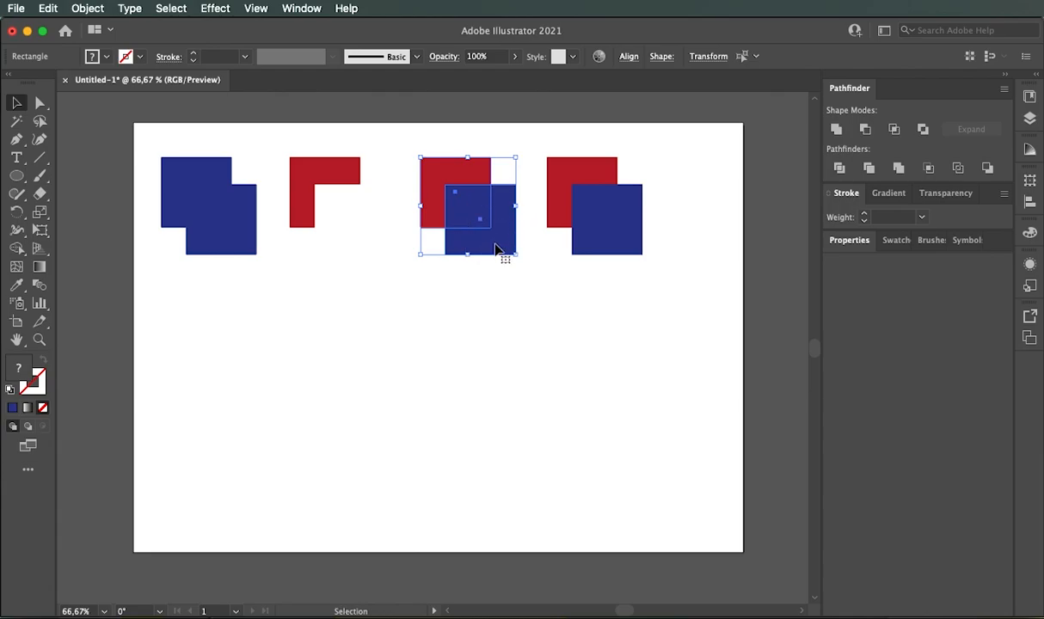
{"action": "left_click", "coordinate": [894, 129]}
{"action": "left_click", "coordinate": [497, 251]}
{"action": "left_click_drag", "start_coordinate": [471, 215], "coordinate": [445, 211]}
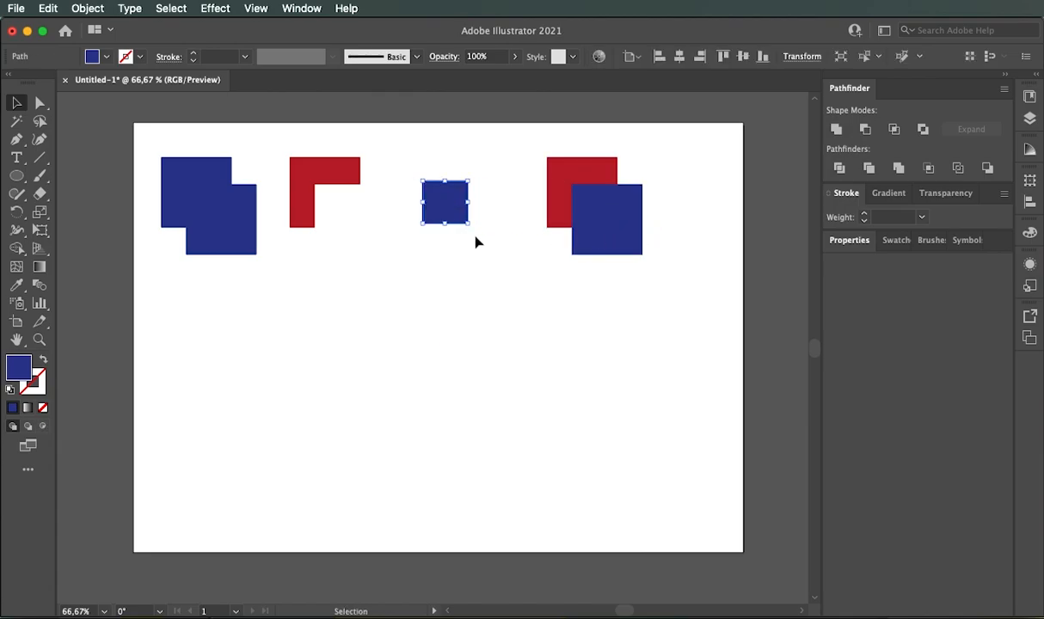
- Copy the fourth pair of squares and place the duplicate below the united shape, aligned with its left edge
{"action": "left_click_drag", "start_coordinate": [658, 151], "coordinate": [559, 245]}
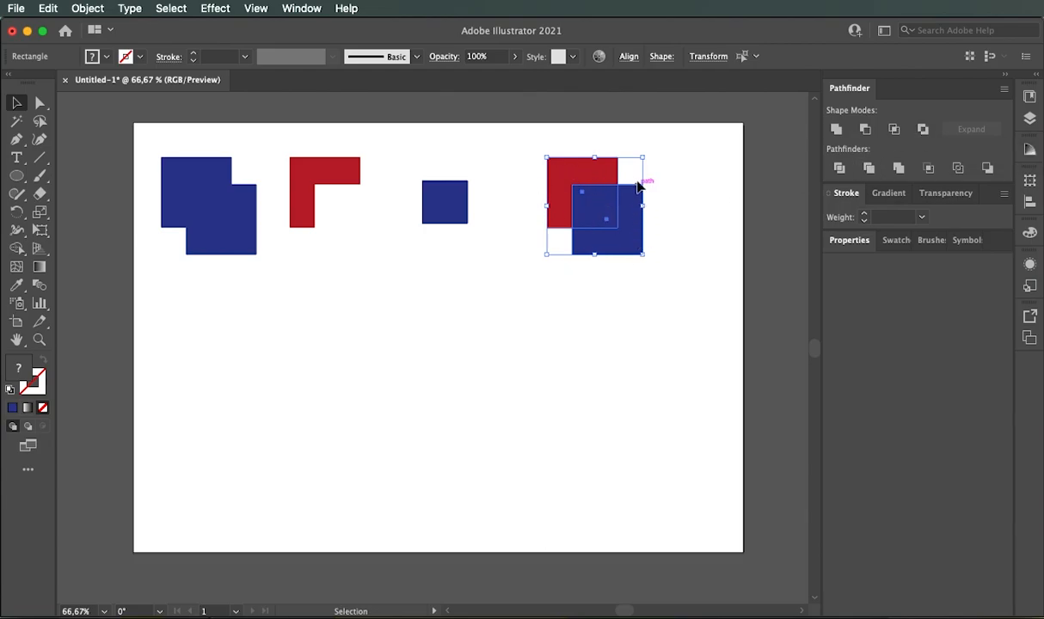
{"action": "left_click", "coordinate": [678, 353]}
{"action": "left_click_drag", "start_coordinate": [506, 159], "coordinate": [630, 269]}
{"action": "key", "text": "super+c"}
{"action": "key", "text": "super+v"}
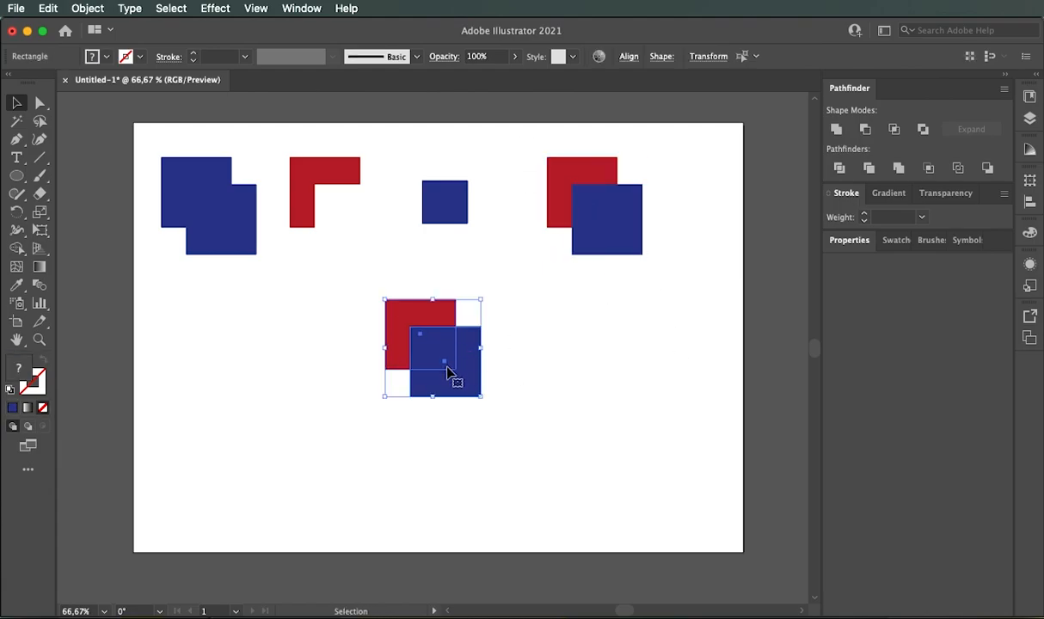
{"action": "left_click_drag", "start_coordinate": [437, 345], "coordinate": [214, 388]}
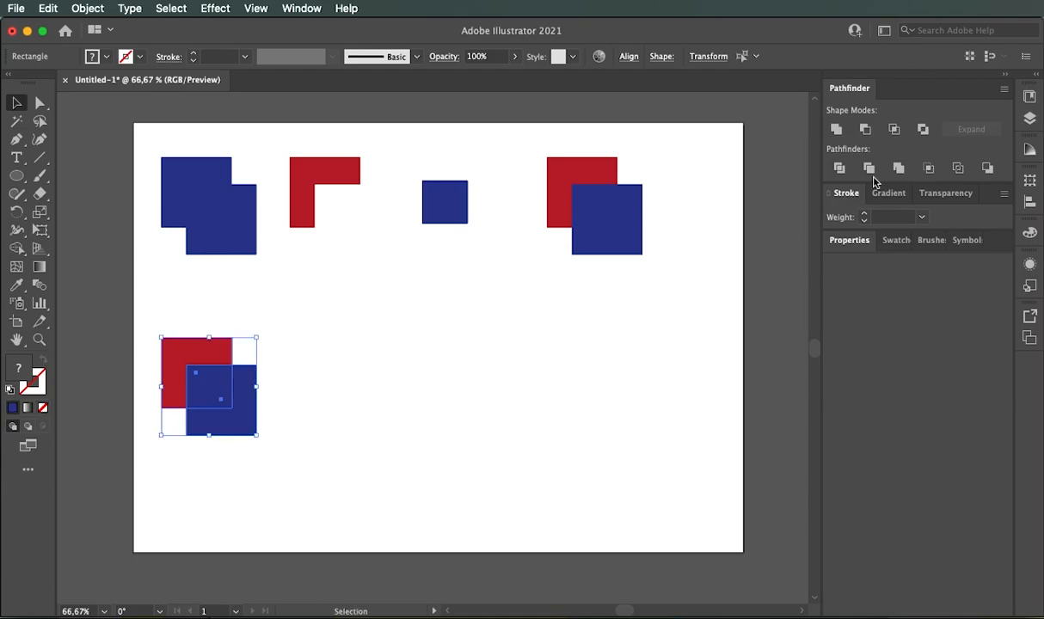
- Apply the Exclude shape mode to the fourth pair of squares to remove their overlapping area
{"action": "left_click", "coordinate": [541, 320]}
{"action": "left_click_drag", "start_coordinate": [542, 152], "coordinate": [644, 256]}
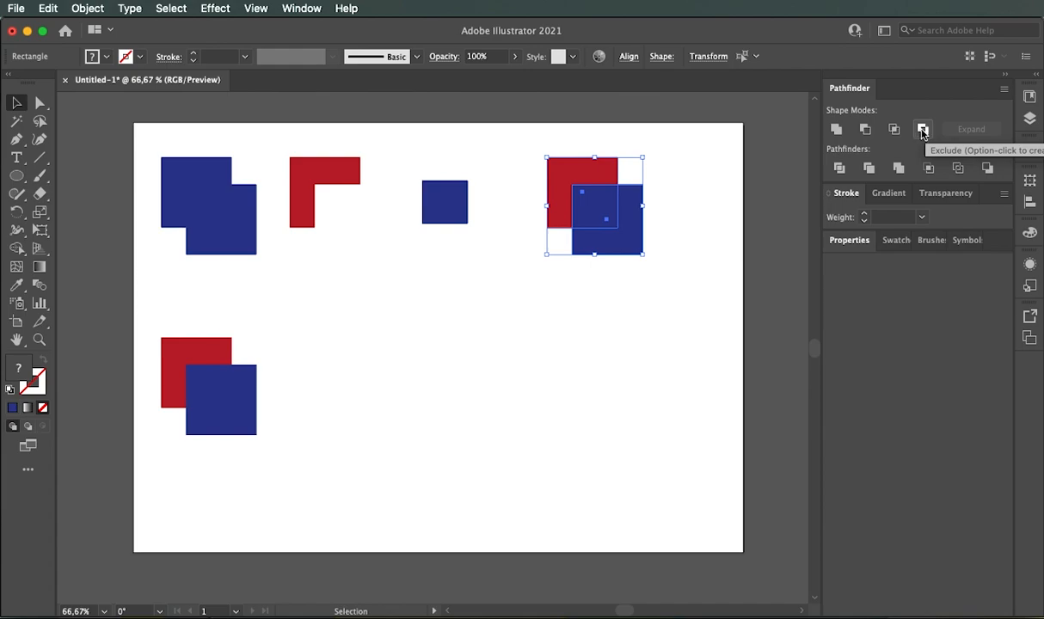
{"action": "left_click", "coordinate": [922, 129]}
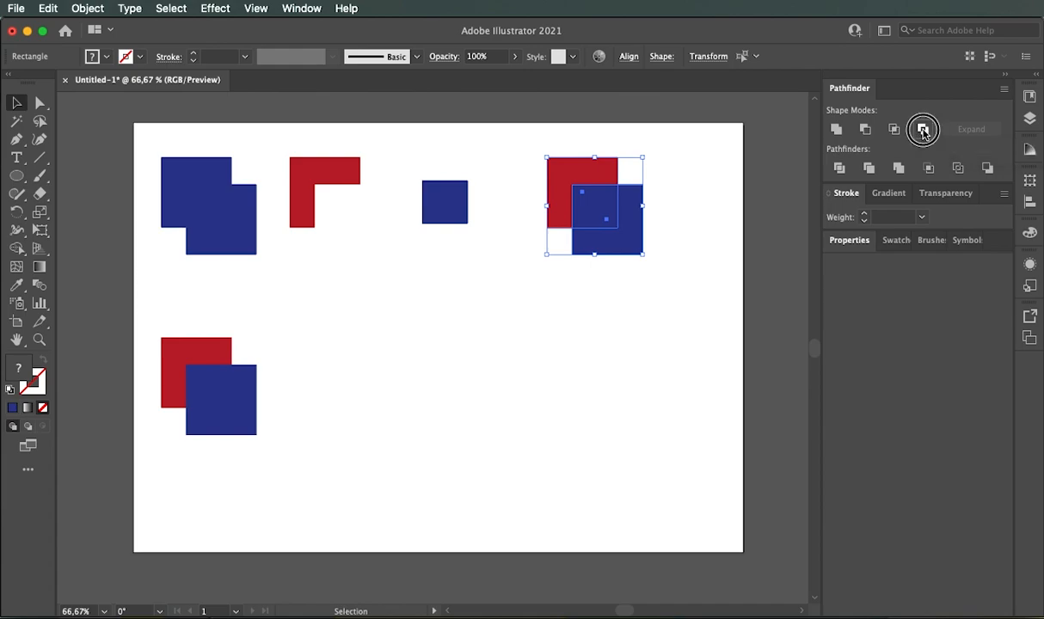
{"action": "left_click", "coordinate": [678, 225]}
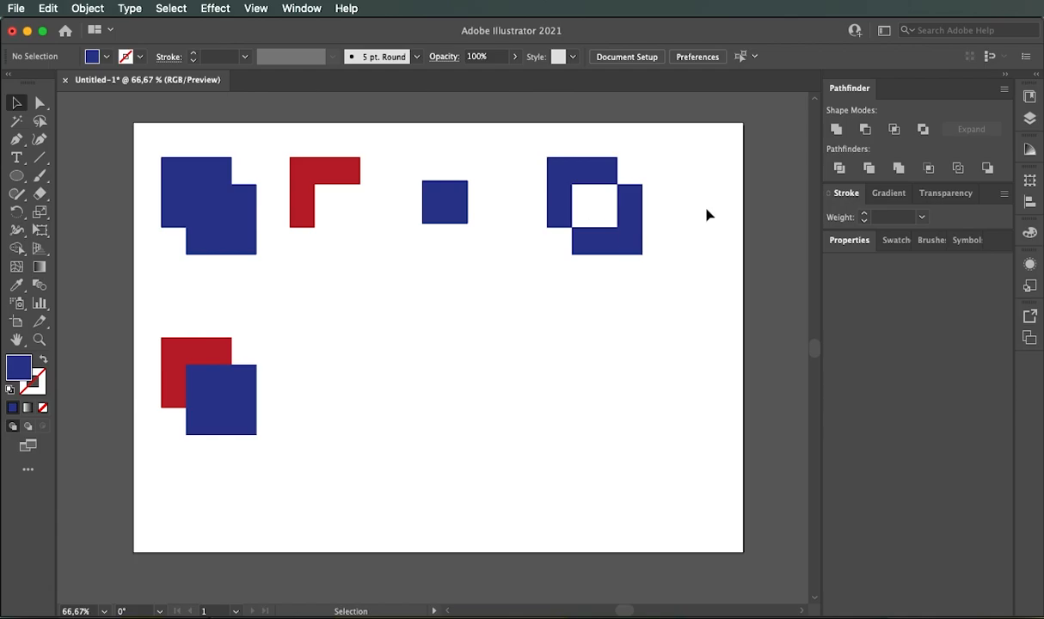
- Ungroup the excluded shape into its two separate L-shaped pieces
{"action": "left_click", "coordinate": [622, 247]}
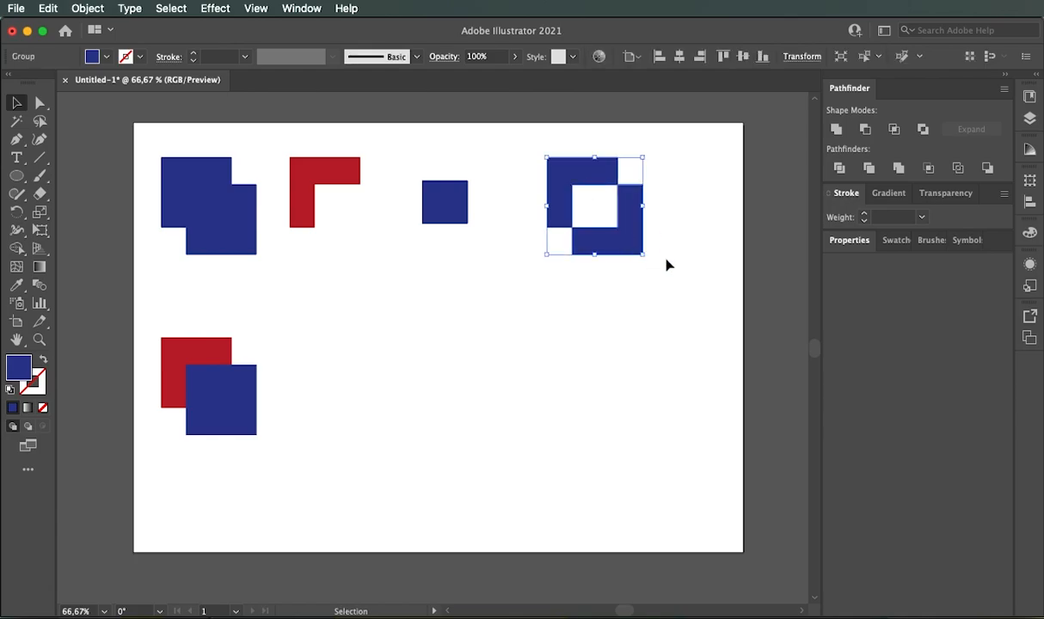
{"action": "left_click", "coordinate": [89, 8]}
{"action": "left_click", "coordinate": [108, 93]}
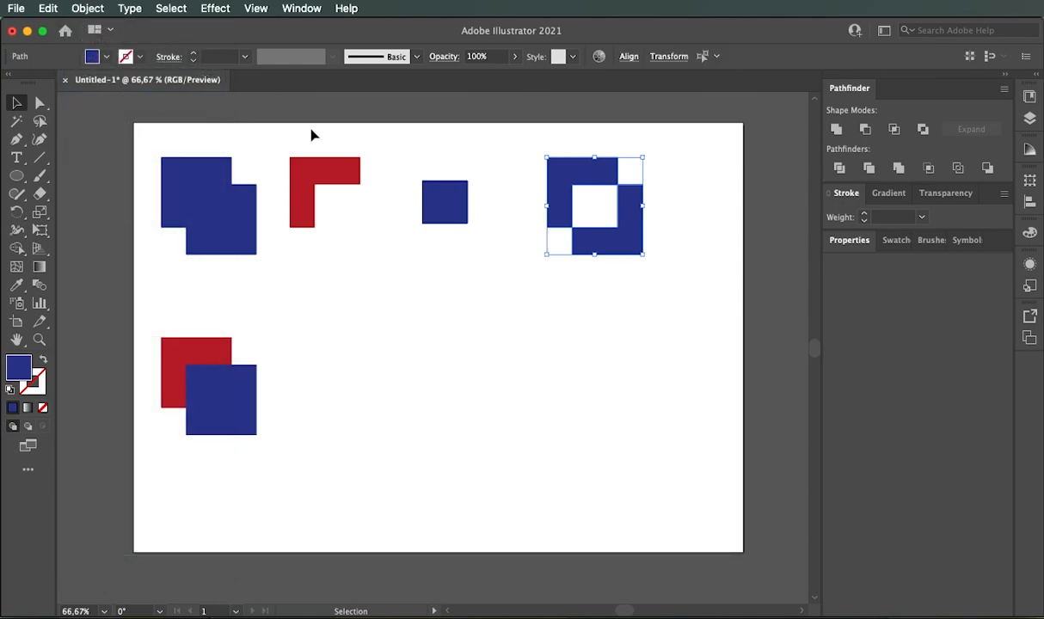
- Rearrange the two L-shaped pieces so they interlock as a rectangular motif with a narrow gap between them
{"action": "left_click_drag", "start_coordinate": [559, 180], "coordinate": [525, 162]}
{"action": "left_click_drag", "start_coordinate": [620, 245], "coordinate": [647, 243]}
{"action": "left_click_drag", "start_coordinate": [529, 155], "coordinate": [523, 184]}
{"action": "left_click", "coordinate": [626, 241]}
{"action": "left_click_drag", "start_coordinate": [635, 243], "coordinate": [631, 247]}
{"action": "left_click", "coordinate": [569, 258]}
- Copy the interlocking motif and stack two evenly spaced duplicates directly beneath it
{"action": "left_click_drag", "start_coordinate": [524, 165], "coordinate": [671, 261]}
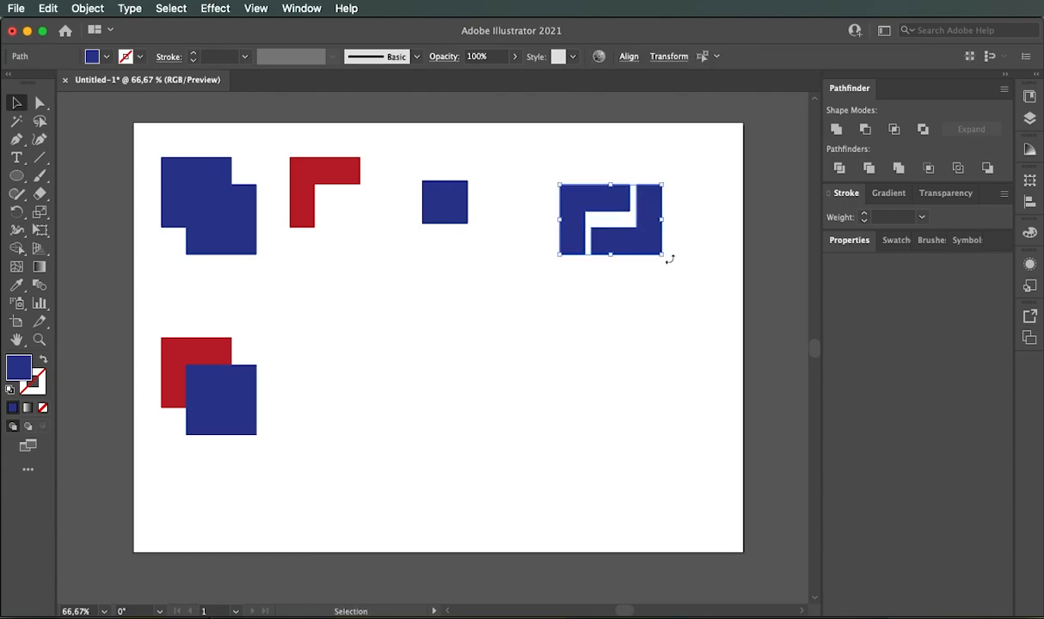
{"action": "key", "text": "ctrl+c"}
{"action": "key", "text": "ctrl+v"}
{"action": "left_click_drag", "start_coordinate": [476, 339], "coordinate": [650, 292]}
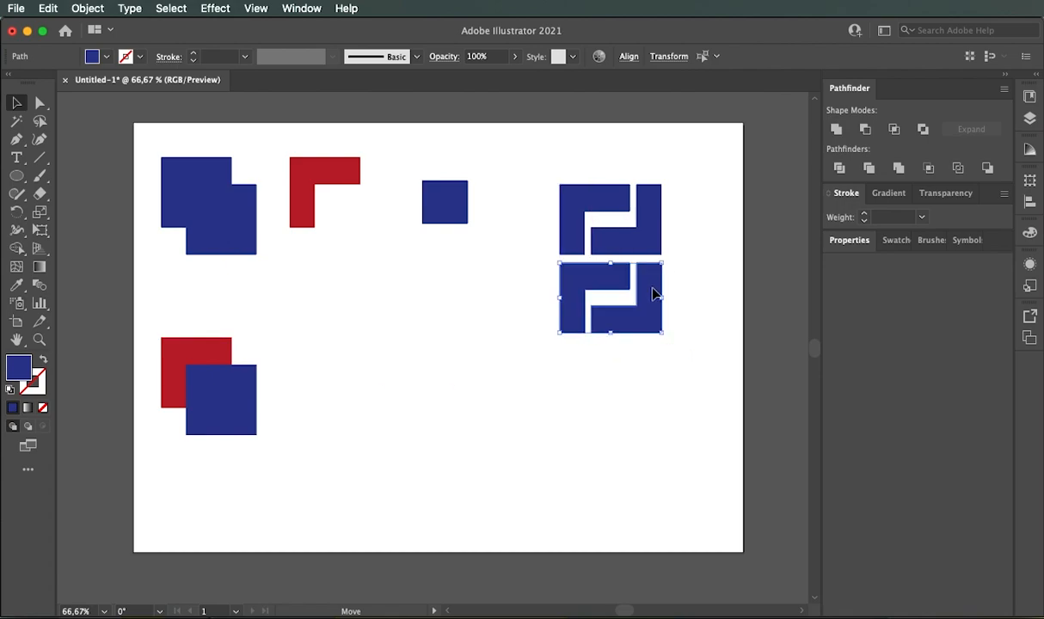
{"action": "key", "text": "ctrl+v"}
{"action": "left_click_drag", "start_coordinate": [479, 345], "coordinate": [652, 356]}
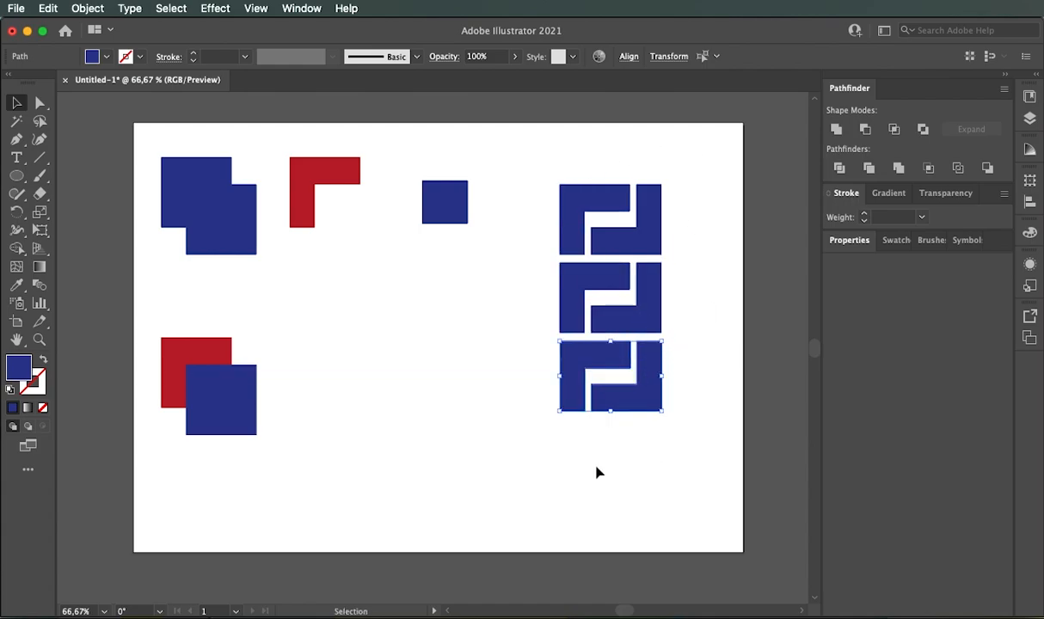
- Scale down the stack of three motifs and place a copy of the column beside it
{"action": "left_click_drag", "start_coordinate": [664, 456], "coordinate": [557, 173]}
{"action": "left_click_drag", "start_coordinate": [662, 412], "coordinate": [595, 314]}
{"action": "key", "text": "super+c"}
{"action": "key", "text": "super+v"}
{"action": "left_click_drag", "start_coordinate": [442, 359], "coordinate": [632, 236]}
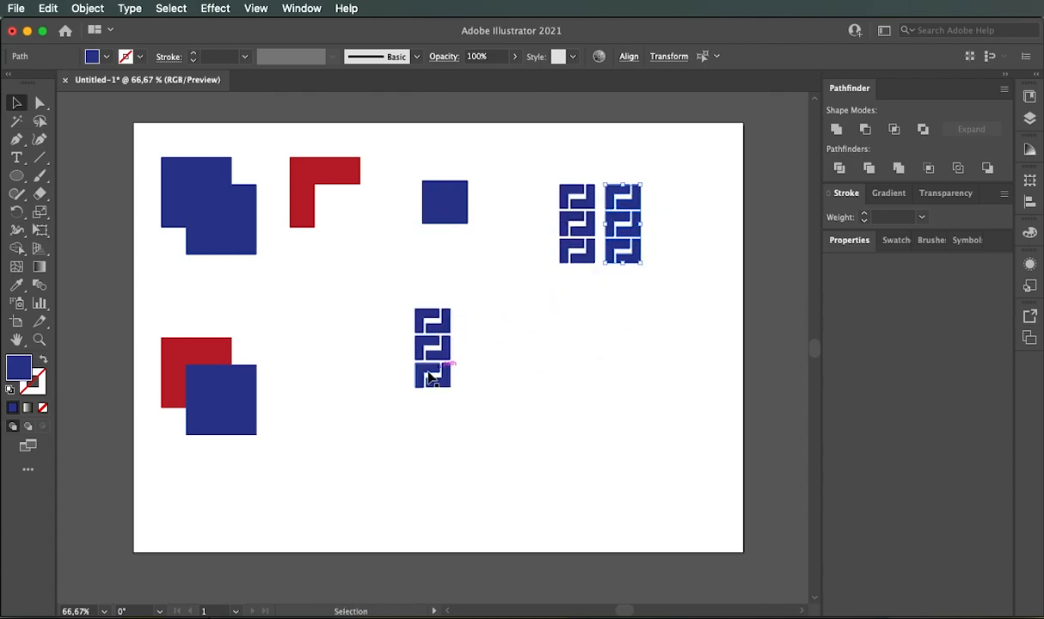
- Paste two more copies of the small column and place one beneath each existing column
{"action": "left_click_drag", "start_coordinate": [447, 351], "coordinate": [589, 325]}
{"action": "key", "text": "super+z"}
{"action": "left_click_drag", "start_coordinate": [374, 300], "coordinate": [591, 341]}
{"action": "key", "text": "super+z"}
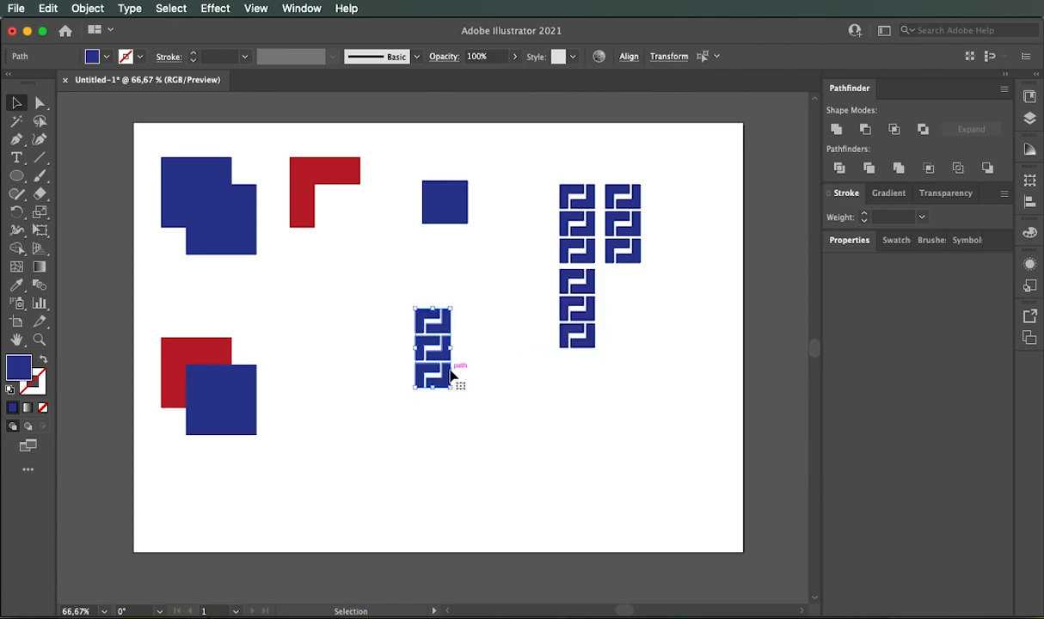
{"action": "left_click_drag", "start_coordinate": [444, 356], "coordinate": [631, 318]}
- Close the gap between the columns and place a duplicate of the block alongside to make a four-column, six-row pattern
{"action": "left_click_drag", "start_coordinate": [671, 158], "coordinate": [629, 264]}
{"action": "left_click", "coordinate": [671, 325]}
{"action": "left_click_drag", "start_coordinate": [674, 401], "coordinate": [396, 263]}
{"action": "left_click_drag", "start_coordinate": [469, 353], "coordinate": [710, 260]}
{"action": "left_click", "coordinate": [706, 412]}
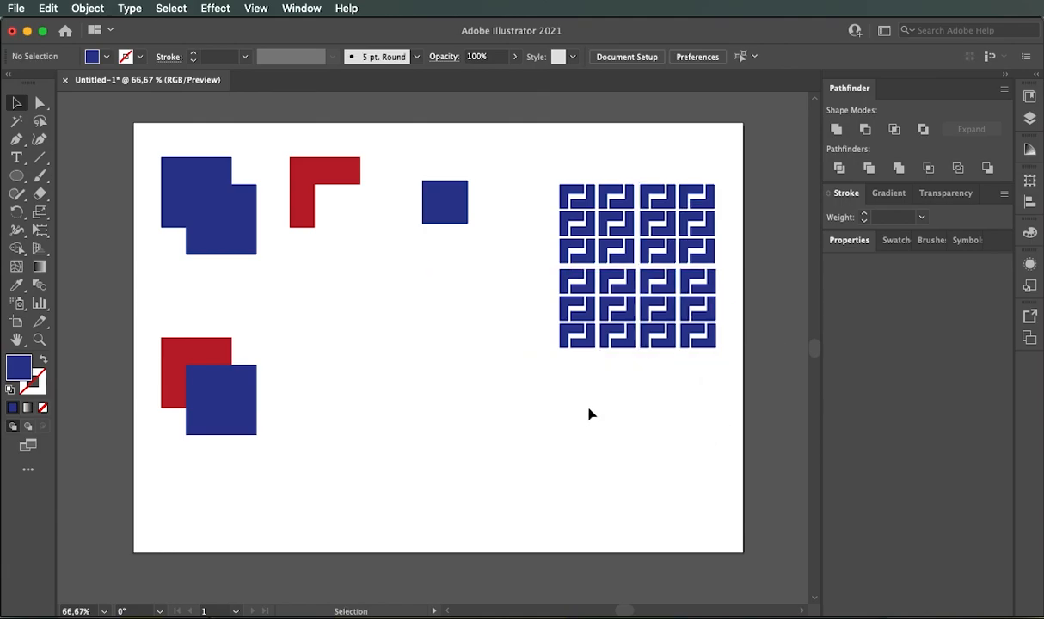
- Nudge the two right-hand columns of the pattern slightly left
{"action": "left_click_drag", "start_coordinate": [717, 400], "coordinate": [647, 167]}
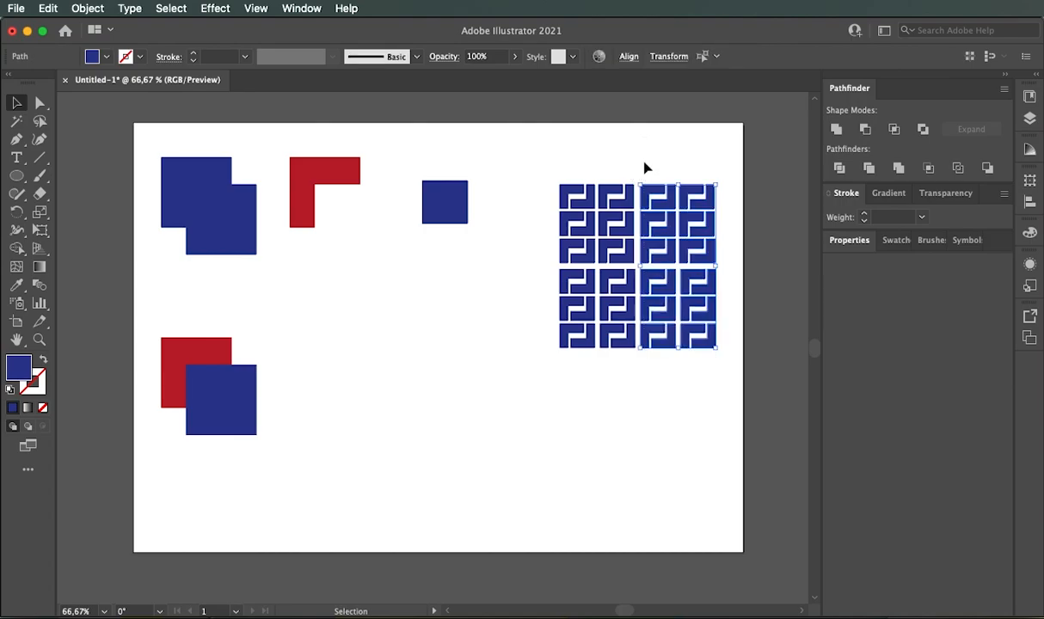
{"action": "key", "text": "Left"}
{"action": "key", "text": "Left"}
{"action": "key", "text": "Left"}
{"action": "key", "text": "Left"}
{"action": "key", "text": "Left"}
{"action": "key", "text": "Left"}
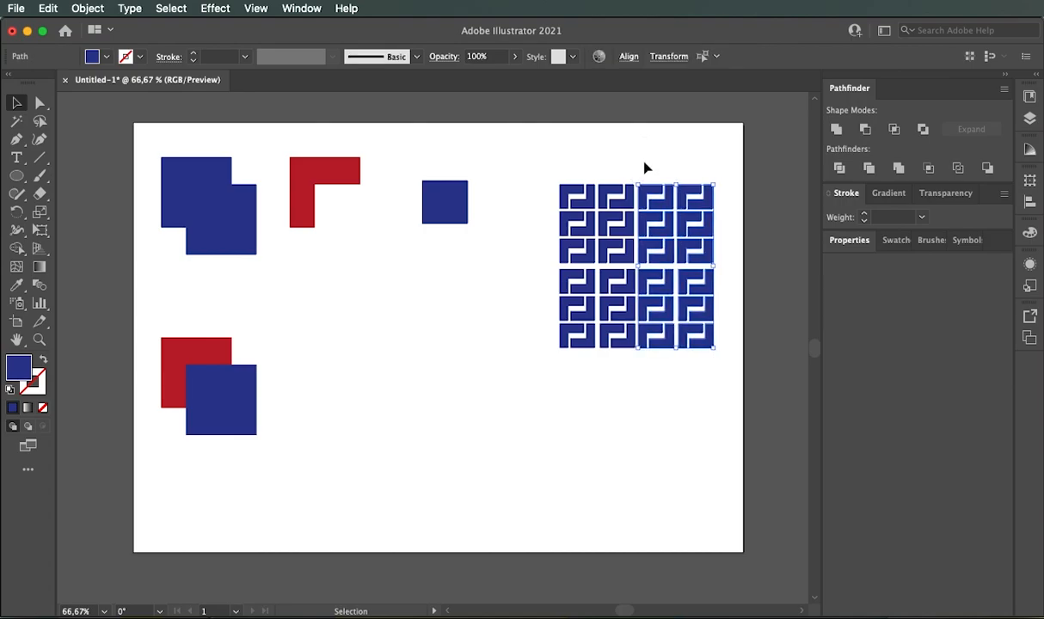
- Delete all pattern tiles except the top-left one and enlarge that remaining tile
{"action": "key", "text": "Delete"}
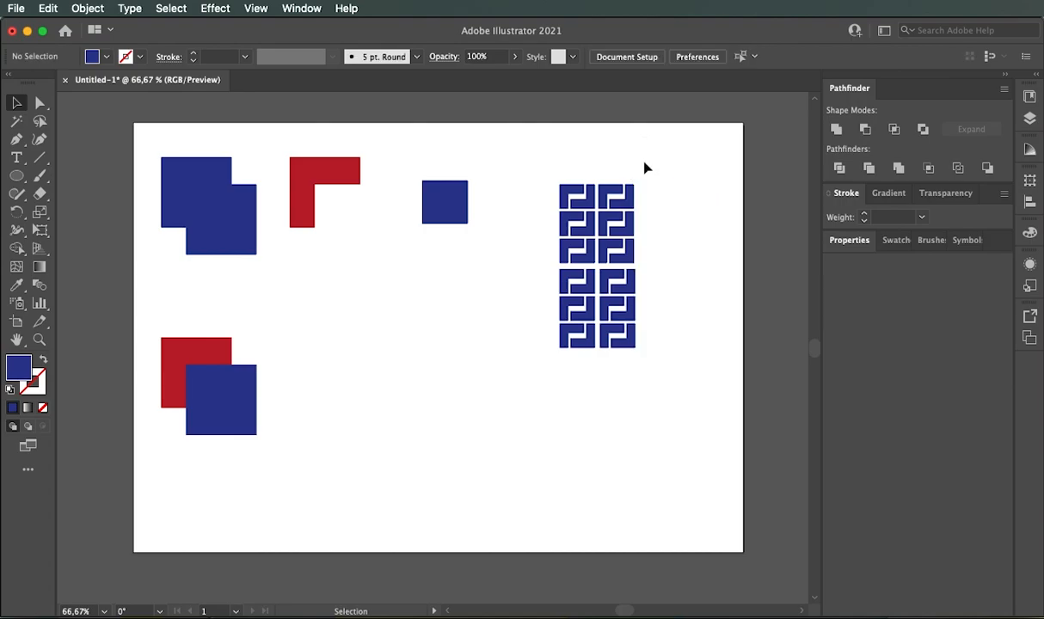
{"action": "scroll", "coordinate": [666, 327], "scroll_direction": "down", "scroll_amount": 1}
{"action": "left_click_drag", "start_coordinate": [664, 398], "coordinate": [555, 210]}
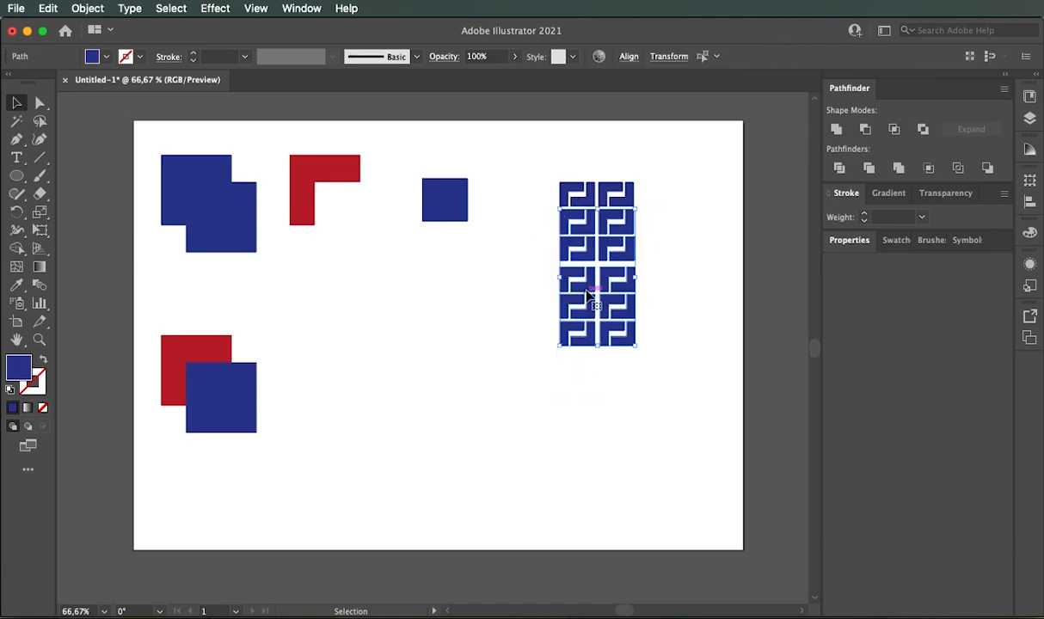
{"action": "key", "text": "Delete"}
{"action": "left_click_drag", "start_coordinate": [626, 162], "coordinate": [608, 227]}
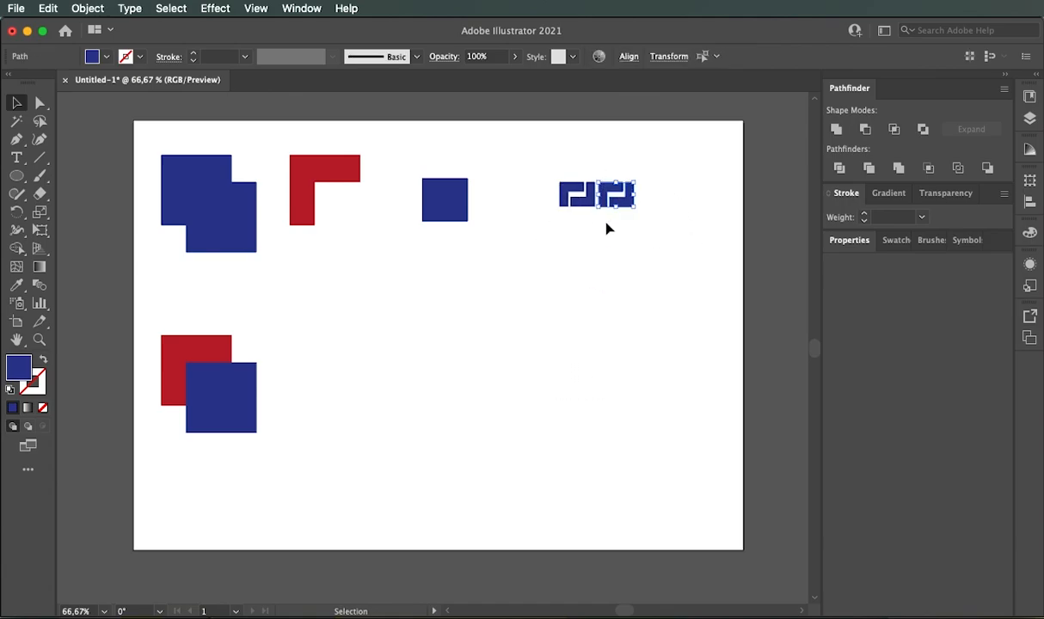
{"action": "key", "text": "Delete"}
{"action": "left_click_drag", "start_coordinate": [541, 163], "coordinate": [624, 224]}
{"action": "left_click", "coordinate": [592, 315]}
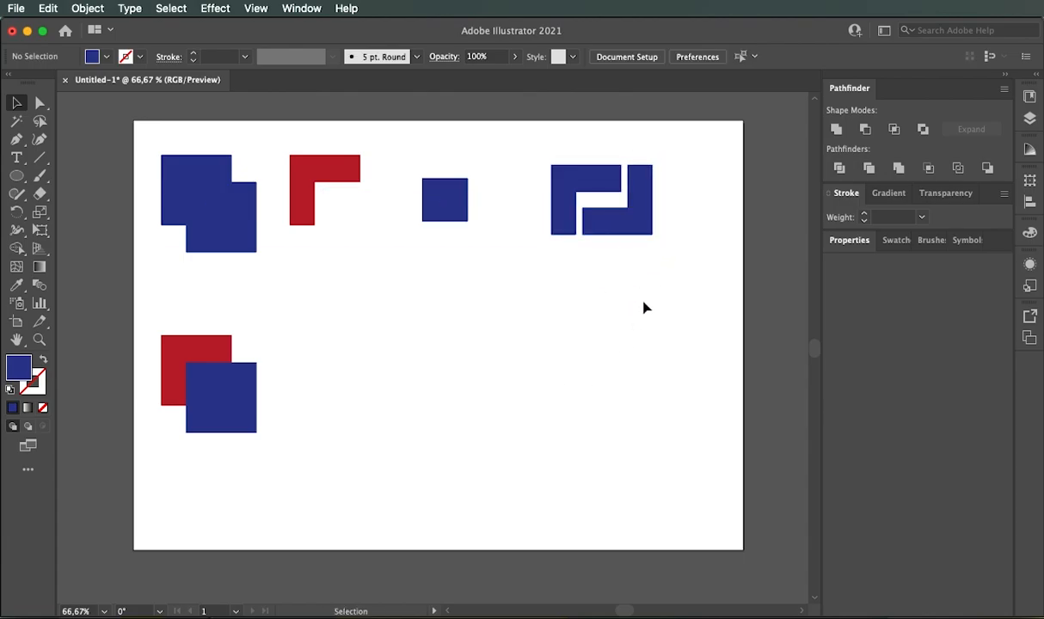
- Move the lower L-shaped piece back to meet the other at the corners around a square opening, and scale both down
{"action": "left_click", "coordinate": [602, 214]}
{"action": "left_click_drag", "start_coordinate": [626, 225], "coordinate": [624, 248]}
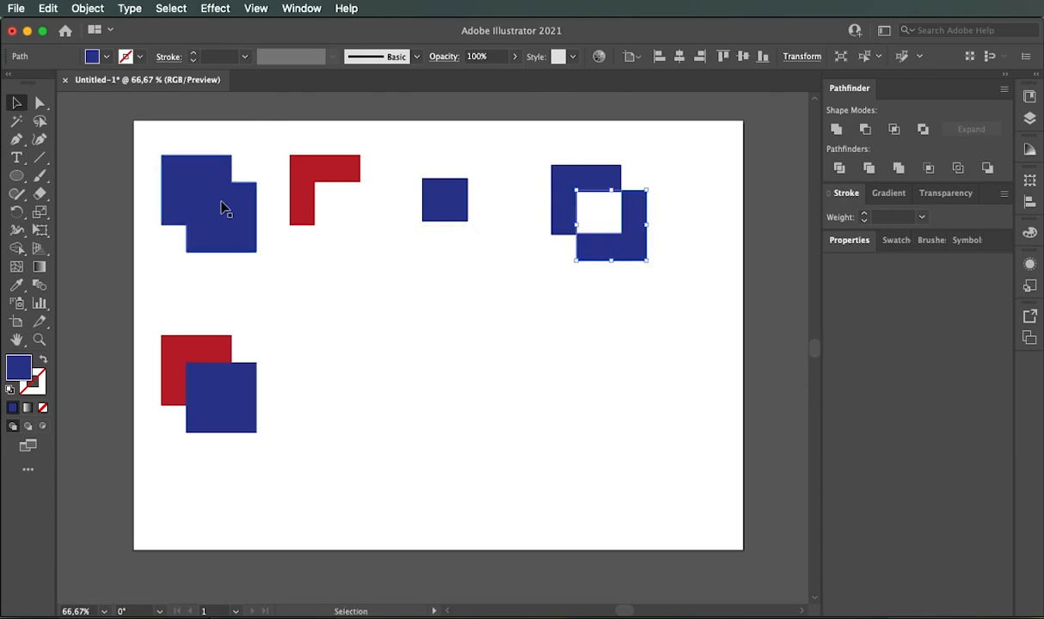
{"action": "left_click", "coordinate": [660, 302]}
{"action": "left_click", "coordinate": [560, 196]}
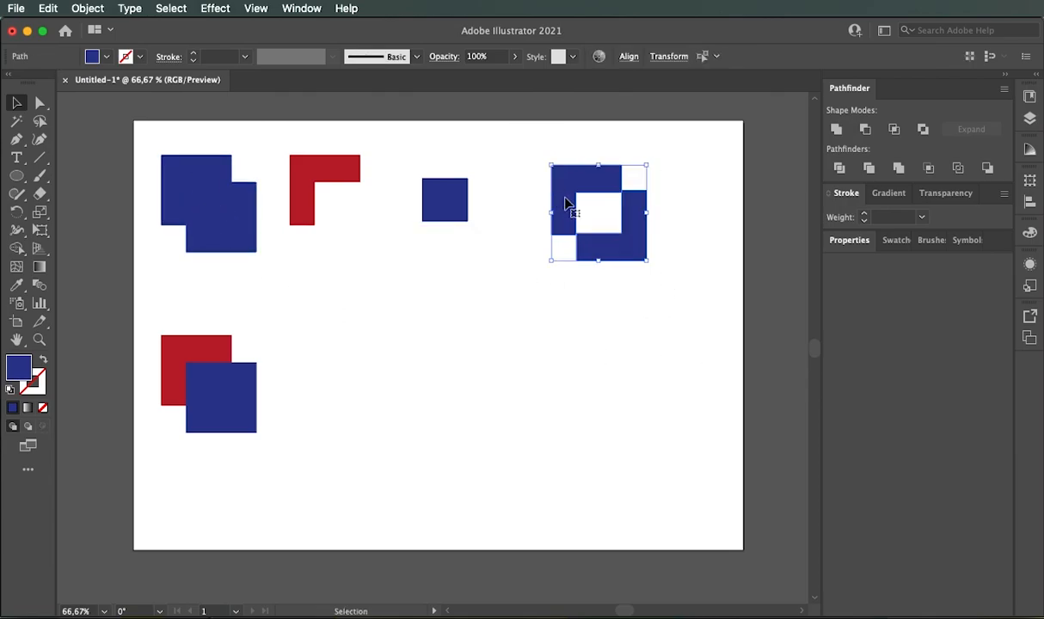
{"action": "left_click_drag", "start_coordinate": [646, 259], "coordinate": [625, 239]}
{"action": "left_click", "coordinate": [525, 392]}
- Copy the lower pair of overlapping red and blue squares and place two pasted copies in a row beside it
{"action": "left_click_drag", "start_coordinate": [262, 320], "coordinate": [191, 406]}
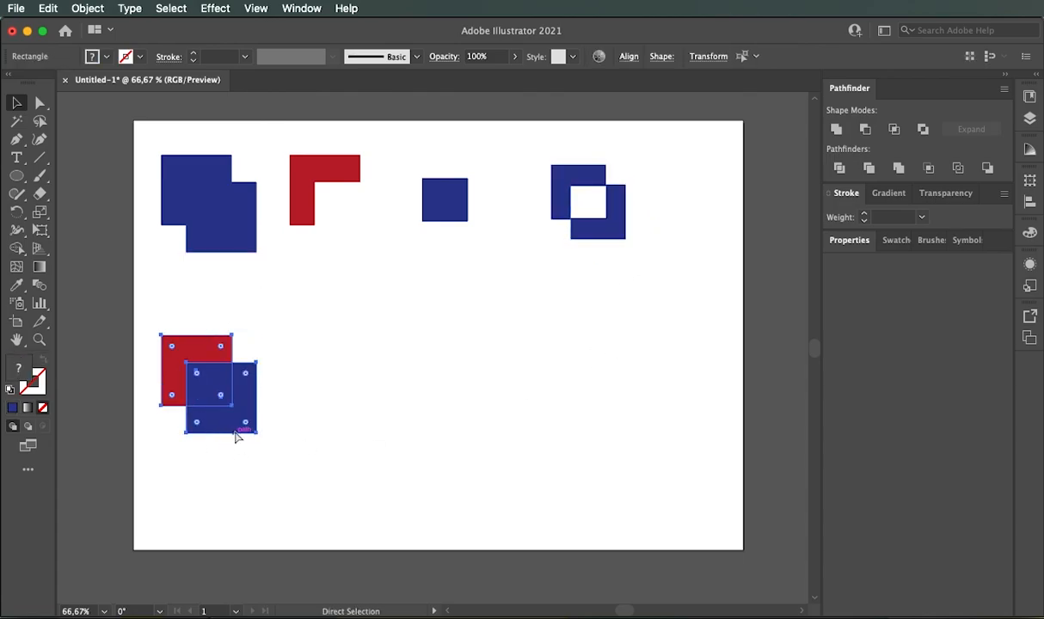
{"action": "key", "text": "super+c"}
{"action": "key", "text": "super+v"}
{"action": "left_click_drag", "start_coordinate": [430, 345], "coordinate": [333, 380]}
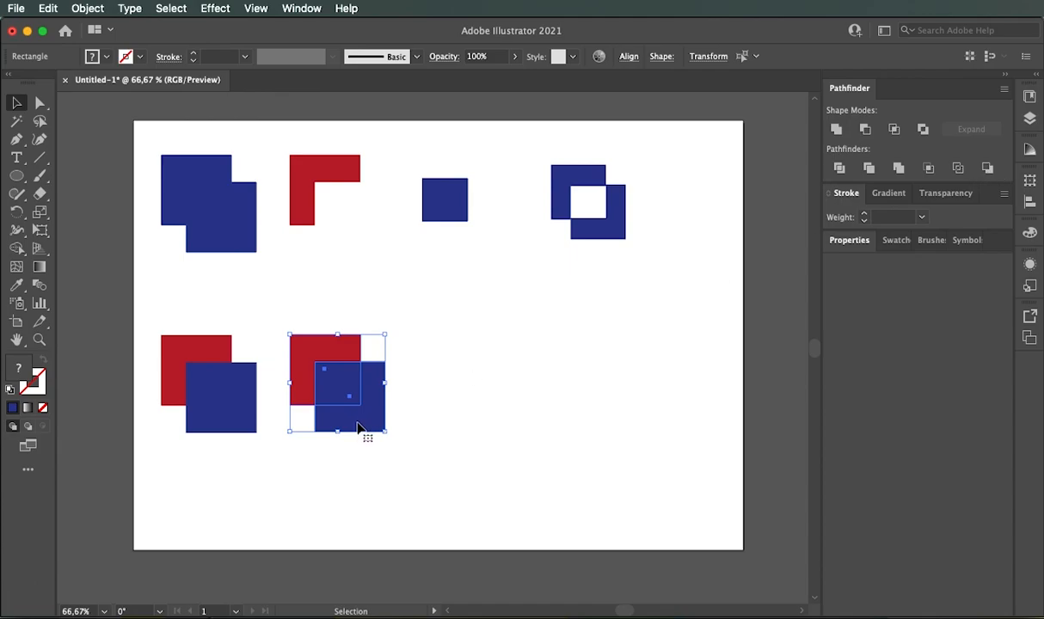
{"action": "key", "text": "super+v"}
{"action": "left_click_drag", "start_coordinate": [438, 349], "coordinate": [457, 379]}
- Scale the three pairs down together and duplicate them alongside to make a row of six pairs
{"action": "left_click_drag", "start_coordinate": [545, 463], "coordinate": [158, 330]}
{"action": "left_click_drag", "start_coordinate": [503, 433], "coordinate": [395, 401]}
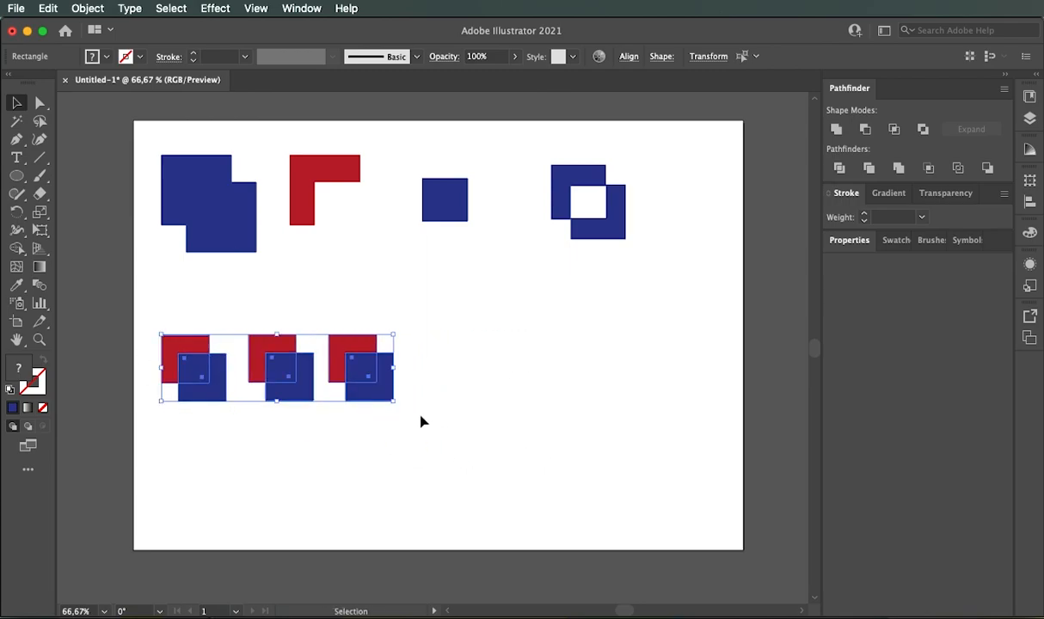
{"action": "left_click_drag", "start_coordinate": [302, 383], "coordinate": [569, 380], "text": "alt"}
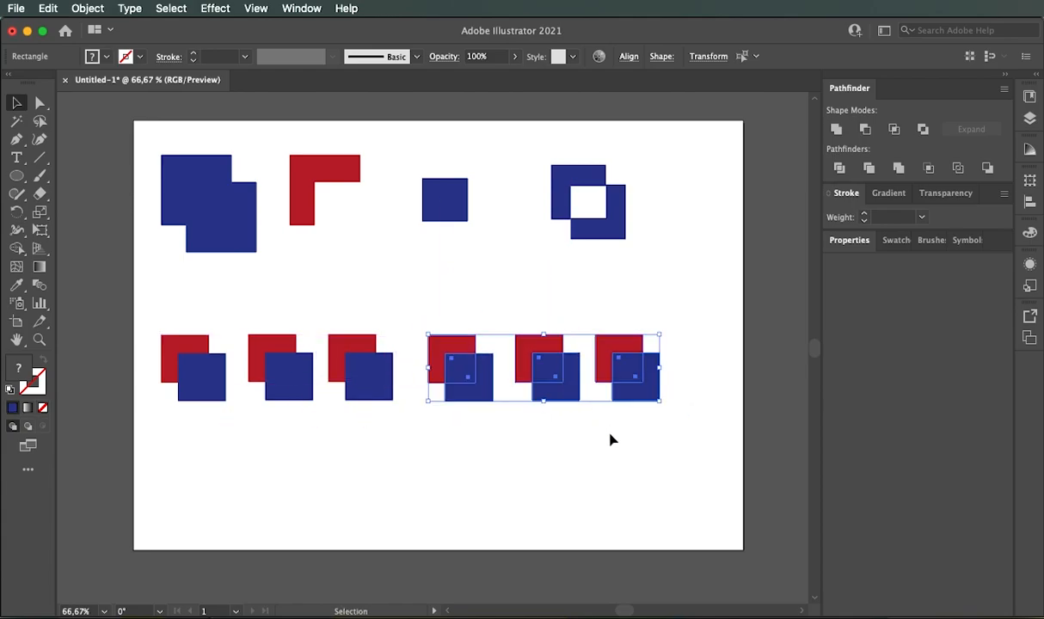
- Enlarge the row of six pairs so it spans most of the artboard's width
{"action": "left_click", "coordinate": [606, 434]}
{"action": "left_click_drag", "start_coordinate": [696, 460], "coordinate": [142, 335]}
{"action": "left_click_drag", "start_coordinate": [660, 402], "coordinate": [702, 450]}
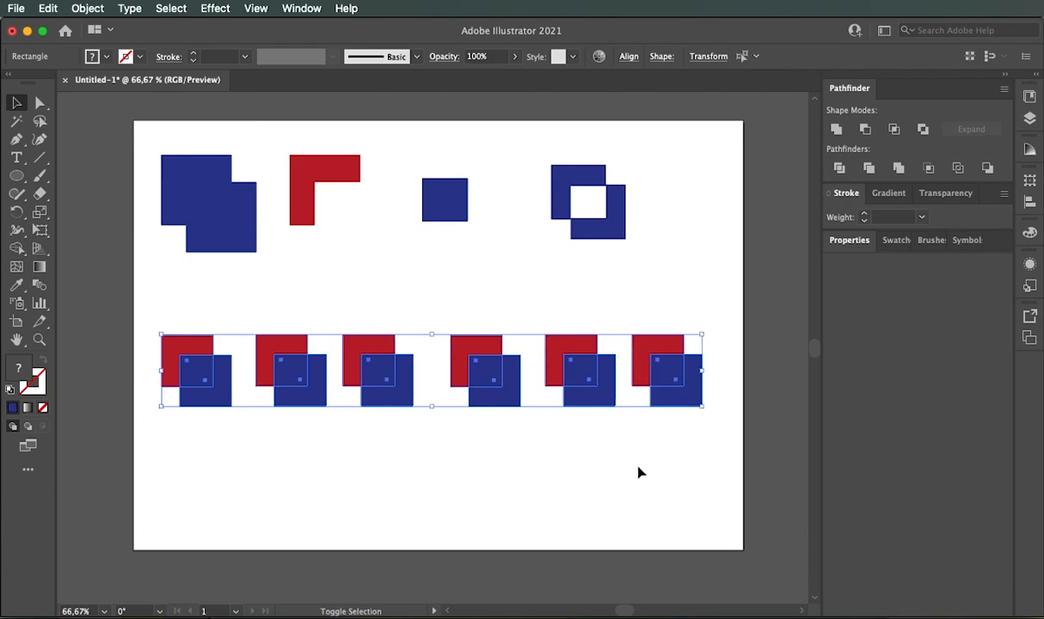
{"action": "left_click", "coordinate": [595, 471]}
- Apply Divide to the first pair in the lower row and ungroup the result
{"action": "left_click_drag", "start_coordinate": [141, 303], "coordinate": [226, 401]}
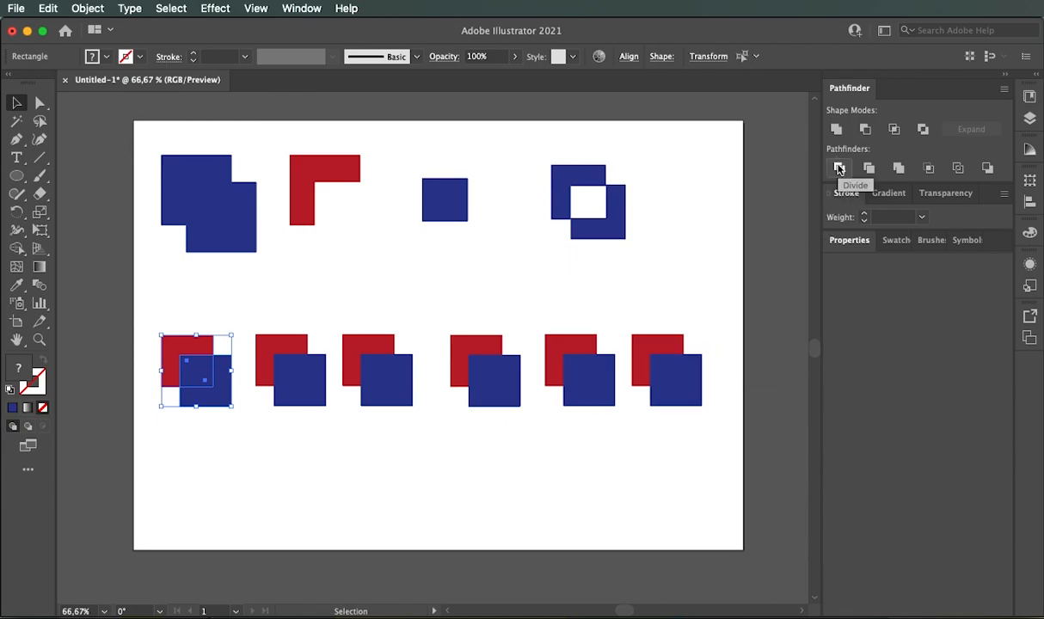
{"action": "left_click", "coordinate": [838, 169]}
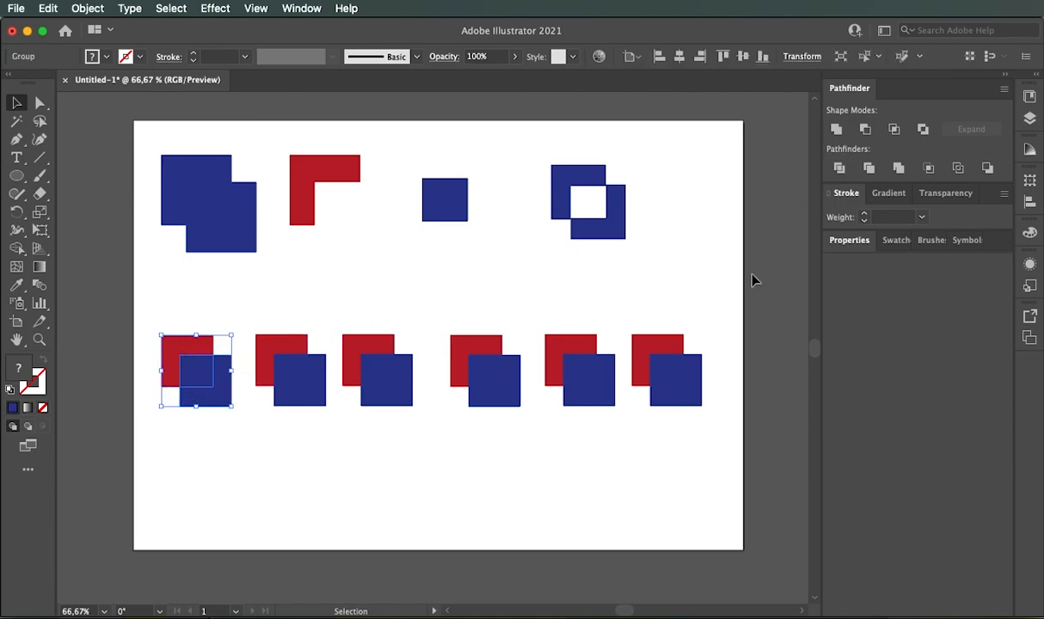
{"action": "left_click", "coordinate": [203, 308]}
{"action": "left_click", "coordinate": [215, 383]}
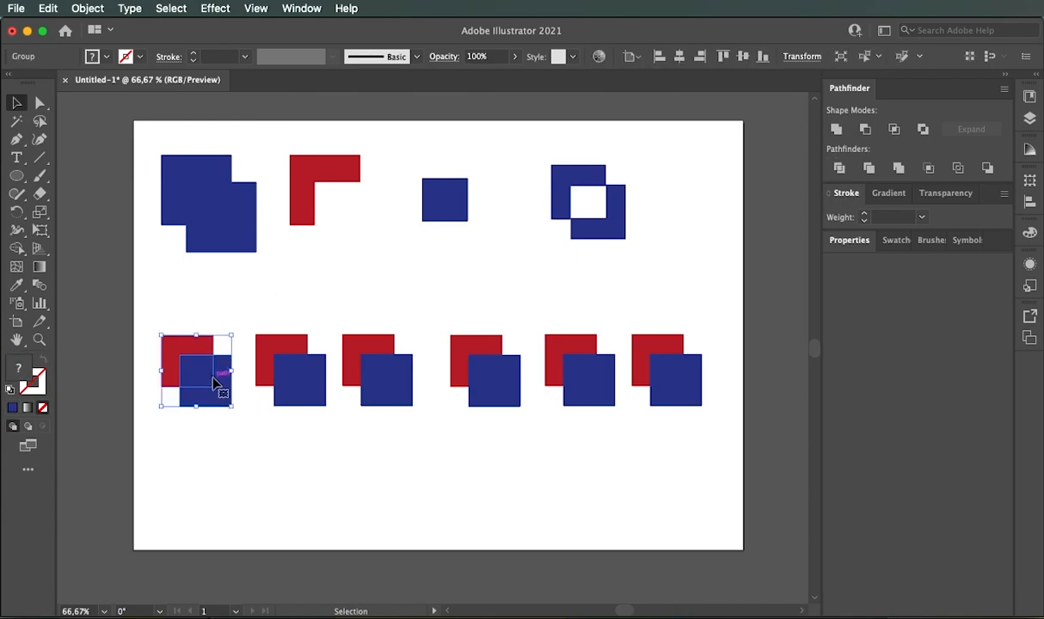
{"action": "left_click", "coordinate": [80, 8]}
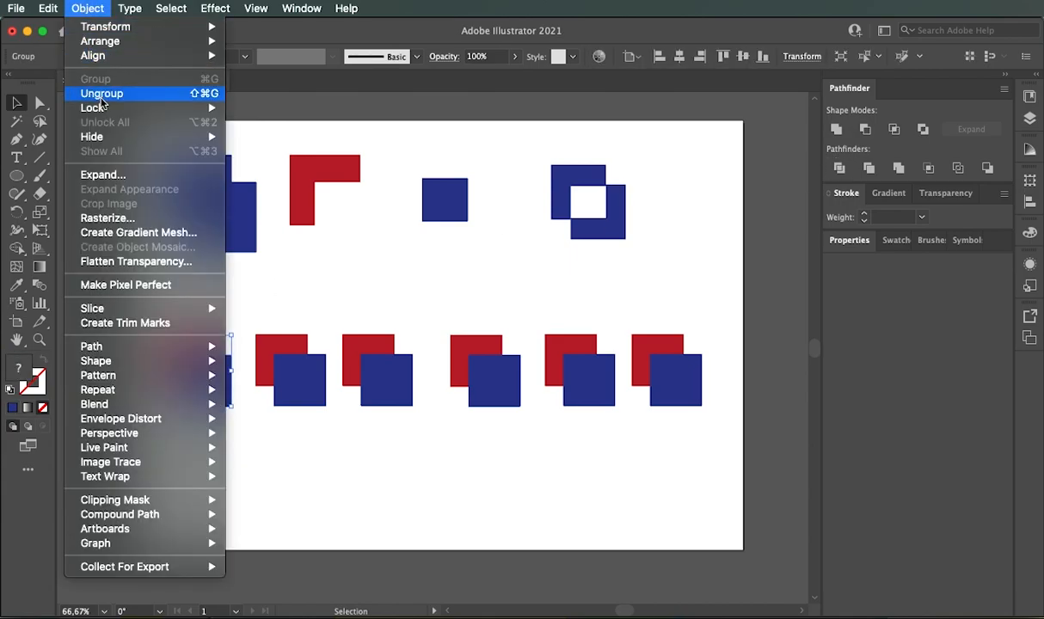
{"action": "left_click", "coordinate": [99, 90]}
- Move the divided pair's red and blue L-shaped pieces slightly away from the central square
{"action": "left_click", "coordinate": [199, 413]}
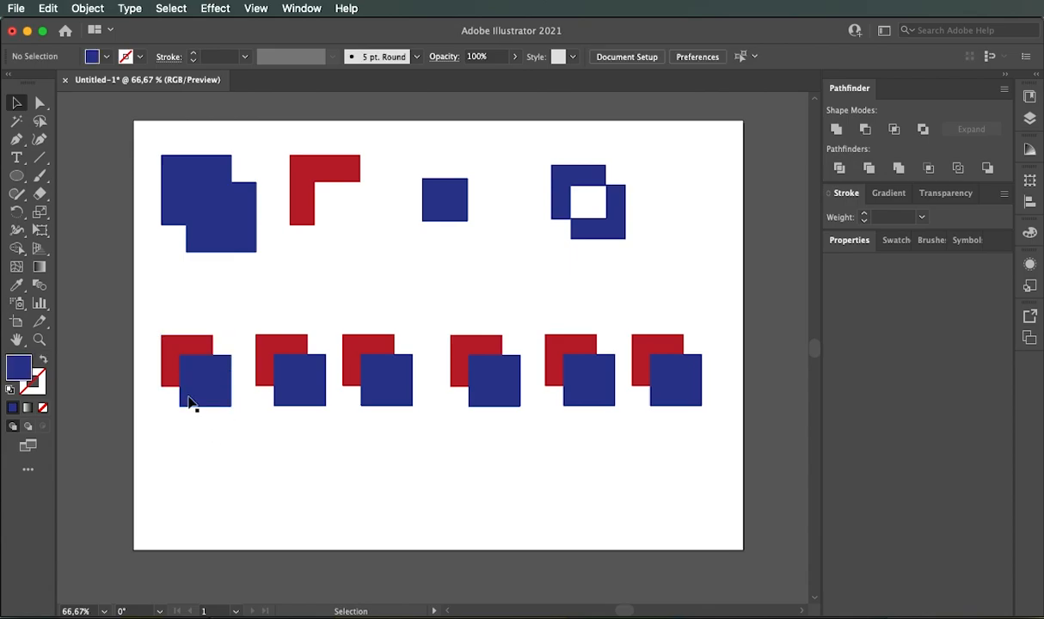
{"action": "left_click_drag", "start_coordinate": [175, 354], "coordinate": [172, 351]}
{"action": "left_click_drag", "start_coordinate": [207, 398], "coordinate": [212, 401]}
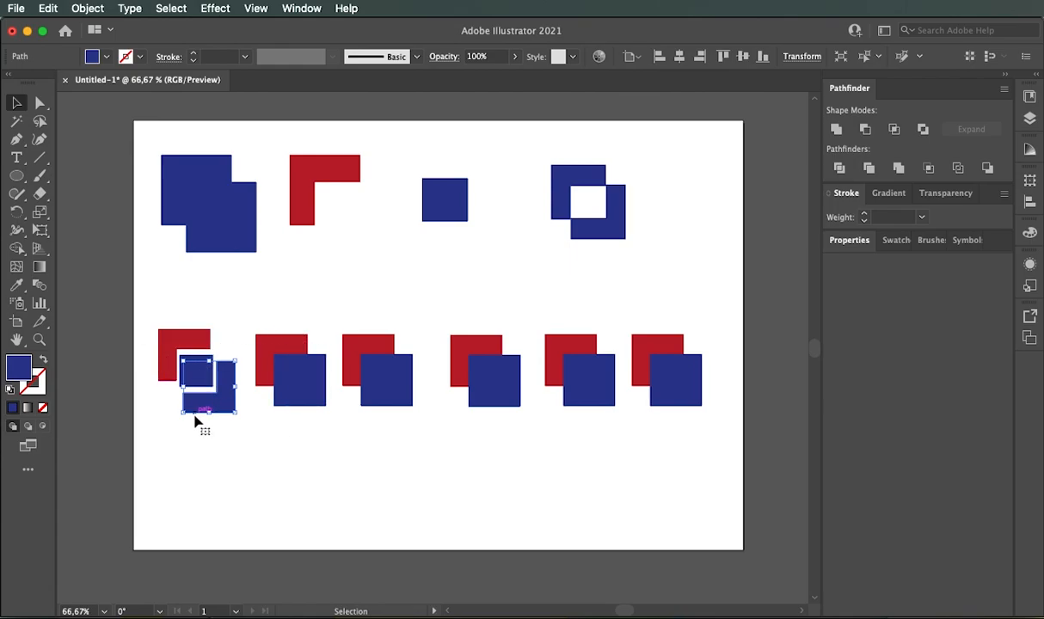
- Apply Trim to the second pair in the lower row and ungroup the result
{"action": "left_click_drag", "start_coordinate": [262, 322], "coordinate": [305, 414]}
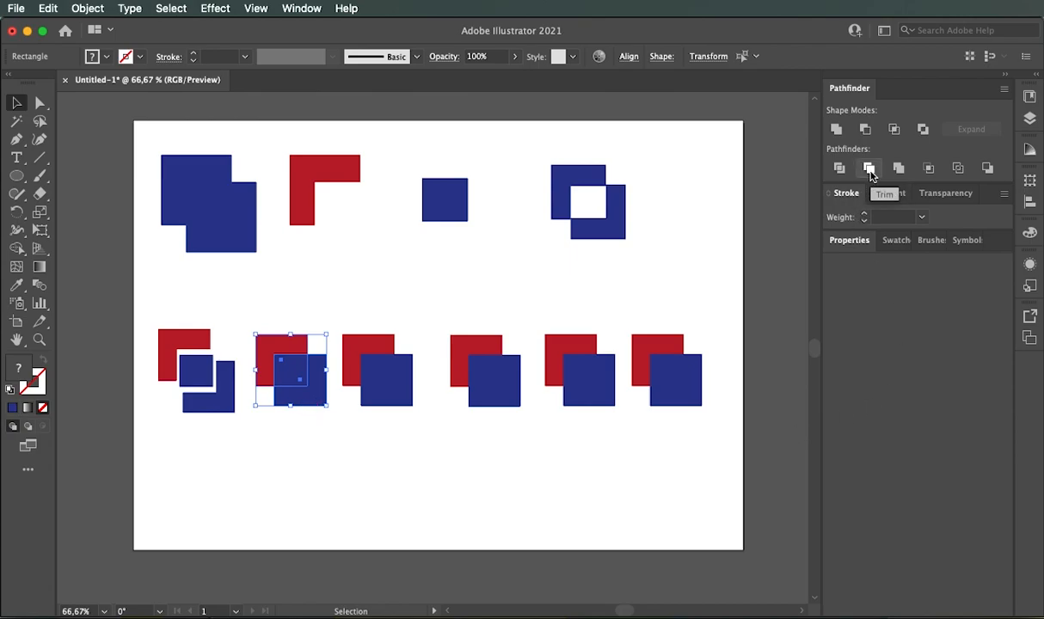
{"action": "left_click", "coordinate": [870, 170]}
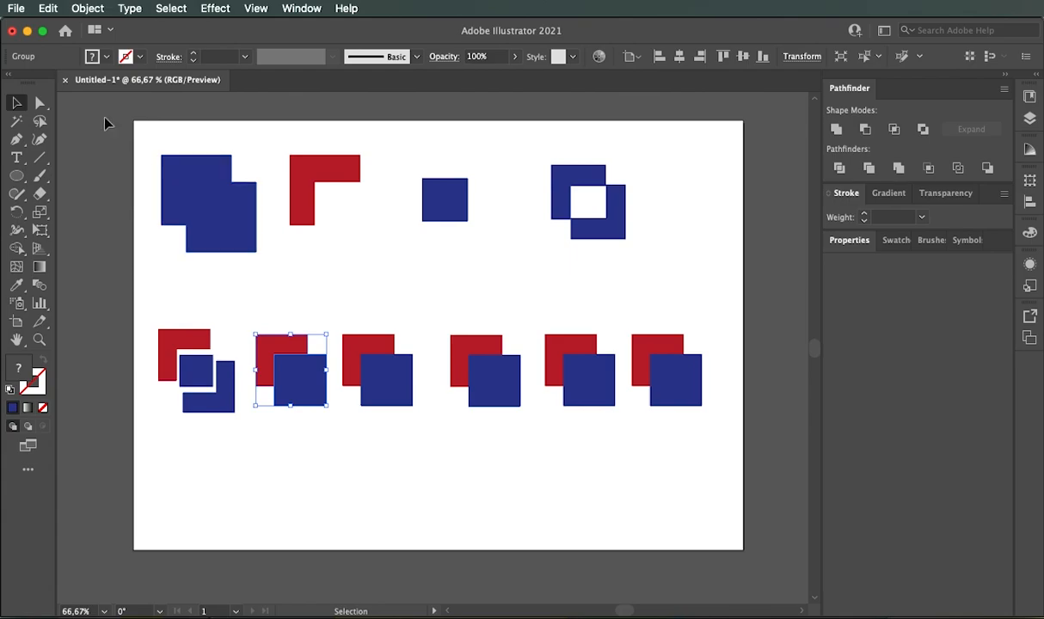
{"action": "left_click", "coordinate": [82, 8]}
{"action": "left_click", "coordinate": [100, 93]}
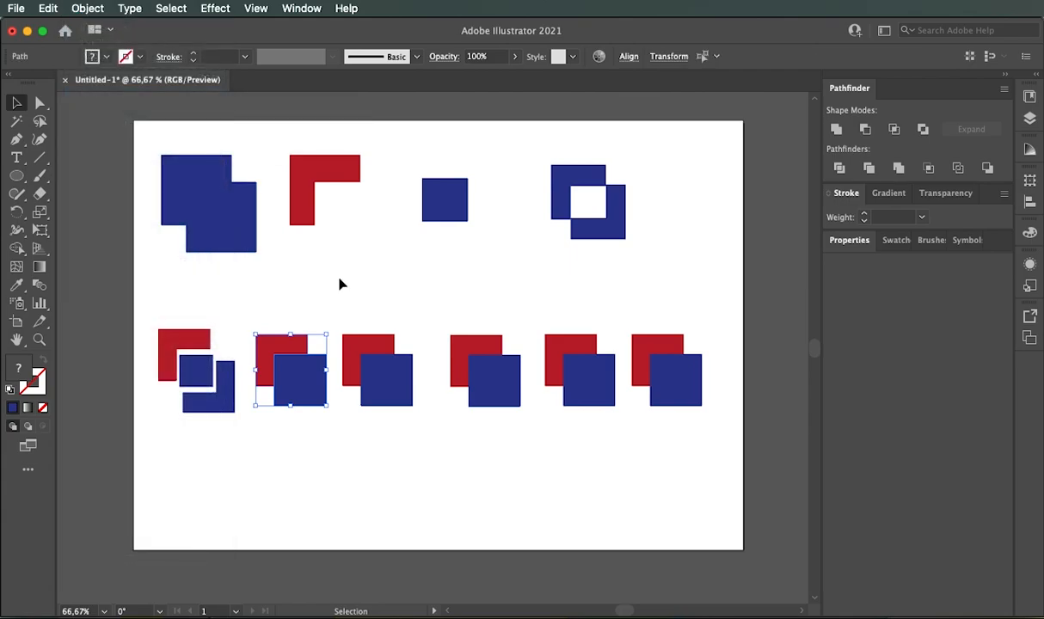
- Separate the trimmed red L-shape from the blue square, leaving a narrow gap between them
{"action": "left_click", "coordinate": [335, 279]}
{"action": "left_click_drag", "start_coordinate": [315, 389], "coordinate": [315, 406]}
{"action": "left_click_drag", "start_coordinate": [269, 345], "coordinate": [260, 341]}
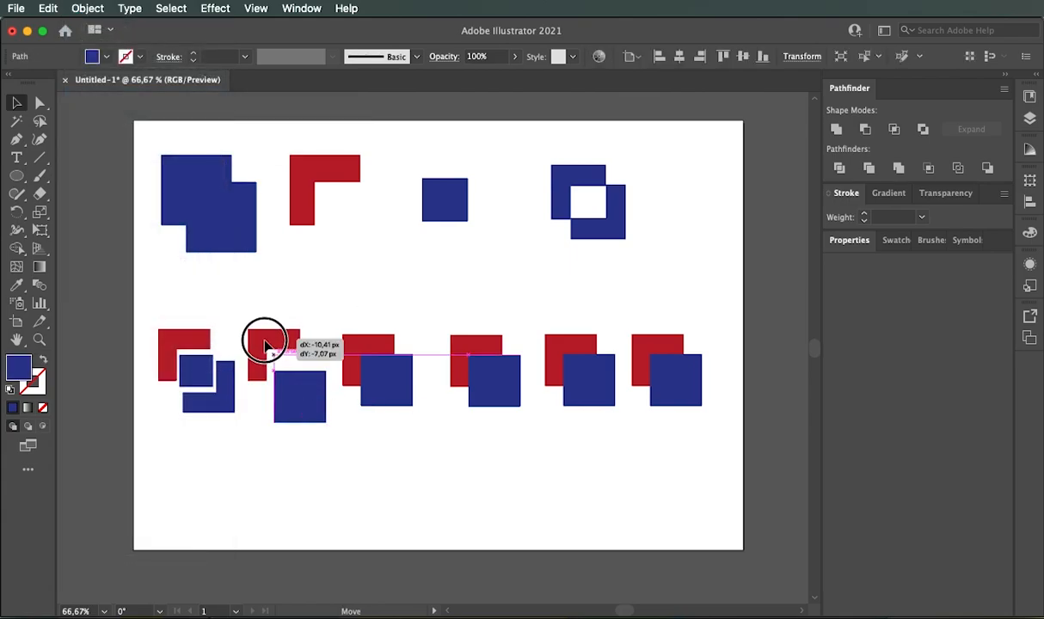
{"action": "left_click_drag", "start_coordinate": [291, 397], "coordinate": [289, 380]}
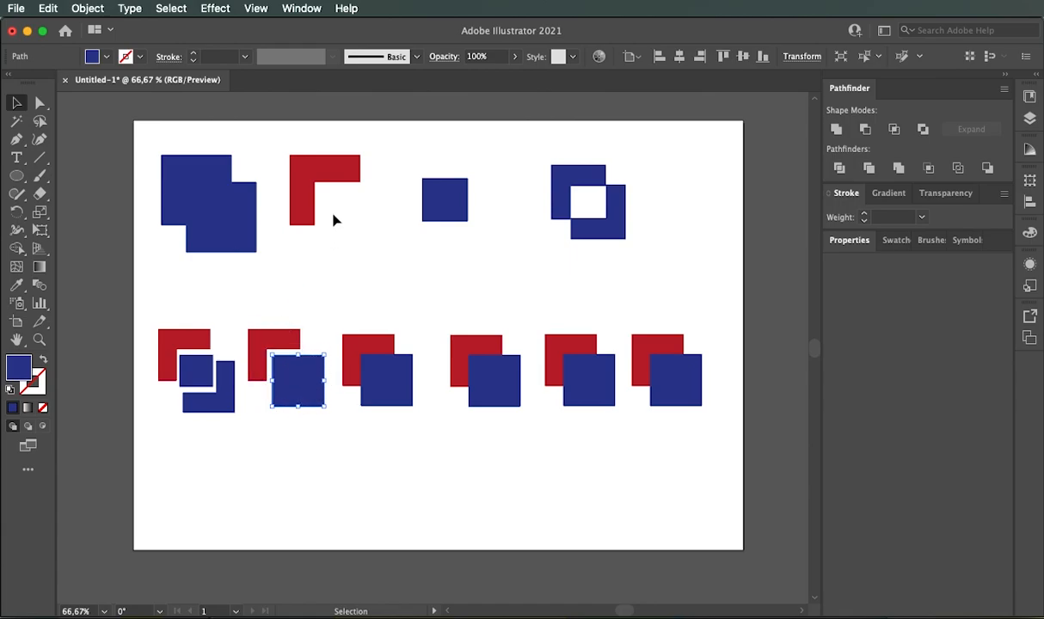
{"action": "left_click", "coordinate": [315, 178]}
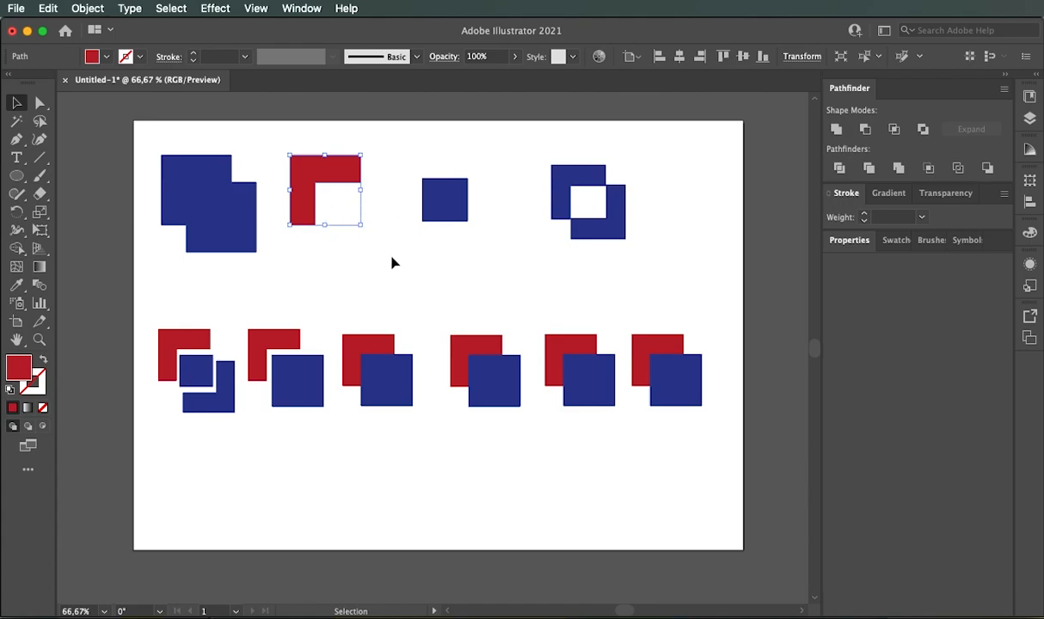
- Apply Merge to the third pair, nudge it slightly up and ungroup the result
{"action": "left_click_drag", "start_coordinate": [340, 323], "coordinate": [398, 403]}
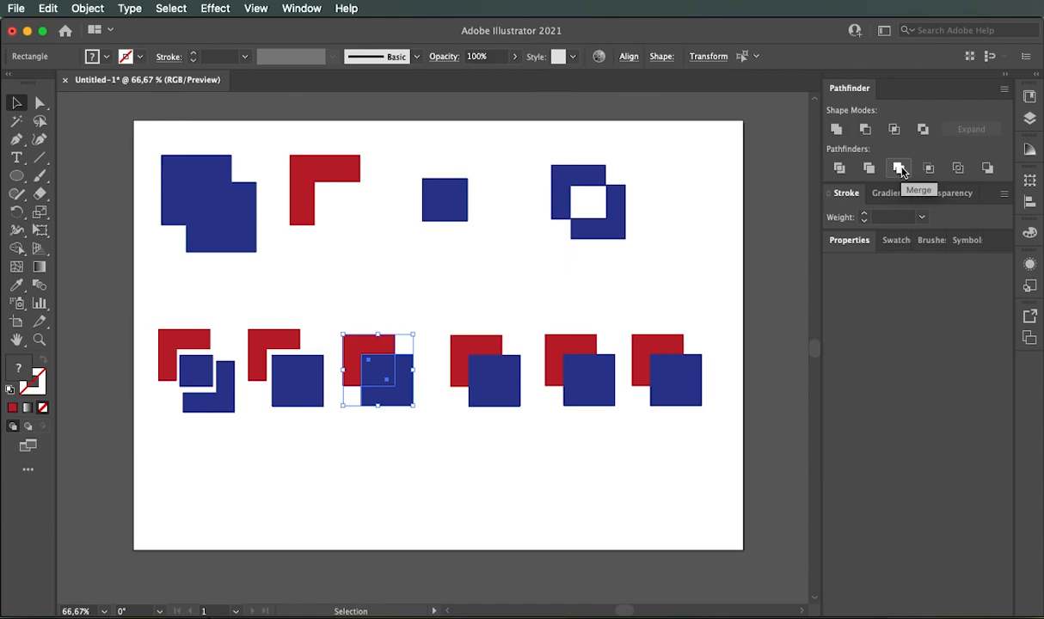
{"action": "left_click", "coordinate": [898, 169]}
{"action": "left_click", "coordinate": [400, 420]}
{"action": "mouse_move", "coordinate": [392, 388]}
{"action": "left_mouse_down"}
{"action": "mouse_move", "coordinate": [400, 419]}
{"action": "mouse_move", "coordinate": [396, 372]}
{"action": "mouse_move", "coordinate": [389, 384]}
{"action": "left_mouse_up"}
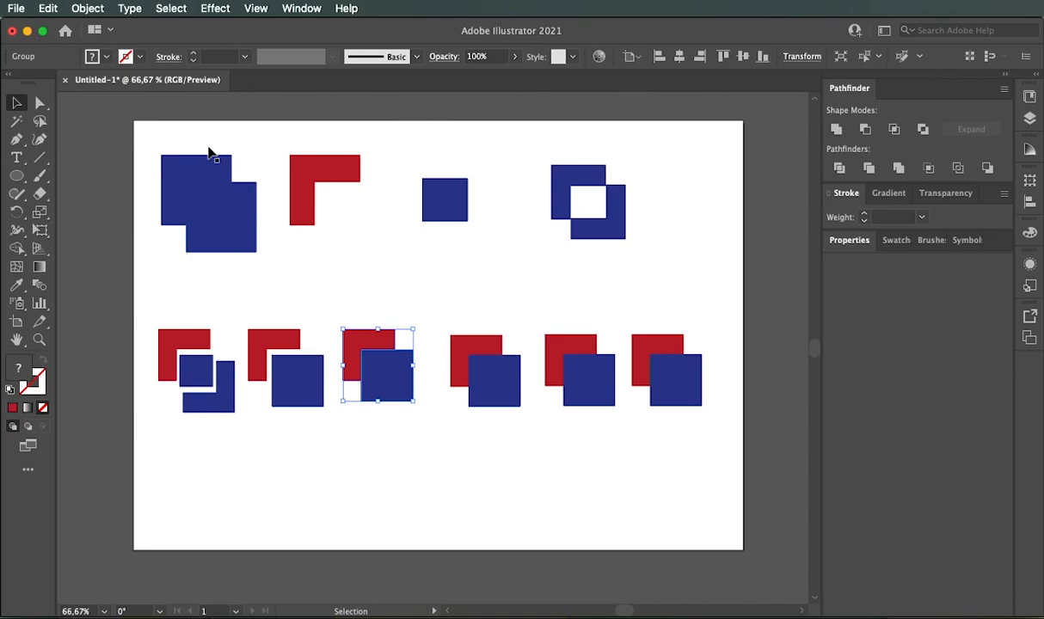
{"action": "left_click", "coordinate": [74, 10]}
{"action": "left_click", "coordinate": [389, 284]}
{"action": "mouse_move", "coordinate": [392, 384]}
{"action": "left_mouse_down"}
{"action": "mouse_move", "coordinate": [397, 401]}
{"action": "mouse_move", "coordinate": [394, 373]}
{"action": "mouse_move", "coordinate": [400, 393]}
{"action": "mouse_move", "coordinate": [396, 386]}
{"action": "left_mouse_up"}
- Group the third pair's red and blue pieces again and nudge the group slightly right
{"action": "left_click", "coordinate": [350, 309]}
{"action": "left_click_drag", "start_coordinate": [324, 315], "coordinate": [387, 378]}
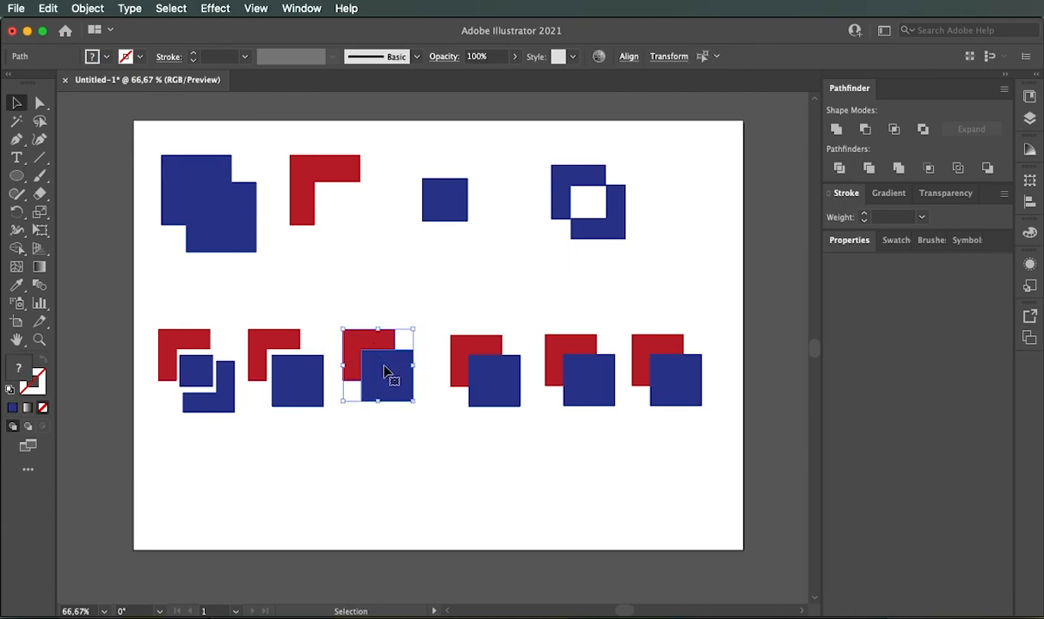
{"action": "left_click_drag", "start_coordinate": [344, 309], "coordinate": [406, 394]}
{"action": "left_click", "coordinate": [88, 8]}
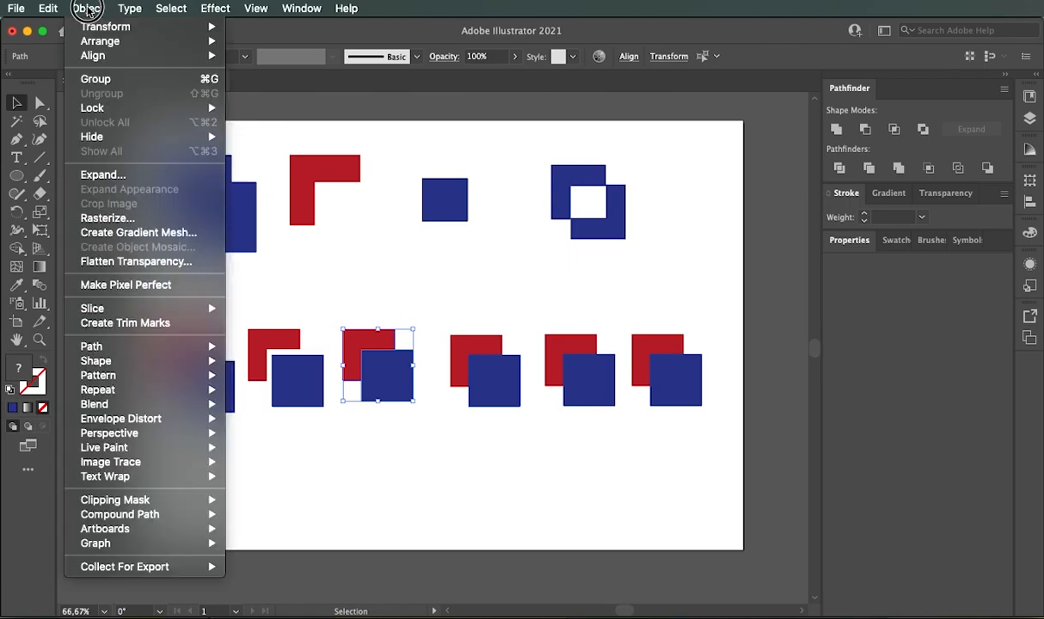
{"action": "left_click", "coordinate": [95, 78]}
{"action": "mouse_move", "coordinate": [390, 383]}
{"action": "left_mouse_down"}
{"action": "mouse_move", "coordinate": [387, 368]}
{"action": "mouse_move", "coordinate": [391, 395]}
{"action": "mouse_move", "coordinate": [392, 386]}
{"action": "left_mouse_up"}
{"action": "left_click", "coordinate": [454, 429]}
- Apply Crop to the fourth pair, undo and reapply it, and move the cropped square slightly left
{"action": "left_click", "coordinate": [501, 397]}
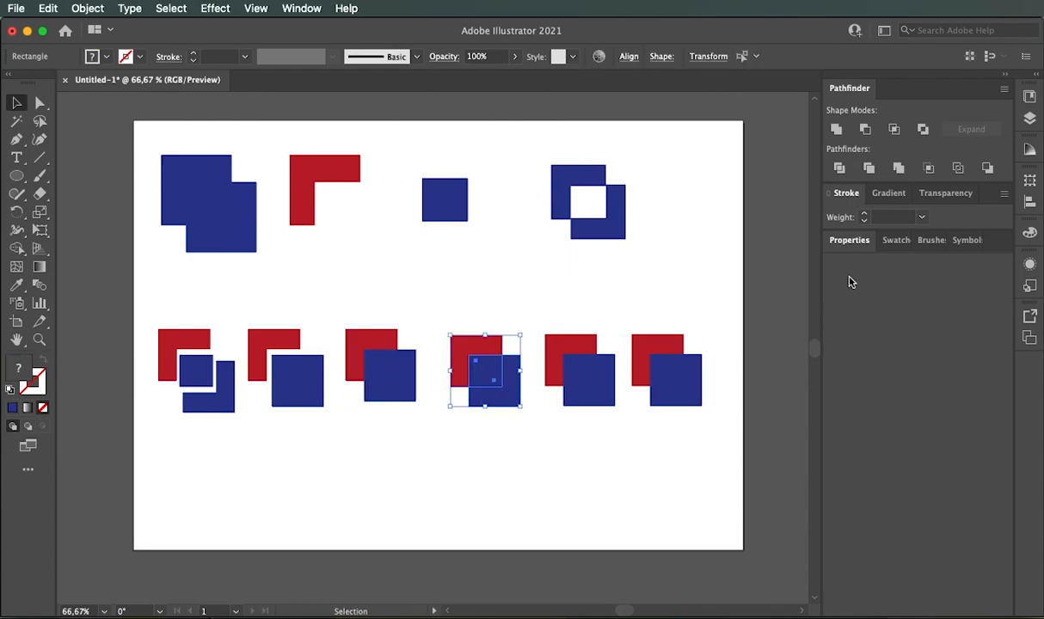
{"action": "left_click", "coordinate": [929, 170]}
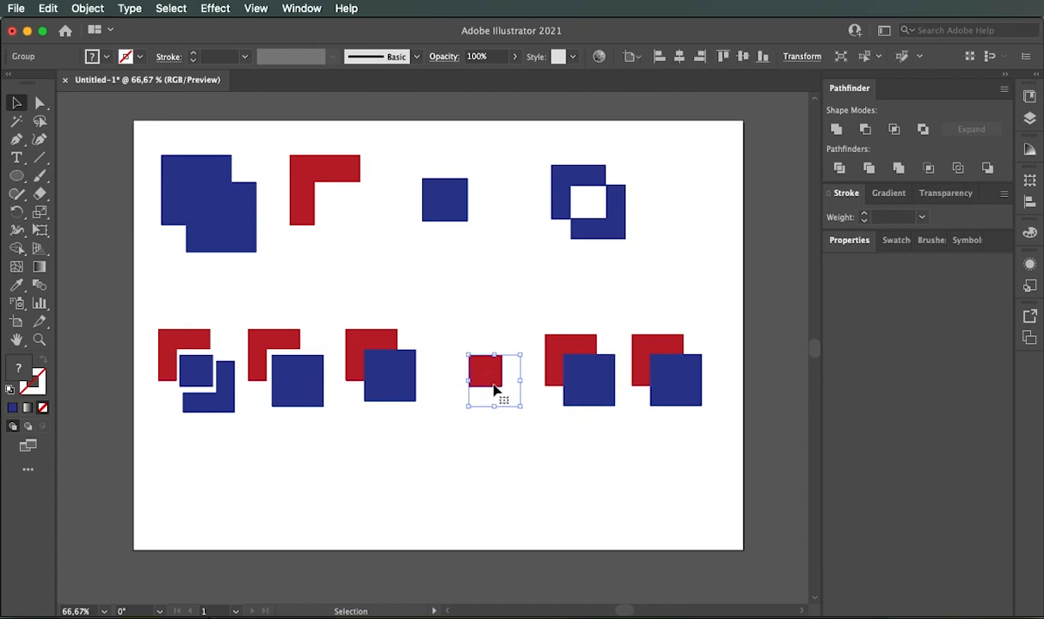
{"action": "key", "text": "super+z"}
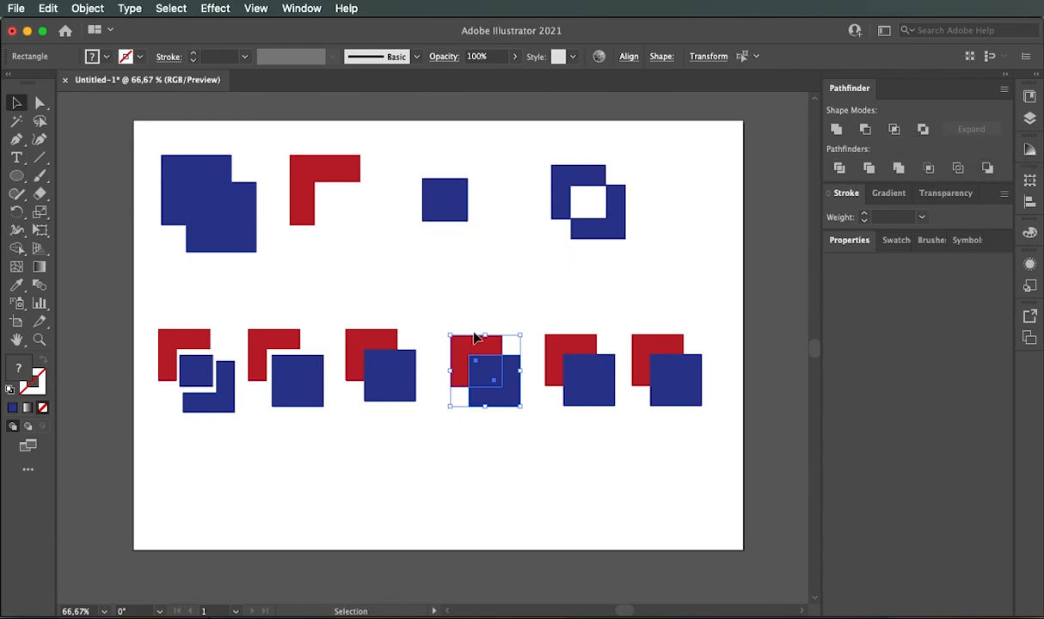
{"action": "left_click", "coordinate": [929, 170]}
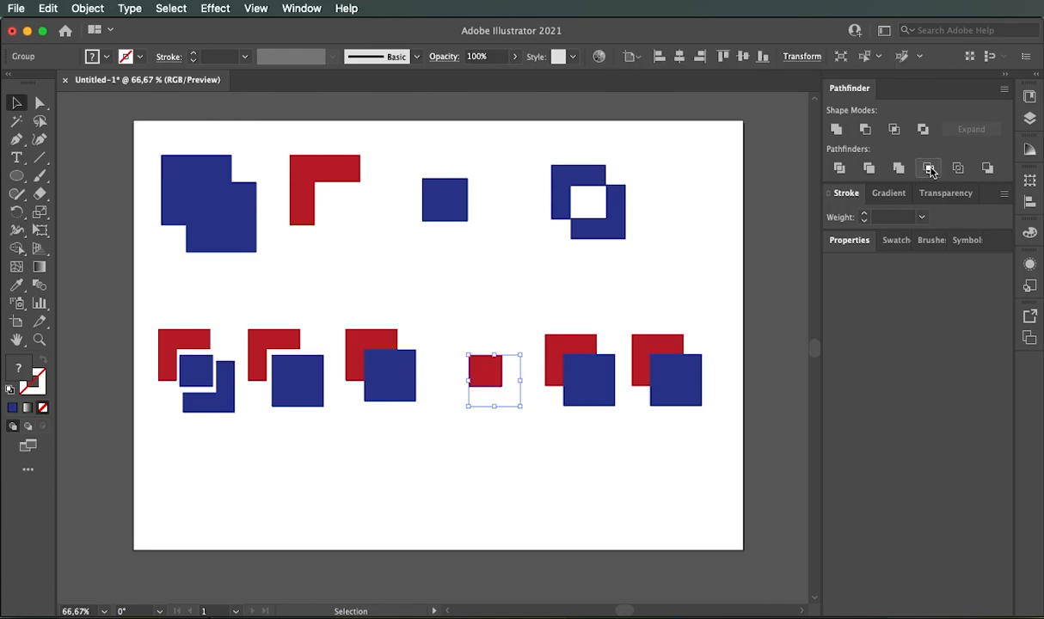
{"action": "left_click", "coordinate": [520, 314]}
{"action": "left_click_drag", "start_coordinate": [497, 386], "coordinate": [487, 384]}
{"action": "left_click", "coordinate": [555, 318]}
- Apply Outline to the fifth pair and nudge the resulting outlines slightly up and left
{"action": "left_click_drag", "start_coordinate": [561, 319], "coordinate": [596, 413]}
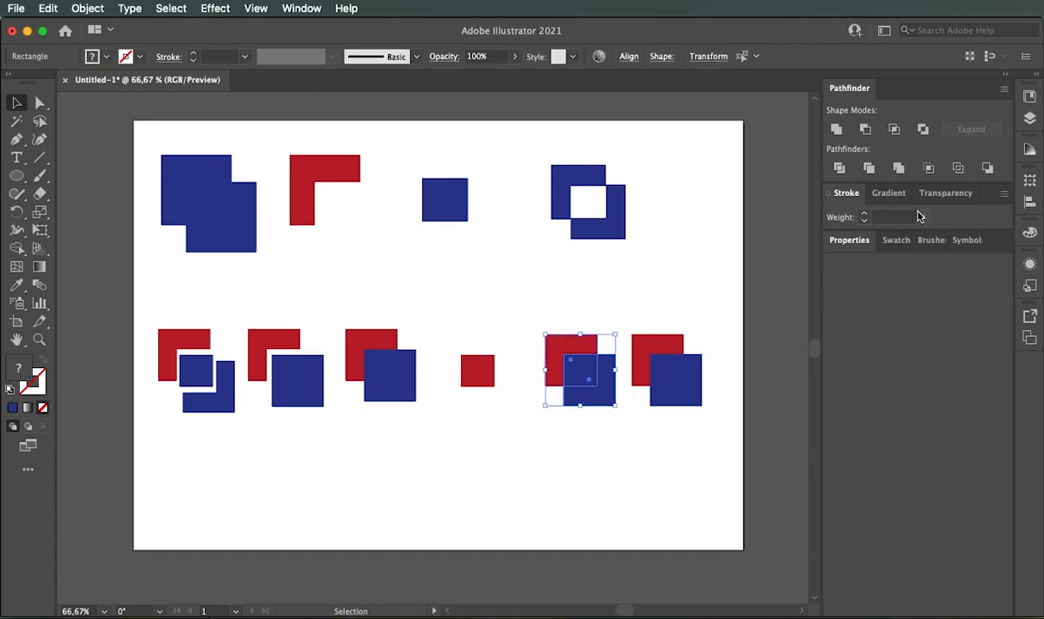
{"action": "left_click", "coordinate": [958, 169]}
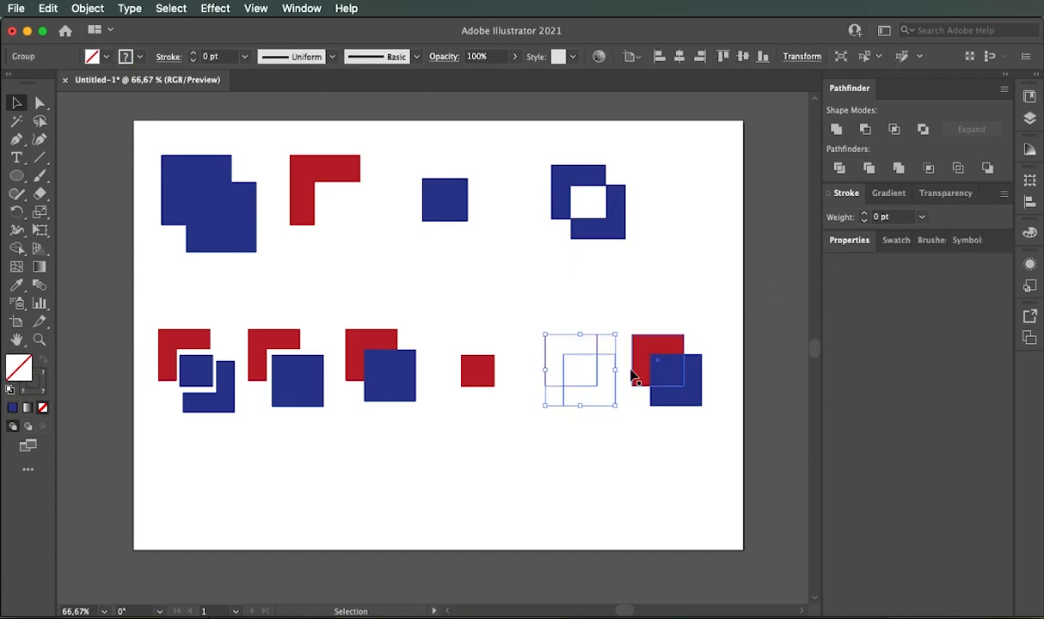
{"action": "left_click", "coordinate": [577, 383]}
{"action": "left_click_drag", "start_coordinate": [533, 323], "coordinate": [618, 429]}
{"action": "left_click", "coordinate": [542, 468]}
{"action": "left_click_drag", "start_coordinate": [550, 355], "coordinate": [540, 348]}
- Ungroup the outlines and spread the red upper and blue lower segments away from the middle one
{"action": "left_click", "coordinate": [87, 8]}
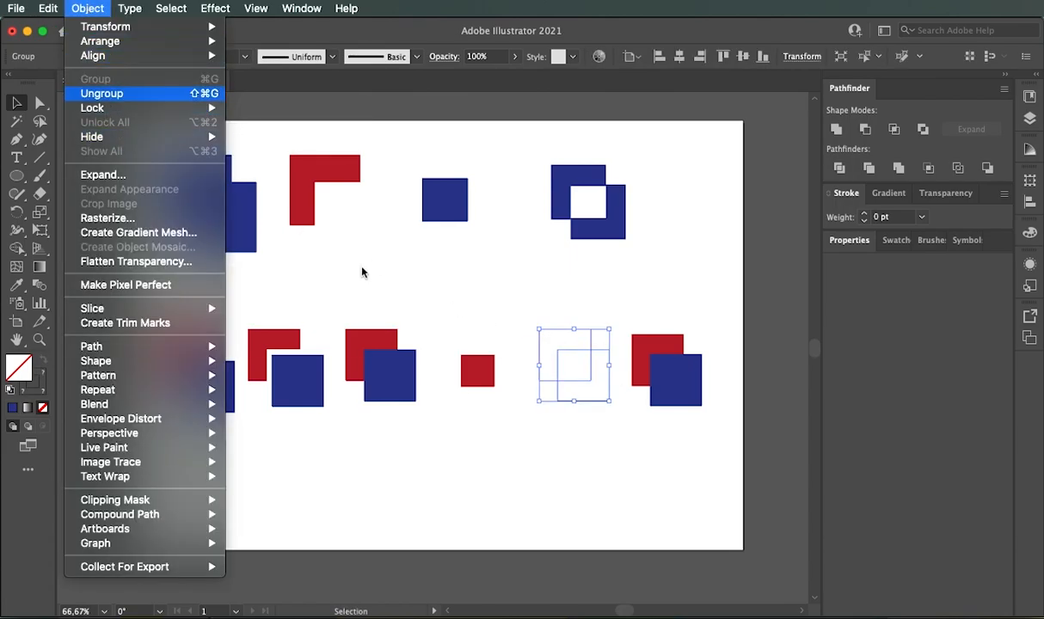
{"action": "left_click", "coordinate": [101, 94]}
{"action": "left_click", "coordinate": [620, 412]}
{"action": "left_click_drag", "start_coordinate": [539, 357], "coordinate": [524, 336]}
{"action": "left_click_drag", "start_coordinate": [583, 402], "coordinate": [576, 428]}
{"action": "left_click", "coordinate": [592, 481]}
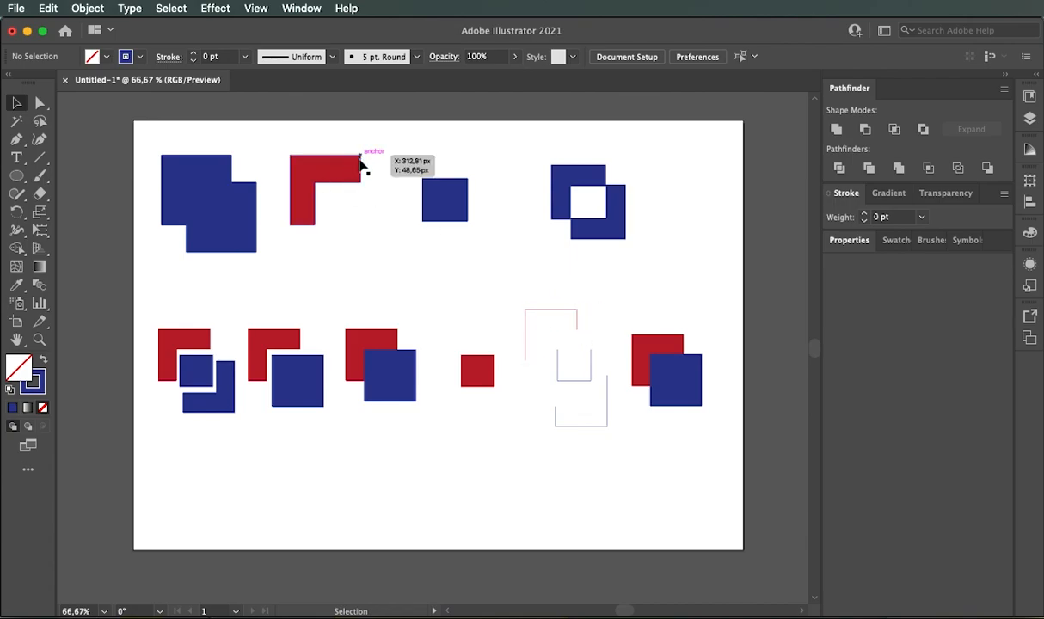
- Inspect the separate outline segments and move the lower blue segment slightly further down
{"action": "left_click", "coordinate": [527, 353]}
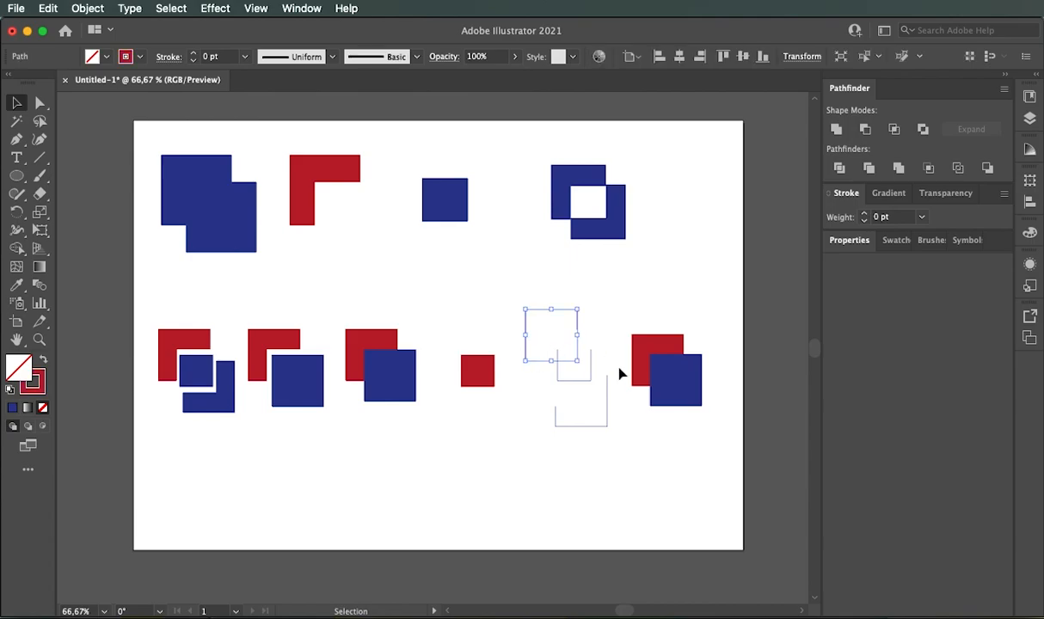
{"action": "left_click", "coordinate": [577, 380]}
{"action": "left_click", "coordinate": [582, 436]}
{"action": "left_click", "coordinate": [557, 423]}
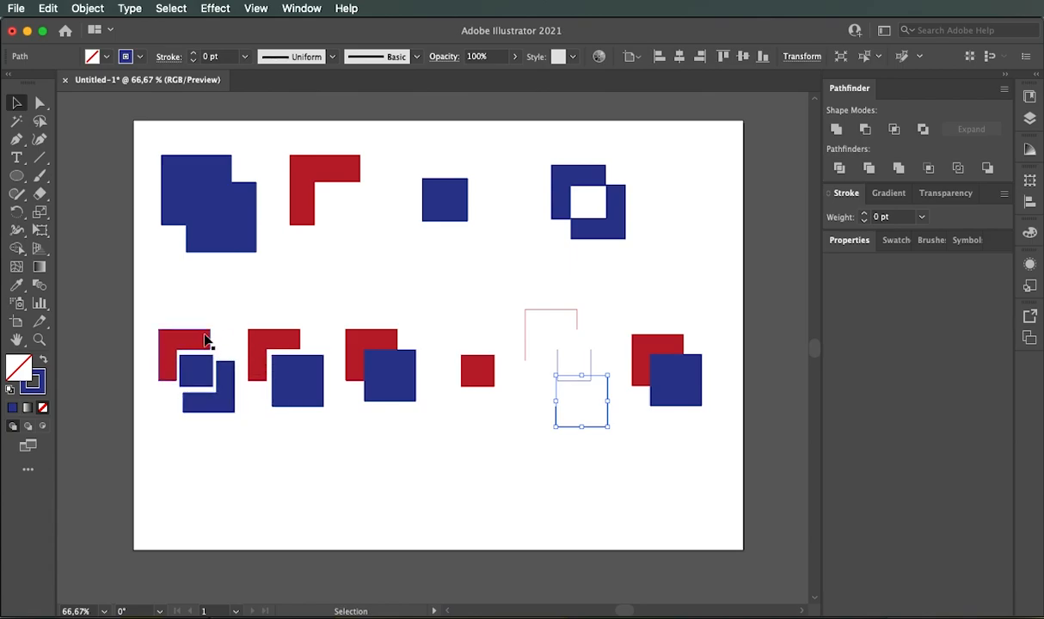
{"action": "left_click", "coordinate": [580, 464]}
{"action": "left_click_drag", "start_coordinate": [601, 434], "coordinate": [602, 435]}
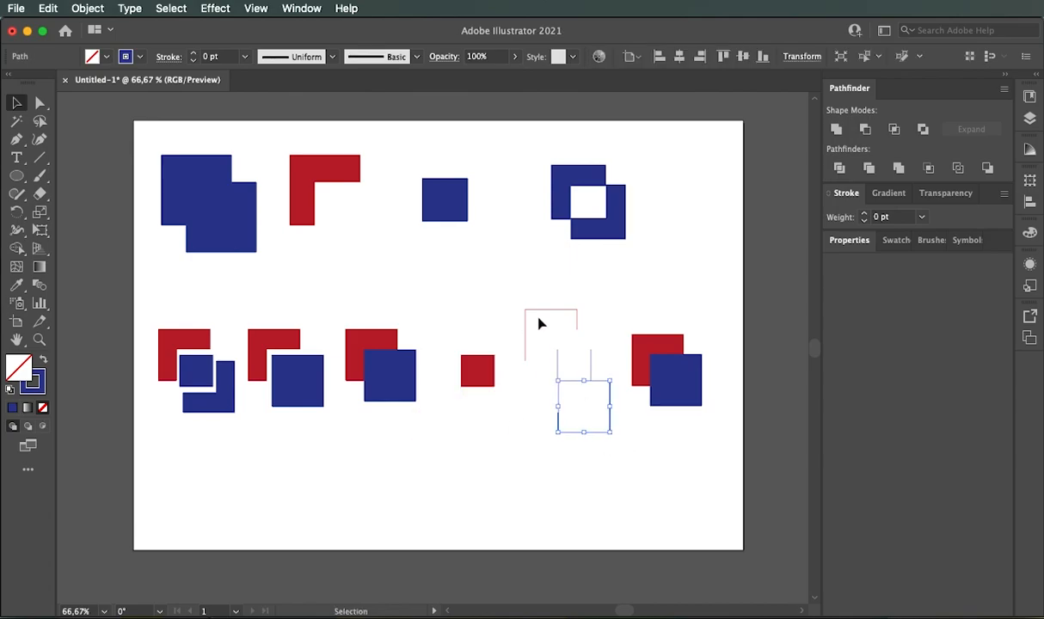
- Fill the upper red outline segment with the red swatch C=15 M=100 Y=90 K=10
{"action": "left_click", "coordinate": [565, 315]}
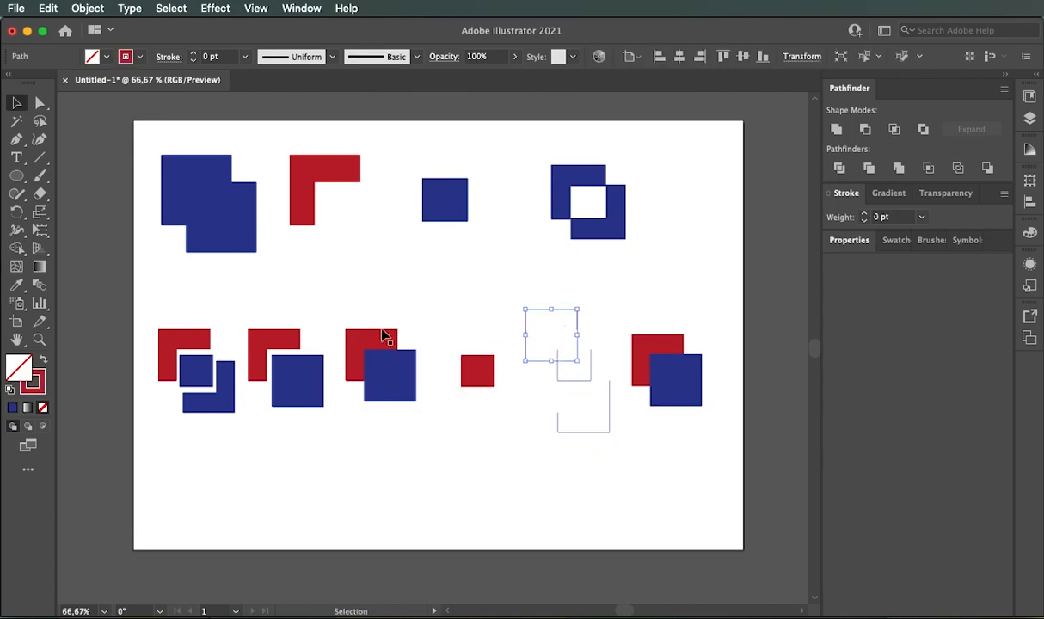
{"action": "left_click", "coordinate": [107, 58]}
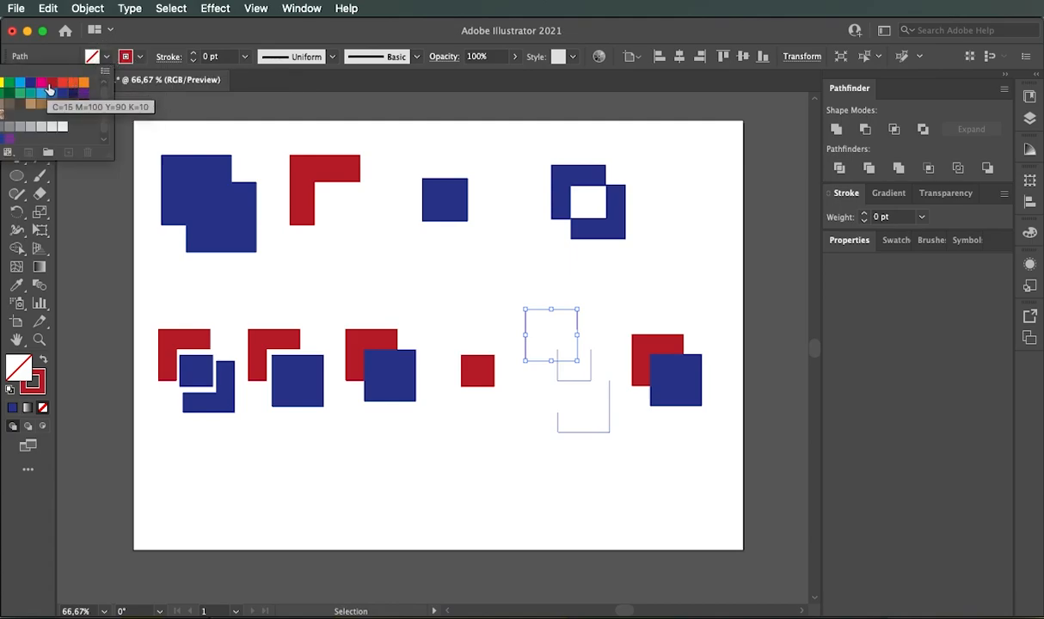
{"action": "left_click", "coordinate": [49, 84]}
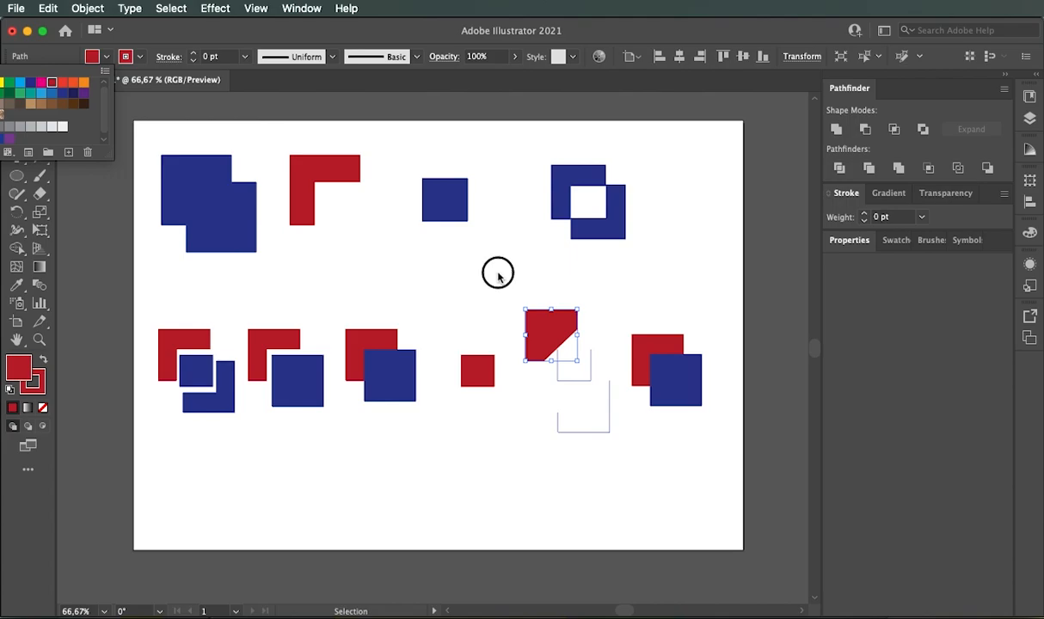
- Move the red-filled segment of the outlined pair up and slightly left, away from the remaining outlines
{"action": "key", "text": "super+shift+a"}
{"action": "left_click", "coordinate": [563, 340]}
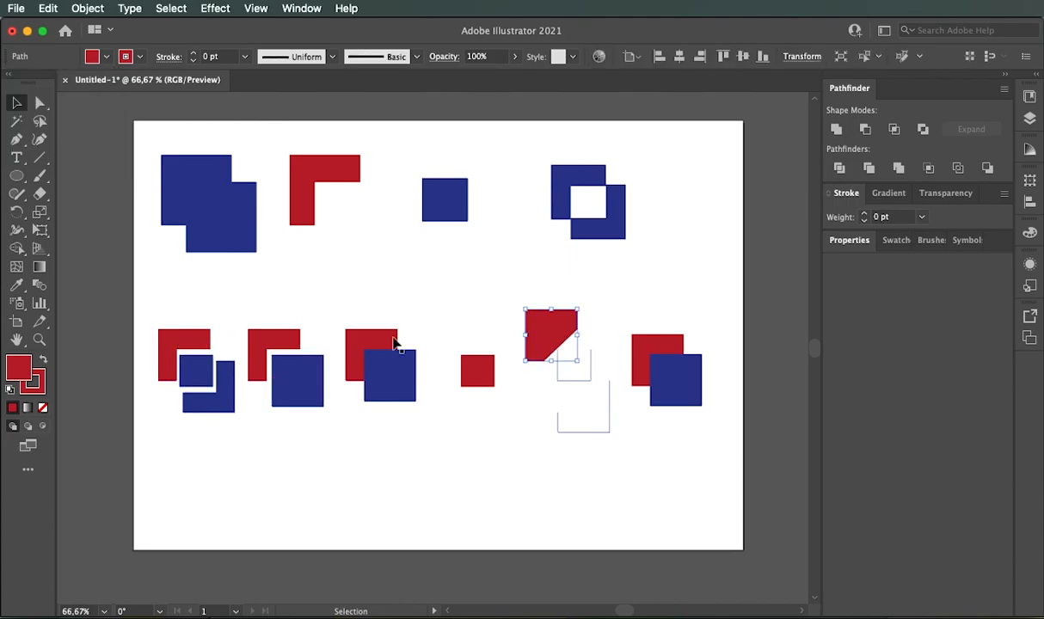
{"action": "left_click_drag", "start_coordinate": [552, 342], "coordinate": [539, 309]}
- Try filling the small middle outline segment with dark blue, and undo the fill
{"action": "left_click", "coordinate": [591, 369]}
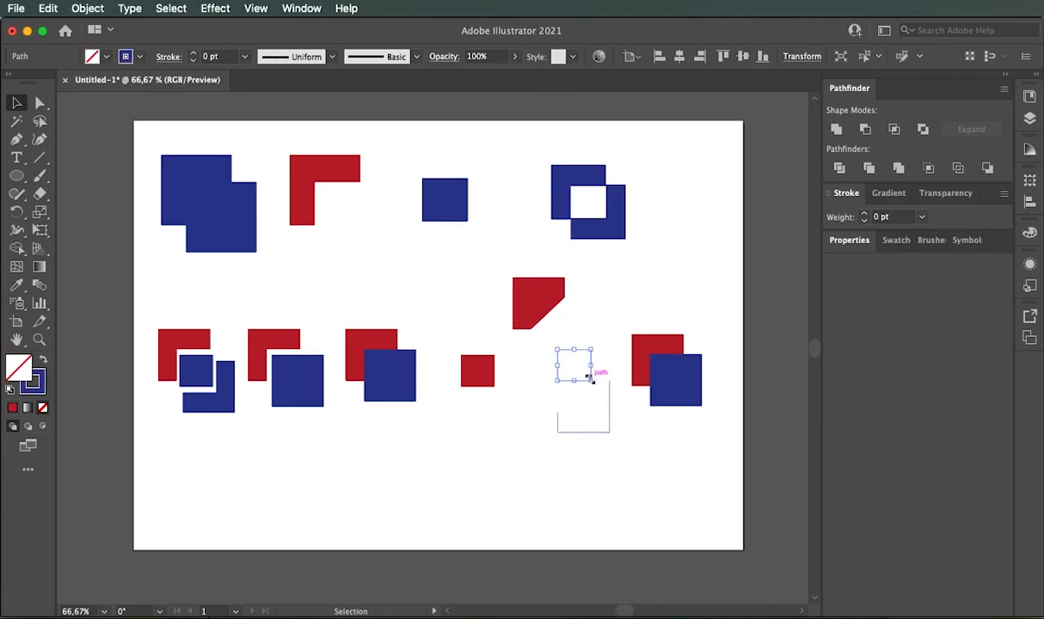
{"action": "left_click", "coordinate": [107, 58]}
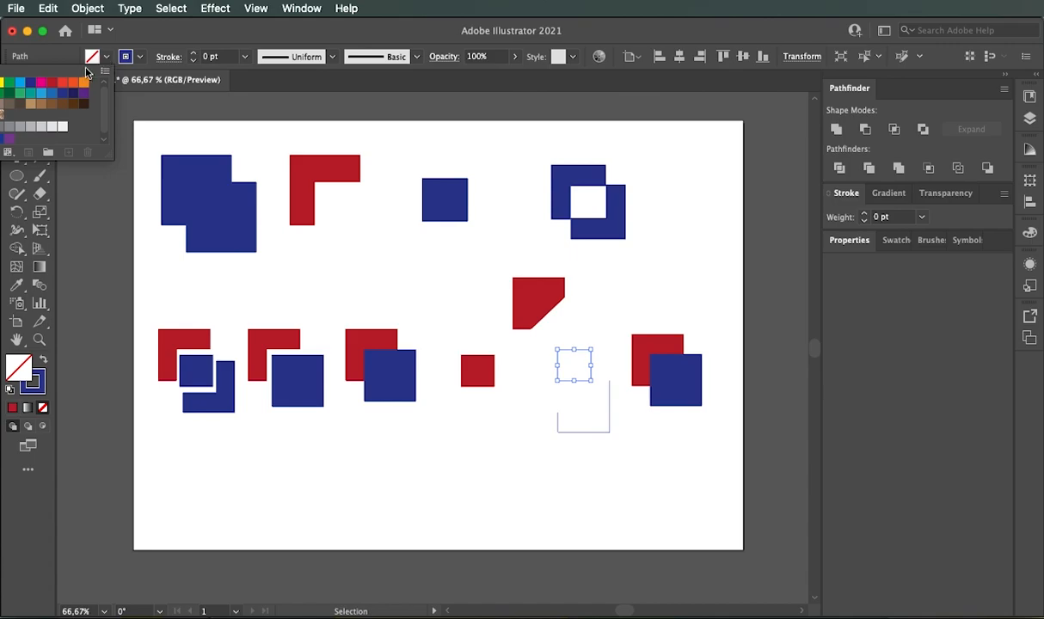
{"action": "left_click", "coordinate": [26, 87]}
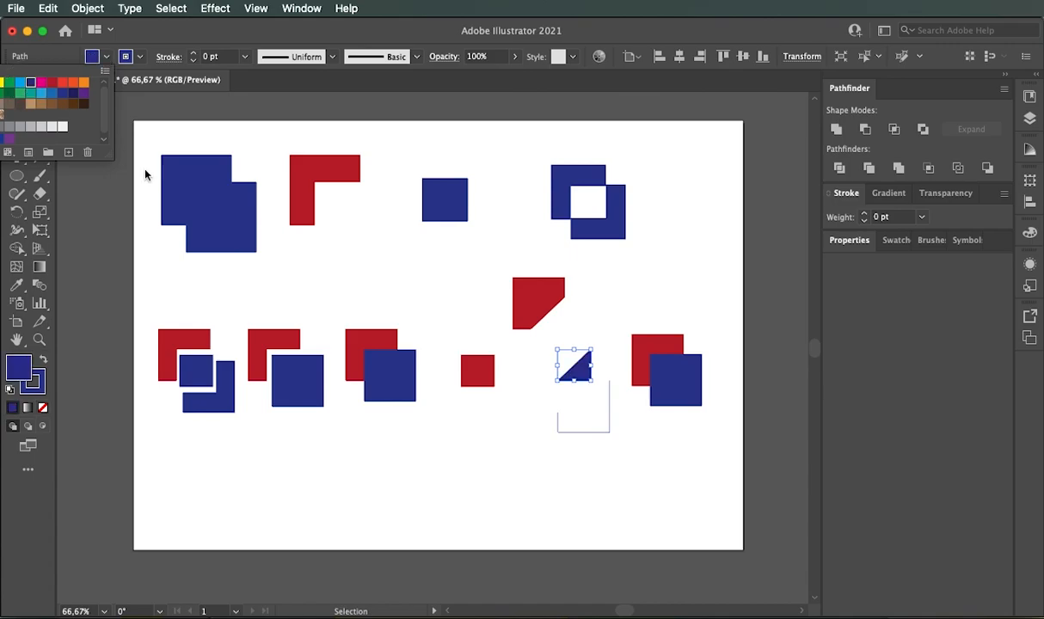
{"action": "left_click", "coordinate": [550, 422]}
{"action": "key", "text": "ctrl+z"}
- Fill the lower-right segment of the small middle outline with the dark blue swatch
{"action": "key", "text": "z"}
{"action": "key", "text": "h"}
{"action": "left_click_drag", "start_coordinate": [338, 348], "coordinate": [421, 373]}
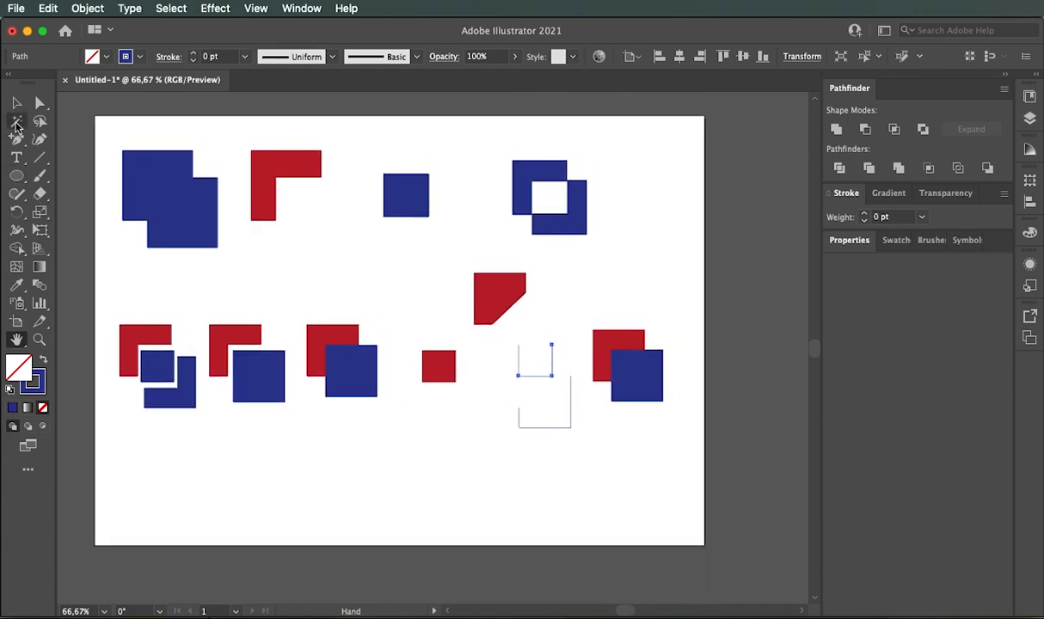
{"action": "left_click", "coordinate": [16, 103]}
{"action": "left_click", "coordinate": [516, 376]}
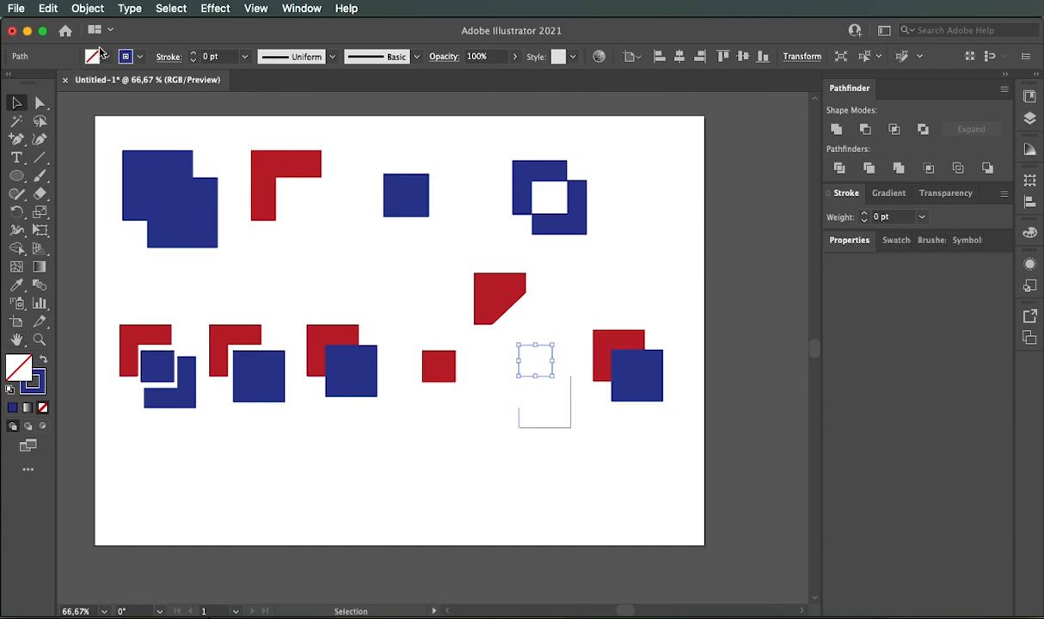
{"action": "left_click", "coordinate": [106, 57]}
{"action": "left_click", "coordinate": [30, 89]}
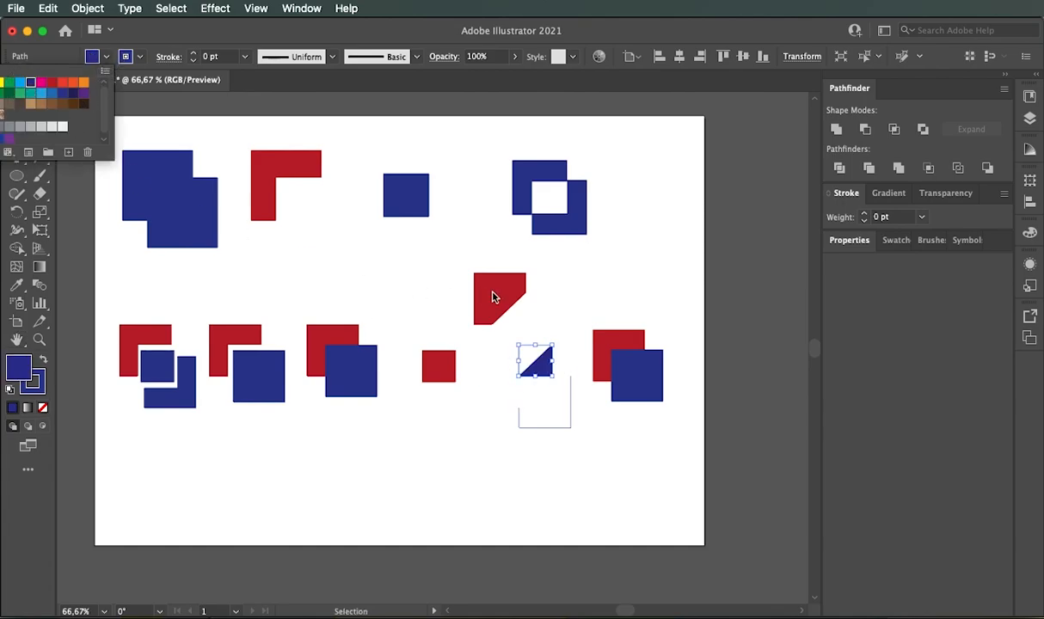
- Move the blue-filled triangular segment slightly down and right, away from the other middle outline segment
{"action": "left_click", "coordinate": [39, 339]}
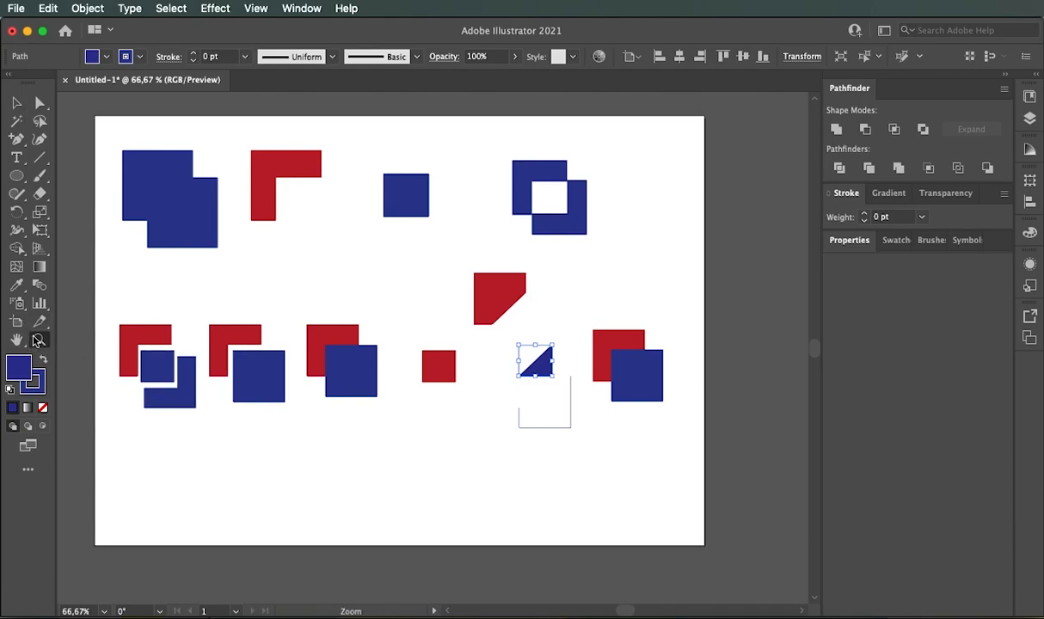
{"action": "left_click", "coordinate": [636, 394]}
{"action": "key", "text": "v"}
{"action": "left_click", "coordinate": [289, 337]}
{"action": "left_click_drag", "start_coordinate": [295, 311], "coordinate": [309, 320]}
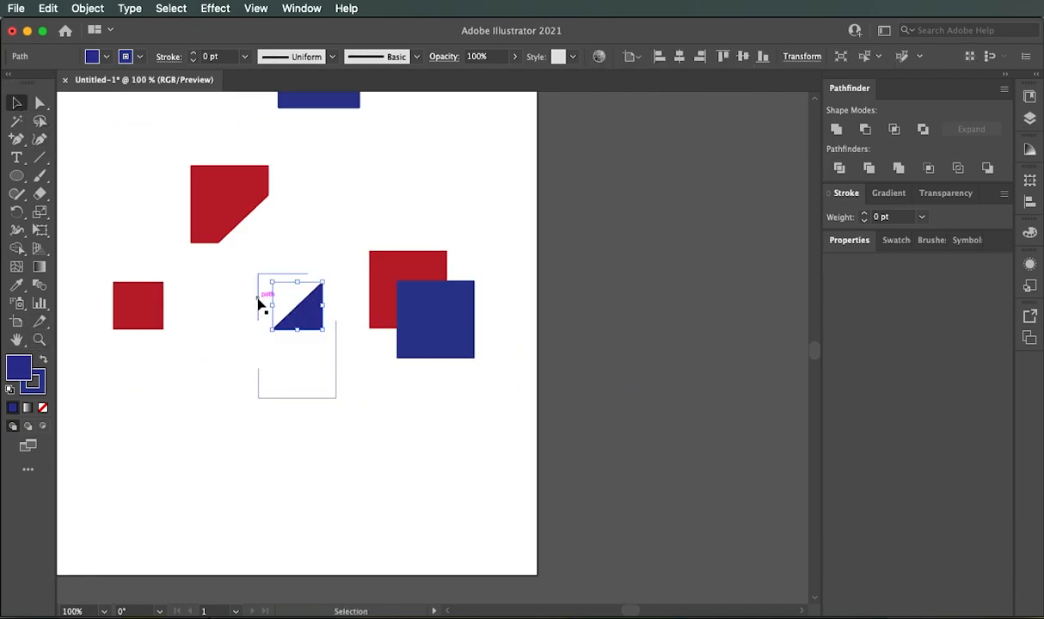
- Fill the upper-left segment of the small middle outline with the dark blue swatch and deselect it
{"action": "left_click", "coordinate": [263, 298]}
{"action": "left_click", "coordinate": [108, 57]}
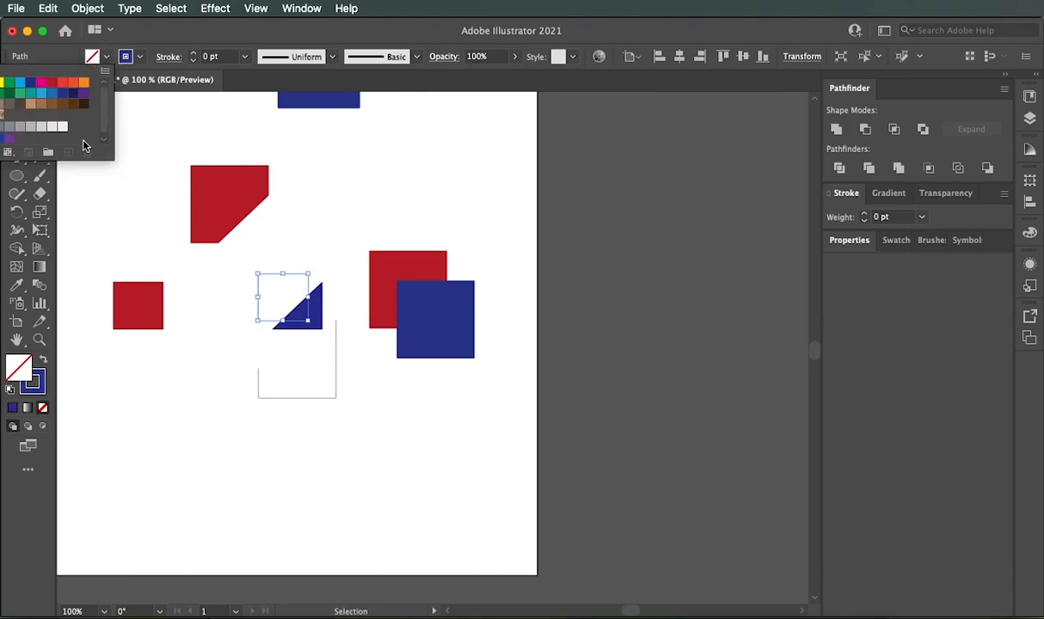
{"action": "left_click", "coordinate": [31, 82]}
{"action": "left_click", "coordinate": [290, 231]}
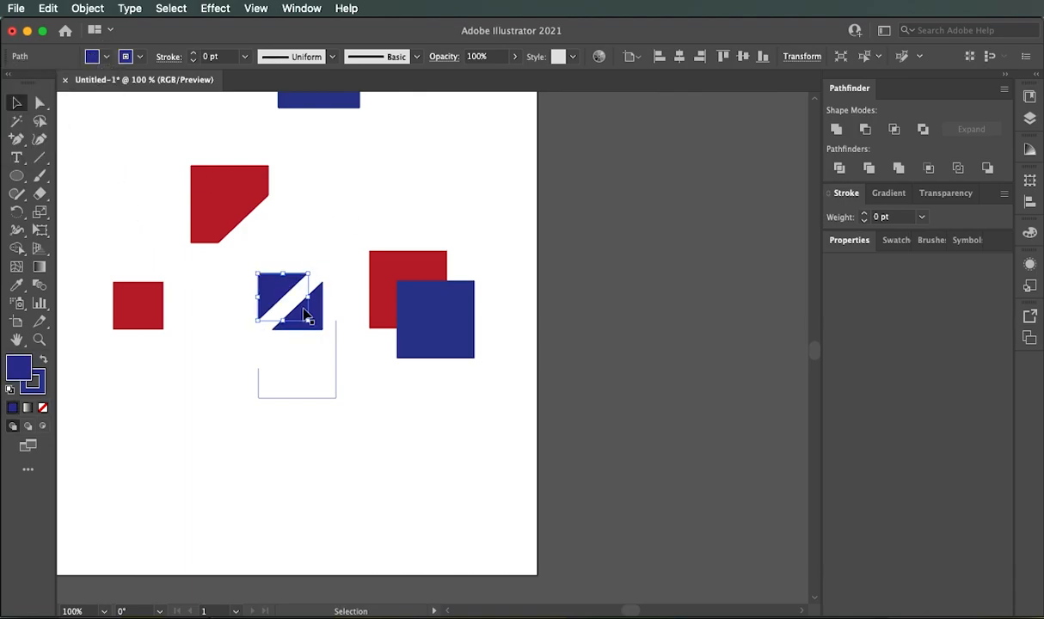
{"action": "left_click", "coordinate": [290, 232]}
- Apply Minus Back to the last pair of overlapping red and blue squares
{"action": "key", "text": "z"}
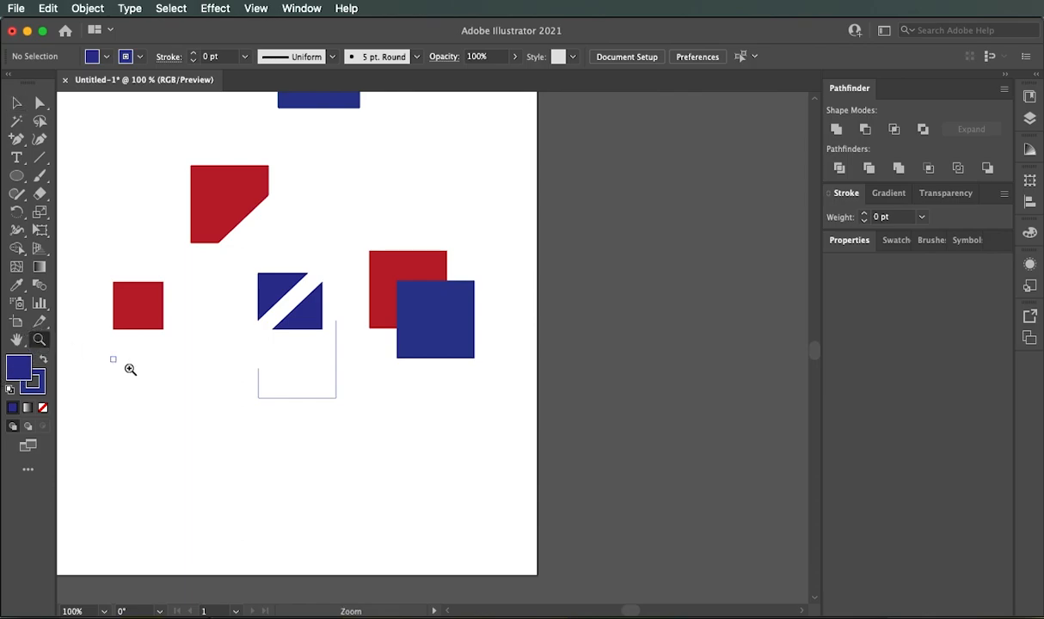
{"action": "left_click", "coordinate": [252, 419], "text": "alt"}
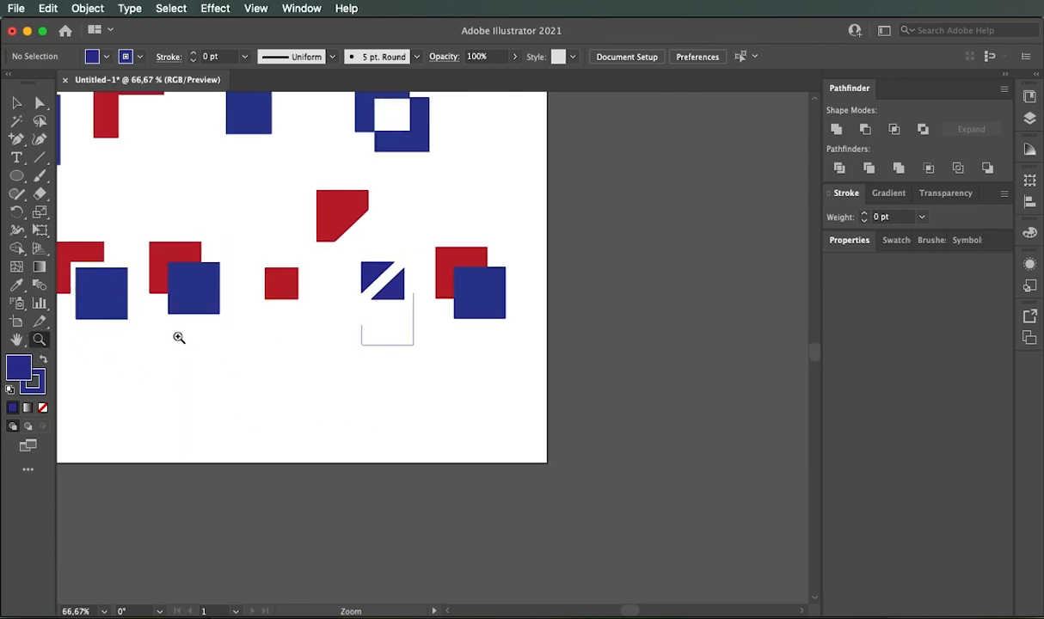
{"action": "key", "text": "h"}
{"action": "left_click_drag", "start_coordinate": [187, 337], "coordinate": [373, 414]}
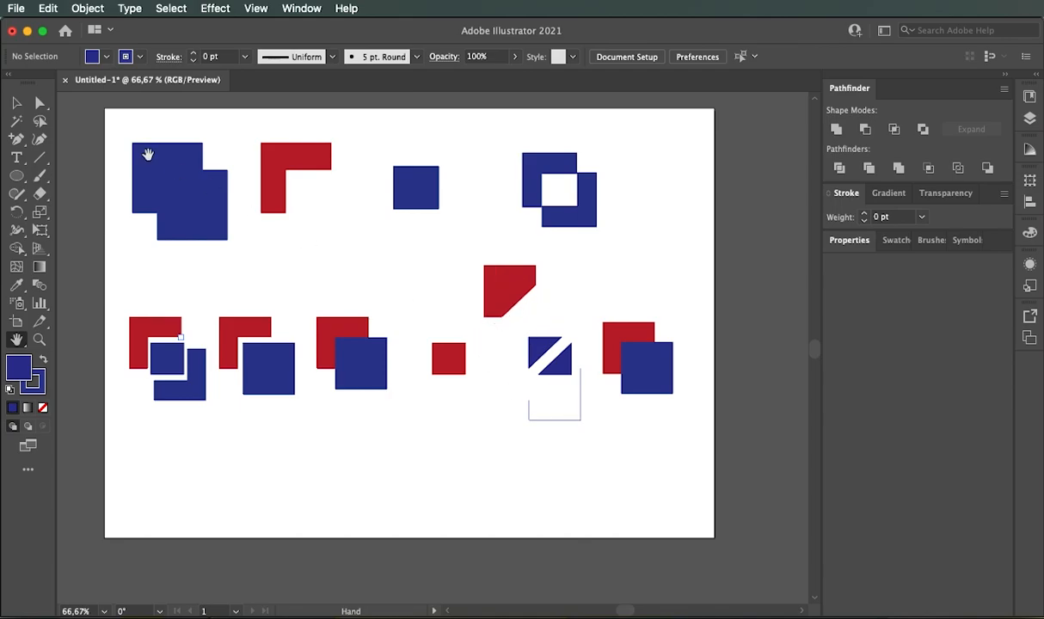
{"action": "key", "text": "v"}
{"action": "left_click_drag", "start_coordinate": [686, 295], "coordinate": [615, 395]}
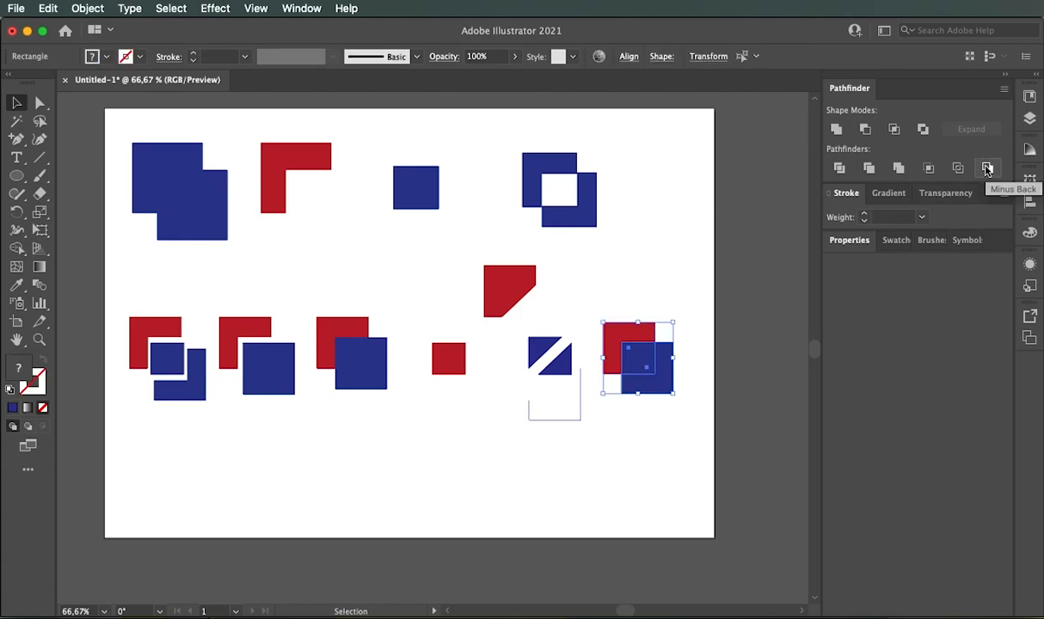
{"action": "left_click", "coordinate": [987, 169]}
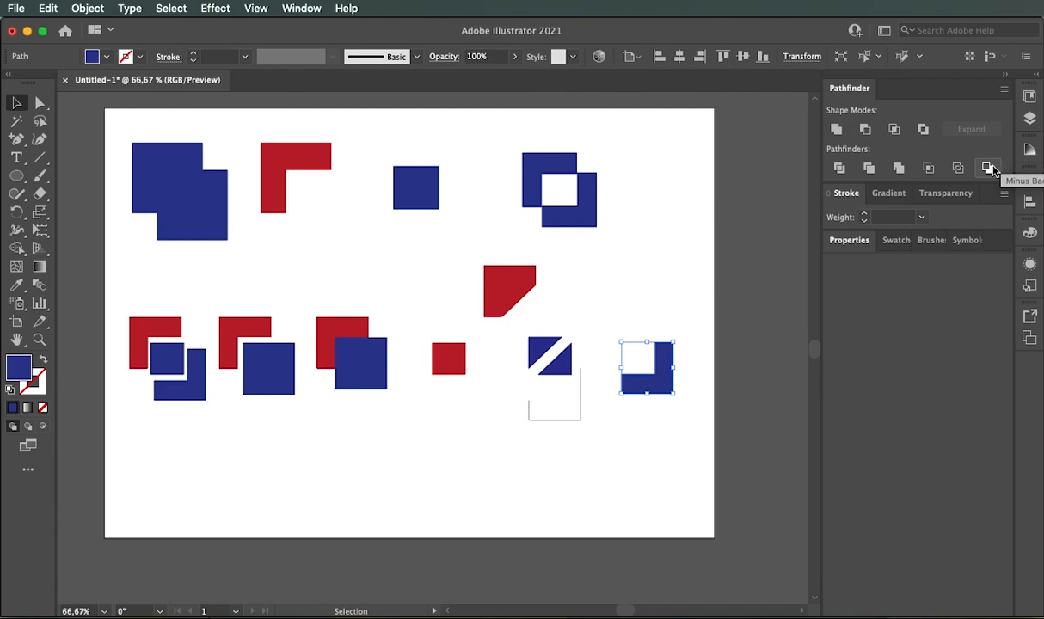
{"action": "left_click", "coordinate": [682, 362]}
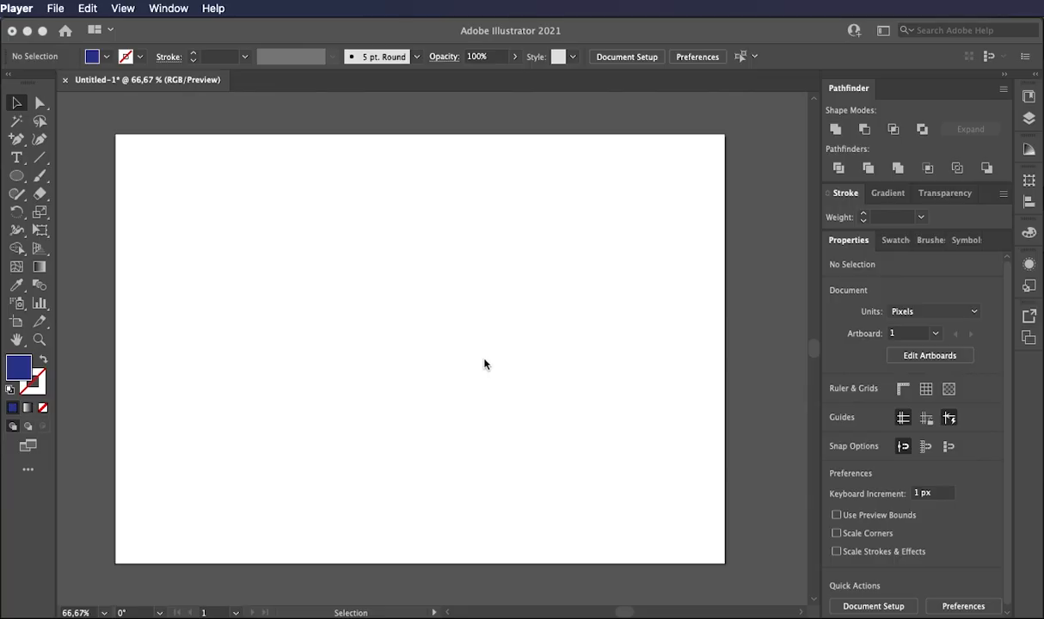
- Draw two overlapping circles, each about 140 px in diameter, with the second one higher and further right
{"action": "left_click", "coordinate": [19, 178]}
{"action": "left_click", "coordinate": [17, 176]}
{"action": "left_click_drag", "start_coordinate": [142, 182], "coordinate": [243, 283]}
{"action": "key", "text": "v"}
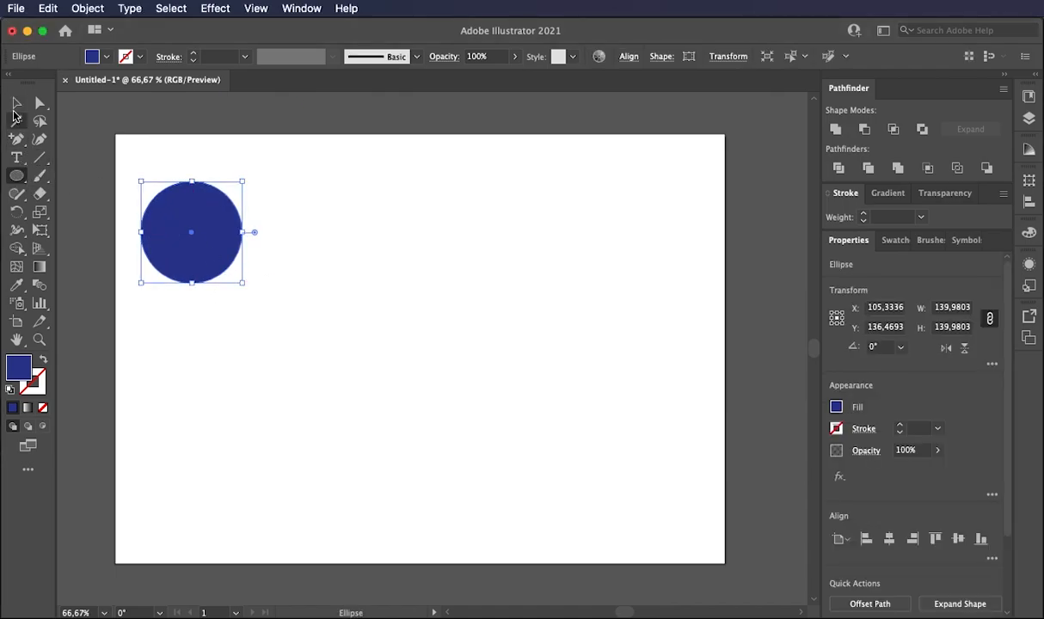
{"action": "left_click", "coordinate": [16, 175]}
{"action": "left_click_drag", "start_coordinate": [195, 161], "coordinate": [296, 262]}
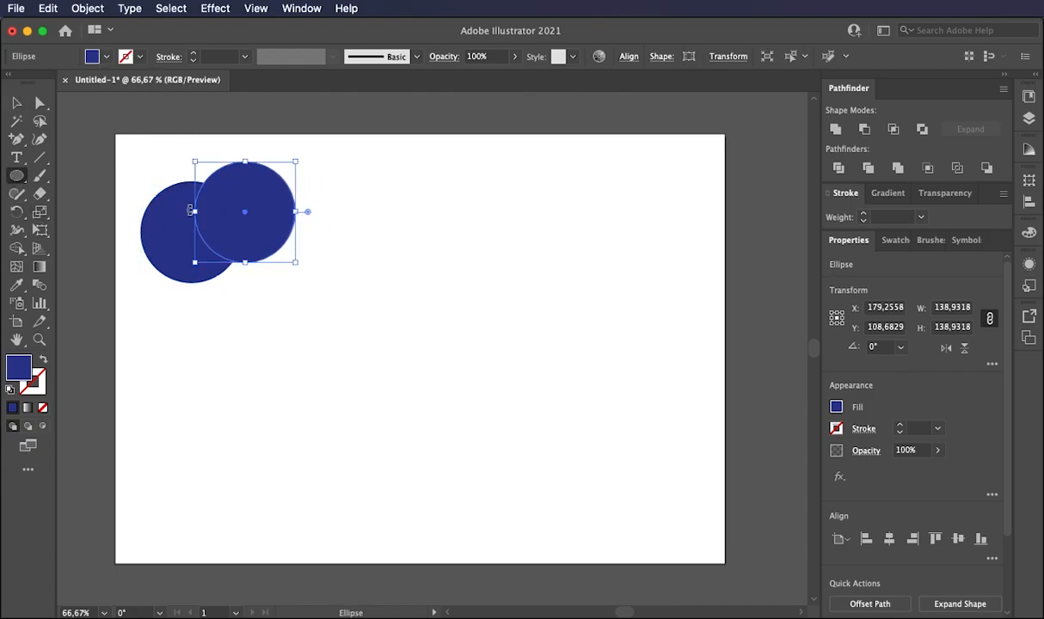
- Bring out the lower-left circle by filling it with the yellow swatch
{"action": "left_click", "coordinate": [17, 102]}
{"action": "left_click", "coordinate": [171, 240]}
{"action": "left_click", "coordinate": [108, 56]}
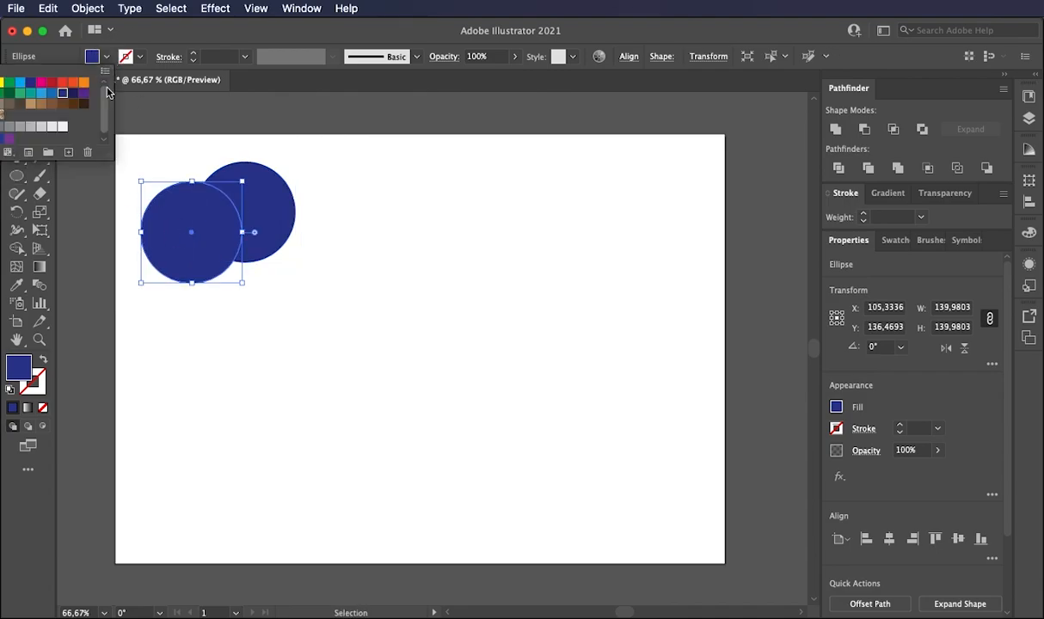
{"action": "left_click", "coordinate": [1, 83]}
{"action": "left_click", "coordinate": [292, 346]}
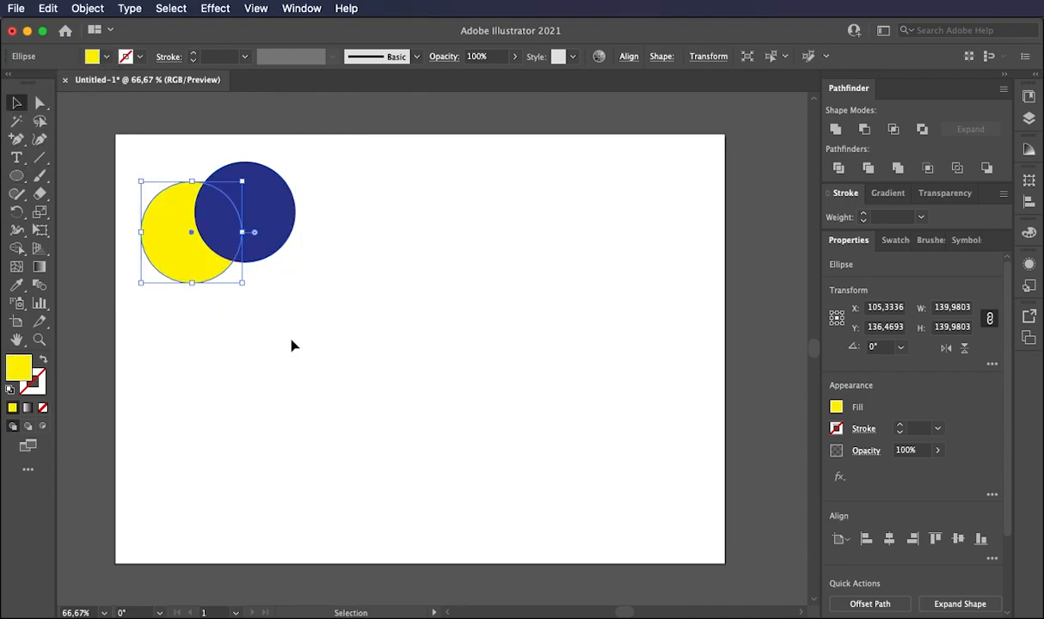
- Shift the blue circle slightly left and cut it out of the yellow circle with Minus Front to form a crescent moon
{"action": "left_click", "coordinate": [361, 270]}
{"action": "left_click_drag", "start_coordinate": [272, 212], "coordinate": [255, 212]}
{"action": "left_click_drag", "start_coordinate": [282, 324], "coordinate": [151, 212]}
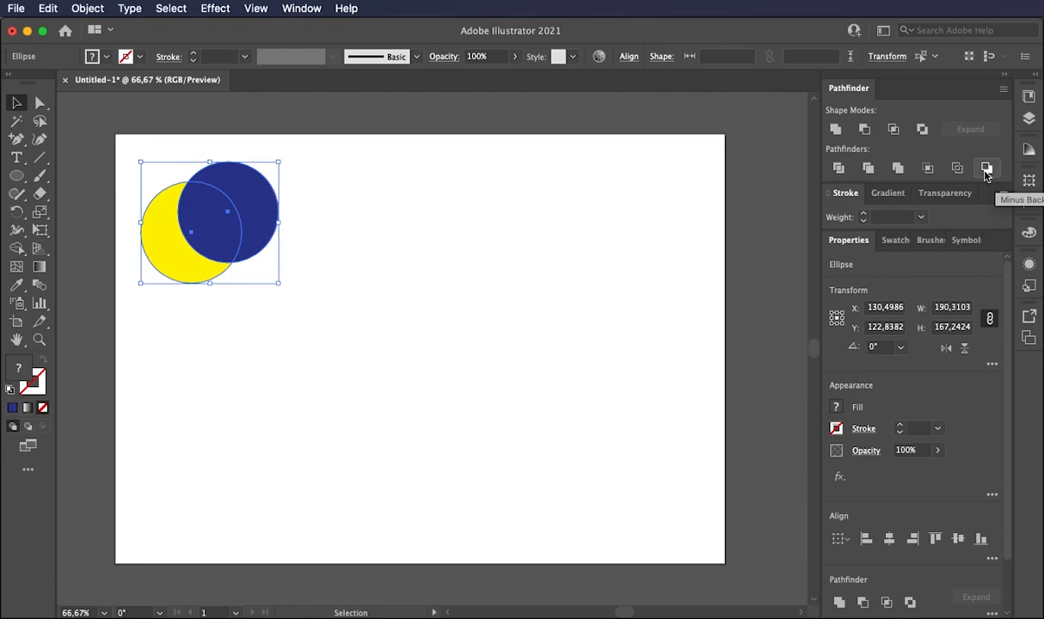
{"action": "left_click", "coordinate": [865, 130]}
{"action": "left_click", "coordinate": [335, 258]}
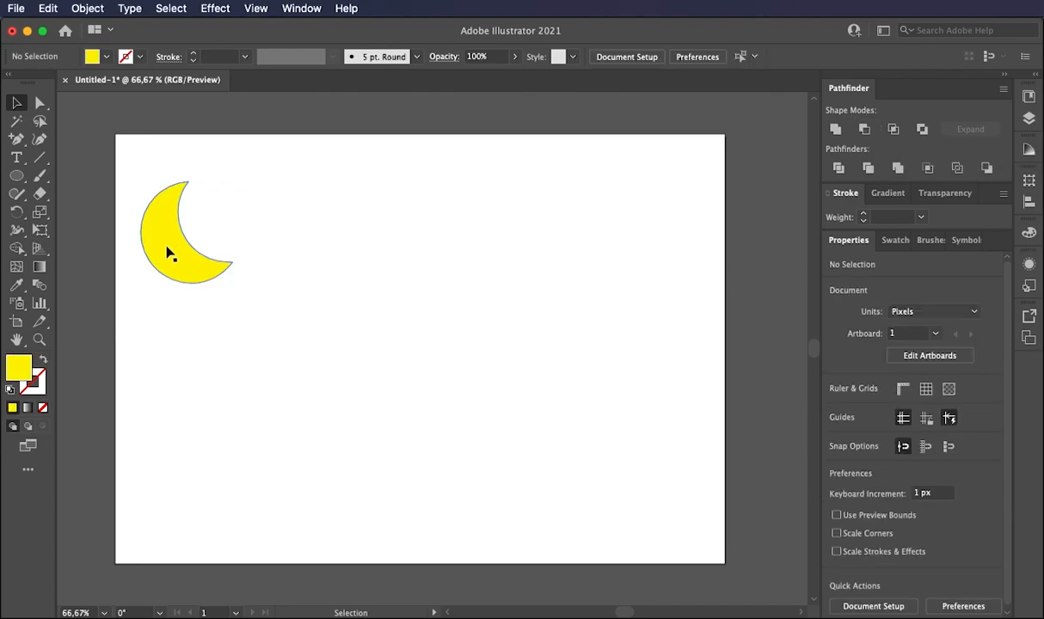
- Draw a circle about 137 px in diameter right of the moon and fill it green
{"action": "left_click", "coordinate": [17, 176]}
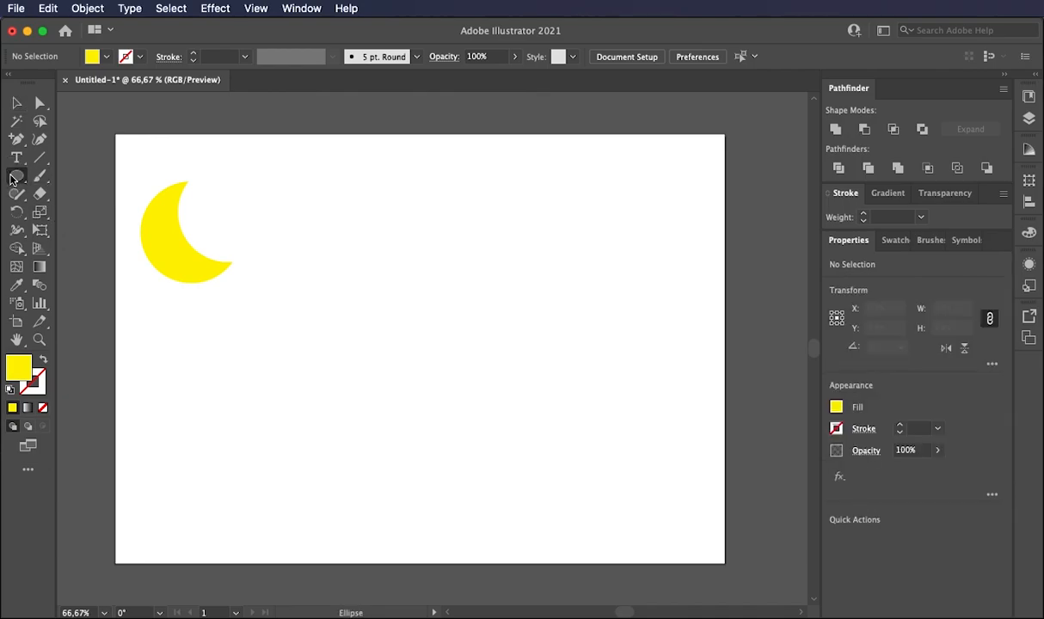
{"action": "mouse_move", "coordinate": [303, 189]}
{"action": "left_mouse_down"}
{"action": "mouse_move", "coordinate": [316, 225]}
{"action": "mouse_move", "coordinate": [402, 289]}
{"action": "left_mouse_up"}
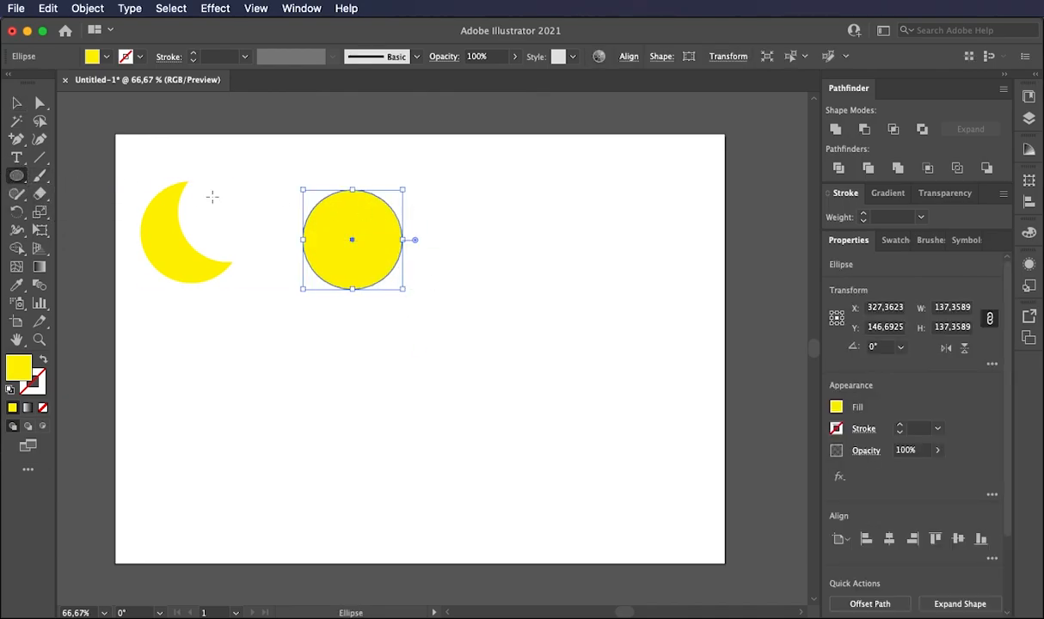
{"action": "left_click", "coordinate": [16, 103]}
{"action": "left_click", "coordinate": [108, 56]}
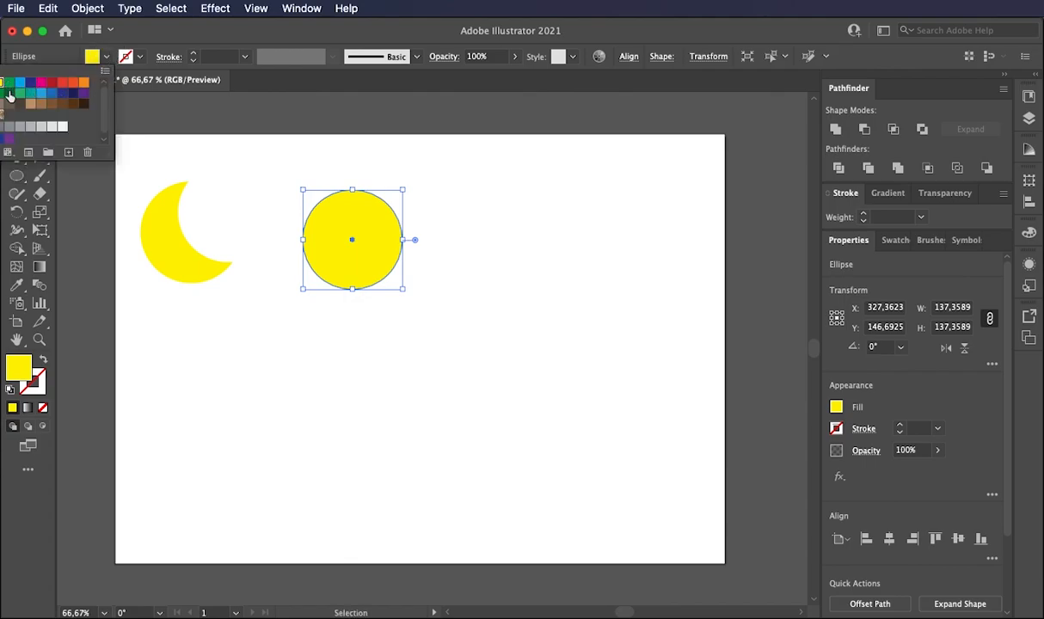
{"action": "left_click", "coordinate": [21, 97]}
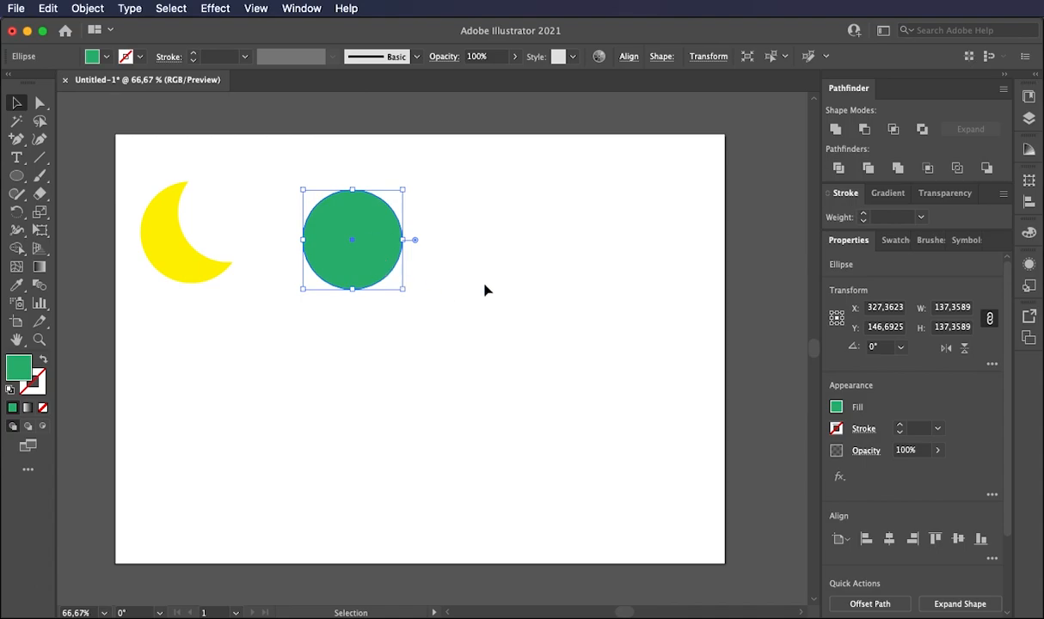
- Duplicate the green circle, overlap the copy on the original's right side, and apply Intersect to form a leaf
{"action": "key", "text": "super+c"}
{"action": "key", "text": "super+v"}
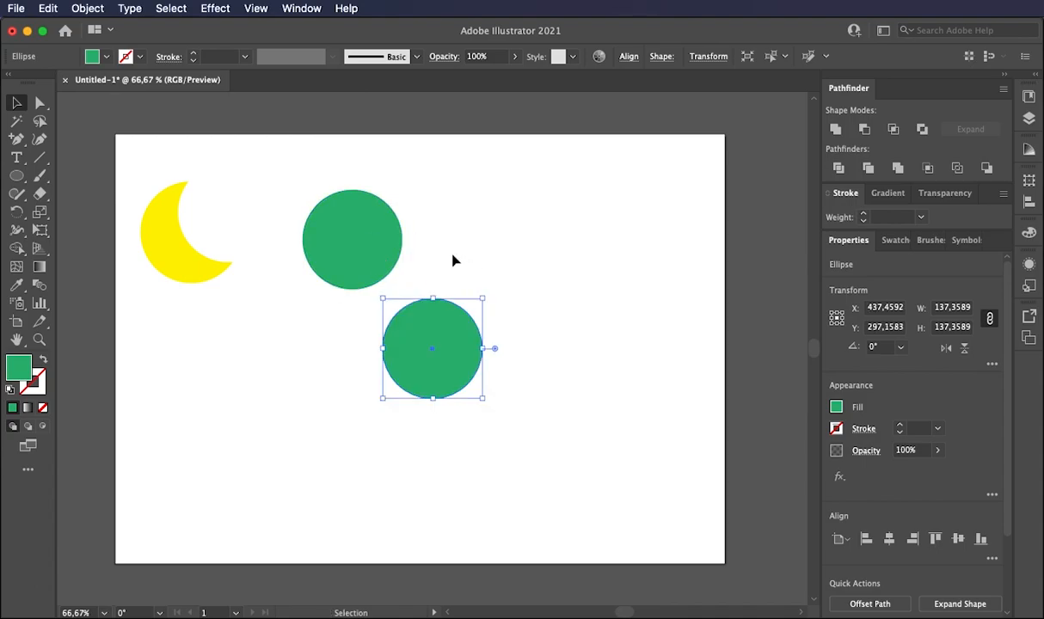
{"action": "left_click_drag", "start_coordinate": [460, 370], "coordinate": [417, 258]}
{"action": "left_click_drag", "start_coordinate": [296, 163], "coordinate": [447, 285]}
{"action": "left_click", "coordinate": [893, 129]}
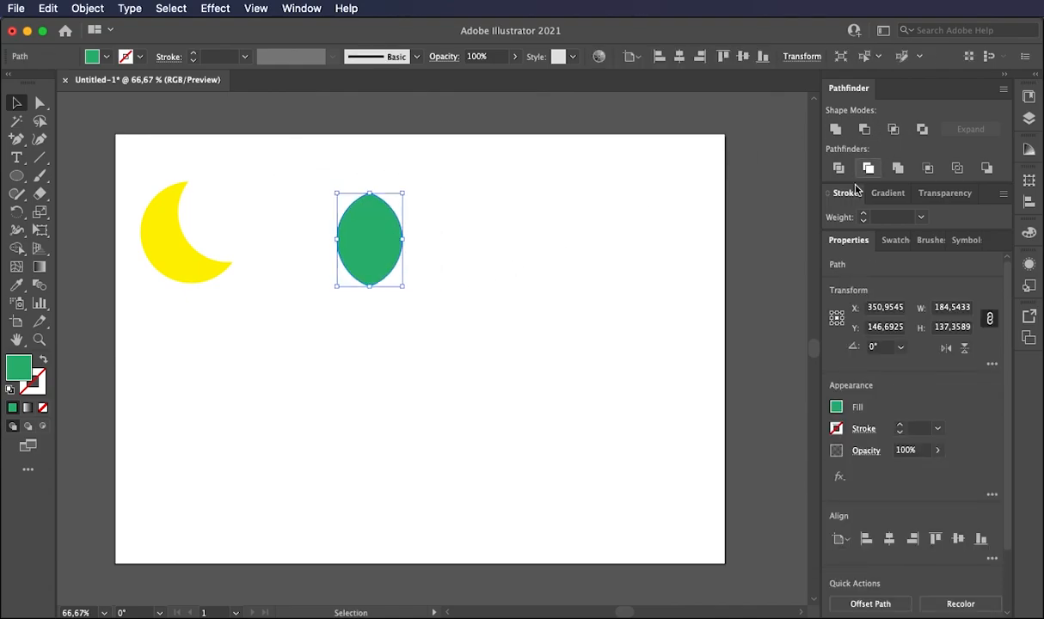
{"action": "left_click", "coordinate": [404, 361]}
- Shrink the green leaf to about 53 × 97 px and move it up and left, closer to the moon
{"action": "left_click", "coordinate": [384, 225]}
{"action": "left_click_drag", "start_coordinate": [403, 191], "coordinate": [386, 217]}
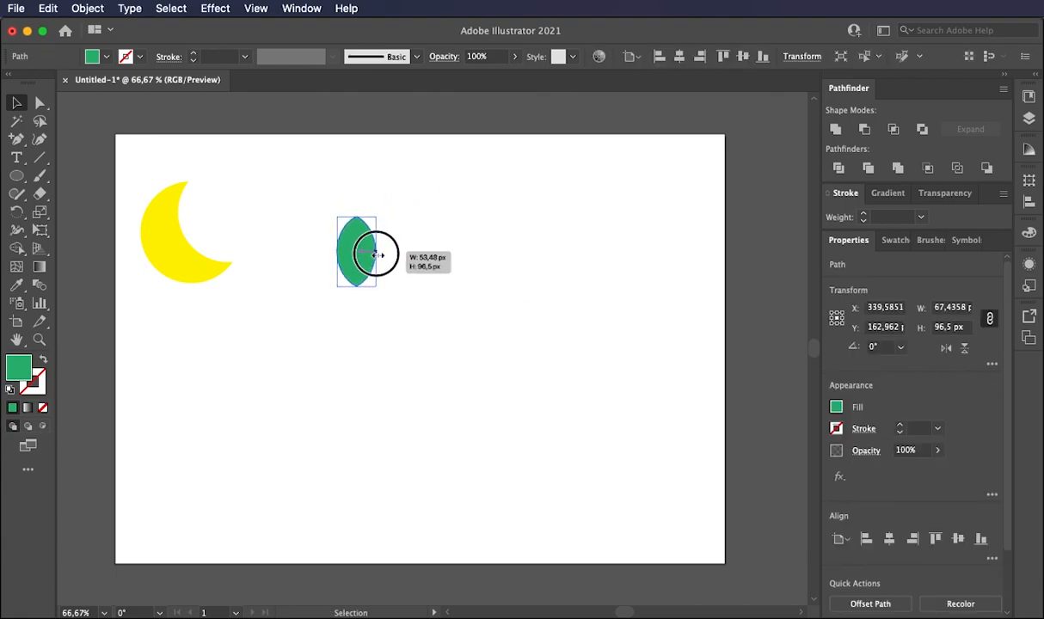
{"action": "left_click", "coordinate": [426, 293]}
{"action": "left_click_drag", "start_coordinate": [355, 269], "coordinate": [319, 244]}
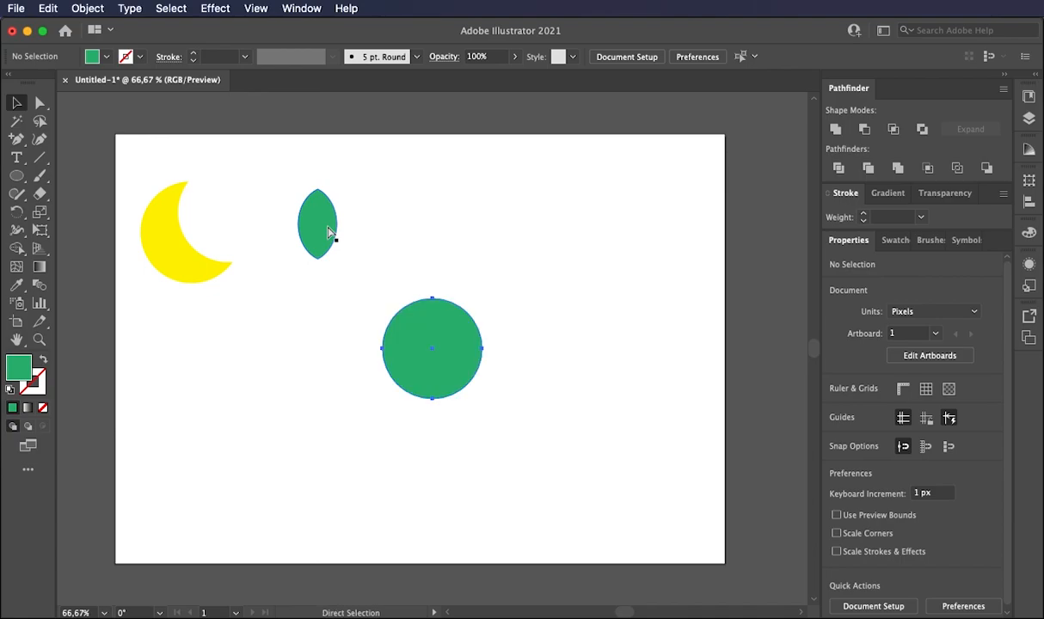
- Move the pasted green circle up beside the leaf and fill it with the dark blue swatch
{"action": "left_click", "coordinate": [461, 308]}
{"action": "left_click_drag", "start_coordinate": [456, 375], "coordinate": [464, 273]}
{"action": "left_click", "coordinate": [101, 58]}
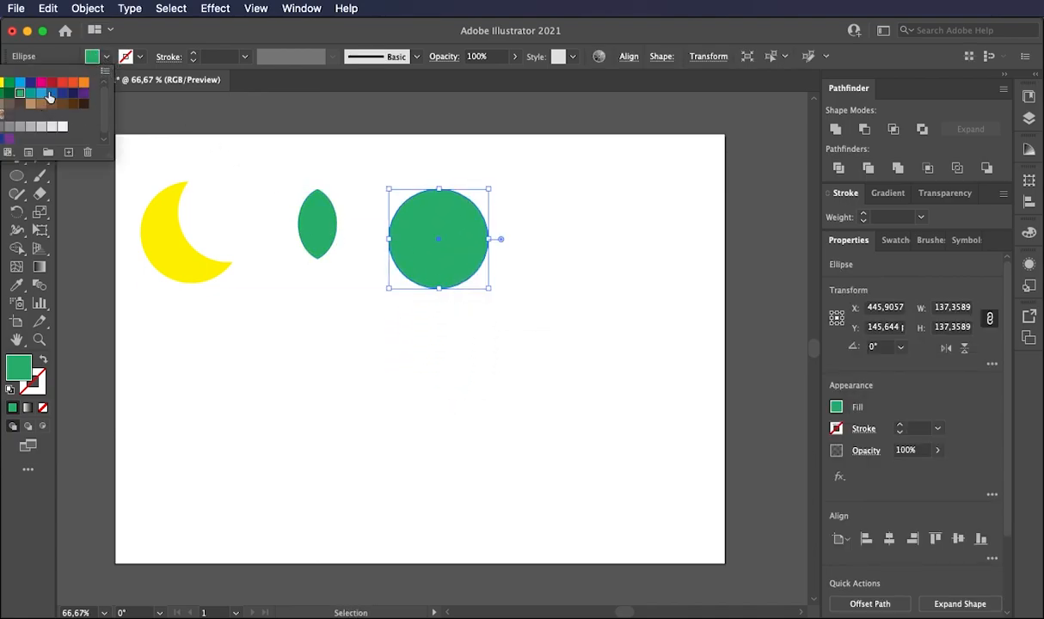
{"action": "left_click", "coordinate": [62, 97]}
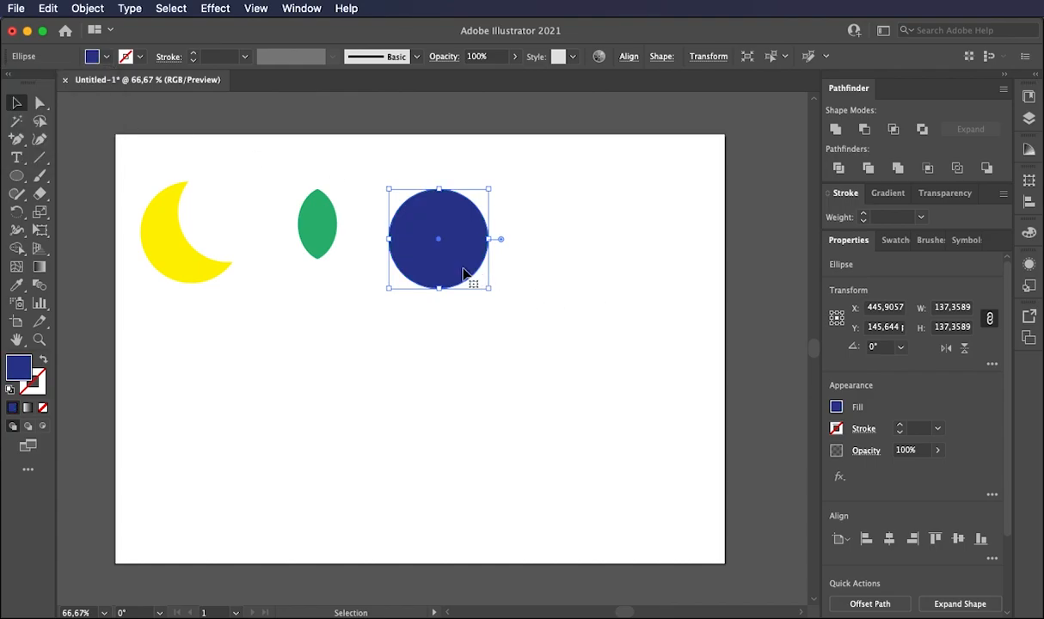
- Duplicate the dark blue circle with the copy overlapping its right side, and swap the fill and stroke of both circles
{"action": "key", "text": "ctrl+v"}
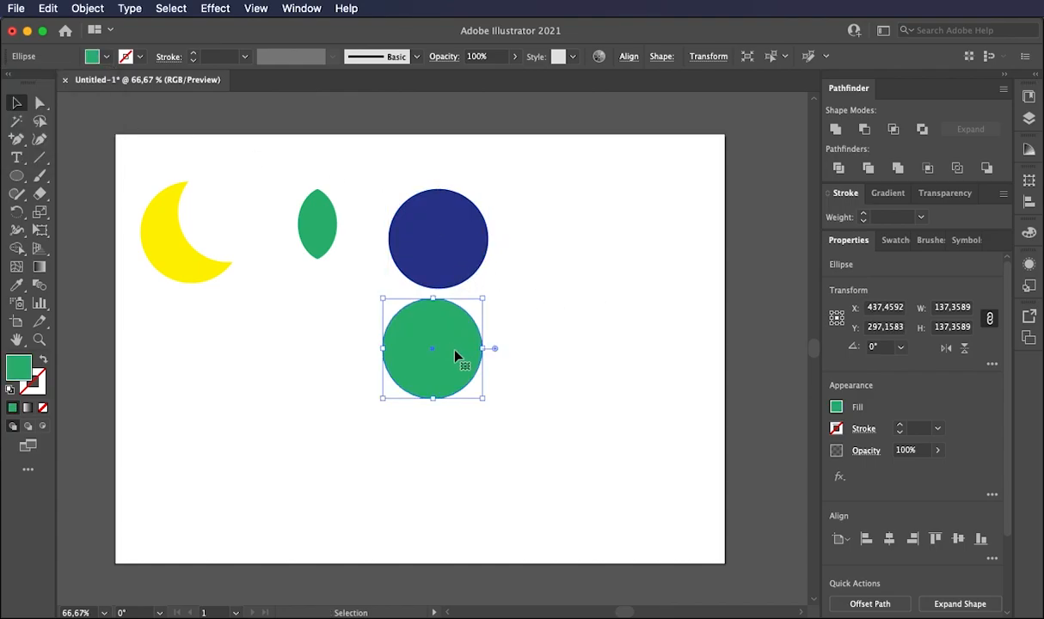
{"action": "key", "text": "ctrl+z"}
{"action": "key", "text": "ctrl+c"}
{"action": "key", "text": "ctrl+v"}
{"action": "left_click_drag", "start_coordinate": [466, 340], "coordinate": [505, 243]}
{"action": "left_click_drag", "start_coordinate": [400, 171], "coordinate": [529, 277]}
{"action": "left_click", "coordinate": [44, 362]}
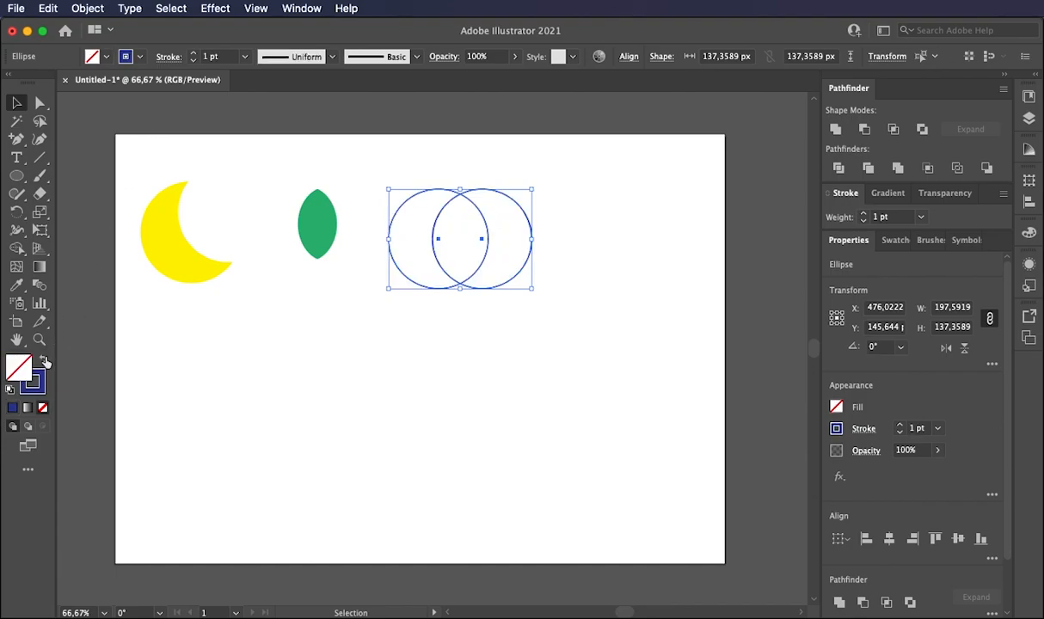
- Enter isolation mode on the circle overlapping from the right, and leave isolation mode again
{"action": "left_click", "coordinate": [494, 373]}
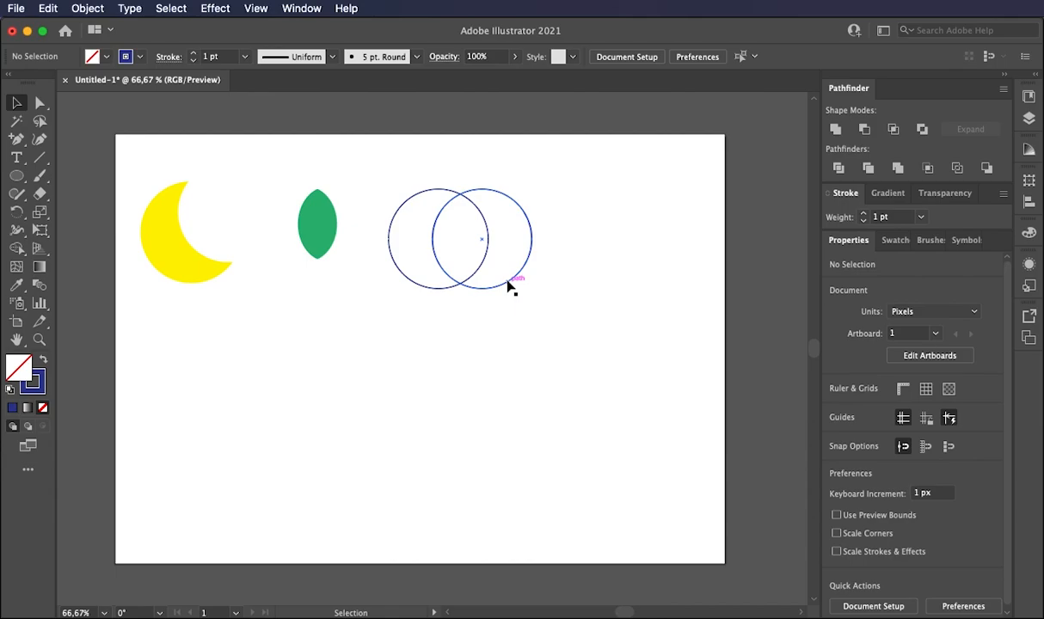
{"action": "double_click", "coordinate": [507, 284]}
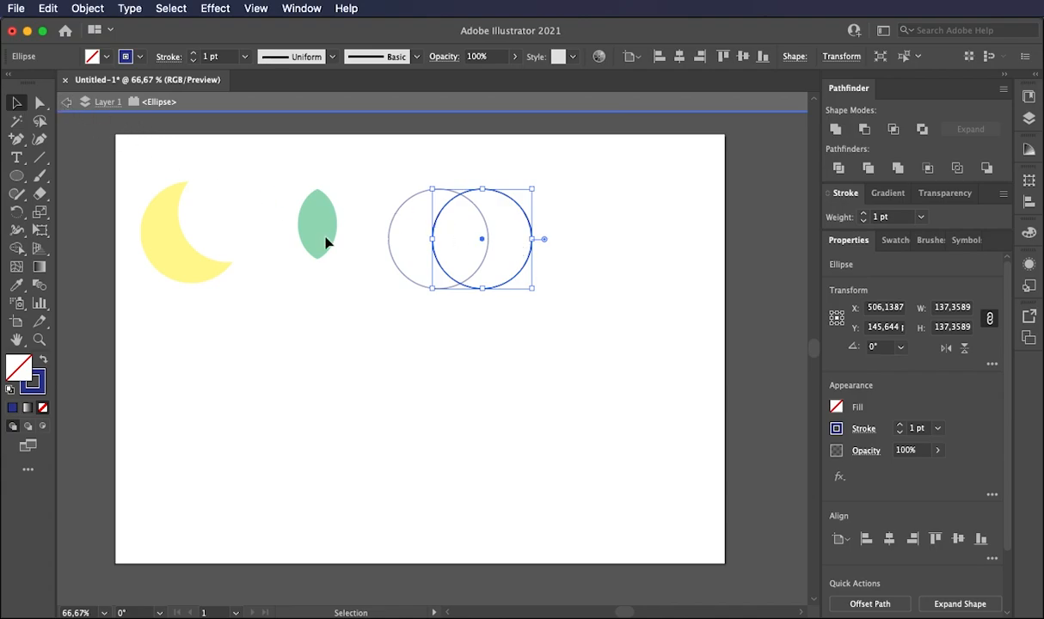
{"action": "left_click", "coordinate": [576, 298]}
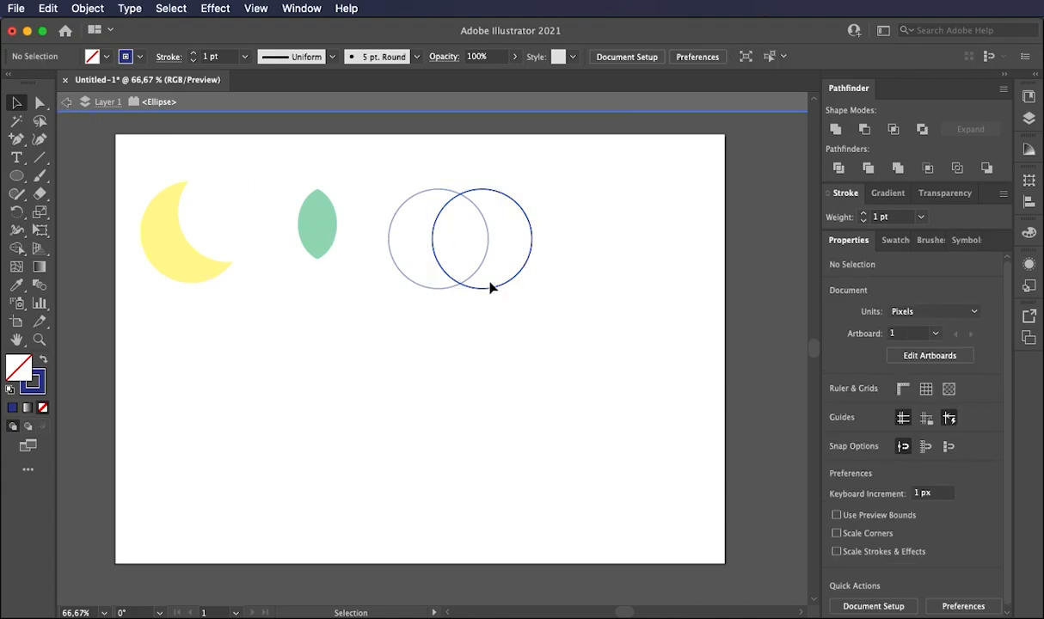
{"action": "key", "text": "Escape"}
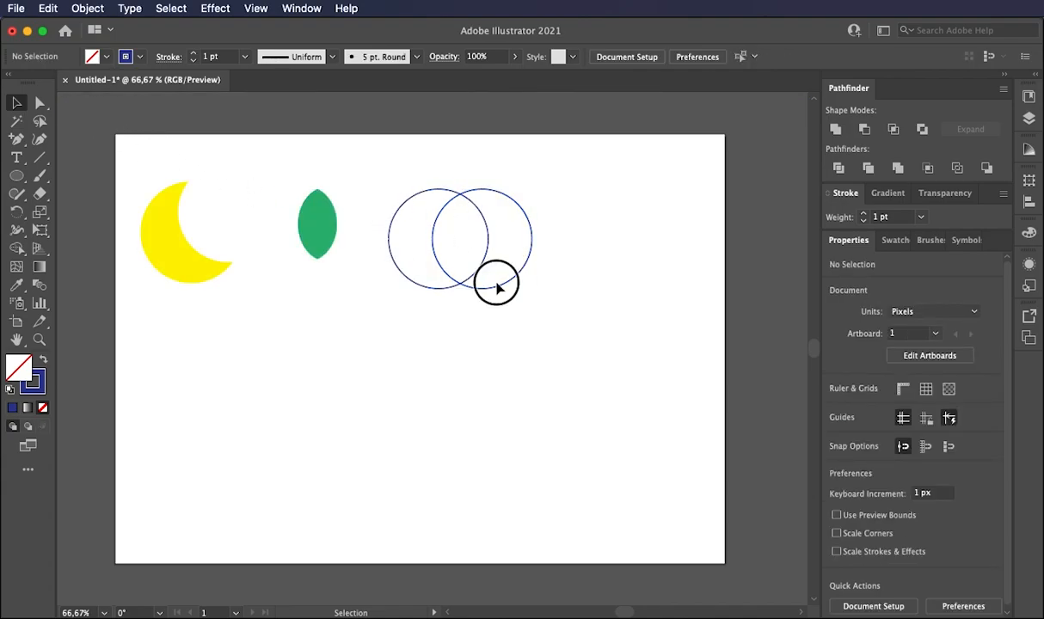
- Isolate the right-hand circle, go back one level to Layer 1 to try selecting the other shapes, and exit isolation mode
{"action": "double_click", "coordinate": [499, 287]}
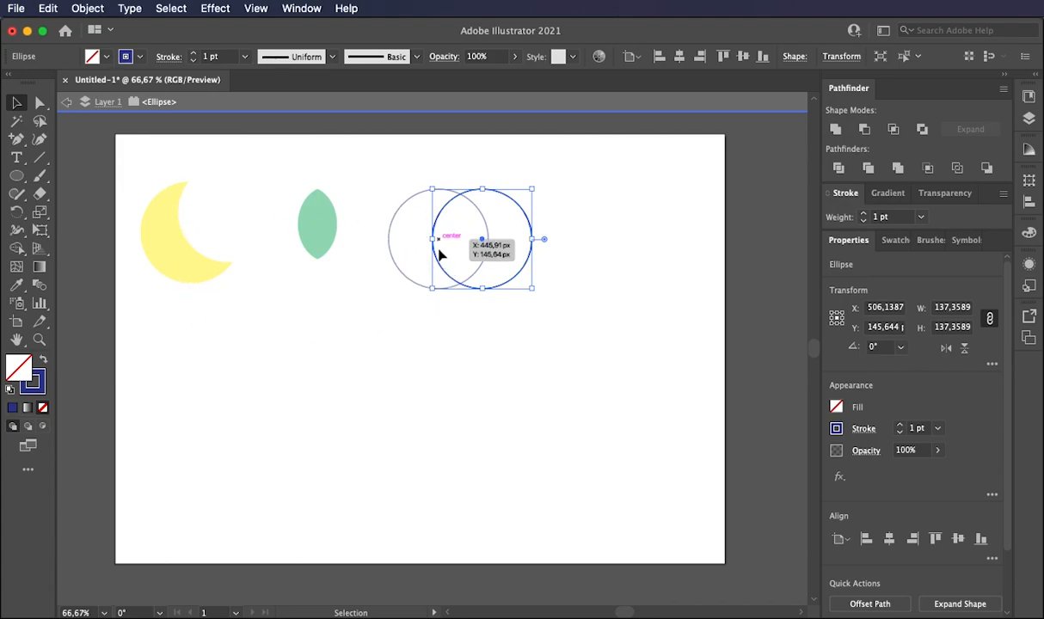
{"action": "left_click", "coordinate": [66, 102]}
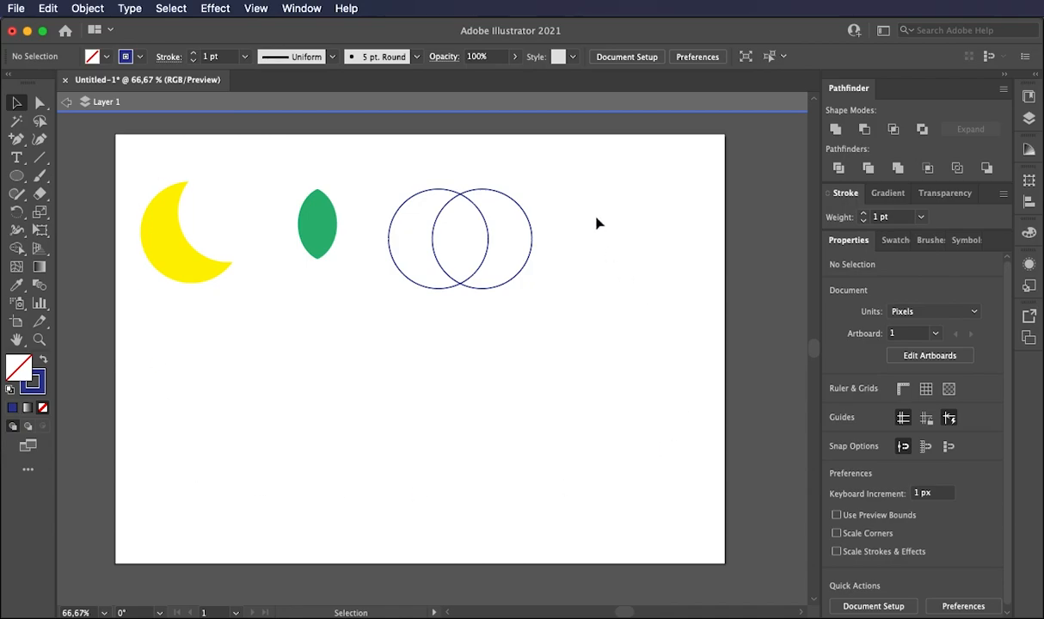
{"action": "left_click", "coordinate": [317, 225]}
{"action": "left_click", "coordinate": [221, 263]}
{"action": "left_click", "coordinate": [189, 209]}
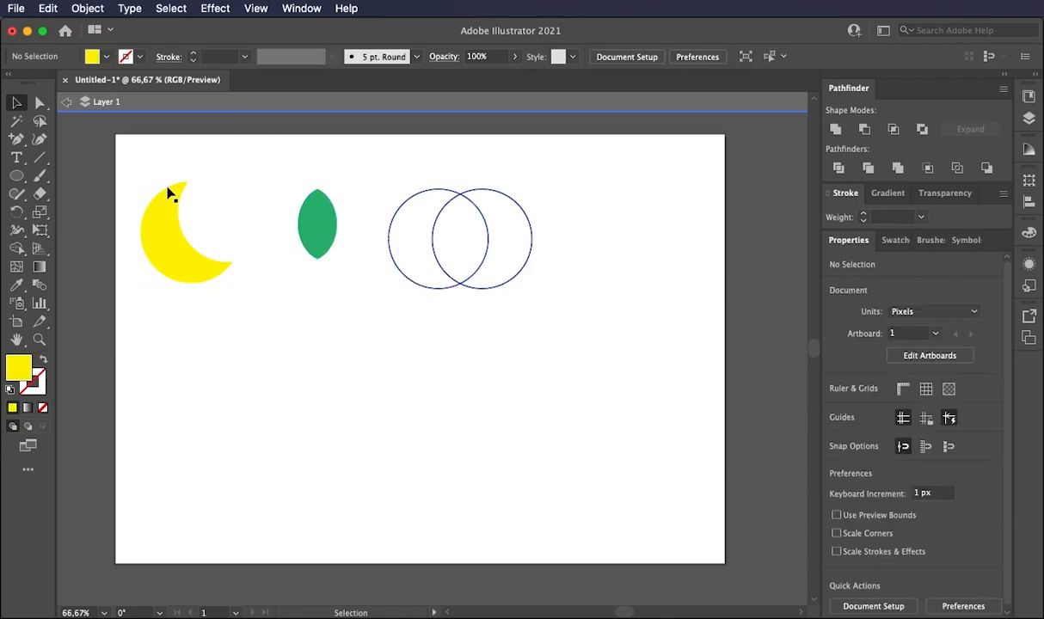
{"action": "left_click", "coordinate": [504, 289]}
{"action": "key", "text": "Escape"}
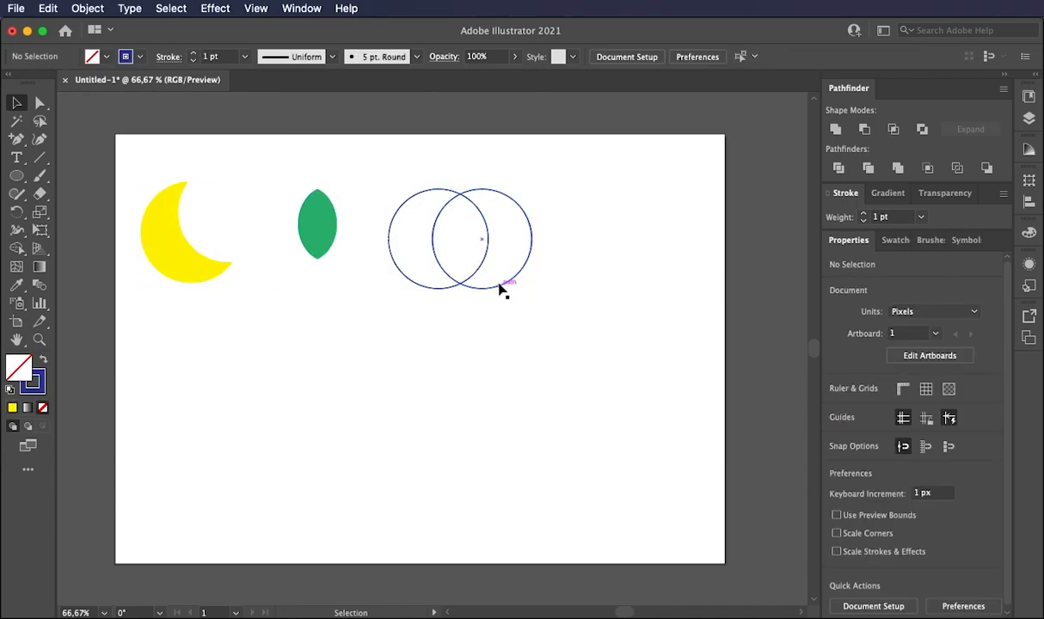
- Isolate the right-hand circle, try selecting the leaf and moon outside it, and go back one level to Layer 1
{"action": "double_click", "coordinate": [504, 289]}
{"action": "left_click", "coordinate": [324, 252]}
{"action": "left_click", "coordinate": [168, 246]}
{"action": "left_click", "coordinate": [329, 300]}
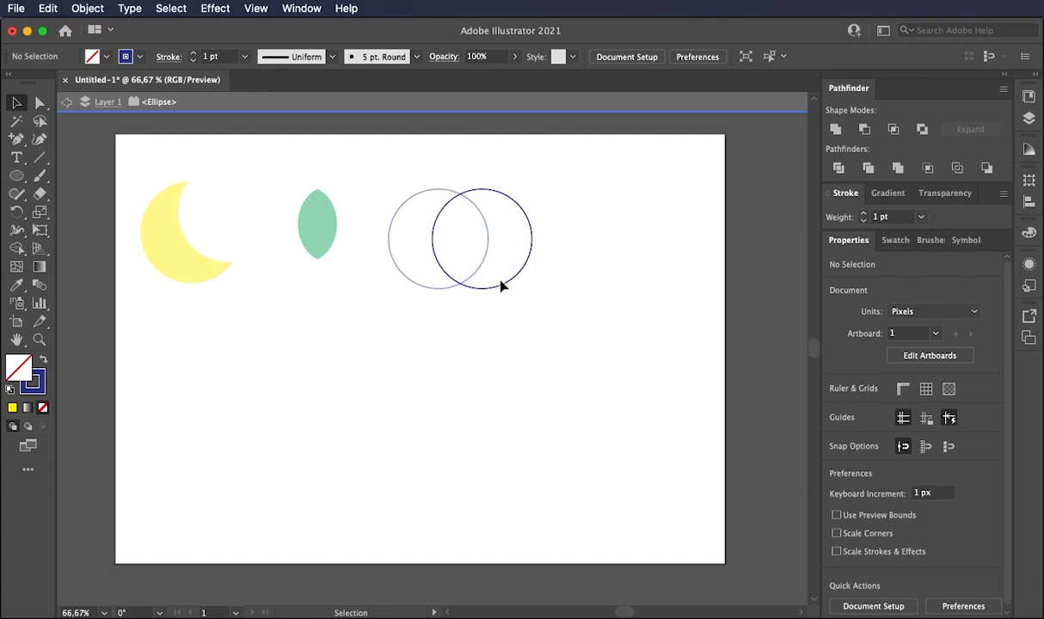
{"action": "left_click", "coordinate": [66, 102]}
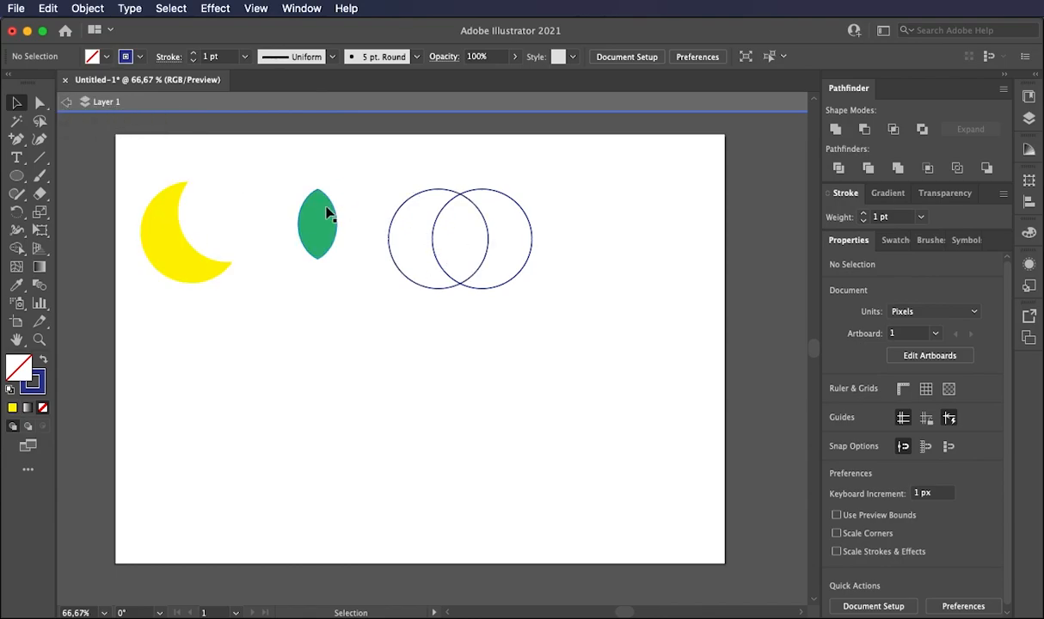
- Copy the right-hand circle and place the pasted copy centred below, overlapping both outlined circles
{"action": "left_click", "coordinate": [487, 290]}
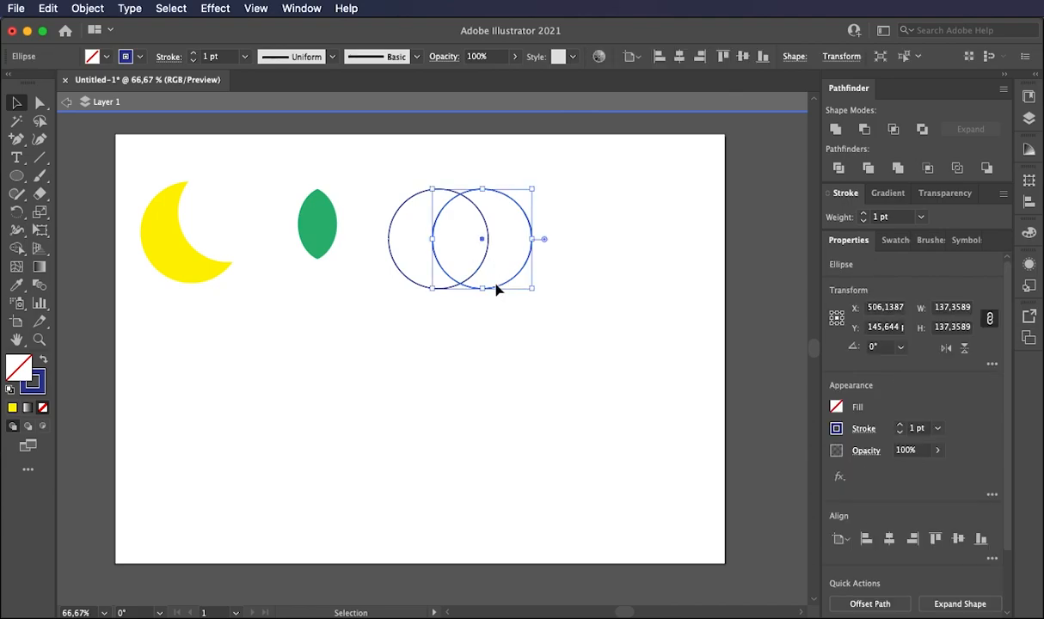
{"action": "key", "text": "super"}
{"action": "key", "text": "super"}
{"action": "key", "text": "super+v"}
{"action": "left_click_drag", "start_coordinate": [480, 375], "coordinate": [503, 311]}
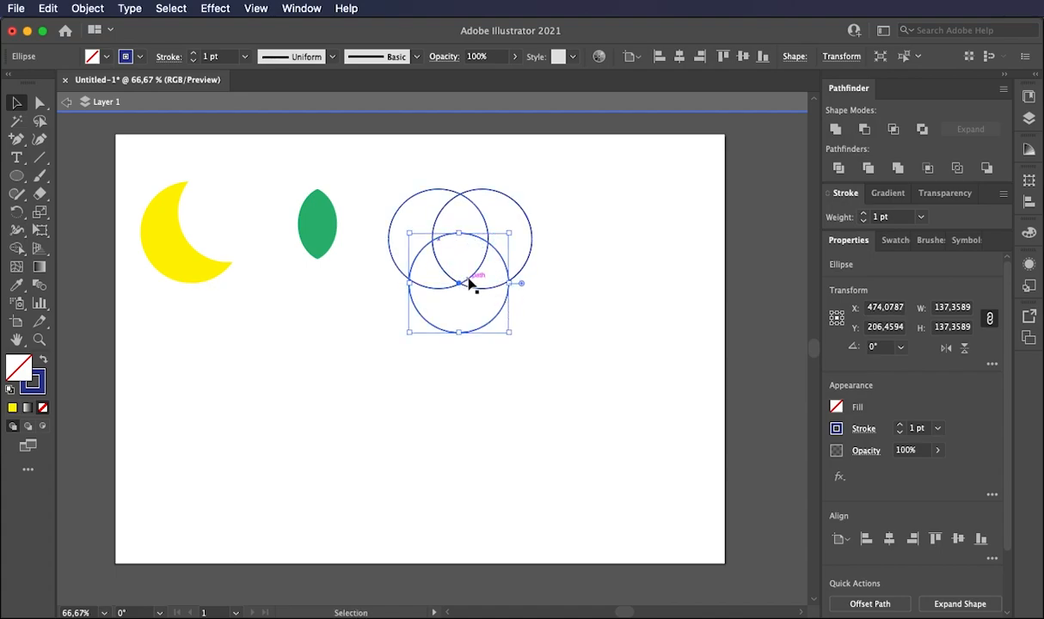
{"action": "left_click", "coordinate": [594, 337]}
- Intersect the three overlapping circles and swap the resulting shape's stroke and fill to make it solid dark blue
{"action": "left_click_drag", "start_coordinate": [522, 153], "coordinate": [408, 378]}
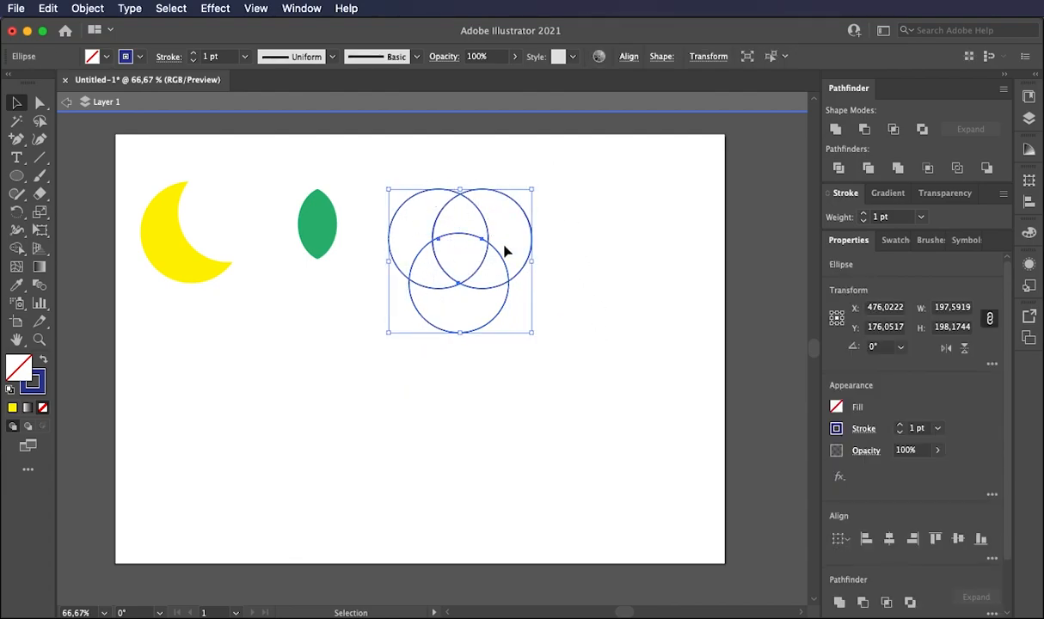
{"action": "left_click", "coordinate": [894, 129]}
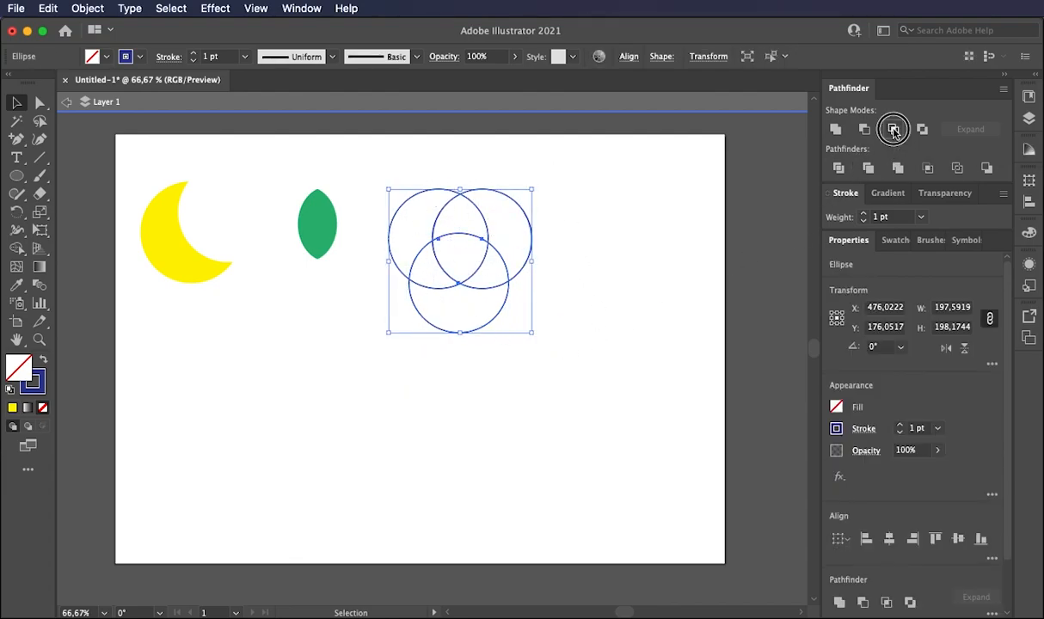
{"action": "left_click", "coordinate": [43, 359]}
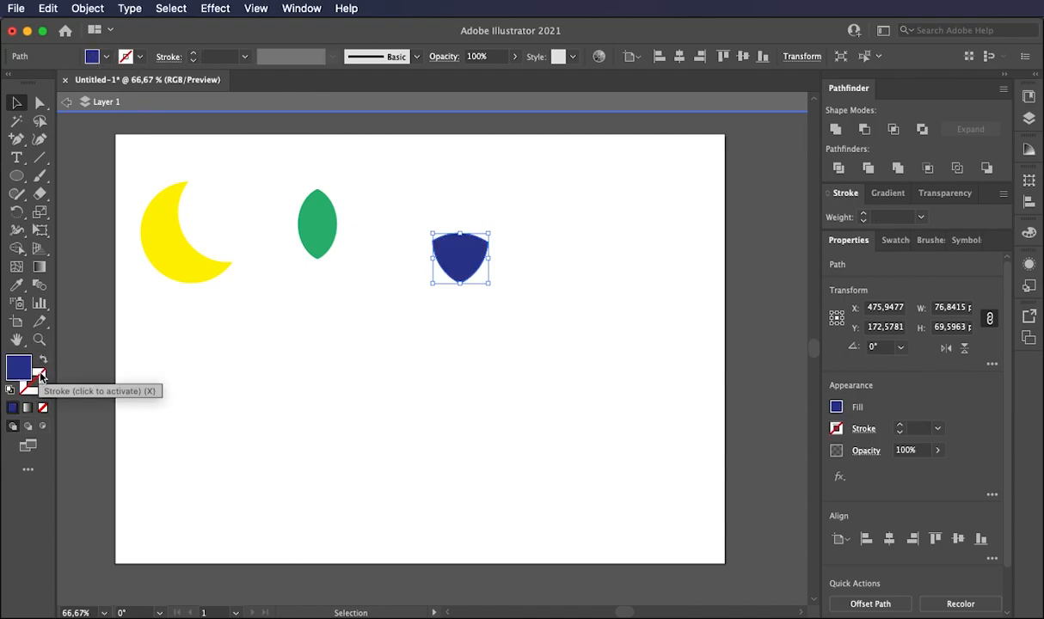
- Enlarge the dark blue three-sided shape and move it up and left, beside the leaf
{"action": "left_click", "coordinate": [403, 333]}
{"action": "left_click", "coordinate": [472, 268]}
{"action": "left_click_drag", "start_coordinate": [488, 282], "coordinate": [437, 245]}
{"action": "left_click", "coordinate": [492, 373]}
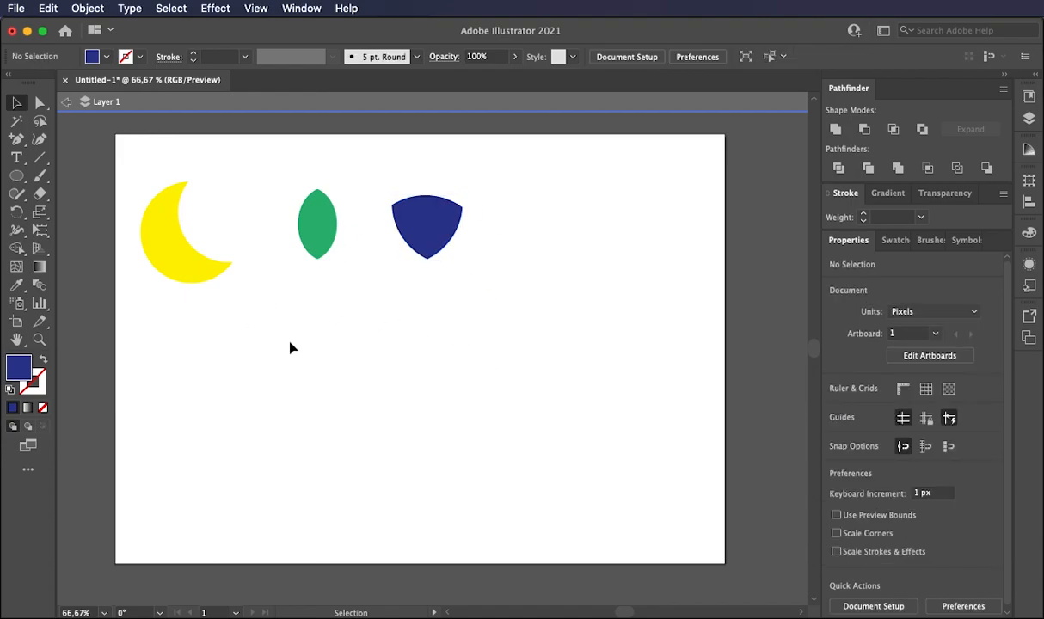
- Paste two outlined circles beside the dark blue shape, side by side and overlapping each other
{"action": "key", "text": "super+v"}
{"action": "left_click_drag", "start_coordinate": [478, 373], "coordinate": [601, 263]}
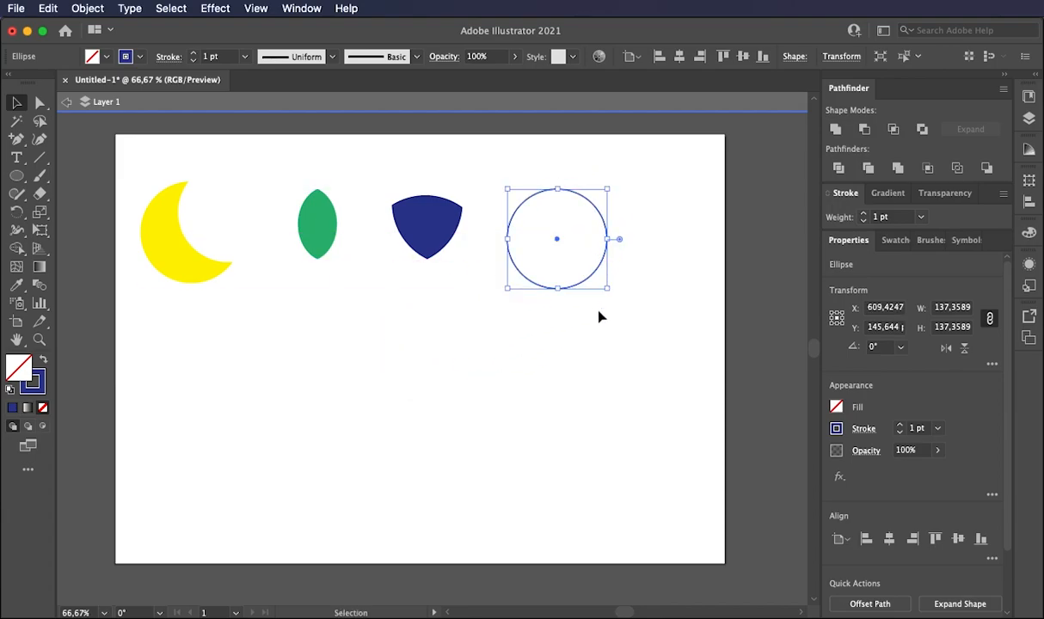
{"action": "key", "text": "super+v"}
{"action": "left_click_drag", "start_coordinate": [485, 373], "coordinate": [657, 270]}
{"action": "left_click", "coordinate": [620, 364]}
- Paste two more outlined circles below the first pair so that all four overlap in a two-by-two arrangement
{"action": "key", "text": "super+v"}
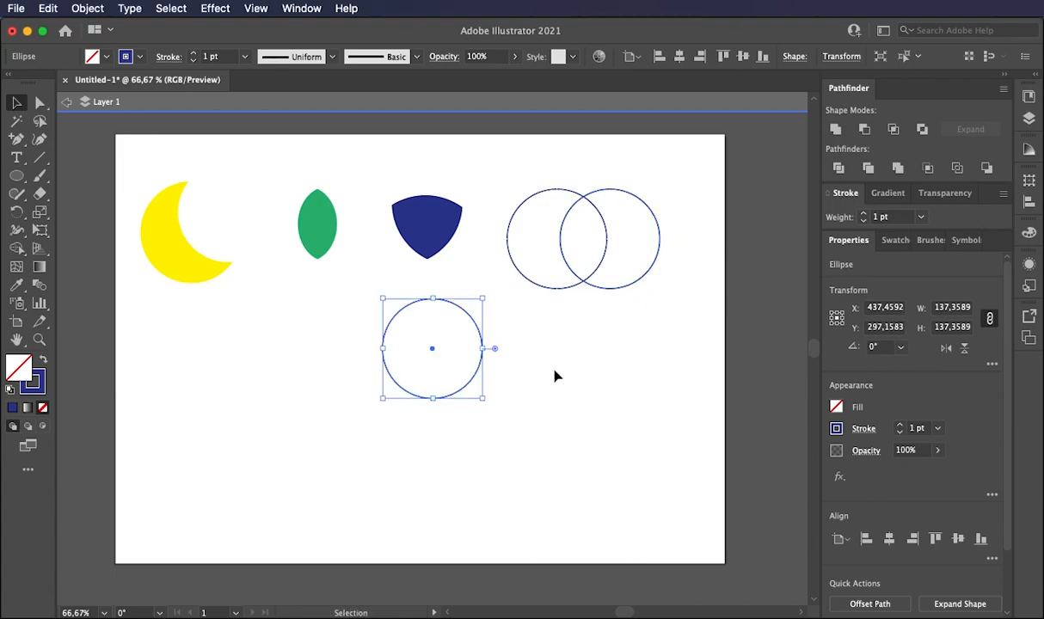
{"action": "left_click_drag", "start_coordinate": [481, 377], "coordinate": [605, 324]}
{"action": "key", "text": "super+v"}
{"action": "left_click_drag", "start_coordinate": [483, 373], "coordinate": [658, 320]}
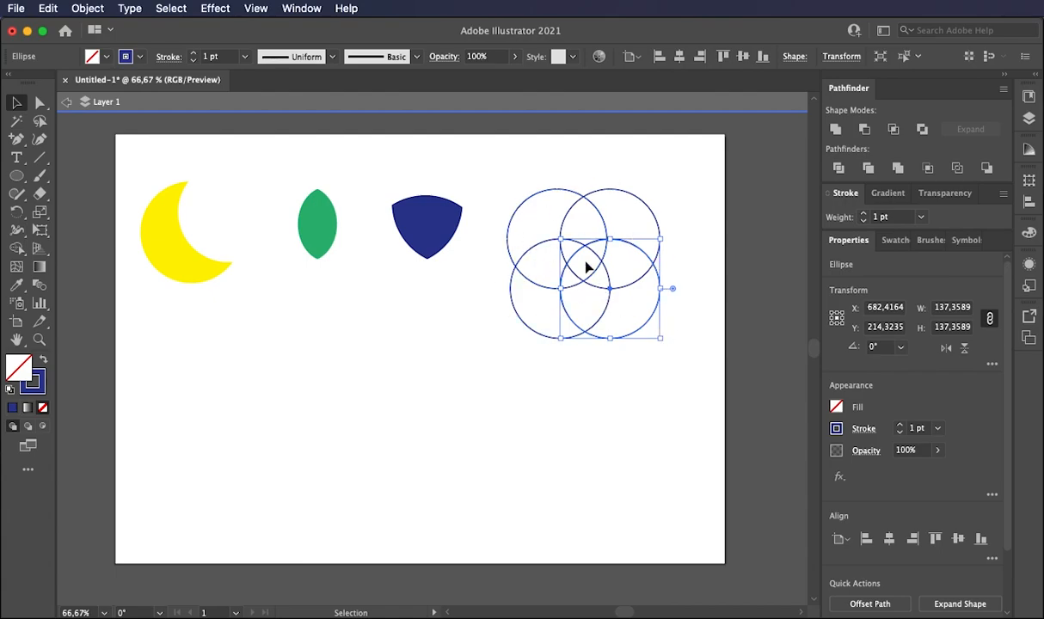
{"action": "left_click", "coordinate": [666, 406]}
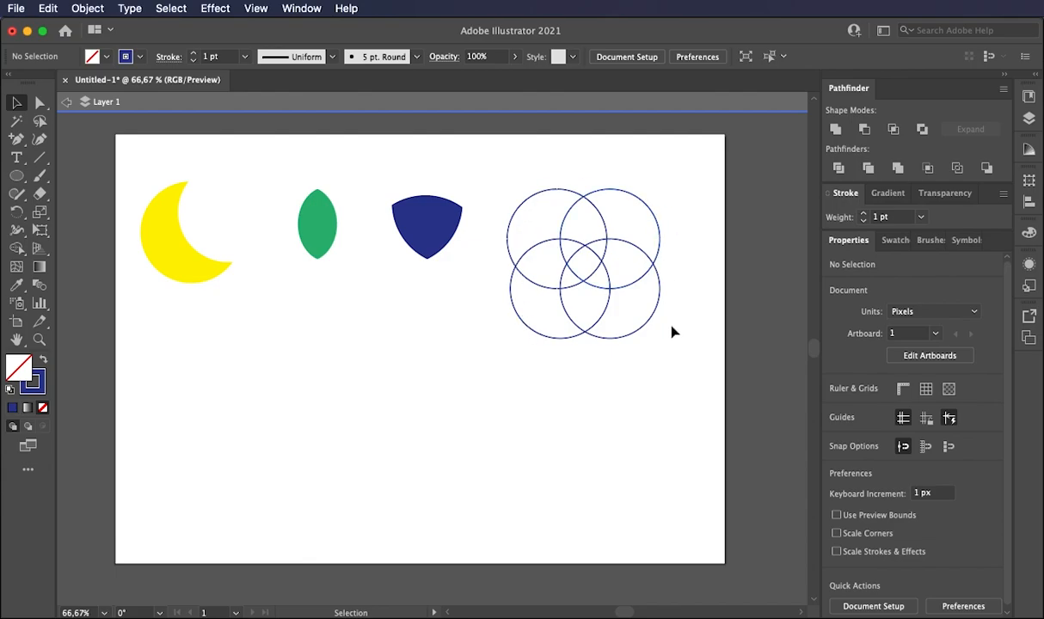
- Apply the Divide pathfinder to the four overlapping circles and ungroup the resulting pieces
{"action": "left_click_drag", "start_coordinate": [488, 166], "coordinate": [664, 348]}
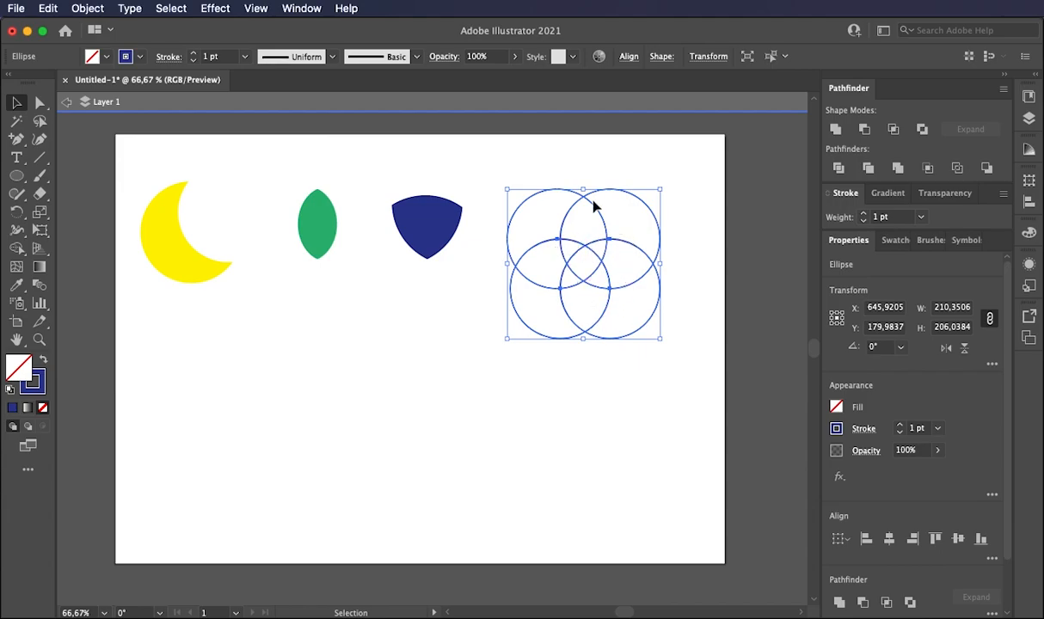
{"action": "left_click", "coordinate": [838, 169]}
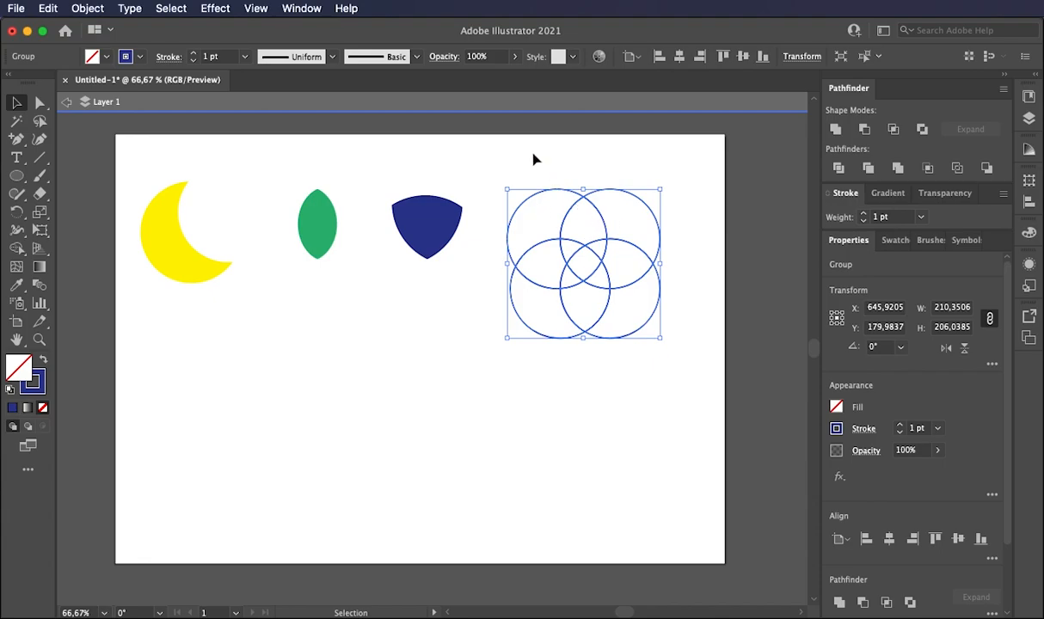
{"action": "left_click", "coordinate": [102, 93]}
{"action": "left_click", "coordinate": [529, 163]}
- Delete the four outer corner pieces of the divided circles, keeping the four-petal flower outline
{"action": "left_click_drag", "start_coordinate": [483, 170], "coordinate": [545, 229]}
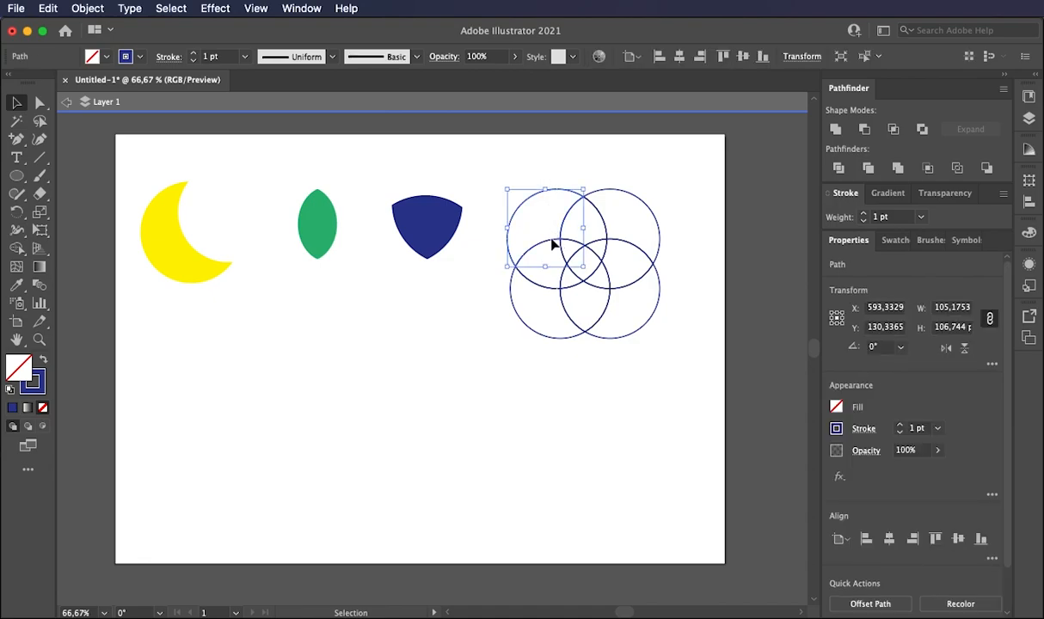
{"action": "left_click", "coordinate": [644, 202], "text": "shift"}
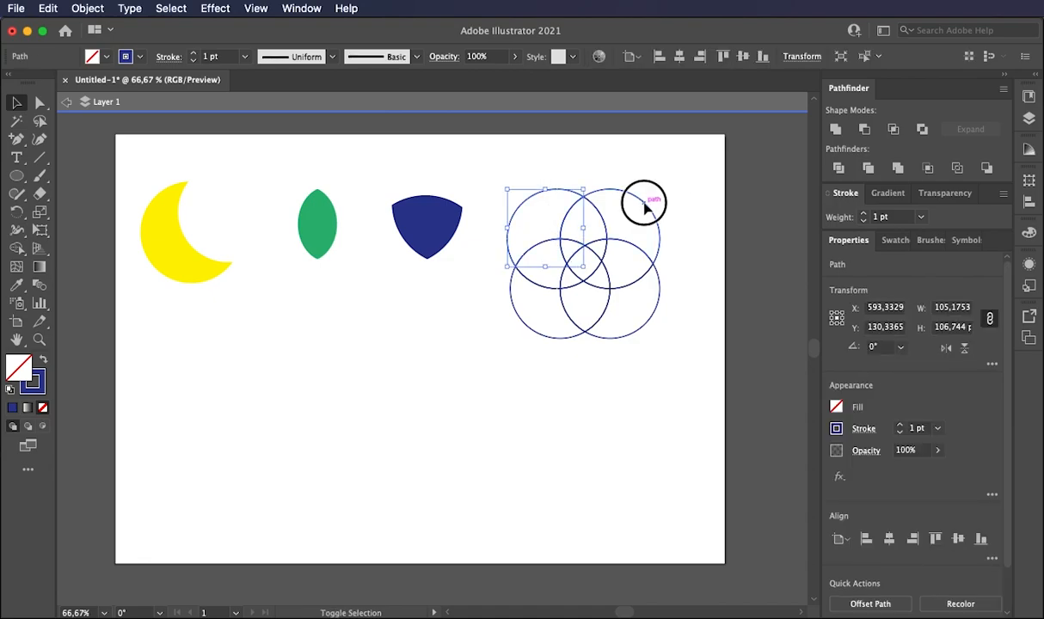
{"action": "left_click", "coordinate": [638, 328], "text": "shift"}
{"action": "left_click", "coordinate": [519, 315], "text": "shift"}
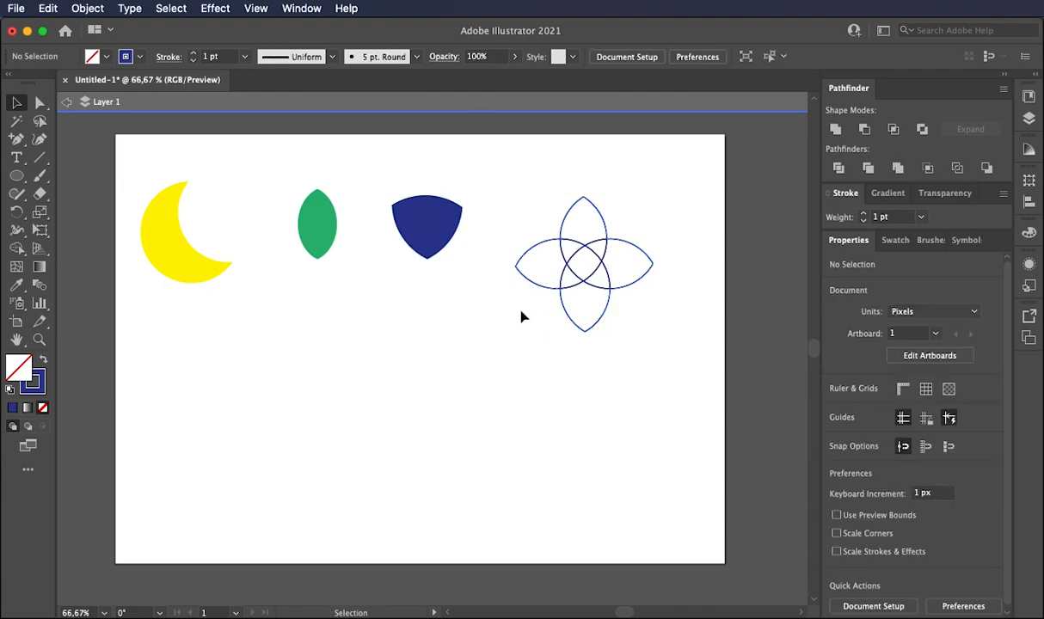
- Swap the fill and stroke of all the flower pieces to make them solid dark blue
{"action": "left_click_drag", "start_coordinate": [519, 188], "coordinate": [653, 370]}
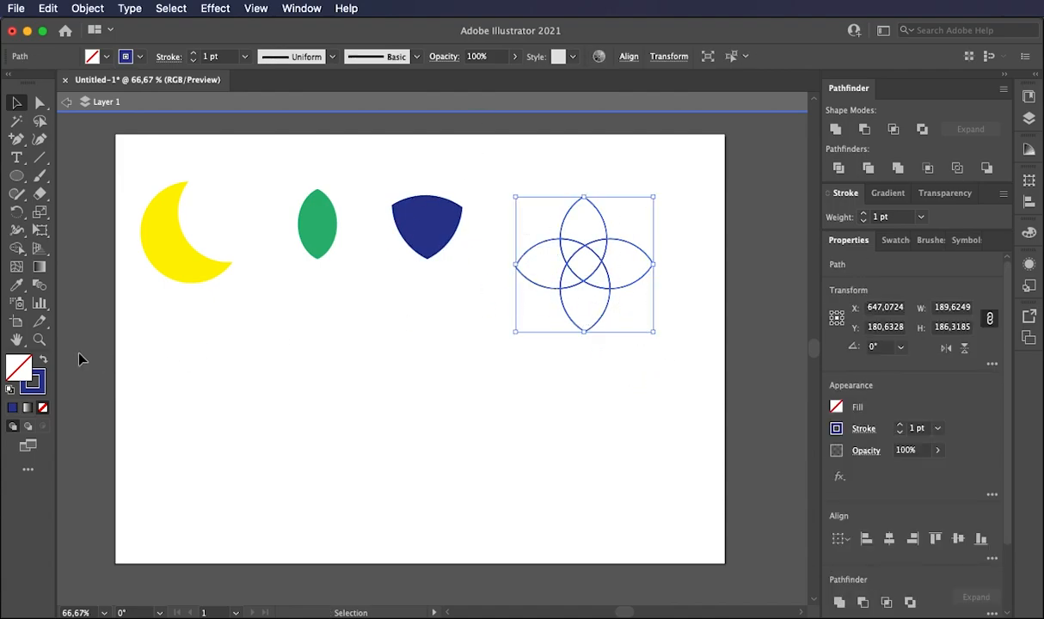
{"action": "left_click", "coordinate": [41, 362]}
{"action": "left_click", "coordinate": [572, 443]}
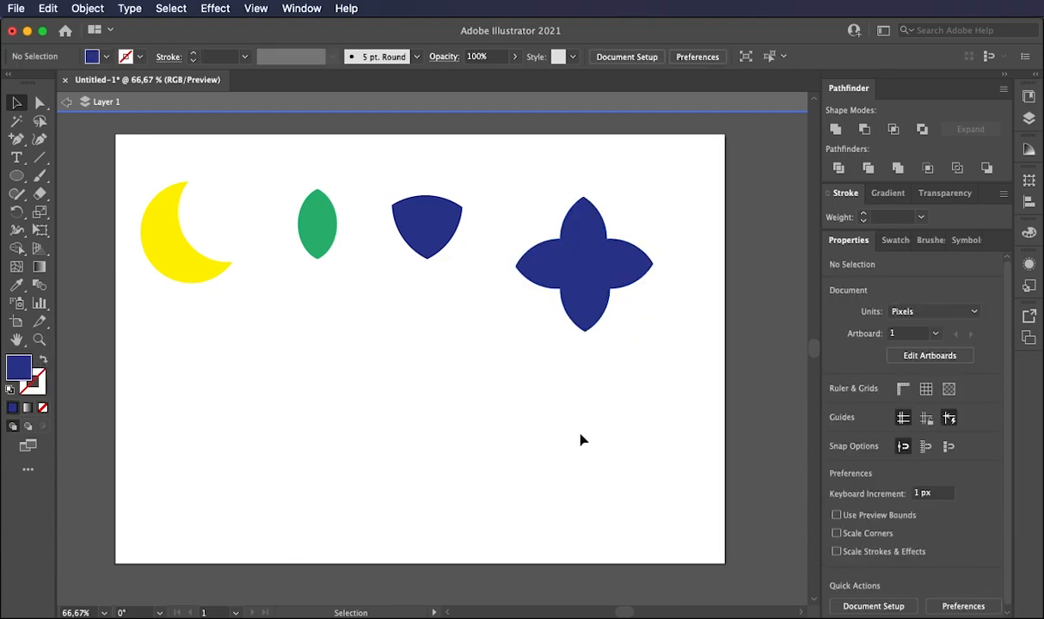
- Fill the flower's central diamond piece with the medium blue swatch
{"action": "left_click", "coordinate": [586, 269]}
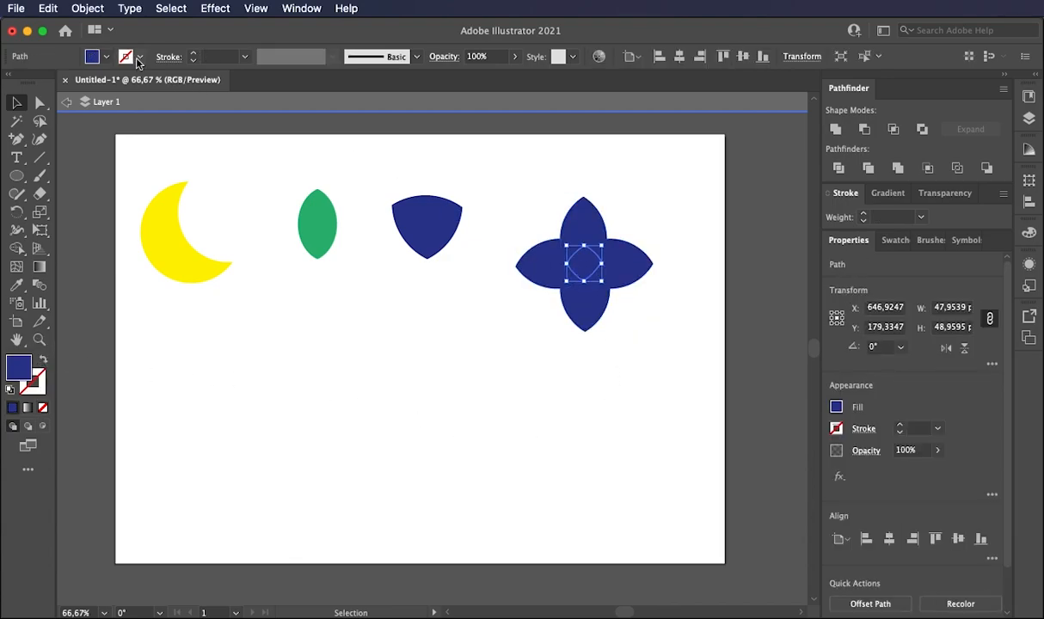
{"action": "left_click", "coordinate": [106, 58]}
{"action": "left_click", "coordinate": [56, 97]}
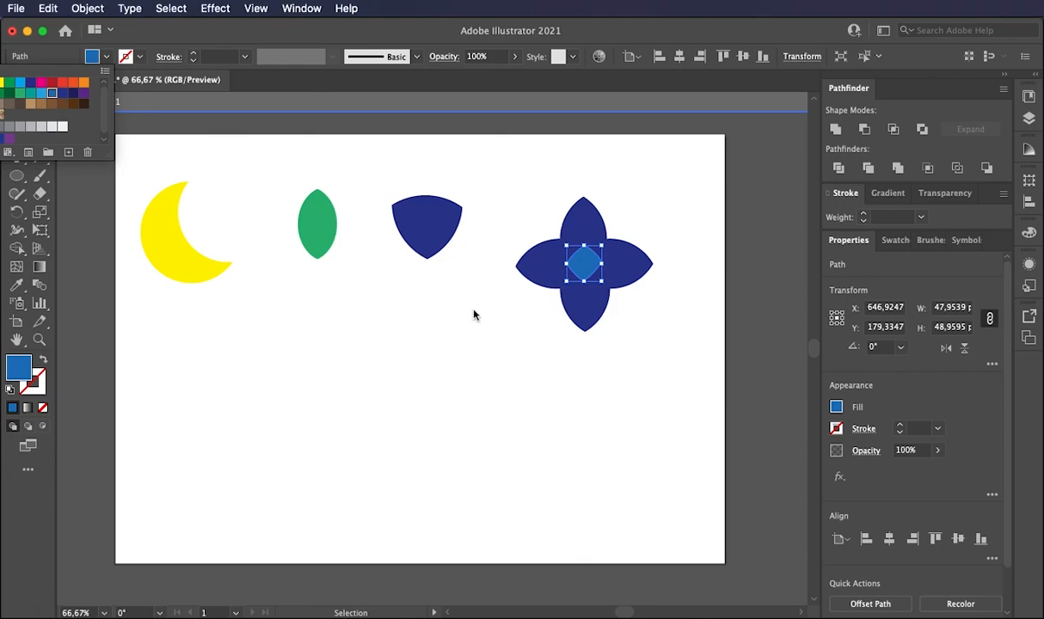
{"action": "left_click", "coordinate": [551, 327]}
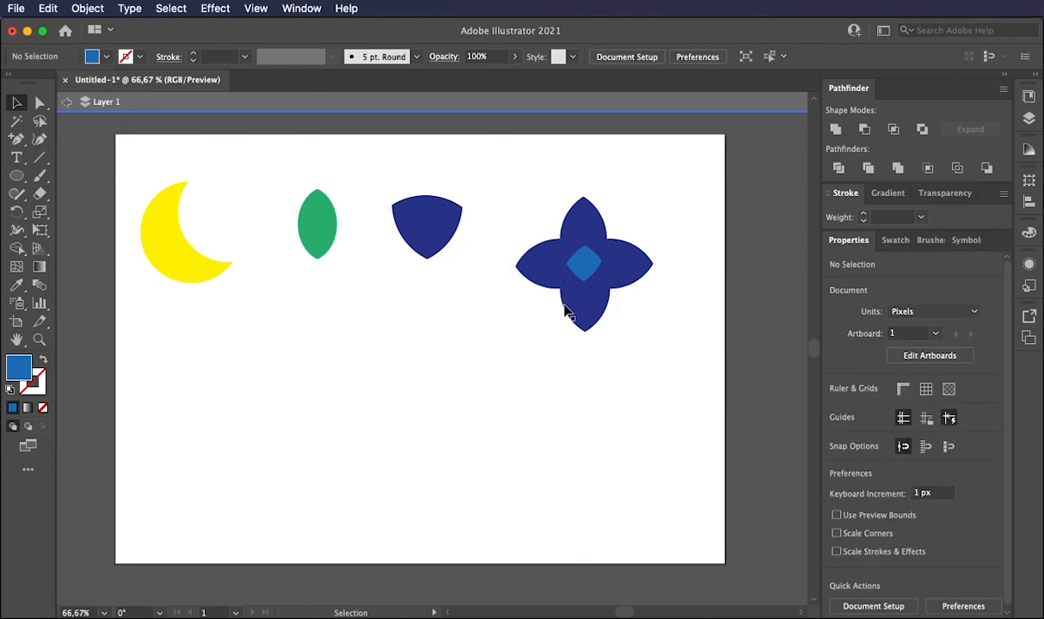
- Fill the four small pieces around the flower's central diamond with the light blue swatch
{"action": "left_click", "coordinate": [589, 254]}
{"action": "left_click", "coordinate": [597, 280]}
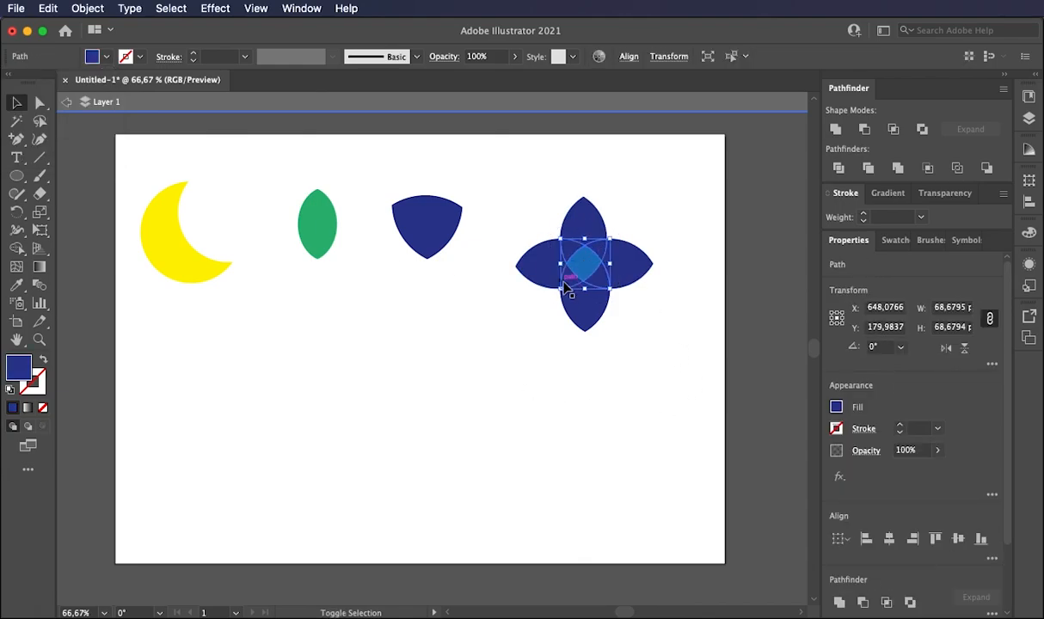
{"action": "left_click", "coordinate": [92, 56]}
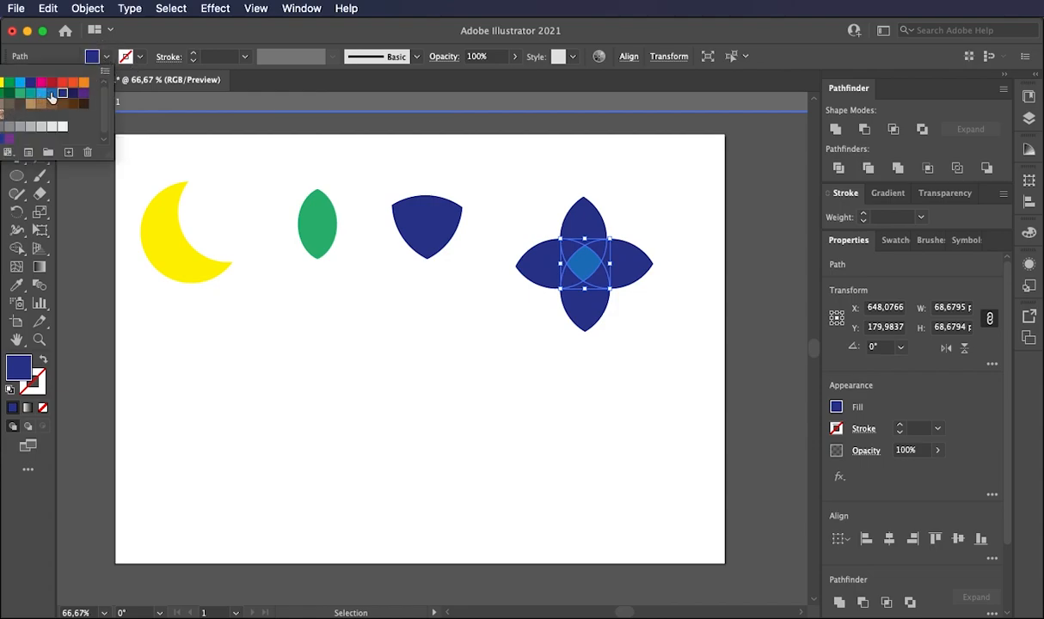
{"action": "left_click", "coordinate": [41, 98]}
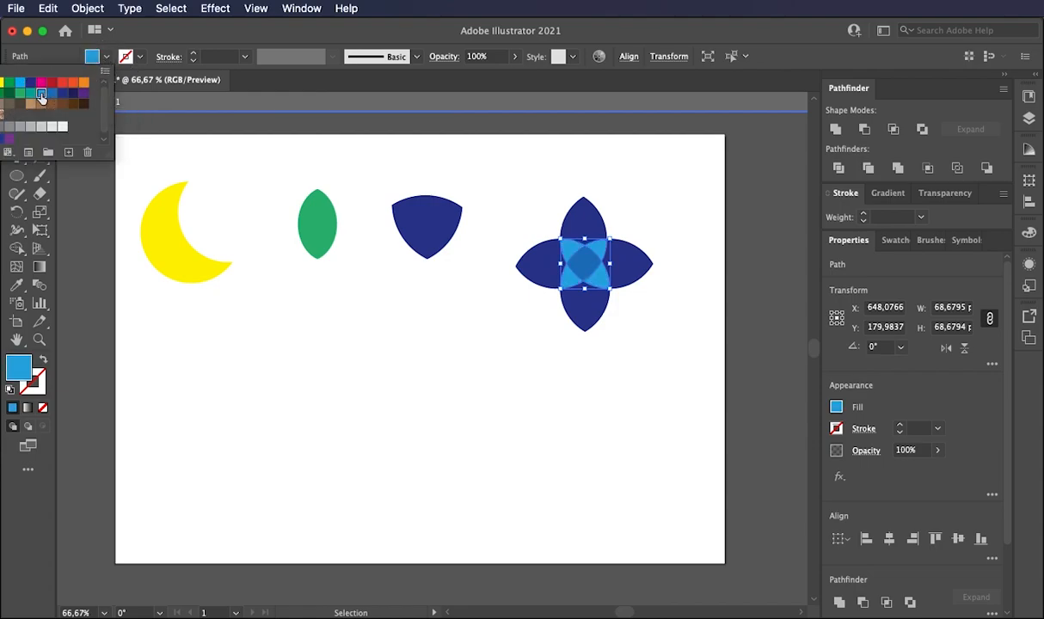
{"action": "left_click", "coordinate": [522, 341]}
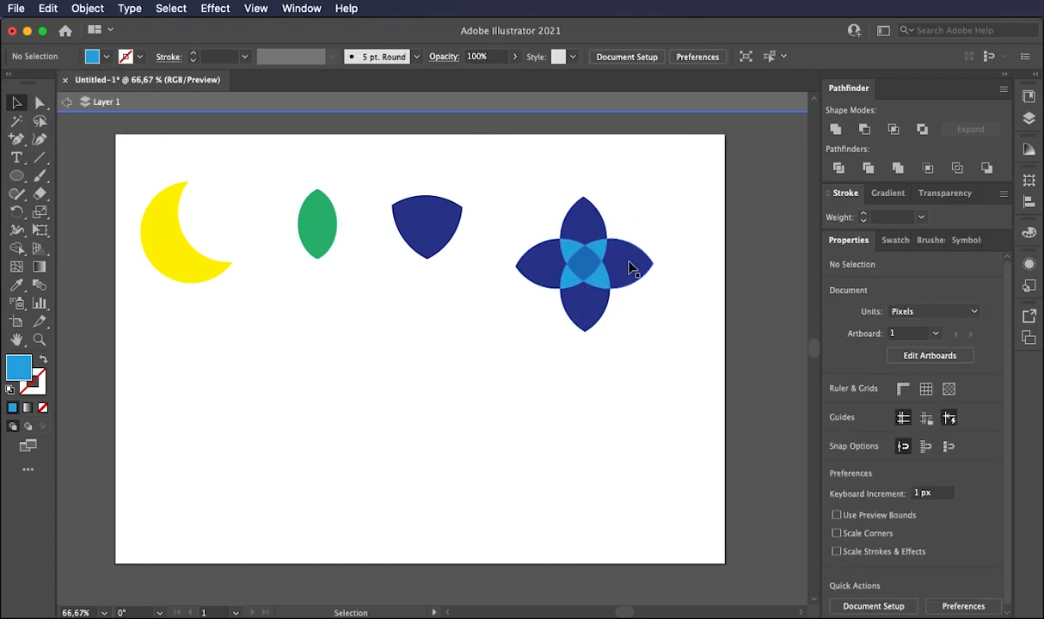
- Shrink the whole flower and move it up in line with the other shapes
{"action": "left_click_drag", "start_coordinate": [503, 201], "coordinate": [587, 276]}
{"action": "left_click", "coordinate": [626, 322]}
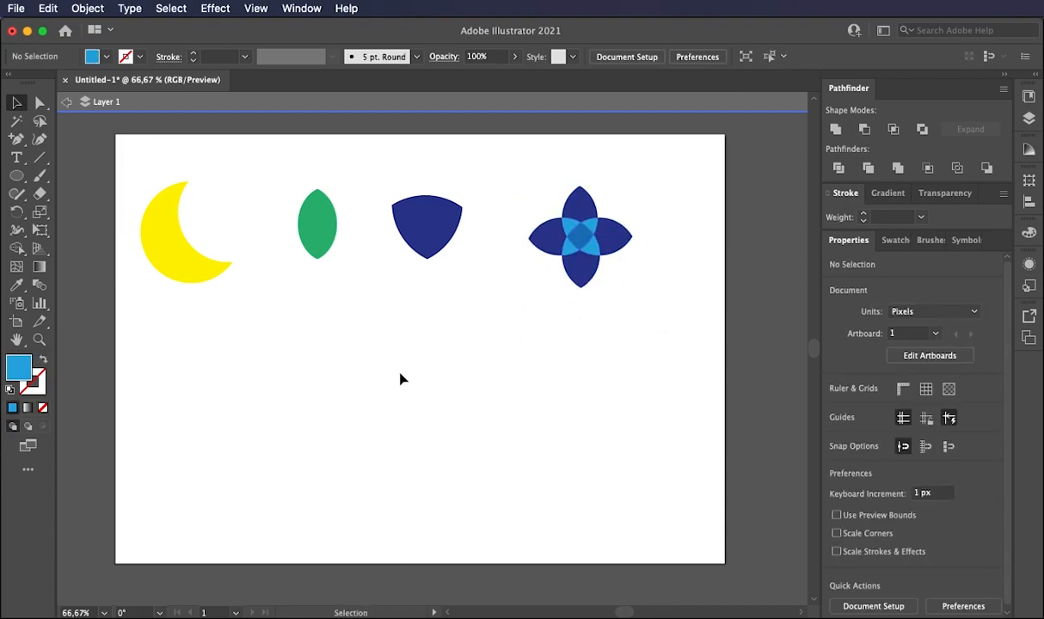
- Draw a circle below the moon with a blue outline and no fill, and shrink it to about 125 px across
{"action": "left_click", "coordinate": [16, 175]}
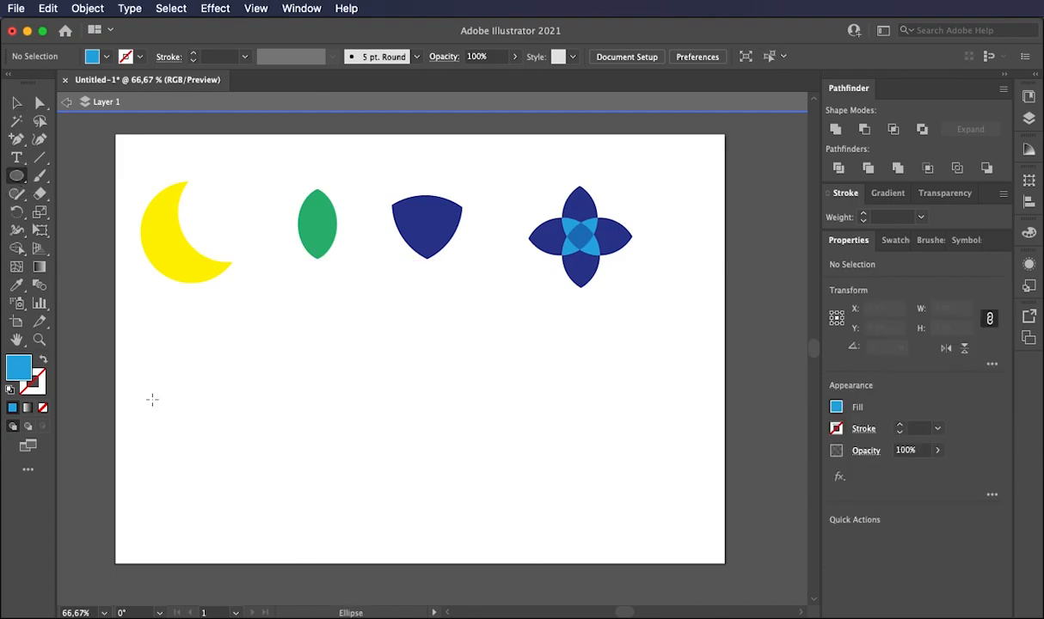
{"action": "left_click_drag", "start_coordinate": [165, 367], "coordinate": [290, 490]}
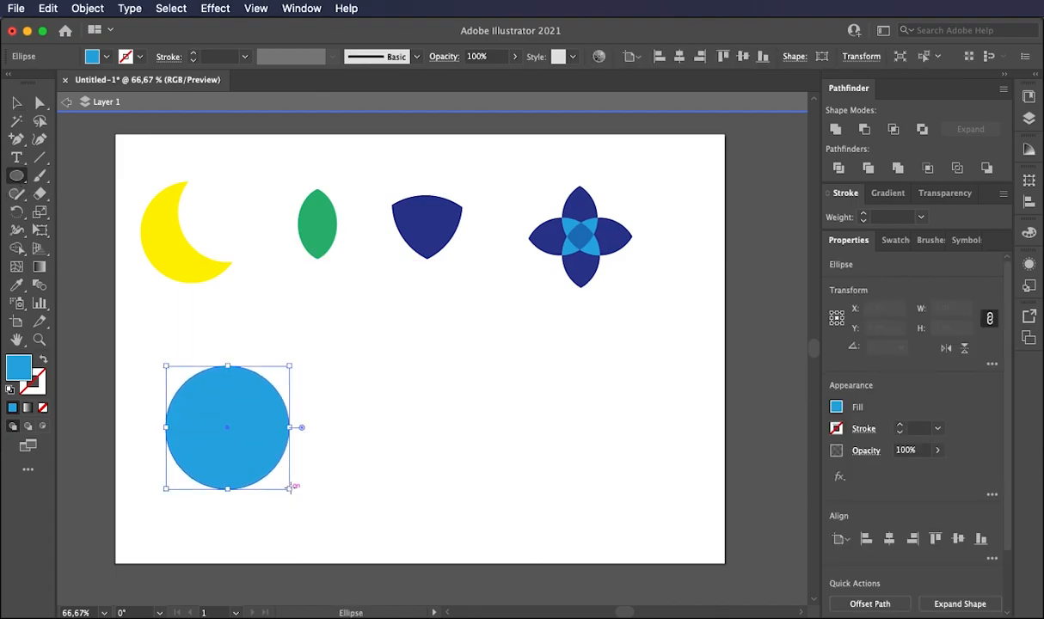
{"action": "left_click", "coordinate": [45, 360]}
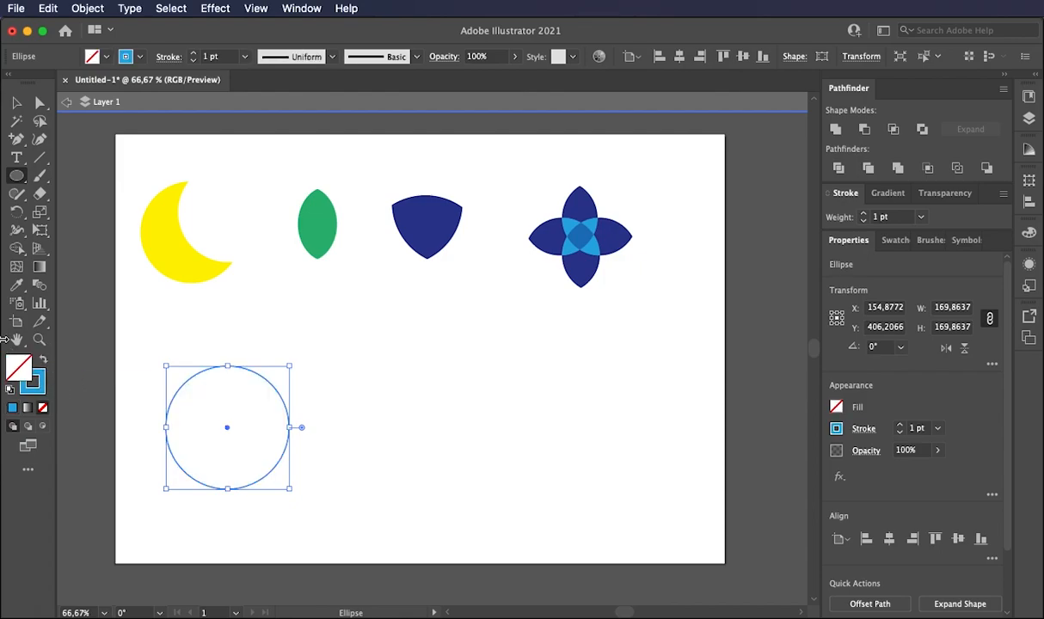
{"action": "key", "text": "v"}
{"action": "left_click_drag", "start_coordinate": [247, 369], "coordinate": [280, 334]}
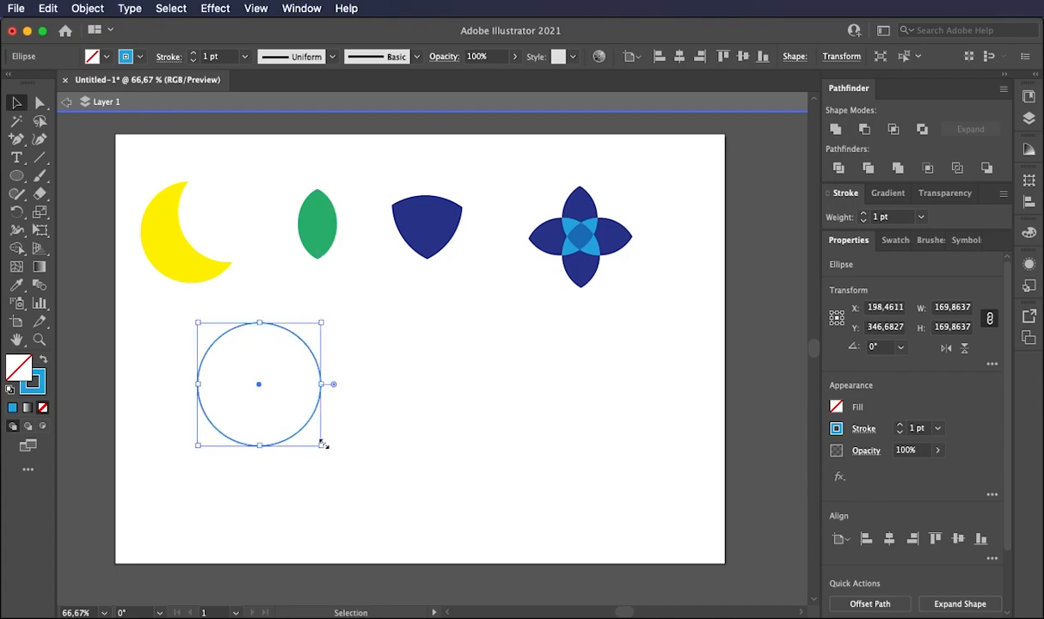
{"action": "left_click_drag", "start_coordinate": [322, 447], "coordinate": [289, 413]}
- Paste three copies of the circle, placing an enlarged one overlapping its lower edge and two small ones overlapping the large circle's lower corners
{"action": "key", "text": "super+c"}
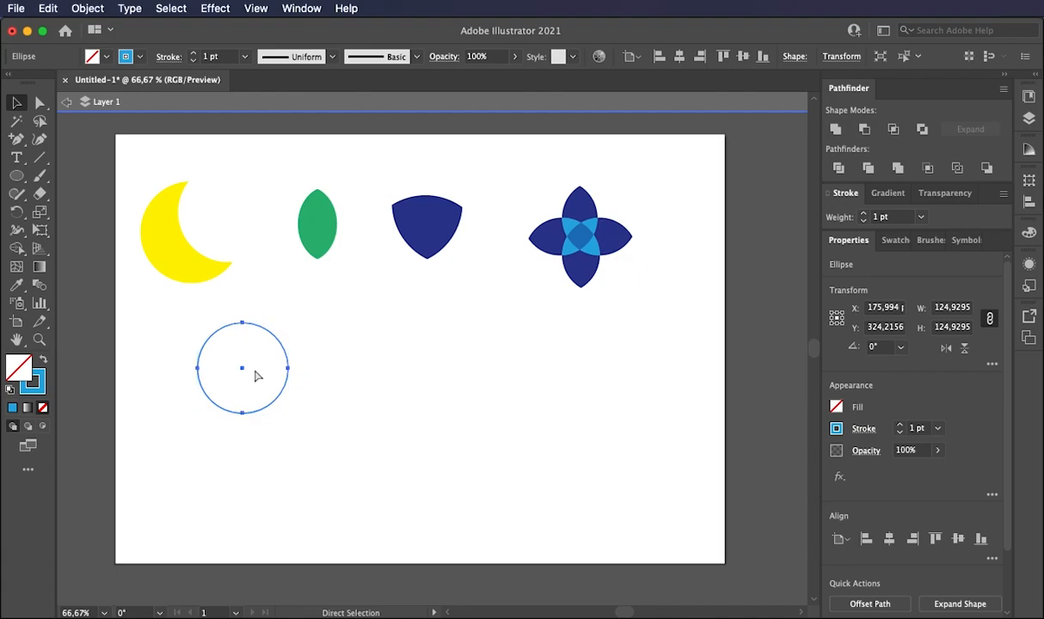
{"action": "key", "text": "super+v"}
{"action": "left_click_drag", "start_coordinate": [424, 400], "coordinate": [292, 490]}
{"action": "key", "text": "super+v"}
{"action": "left_click_drag", "start_coordinate": [447, 401], "coordinate": [233, 513]}
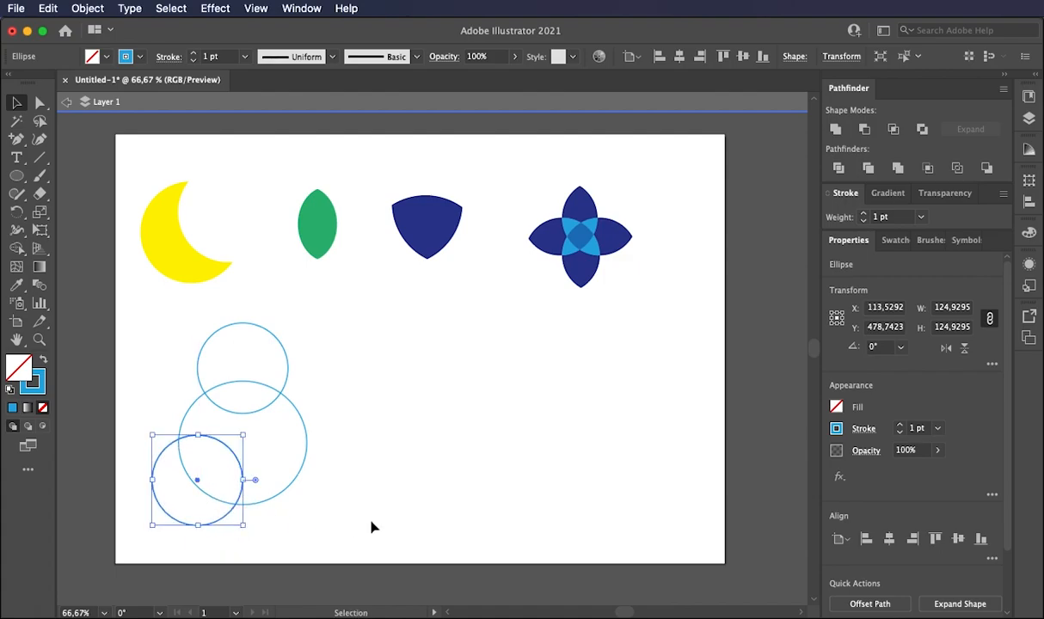
{"action": "key", "text": "super+v"}
{"action": "left_click_drag", "start_coordinate": [458, 391], "coordinate": [301, 516]}
{"action": "left_click_drag", "start_coordinate": [183, 524], "coordinate": [184, 517]}
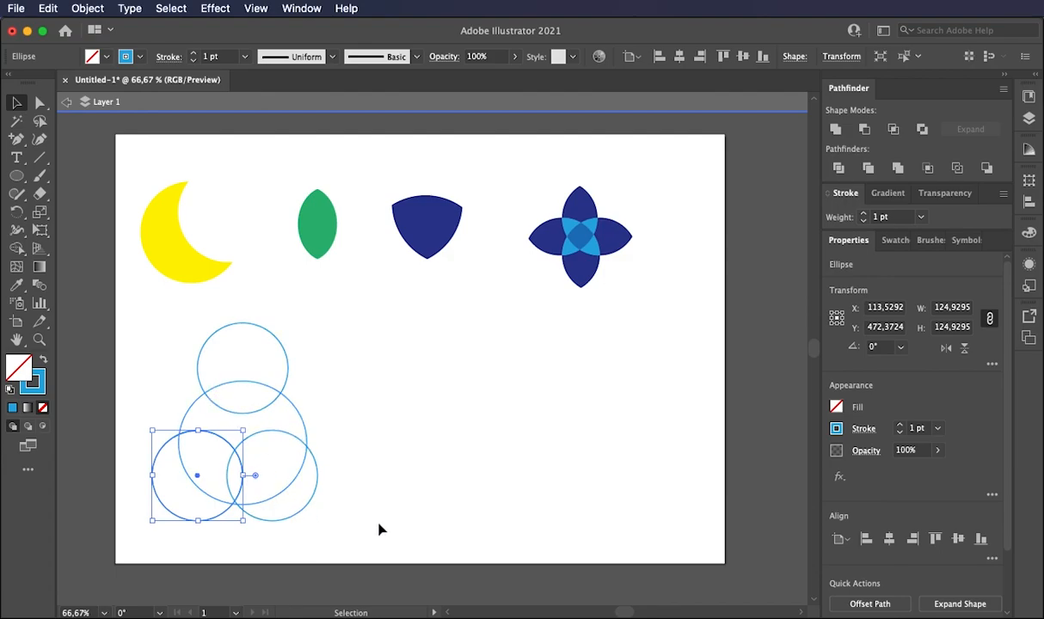
- Divide the four overlapping circles with Pathfinder and ungroup the resulting pieces
{"action": "left_click", "coordinate": [392, 540]}
{"action": "left_click_drag", "start_coordinate": [391, 550], "coordinate": [123, 331]}
{"action": "left_click", "coordinate": [842, 171]}
{"action": "left_click", "coordinate": [398, 406]}
{"action": "left_click", "coordinate": [201, 363]}
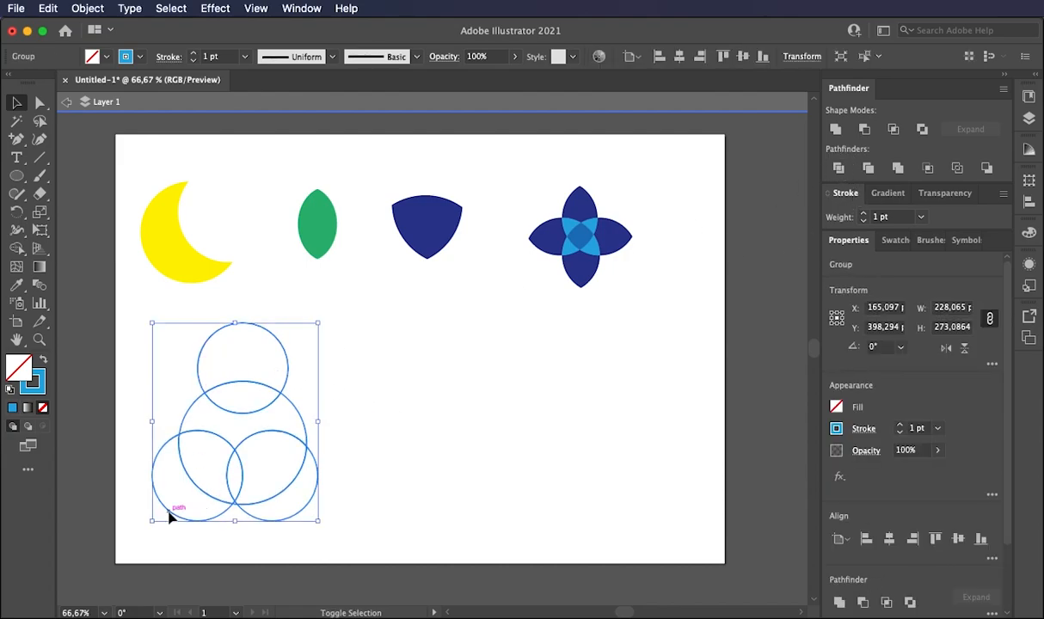
{"action": "left_click", "coordinate": [93, 10]}
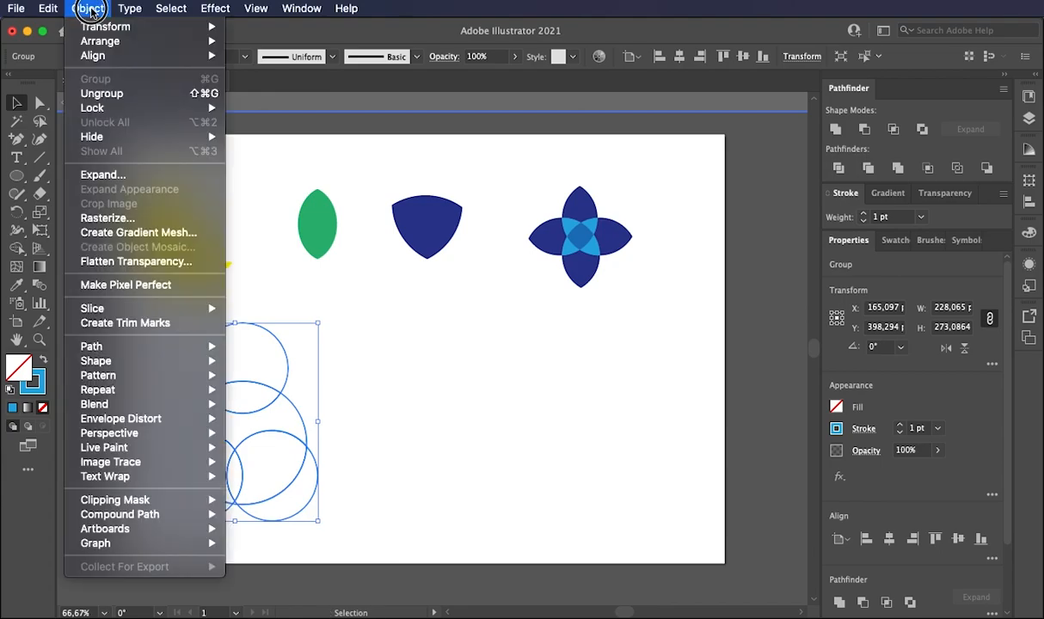
{"action": "left_click", "coordinate": [103, 93]}
{"action": "left_click", "coordinate": [437, 413]}
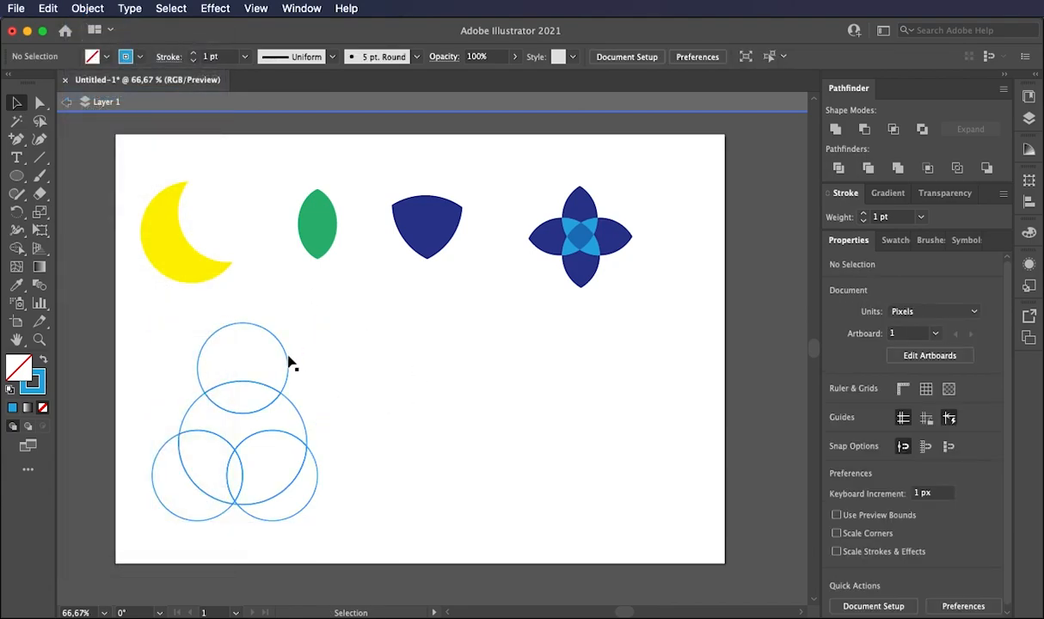
- Delete the upper circle's pieces and all the lower circle pieces, keeping only the bat-shaped piece in the middle
{"action": "left_click", "coordinate": [288, 359]}
{"action": "left_click", "coordinate": [176, 516], "text": "shift"}
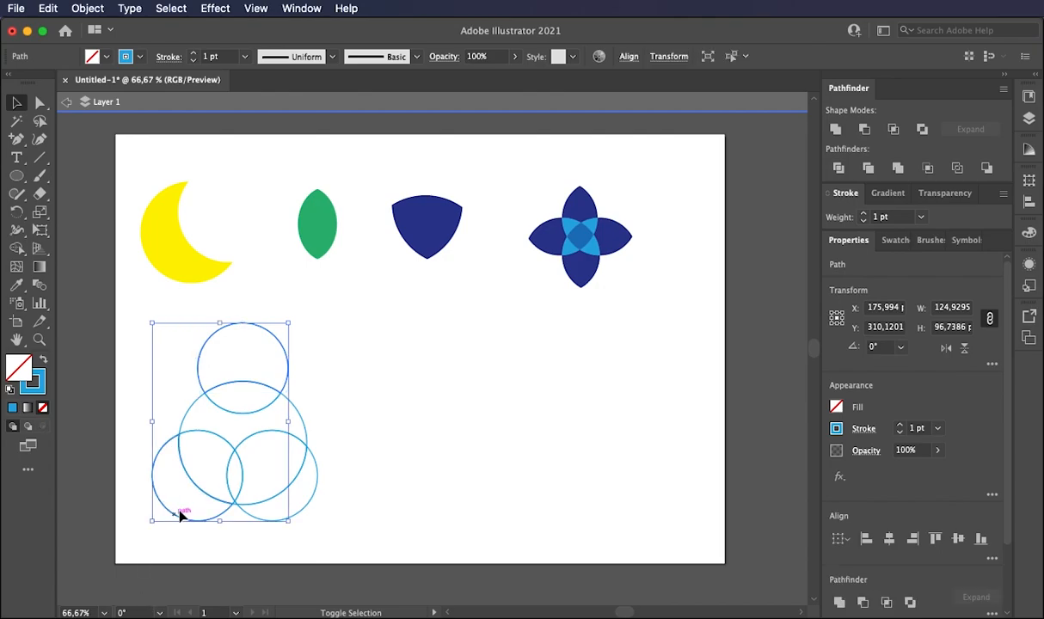
{"action": "left_click", "coordinate": [231, 484], "text": "shift"}
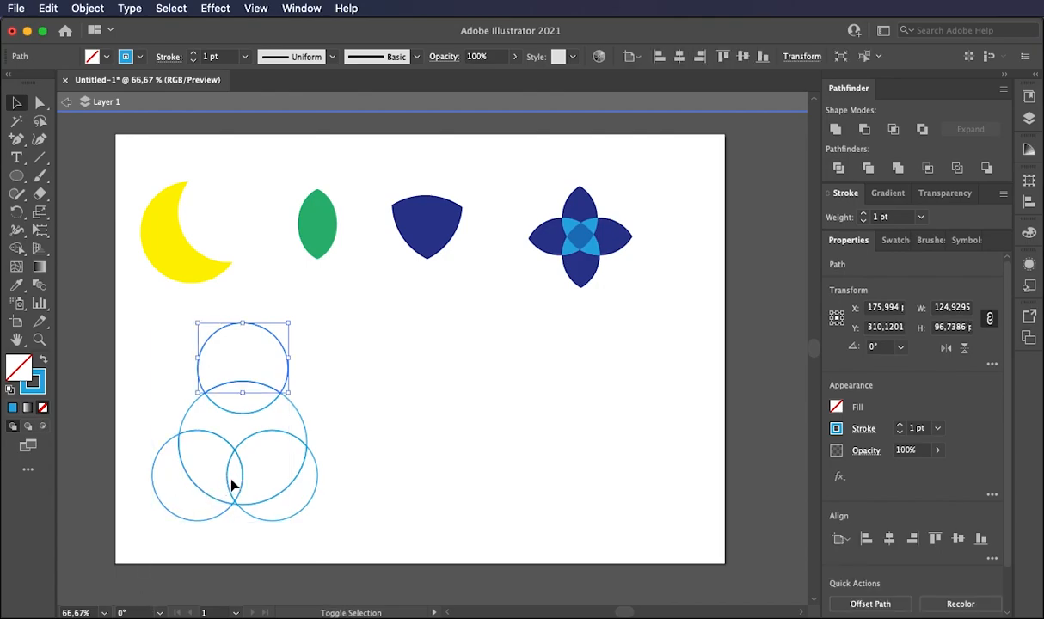
{"action": "key", "text": "Delete"}
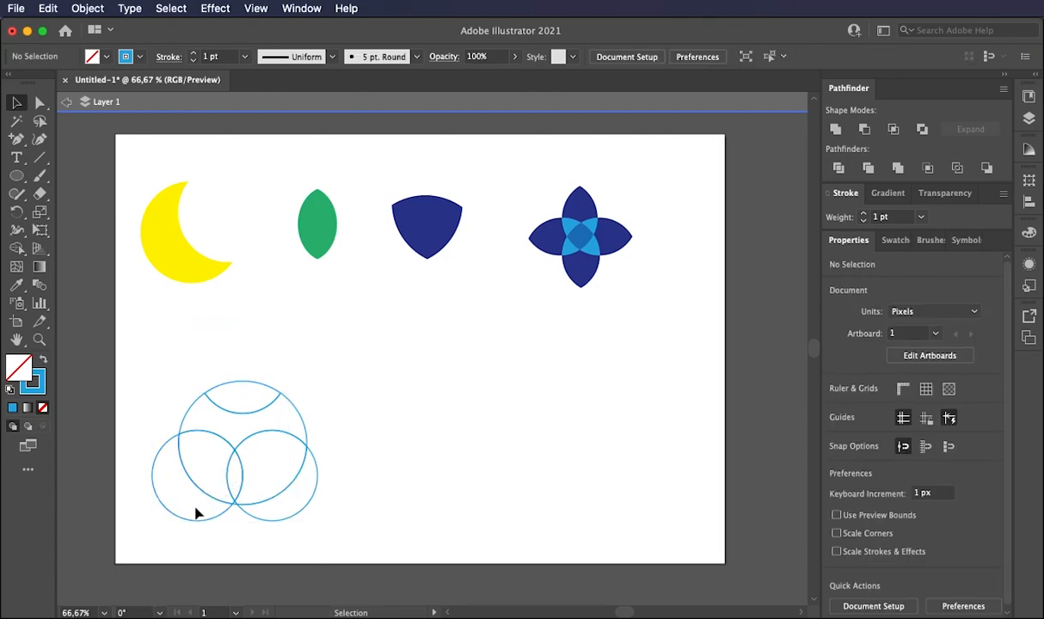
{"action": "left_click_drag", "start_coordinate": [129, 457], "coordinate": [348, 542]}
{"action": "key", "text": "Delete"}
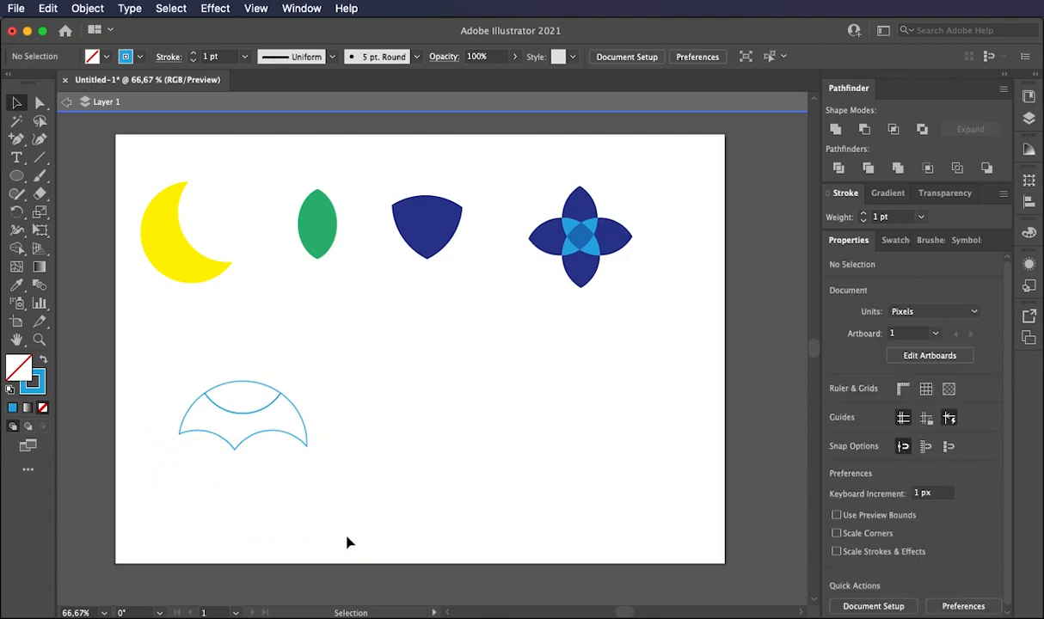
{"action": "left_click", "coordinate": [244, 390]}
{"action": "key", "text": "Delete"}
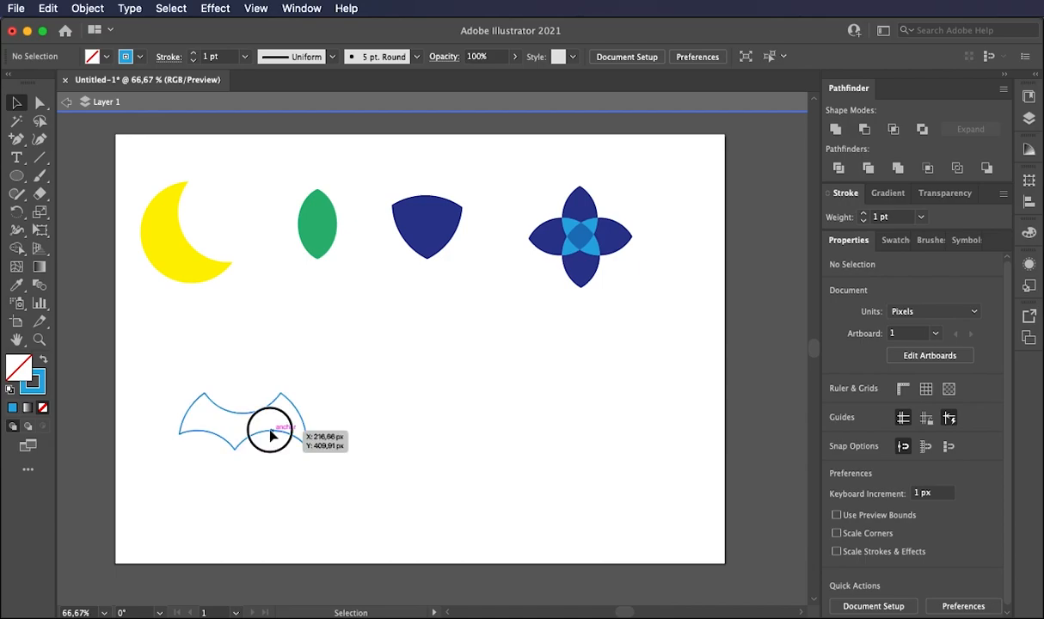
- Swap the bat shape's fill and stroke to make it solid light blue, and enlarge it to about 241 px wide
{"action": "left_click", "coordinate": [275, 433]}
{"action": "left_click", "coordinate": [43, 360]}
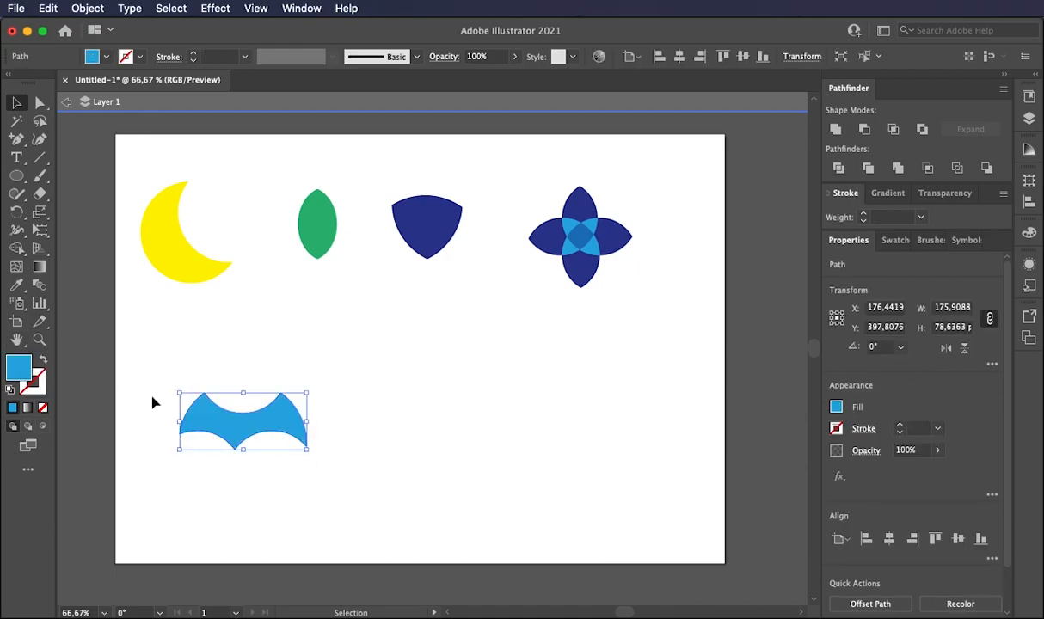
{"action": "left_click_drag", "start_coordinate": [308, 449], "coordinate": [302, 410]}
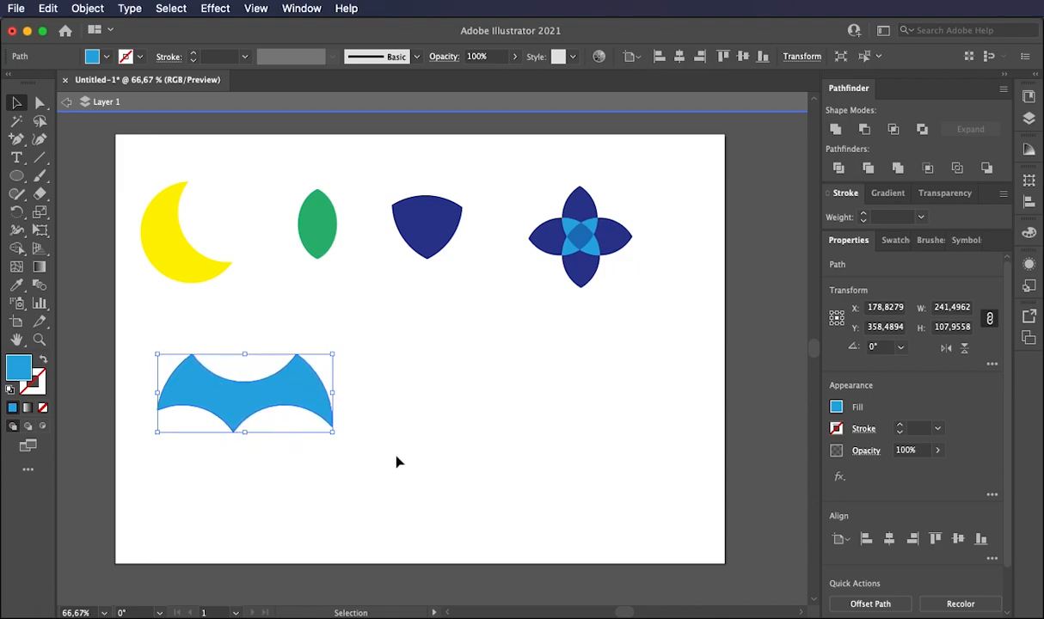
{"action": "left_click", "coordinate": [320, 460]}
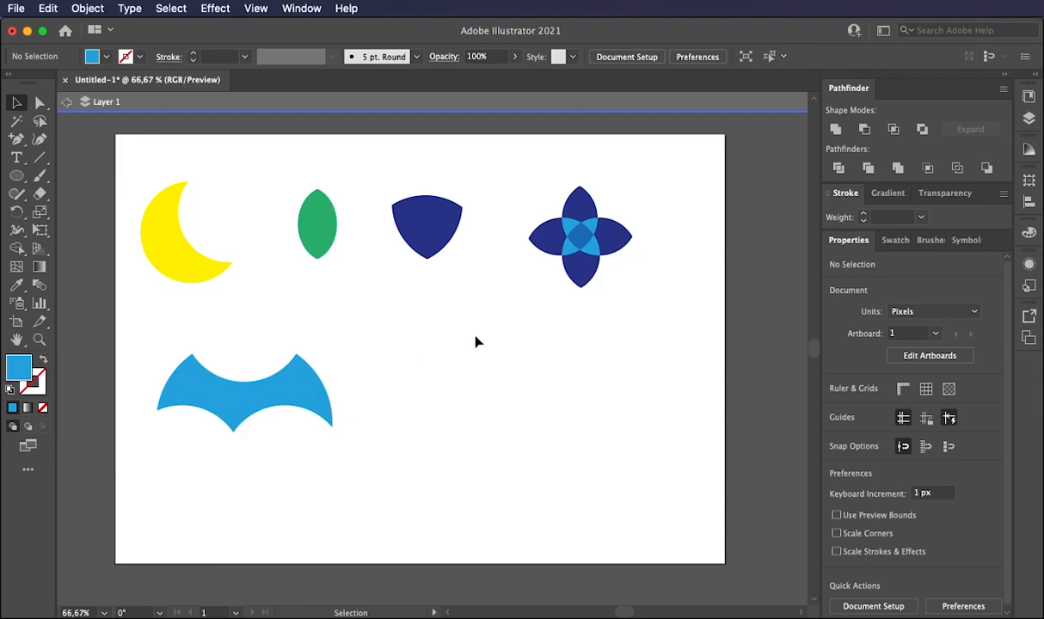
- Draw a solid light blue circle about 273 px across beside the bat shape and position it below the upper row
{"action": "left_click", "coordinate": [17, 176]}
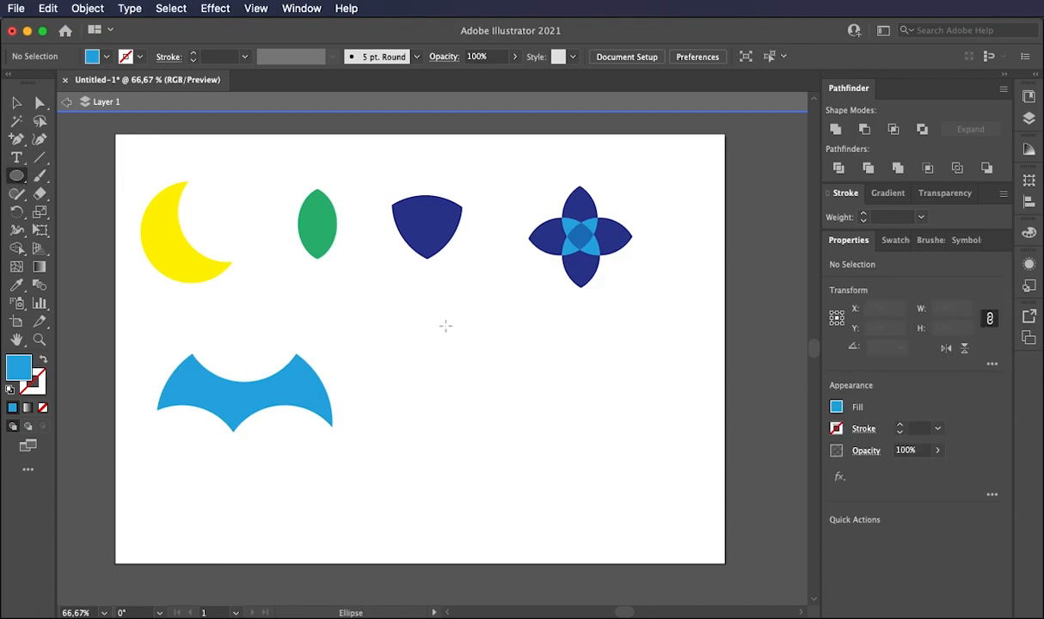
{"action": "left_click_drag", "start_coordinate": [444, 342], "coordinate": [643, 539]}
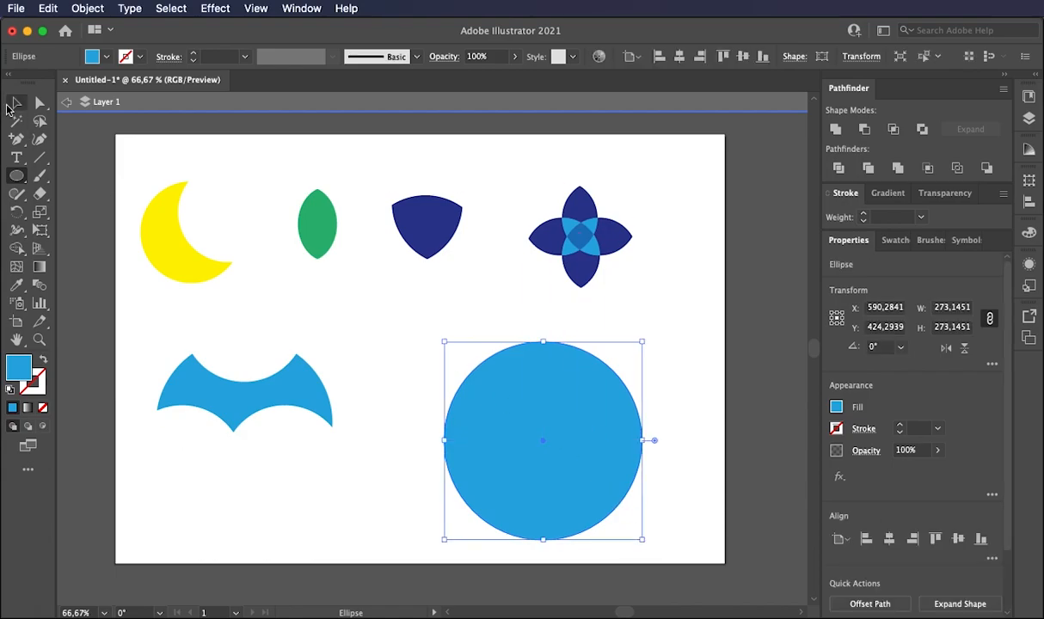
{"action": "left_click", "coordinate": [16, 103]}
{"action": "left_click_drag", "start_coordinate": [587, 487], "coordinate": [555, 470]}
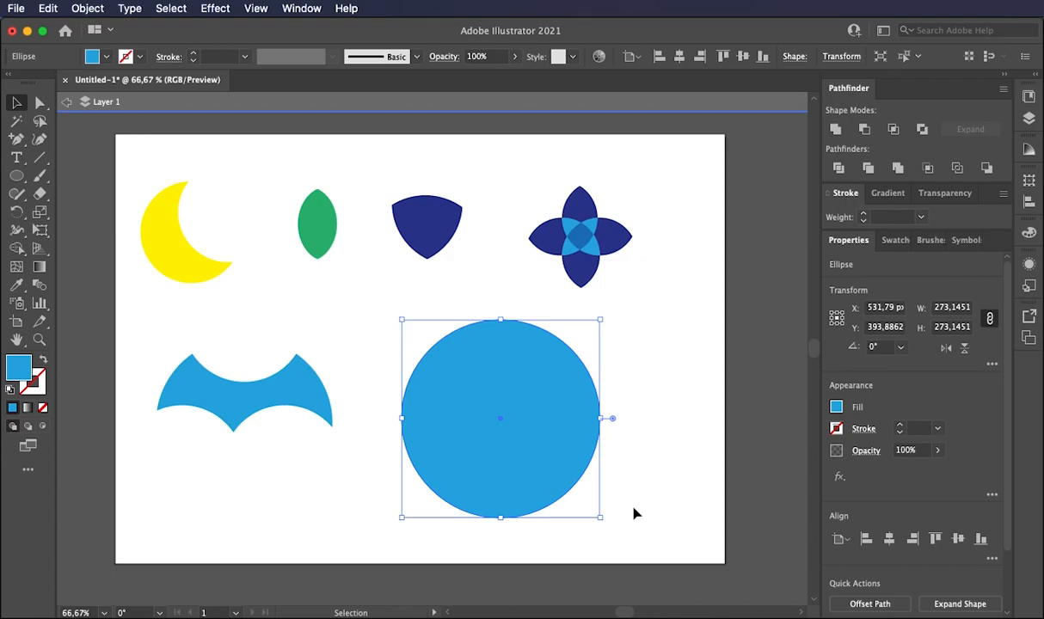
- Add an area text frame beside the blue circle reading DESIGN A POSTER WITH A DOODLE ON A PHOTO
{"action": "left_click", "coordinate": [16, 157]}
{"action": "left_click_drag", "start_coordinate": [623, 325], "coordinate": [776, 497]}
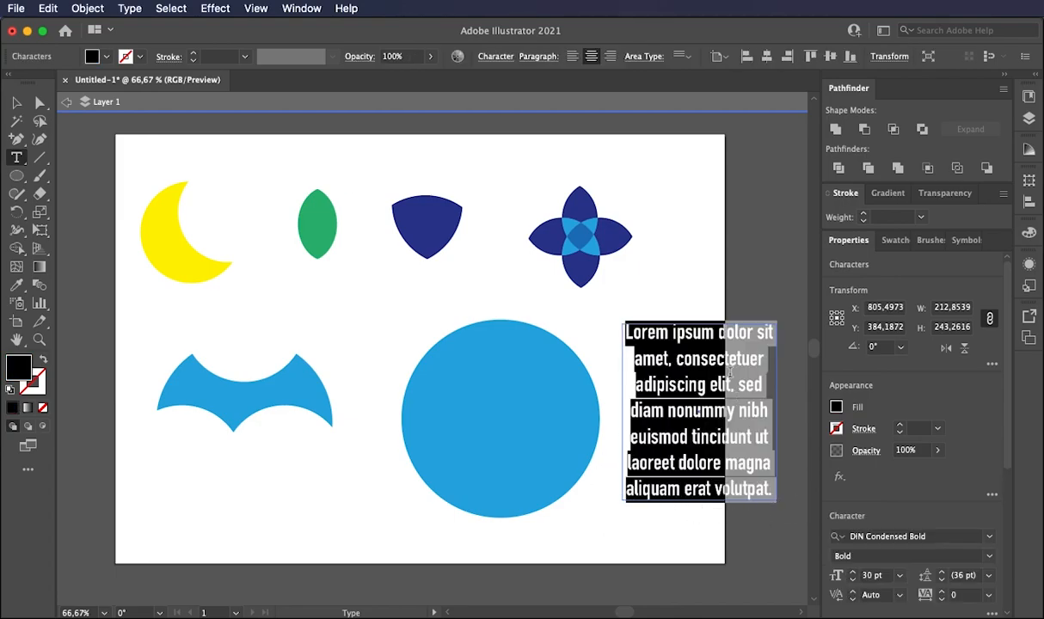
{"action": "type", "text": "DE"}
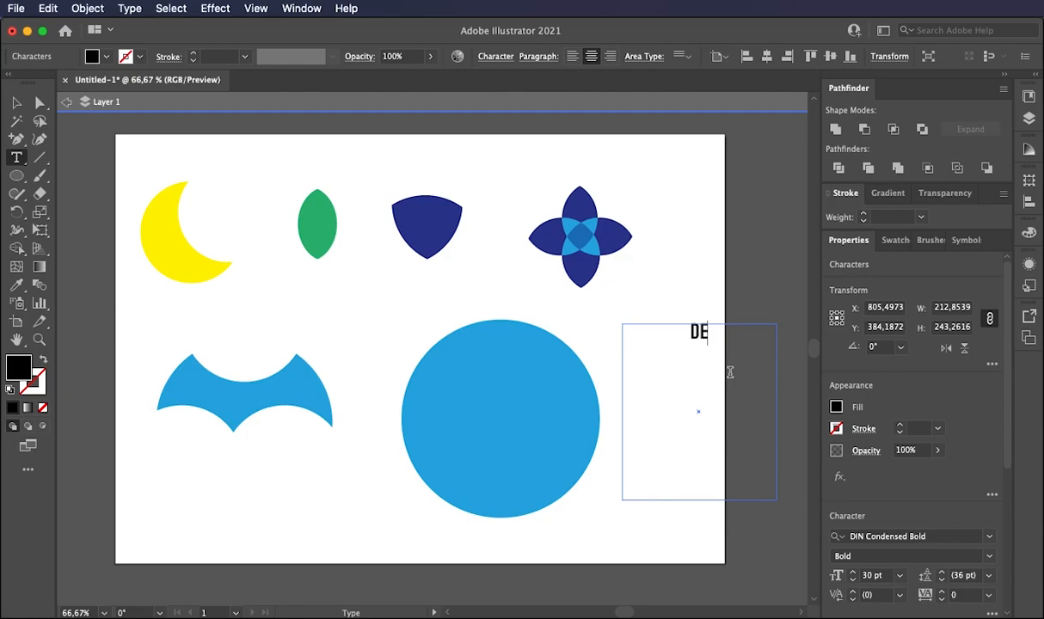
{"action": "type", "text": "SIGN A POSTER"}
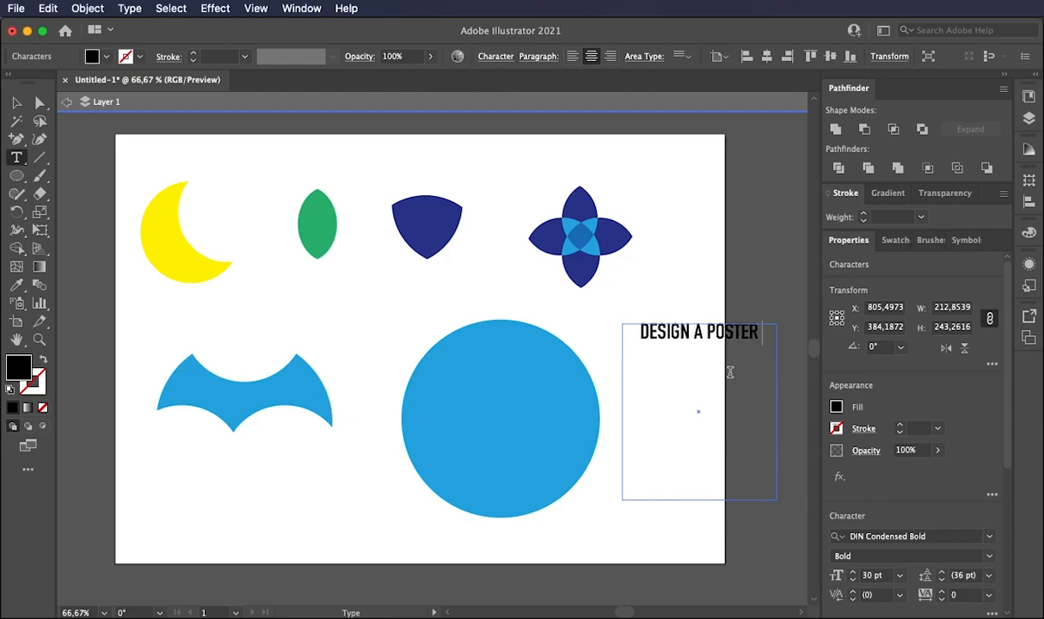
{"action": "type", "text": " WITH A DOODLE"}
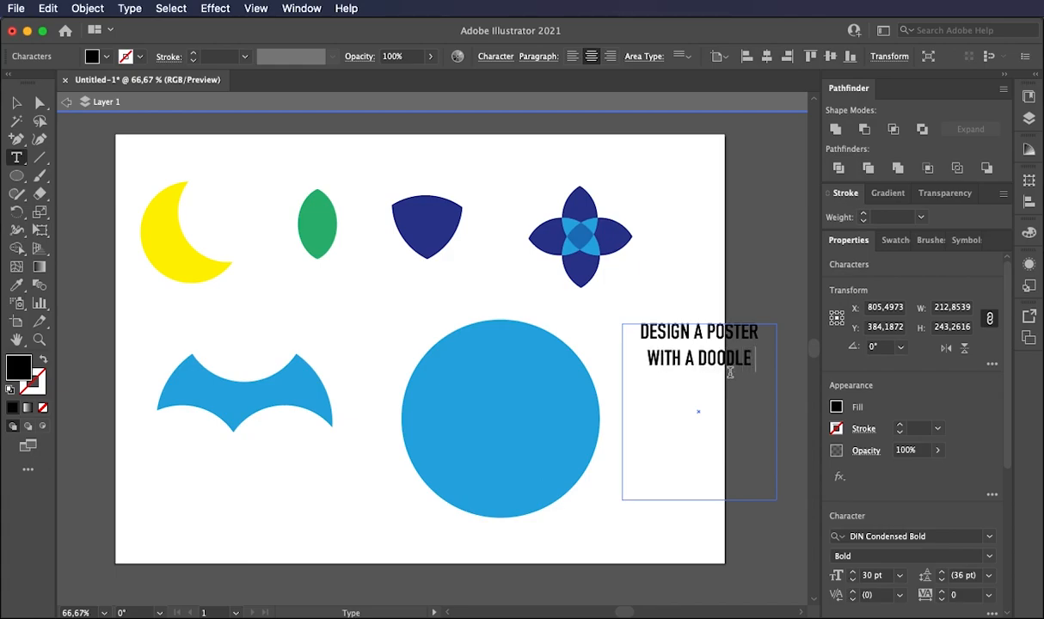
{"action": "type", "text": " ON"}
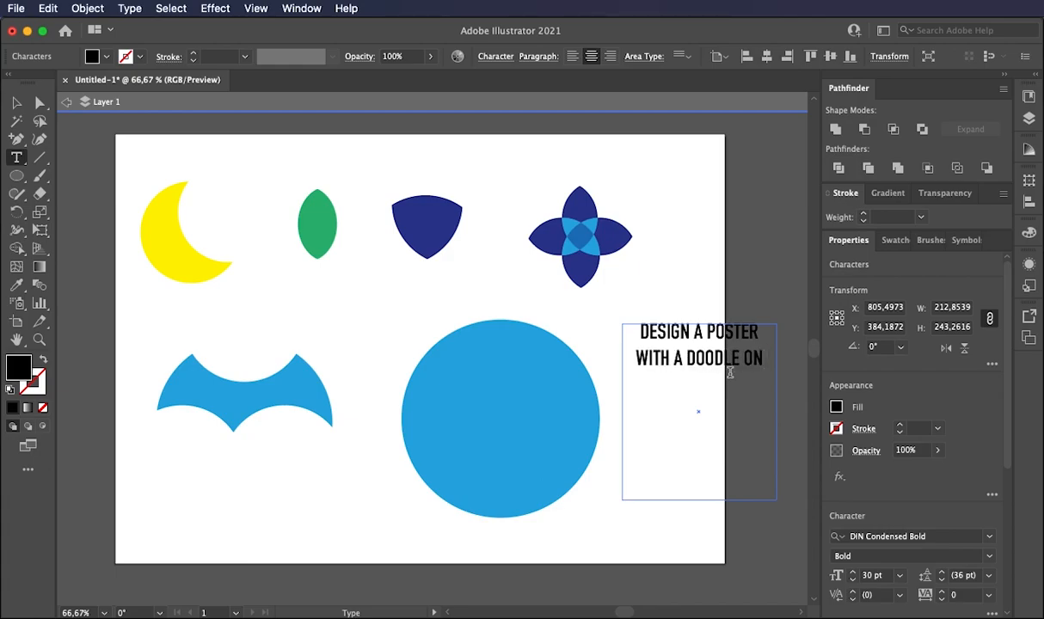
{"action": "type", "text": " A PHOTO"}
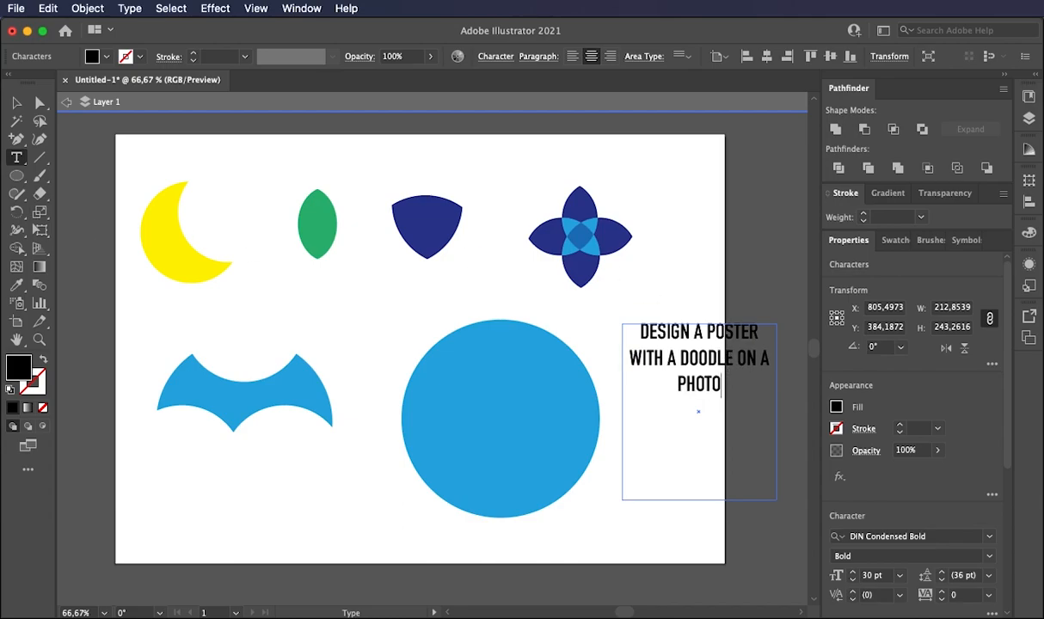
{"action": "key", "text": "Escape"}
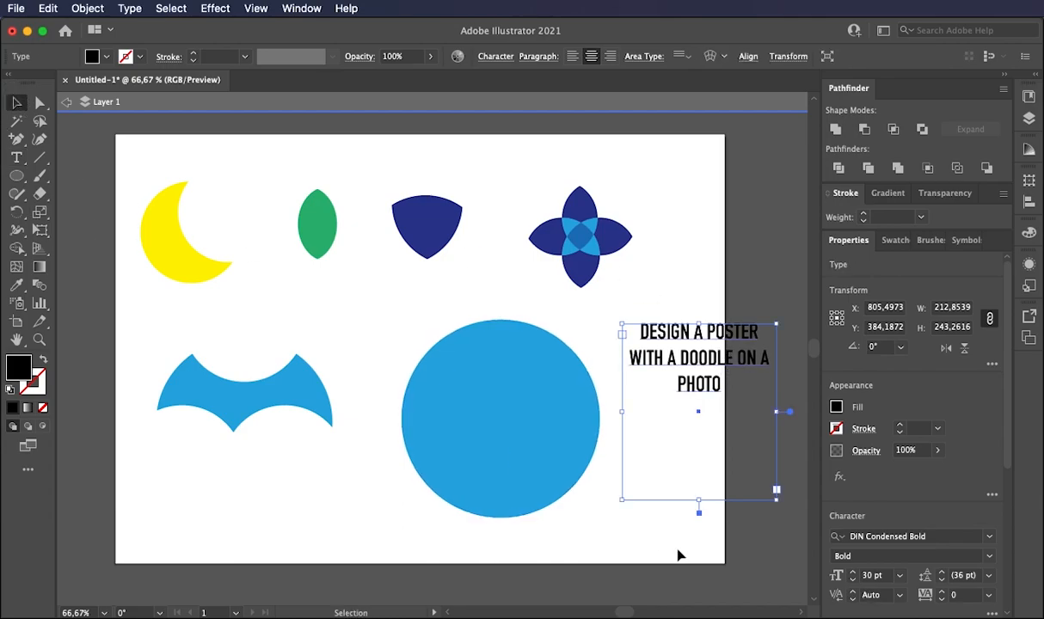
- Reduce the text frame to about 134 by 145 px and center it on the blue circle
{"action": "left_click_drag", "start_coordinate": [775, 497], "coordinate": [721, 427]}
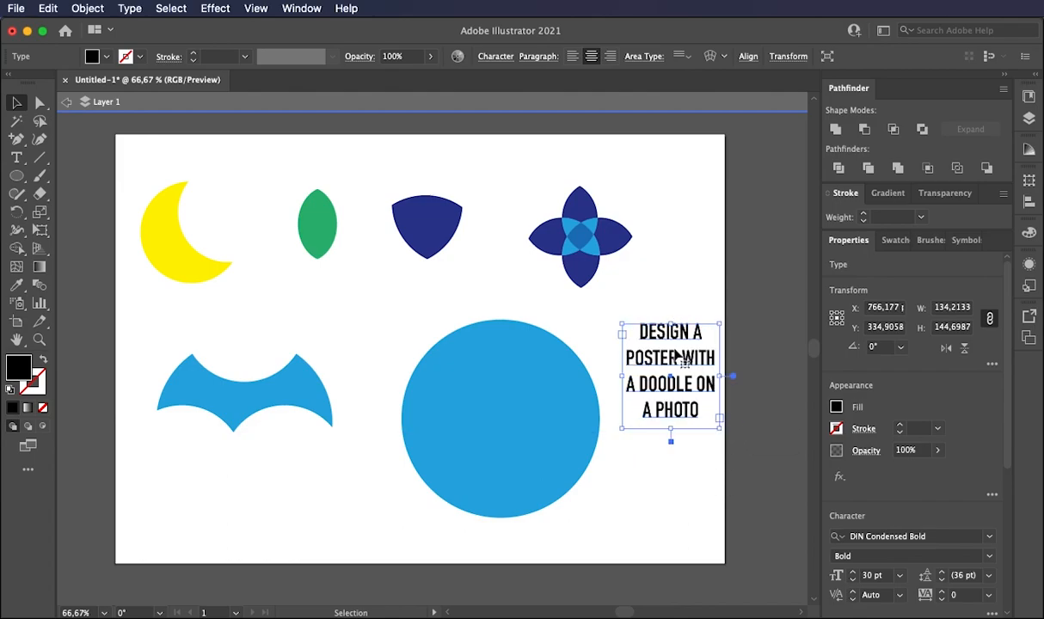
{"action": "left_click_drag", "start_coordinate": [675, 362], "coordinate": [504, 403]}
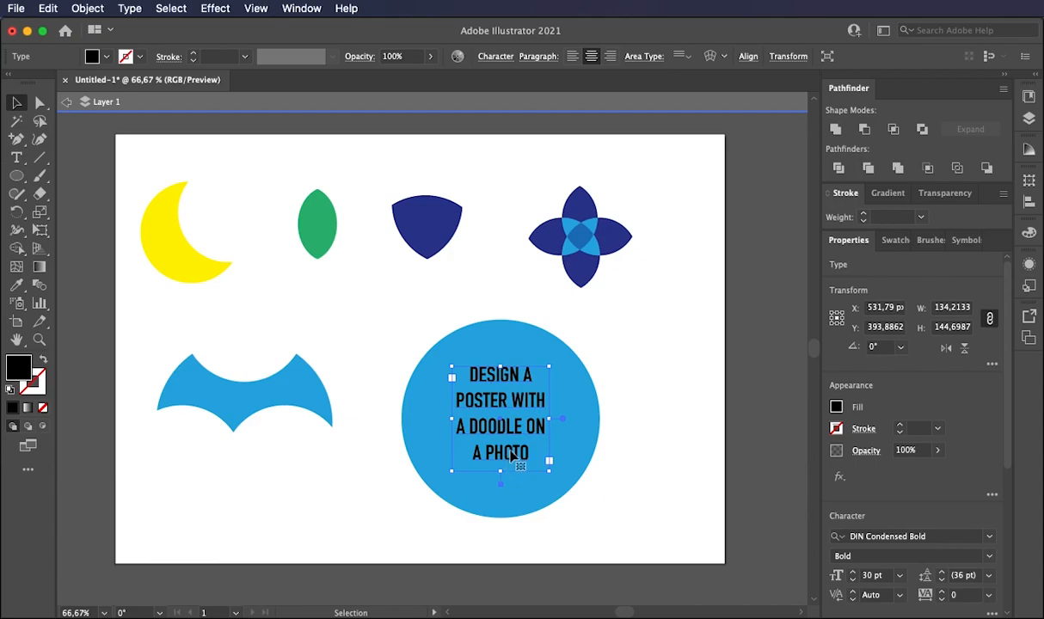
- Convert the text on the blue circle to outlines and try to edit the outlined letters with the Type tool
{"action": "right_click", "coordinate": [516, 420]}
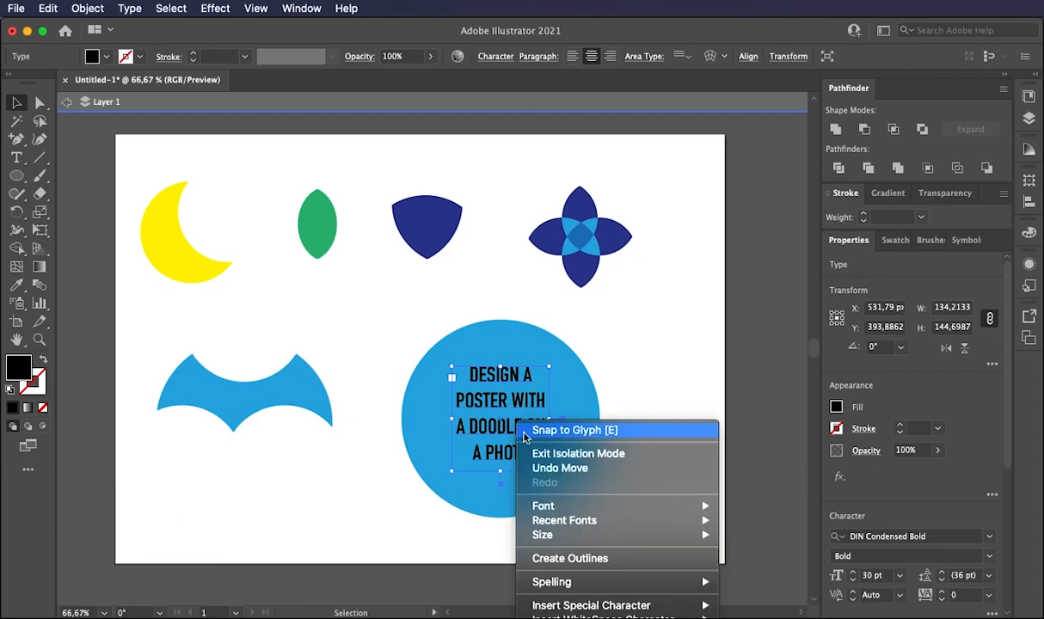
{"action": "left_click", "coordinate": [583, 560]}
{"action": "left_click", "coordinate": [40, 340]}
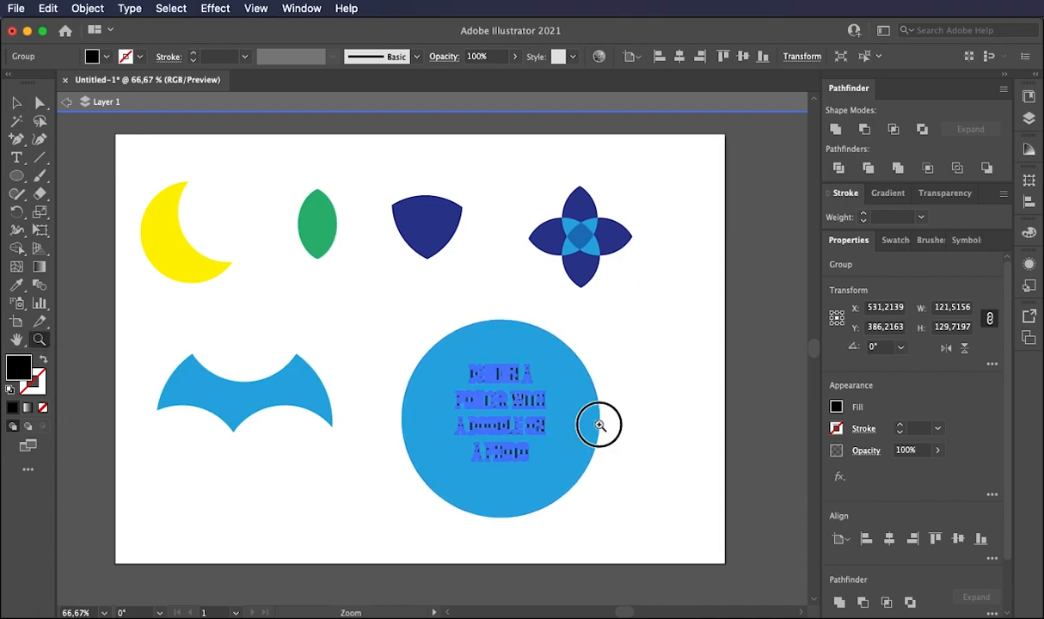
{"action": "left_click", "coordinate": [600, 426]}
{"action": "left_click", "coordinate": [296, 365]}
{"action": "left_click", "coordinate": [471, 364]}
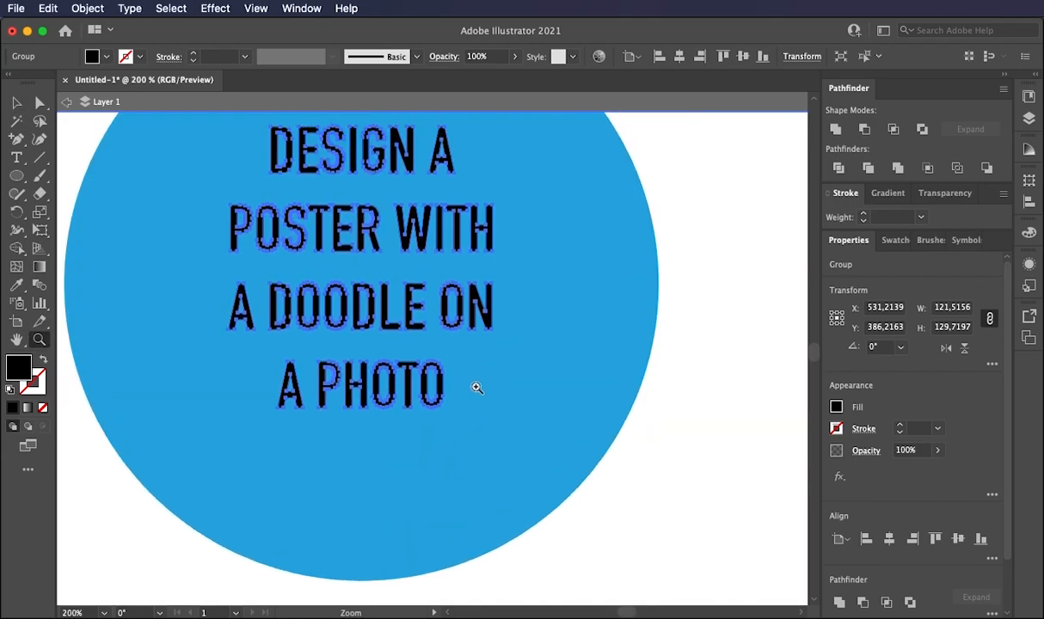
{"action": "scroll", "coordinate": [476, 387], "scroll_direction": "up", "scroll_amount": 3}
{"action": "left_click", "coordinate": [14, 158]}
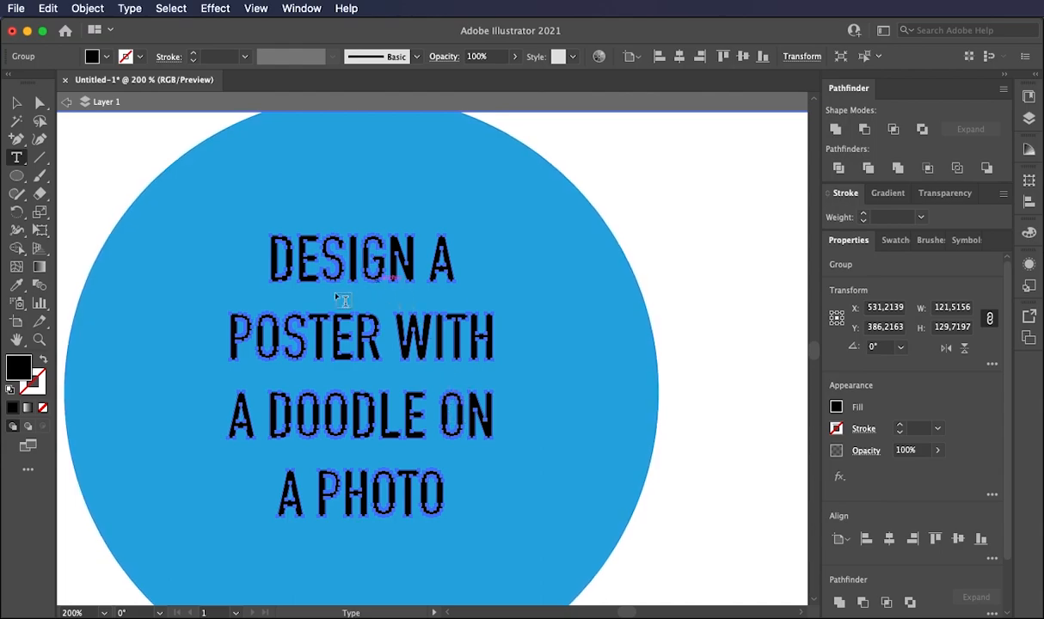
{"action": "left_click", "coordinate": [357, 389]}
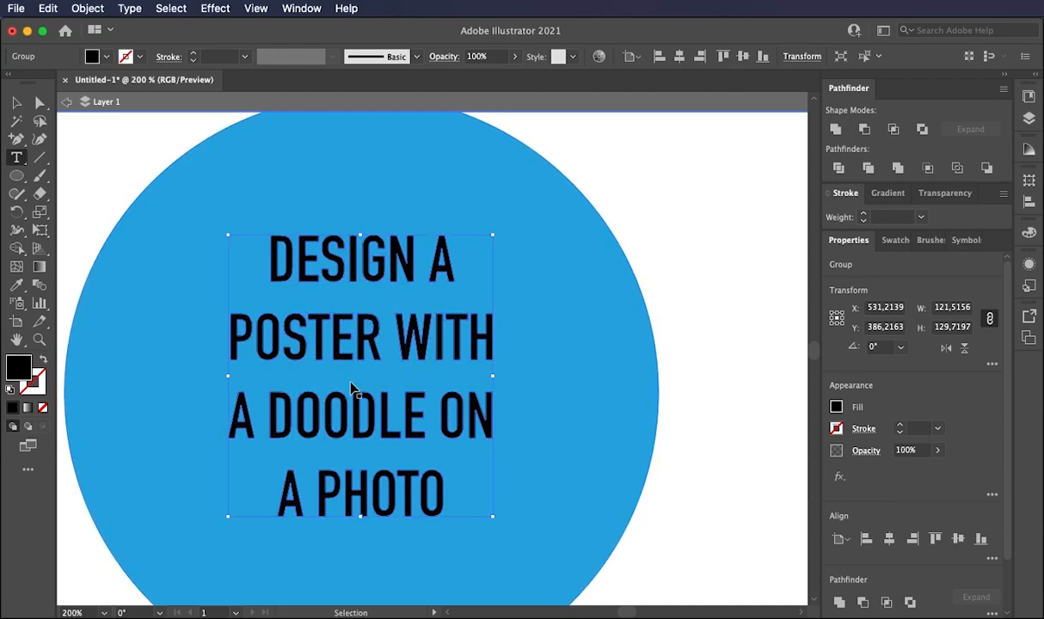
- Select the restored editable text on the blue circle and convert it to outlines
{"action": "left_click_drag", "start_coordinate": [445, 338], "coordinate": [257, 260]}
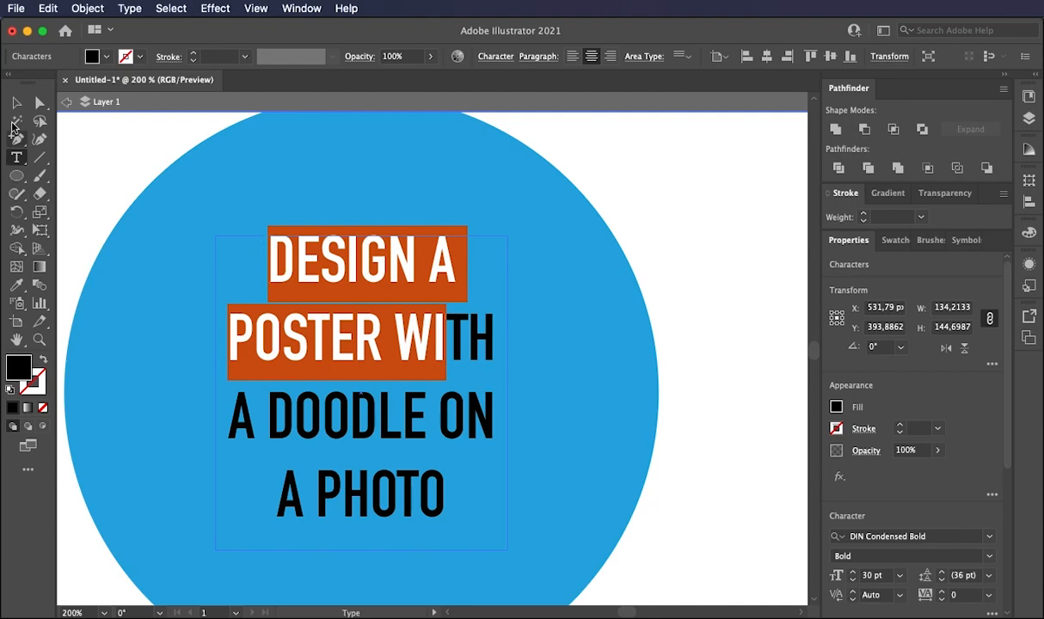
{"action": "left_click", "coordinate": [16, 102]}
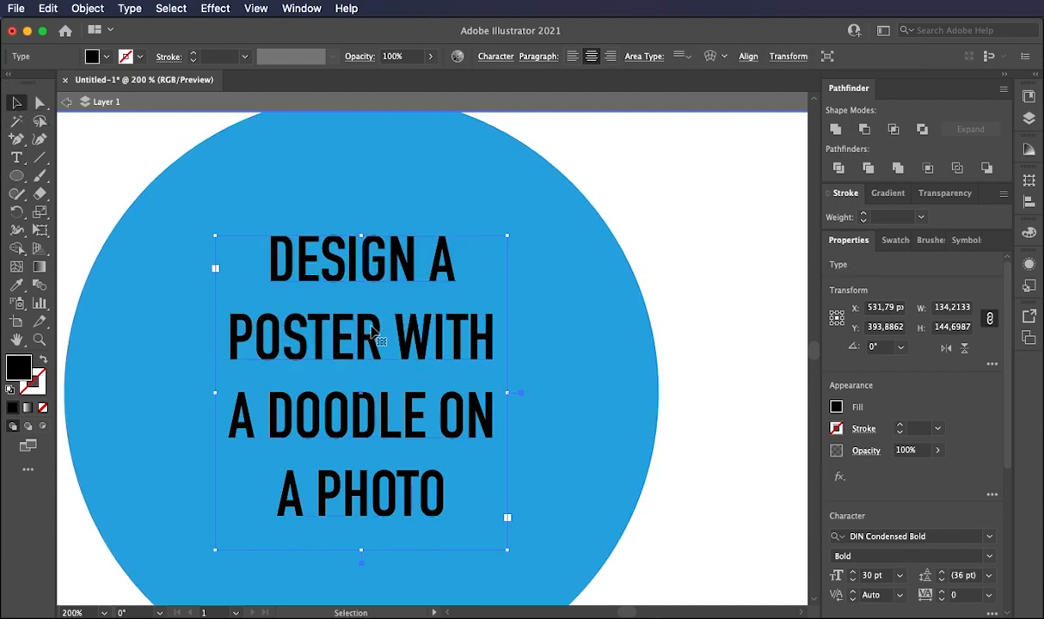
{"action": "right_click", "coordinate": [371, 340]}
{"action": "left_click", "coordinate": [473, 480]}
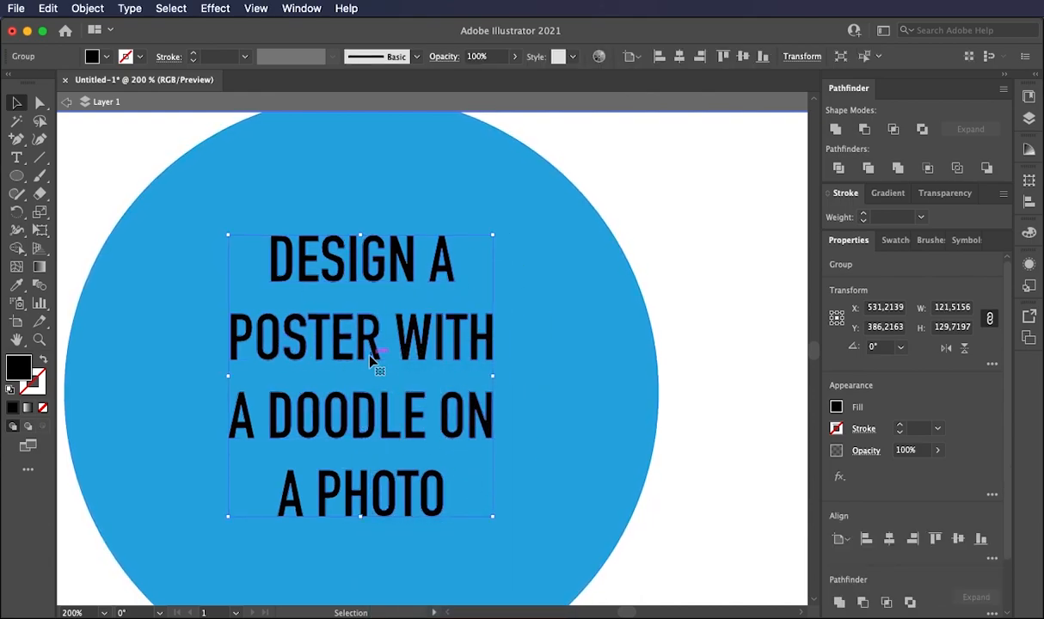
- Cut the outlined text out of the blue circle with Minus Front, and undo both the cut and the outlining
{"action": "left_click", "coordinate": [618, 402], "text": "shift"}
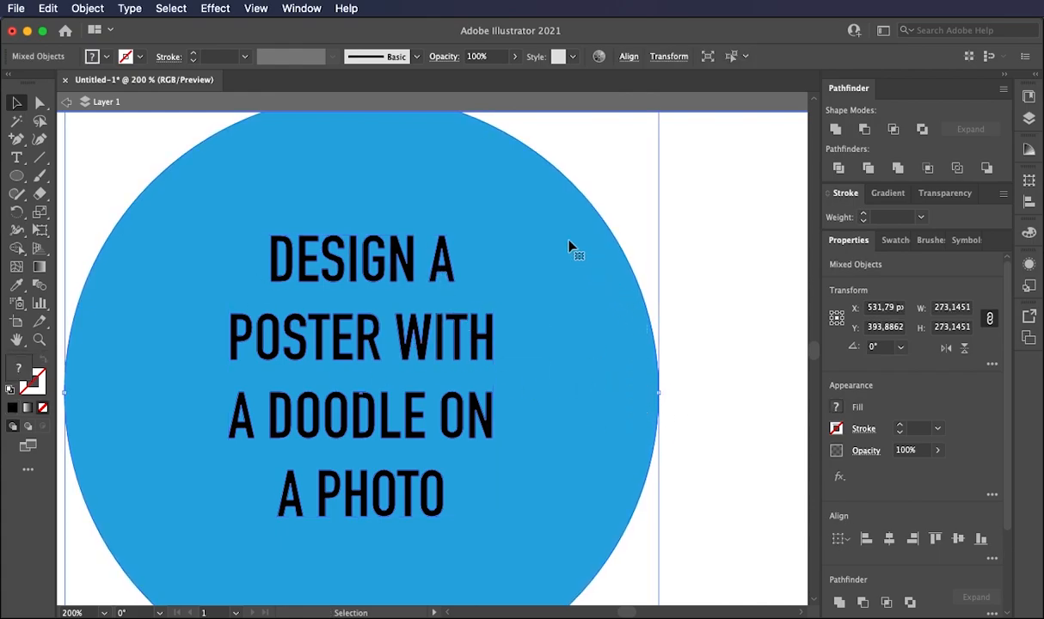
{"action": "left_click", "coordinate": [865, 129]}
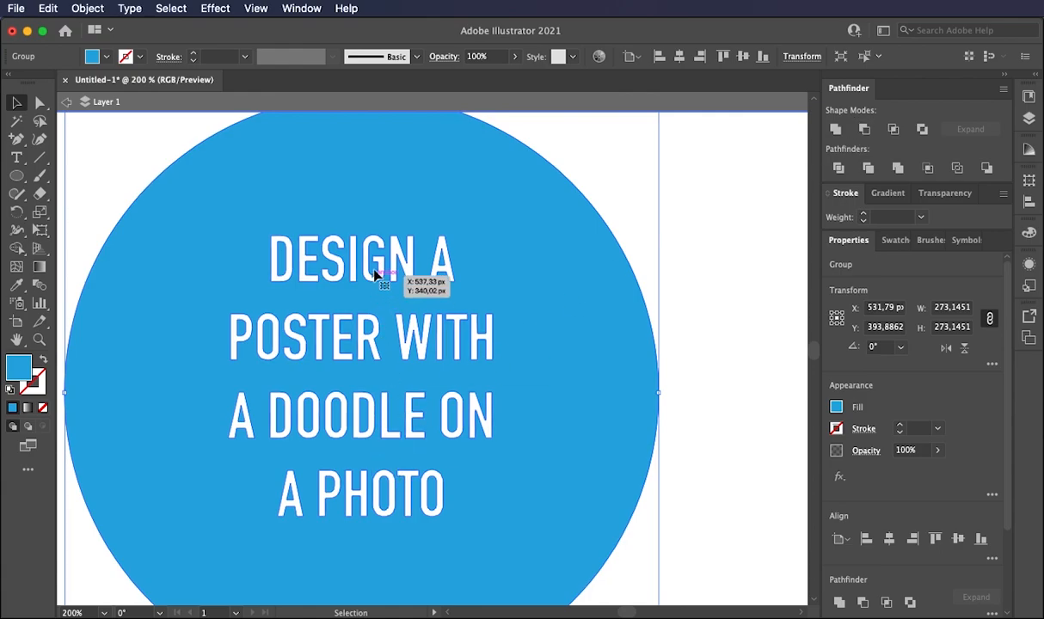
{"action": "left_click", "coordinate": [38, 340]}
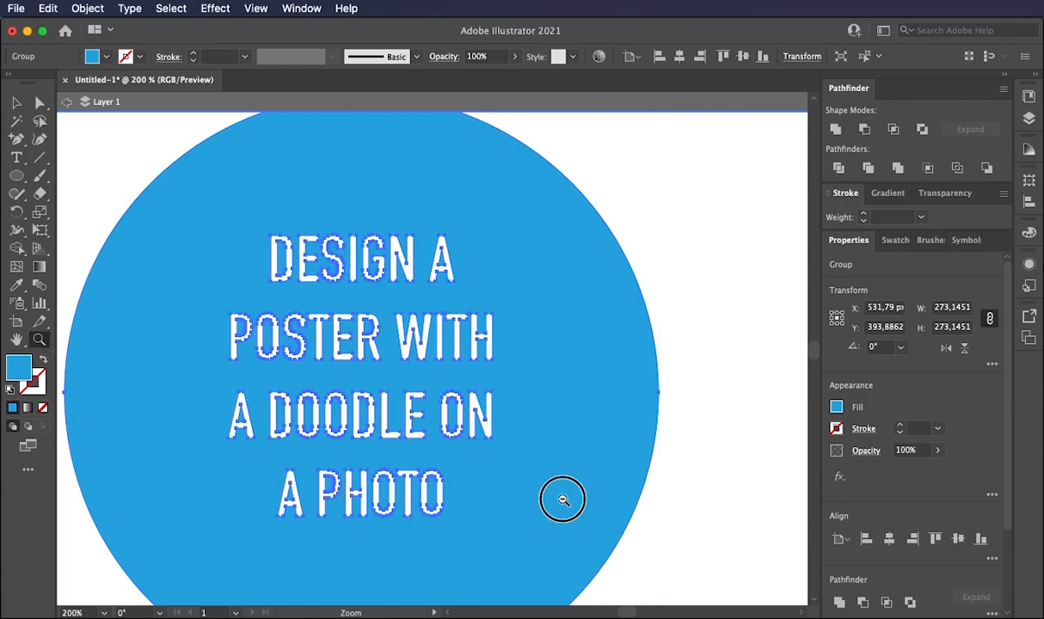
{"action": "left_click", "coordinate": [566, 497], "text": "alt"}
{"action": "left_click", "coordinate": [315, 378], "text": "alt"}
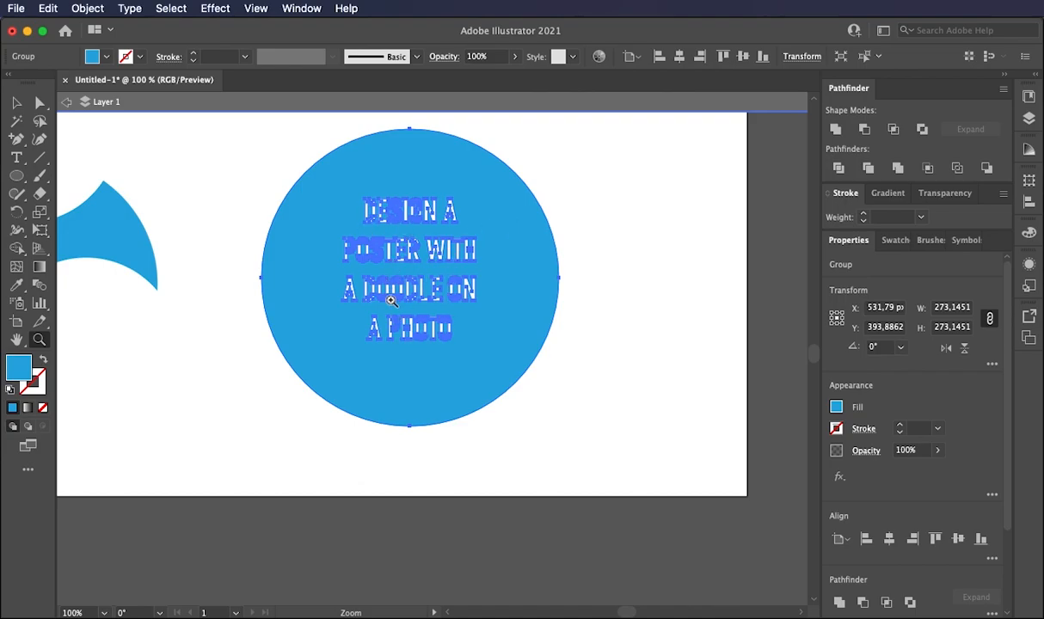
{"action": "key", "text": "super+z"}
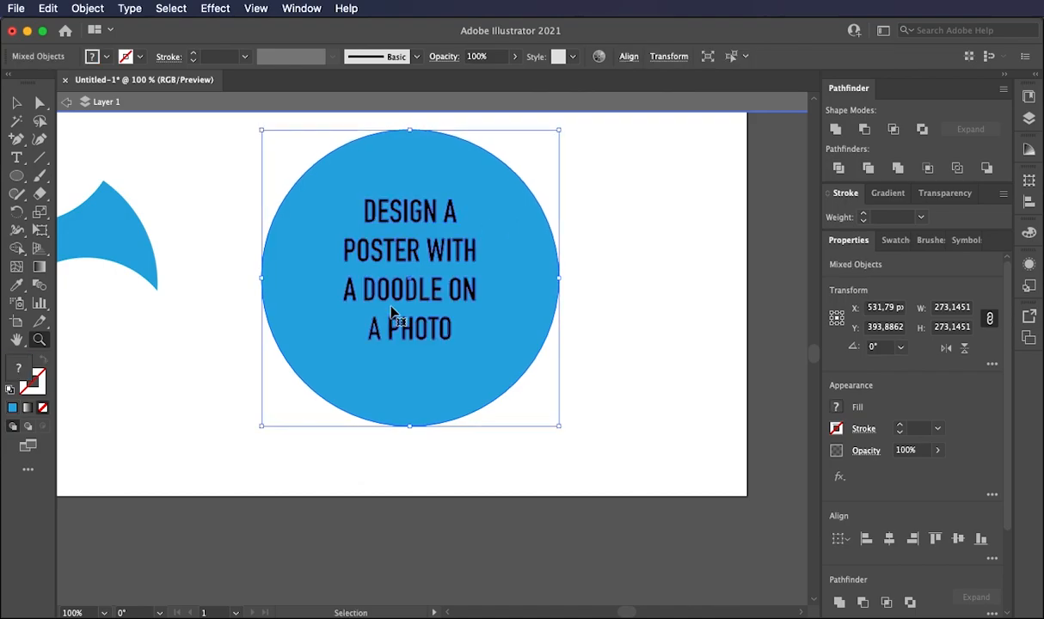
{"action": "key", "text": "super+z"}
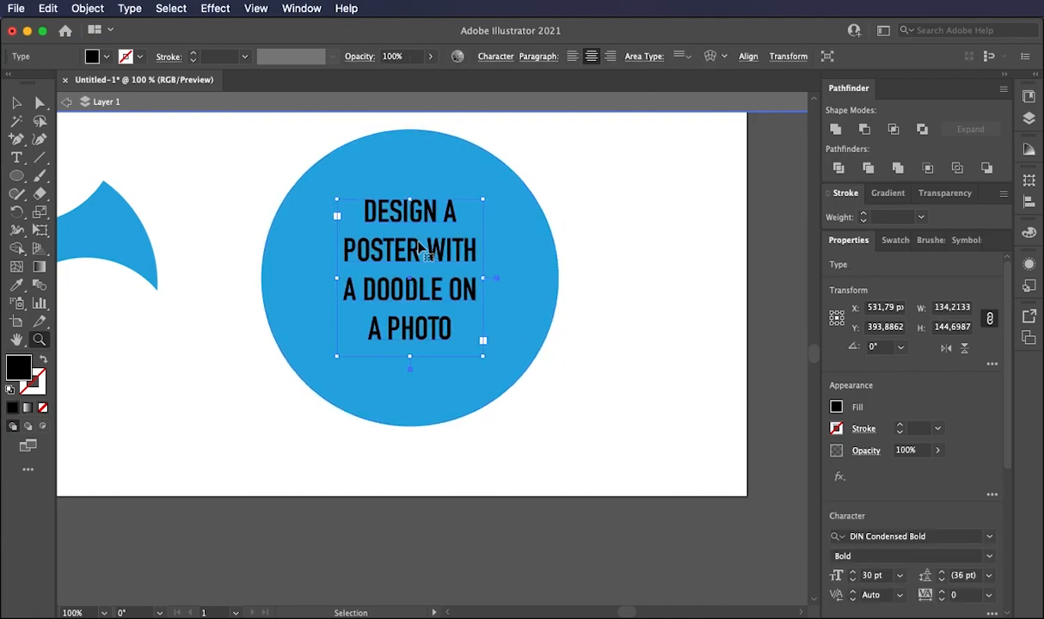
- Set the font size of the whole text on the blue circle to 35 pt
{"action": "left_click", "coordinate": [16, 157]}
{"action": "left_click", "coordinate": [400, 275]}
{"action": "left_click_drag", "start_coordinate": [437, 331], "coordinate": [410, 155]}
{"action": "left_click", "coordinate": [496, 56]}
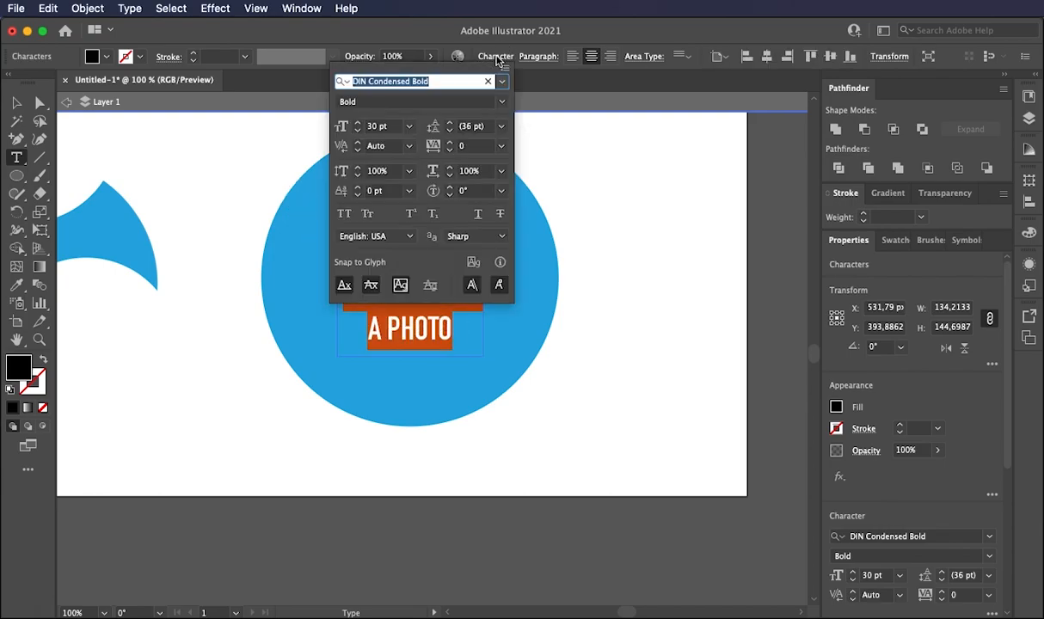
{"action": "left_click", "coordinate": [358, 126]}
{"action": "left_click", "coordinate": [357, 126]}
{"action": "left_click", "coordinate": [357, 126]}
{"action": "left_click", "coordinate": [358, 126]}
{"action": "left_click", "coordinate": [357, 126]}
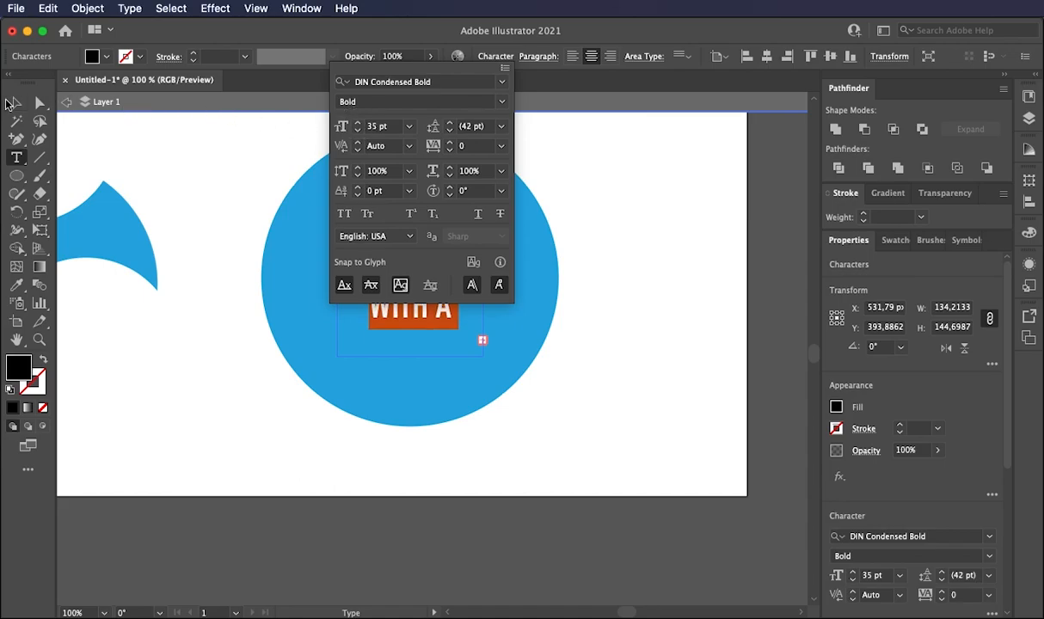
{"action": "key", "text": "Escape"}
{"action": "key", "text": "Escape"}
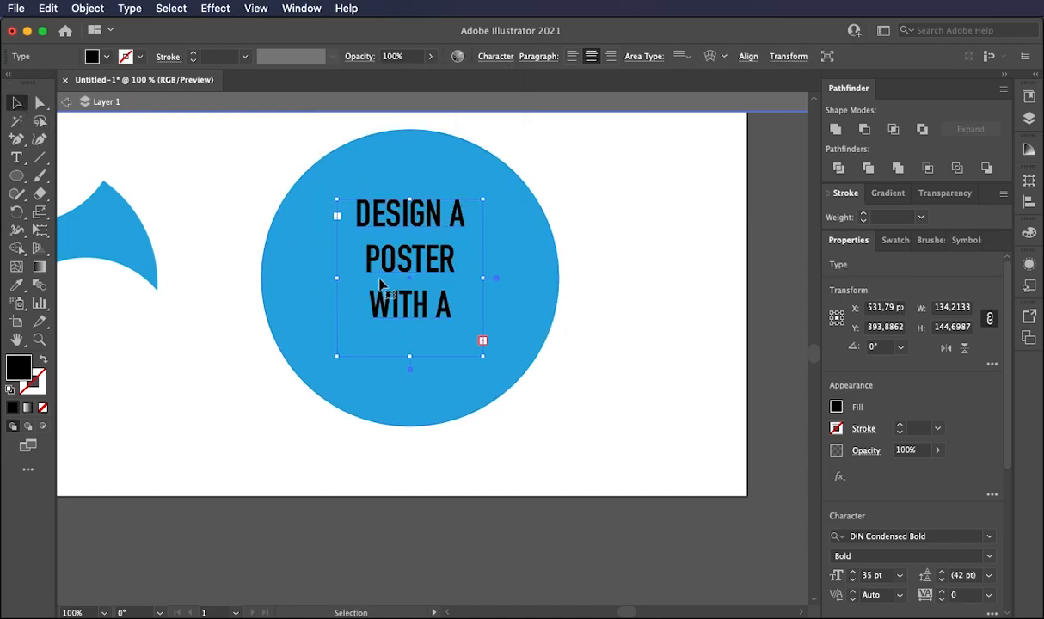
- Enlarge the text frame to about 138 by 205 px and position the center-aligned text near the middle of the blue circle
{"action": "mouse_move", "coordinate": [482, 355]}
{"action": "left_mouse_down"}
{"action": "mouse_move", "coordinate": [468, 416]}
{"action": "mouse_move", "coordinate": [434, 410]}
{"action": "mouse_move", "coordinate": [454, 414]}
{"action": "mouse_move", "coordinate": [487, 390]}
{"action": "mouse_move", "coordinate": [482, 374]}
{"action": "mouse_move", "coordinate": [485, 425]}
{"action": "left_mouse_up"}
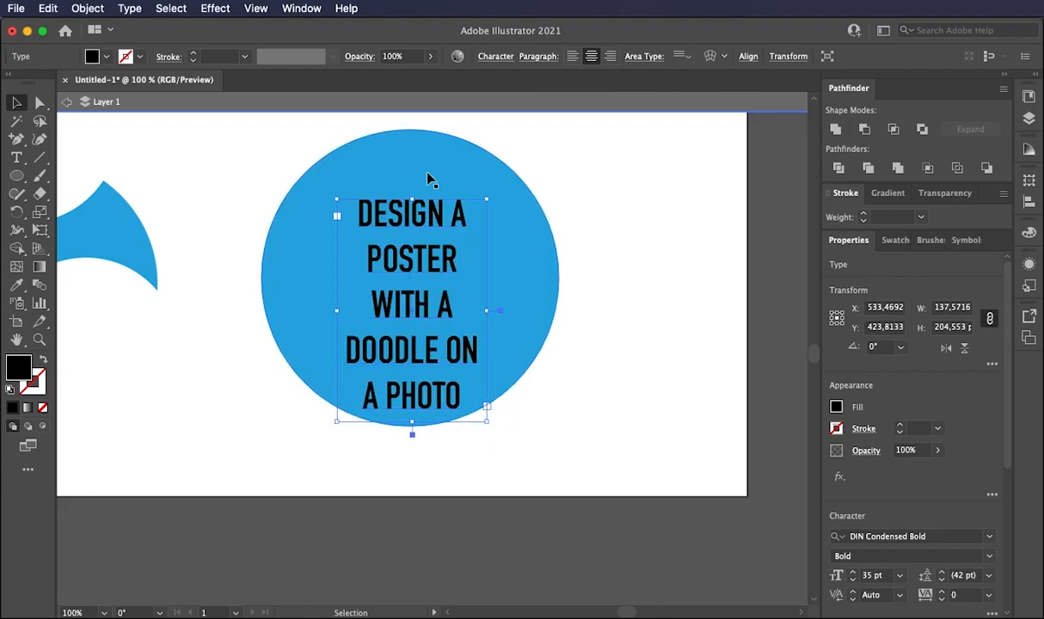
{"action": "left_click_drag", "start_coordinate": [431, 205], "coordinate": [430, 172]}
{"action": "left_click", "coordinate": [572, 56]}
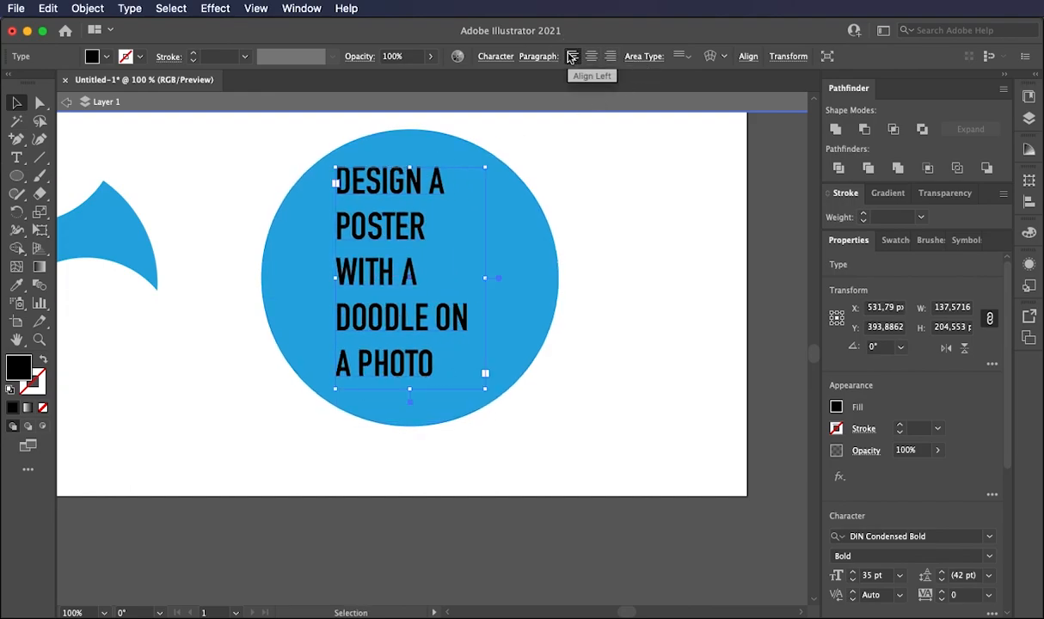
{"action": "left_click", "coordinate": [591, 56]}
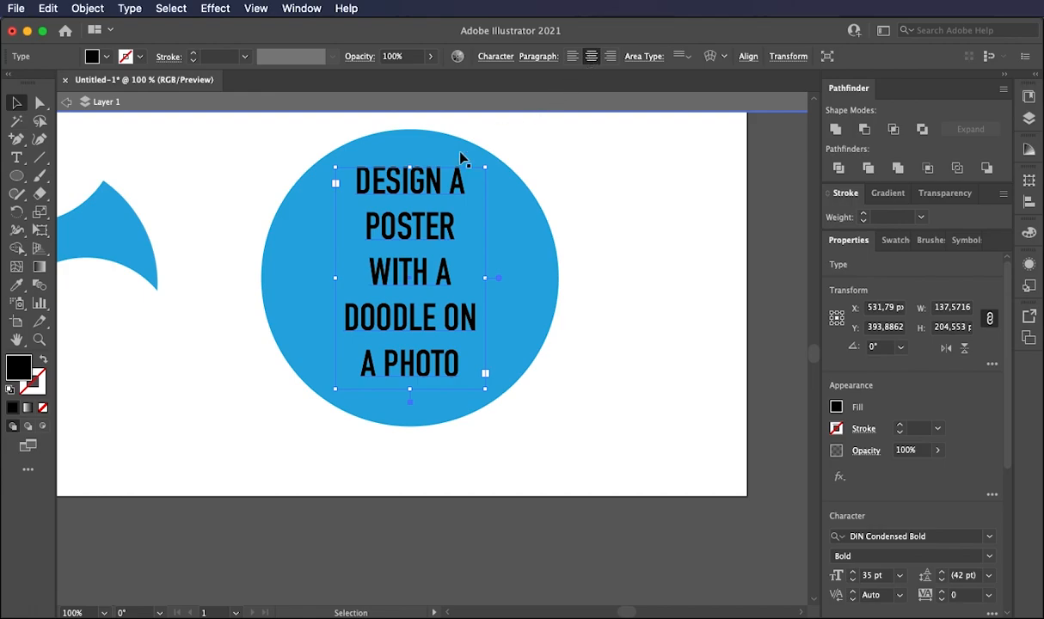
{"action": "mouse_move", "coordinate": [441, 172]}
{"action": "left_mouse_down"}
{"action": "mouse_move", "coordinate": [427, 169]}
{"action": "mouse_move", "coordinate": [445, 169]}
{"action": "mouse_move", "coordinate": [436, 181]}
{"action": "mouse_move", "coordinate": [429, 169]}
{"action": "mouse_move", "coordinate": [435, 177]}
{"action": "left_mouse_up"}
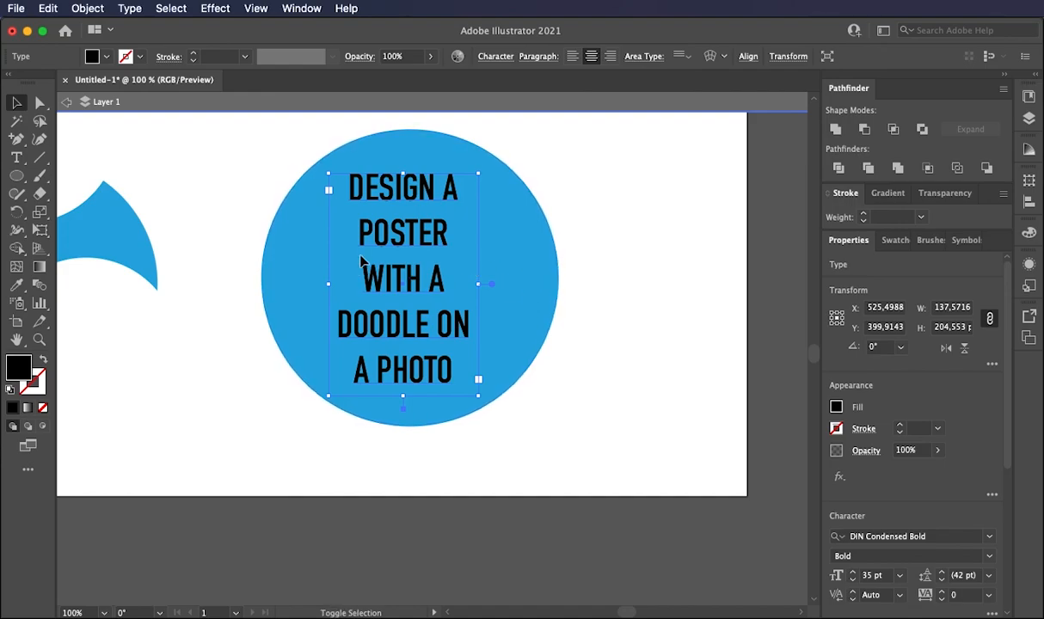
- Combine the live text and the blue circle into an editable compound shape using Minus Front
{"action": "left_click", "coordinate": [530, 275], "text": "shift"}
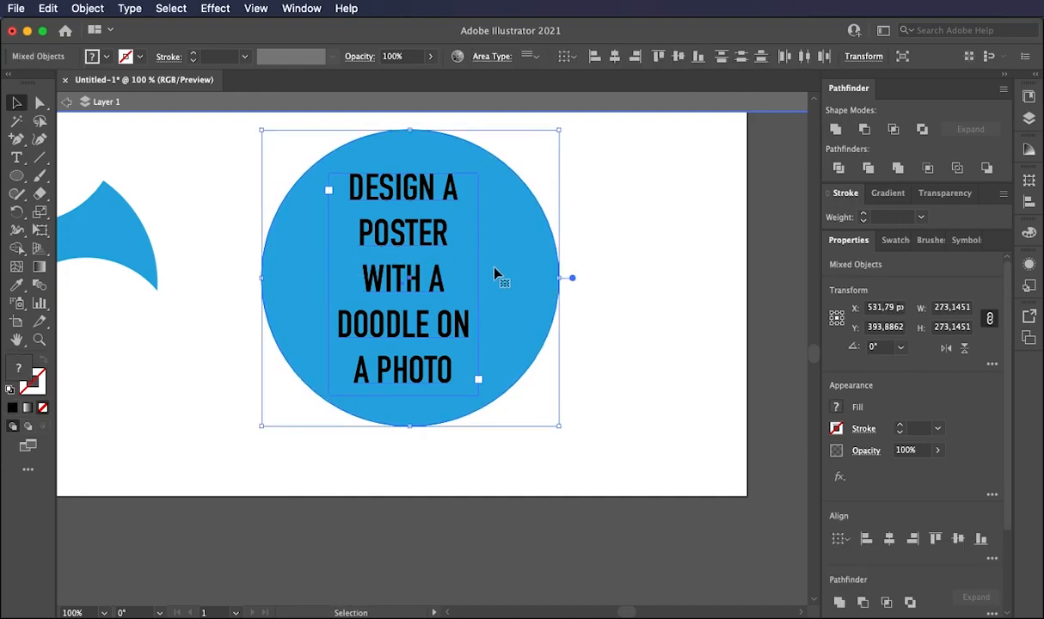
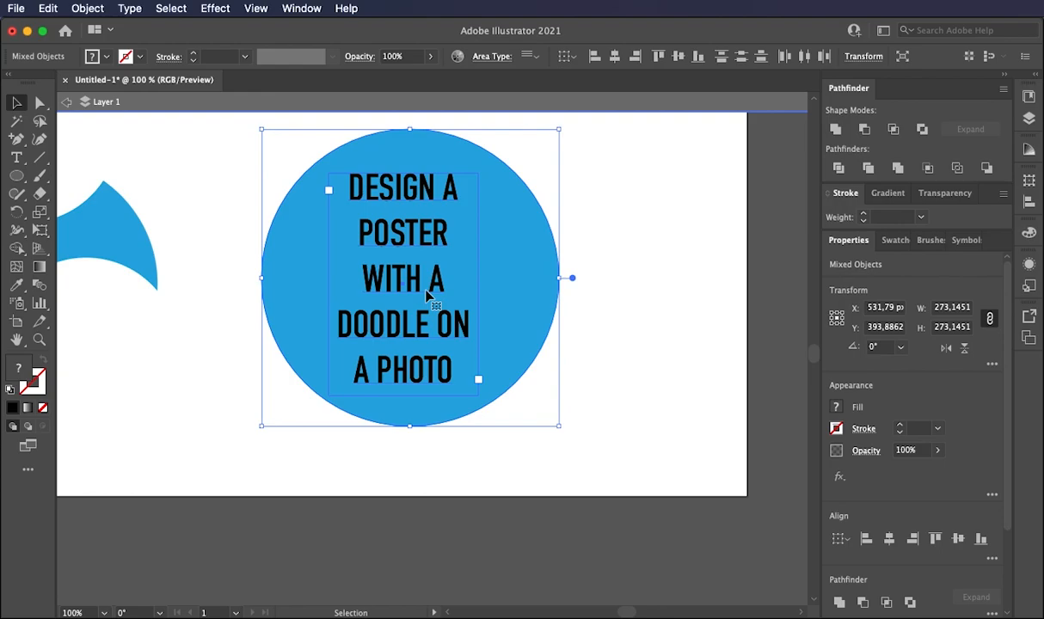
{"action": "key", "text": "a"}
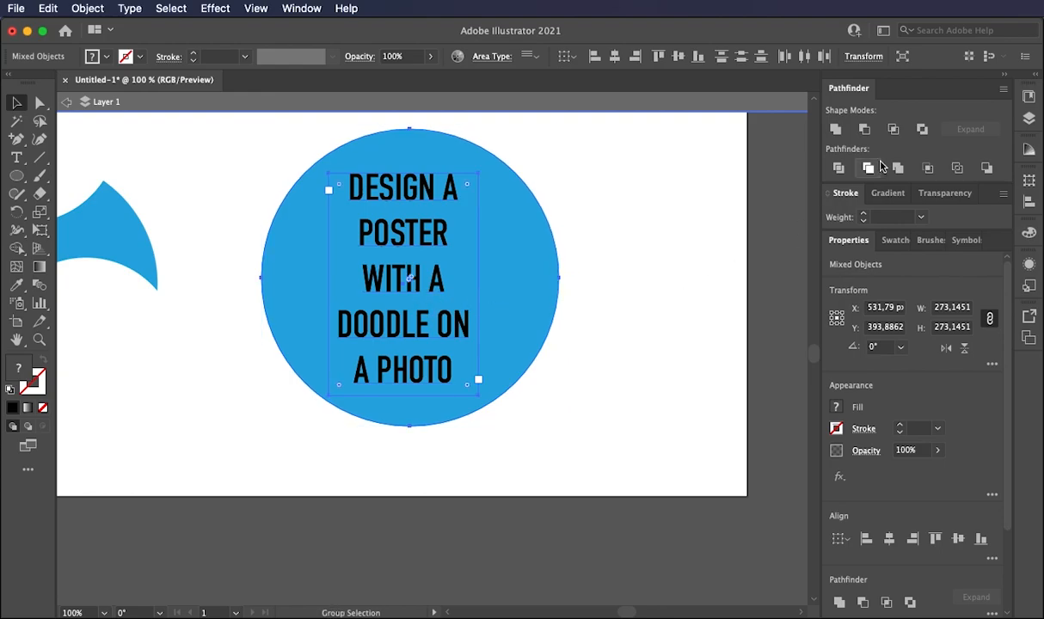
{"action": "left_click", "coordinate": [864, 129], "text": "alt"}
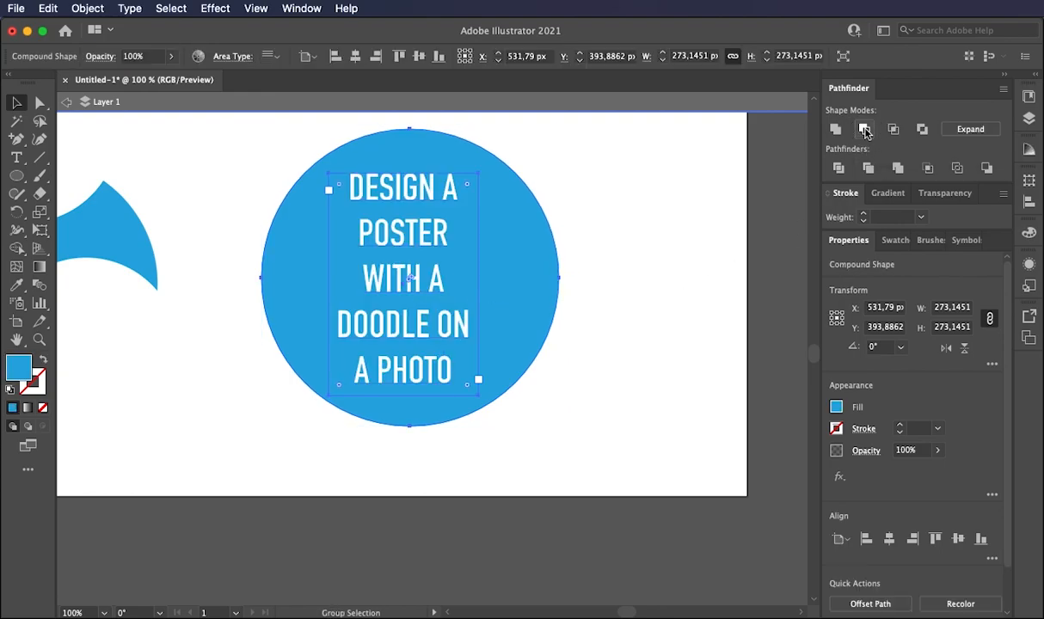
{"action": "key", "text": "v"}
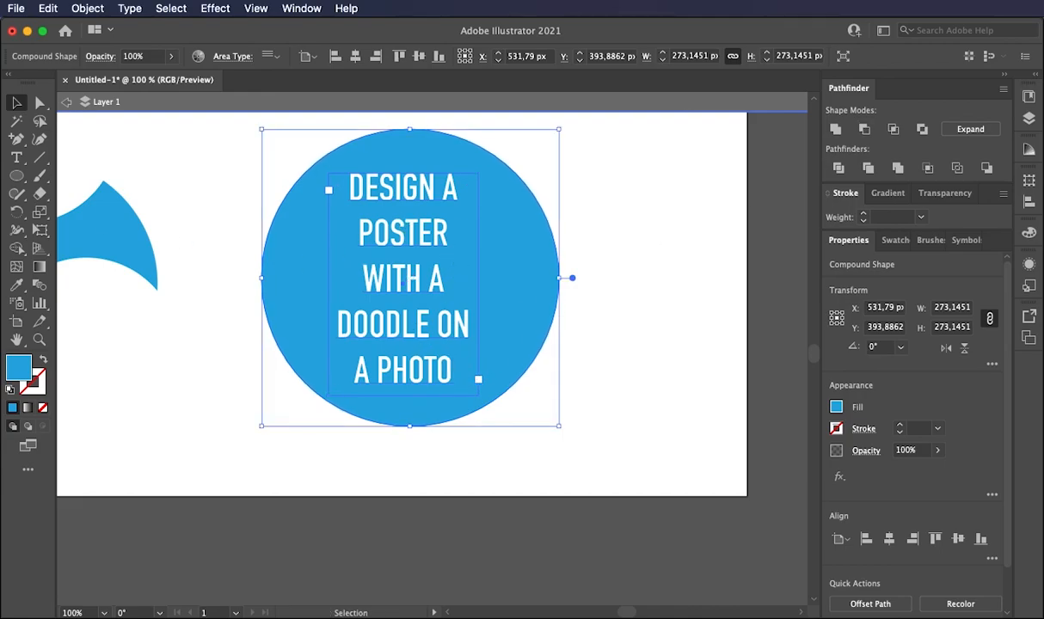
- Select the live text inside the compound shape with the Type tool and move its frame leftward within the circle
{"action": "left_click", "coordinate": [17, 159]}
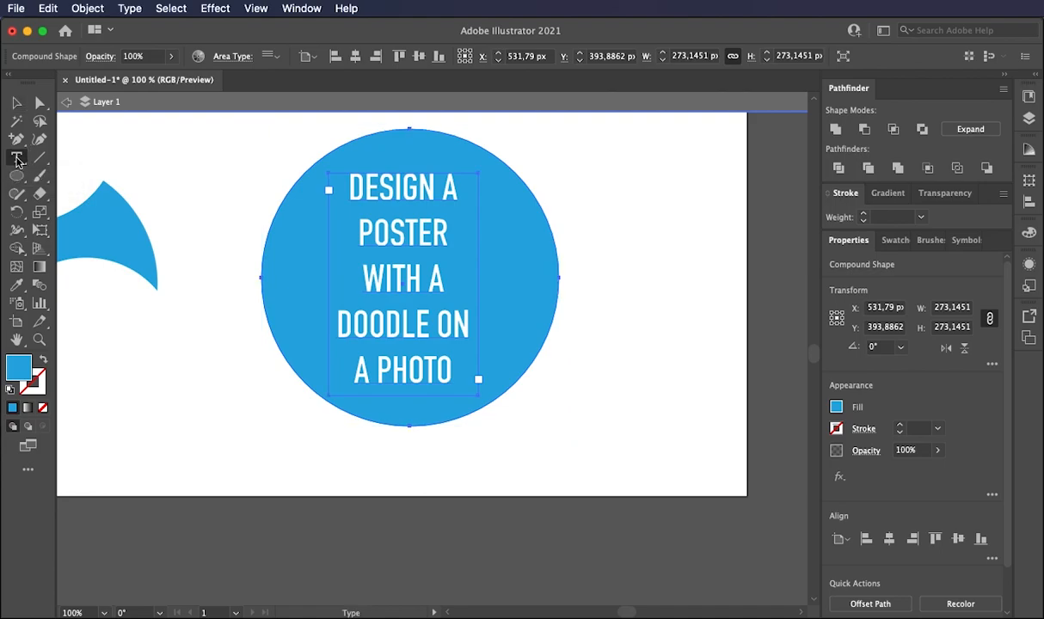
{"action": "mouse_move", "coordinate": [437, 325]}
{"action": "left_mouse_down"}
{"action": "mouse_move", "coordinate": [345, 275]}
{"action": "mouse_move", "coordinate": [334, 196]}
{"action": "mouse_move", "coordinate": [337, 244]}
{"action": "mouse_move", "coordinate": [469, 327]}
{"action": "left_mouse_up"}
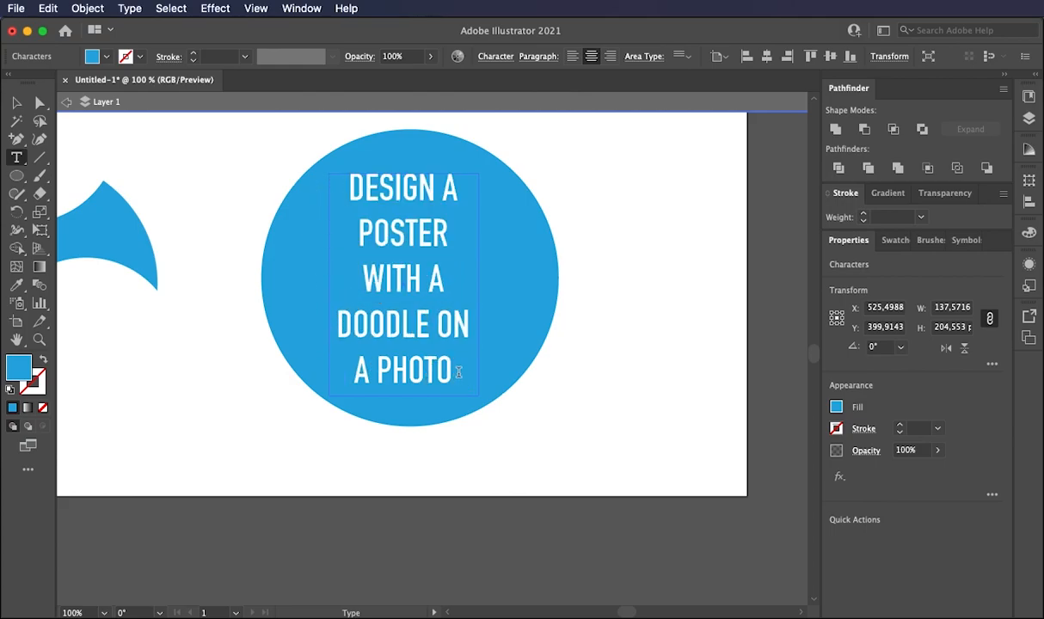
{"action": "left_click_drag", "start_coordinate": [456, 371], "coordinate": [319, 181]}
{"action": "left_click", "coordinate": [16, 102]}
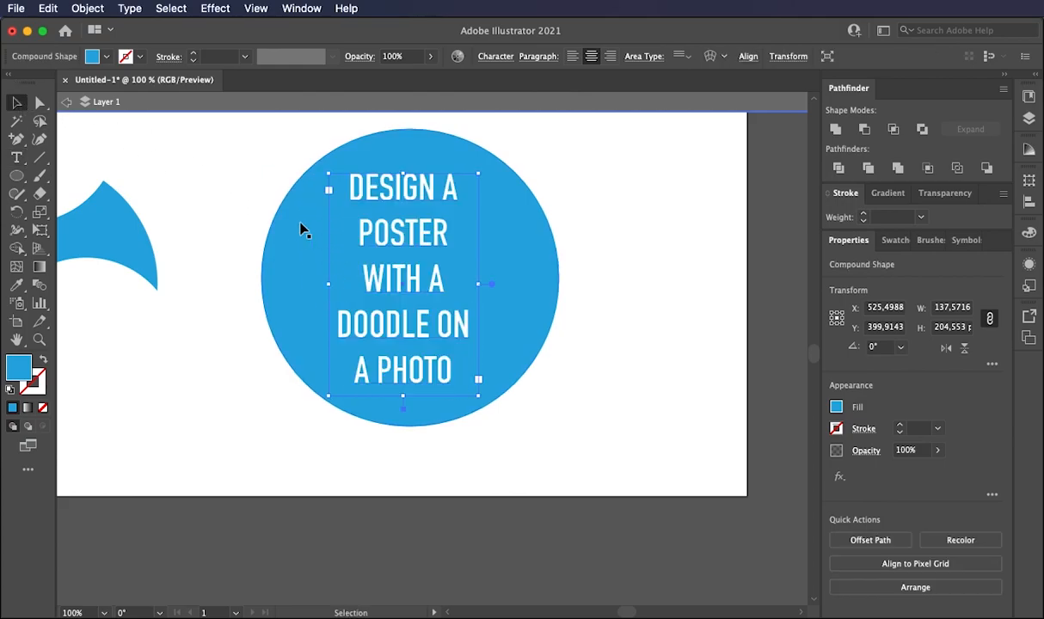
{"action": "left_click_drag", "start_coordinate": [410, 285], "coordinate": [345, 281]}
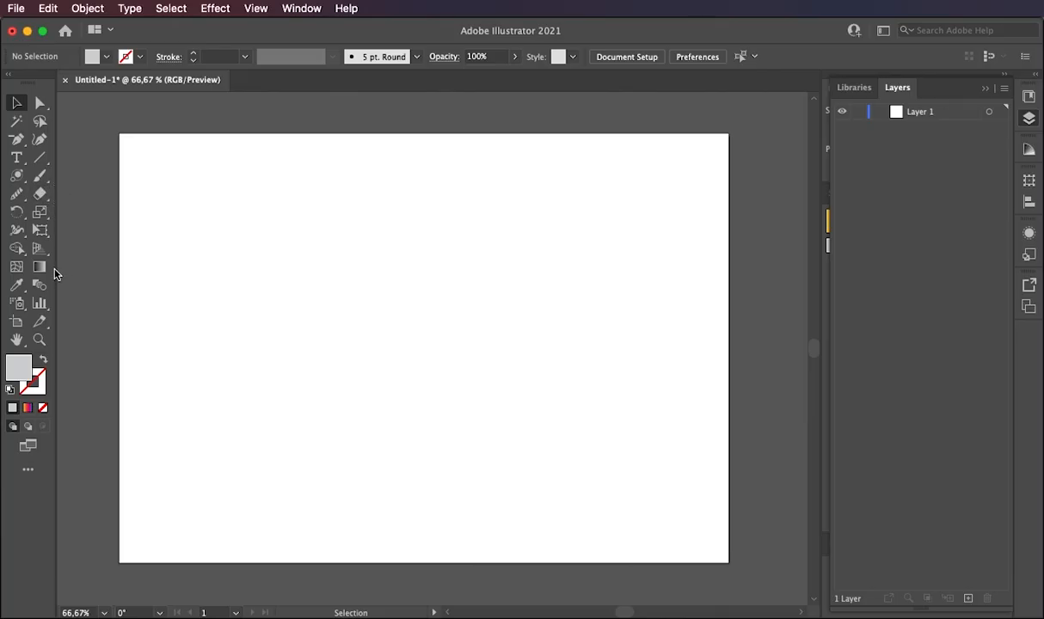
- Add an area text frame near the blank artboard's upper-left corner reading "let's check out the type tool"
{"action": "left_click", "coordinate": [16, 159]}
{"action": "left_click_drag", "start_coordinate": [148, 158], "coordinate": [399, 217]}
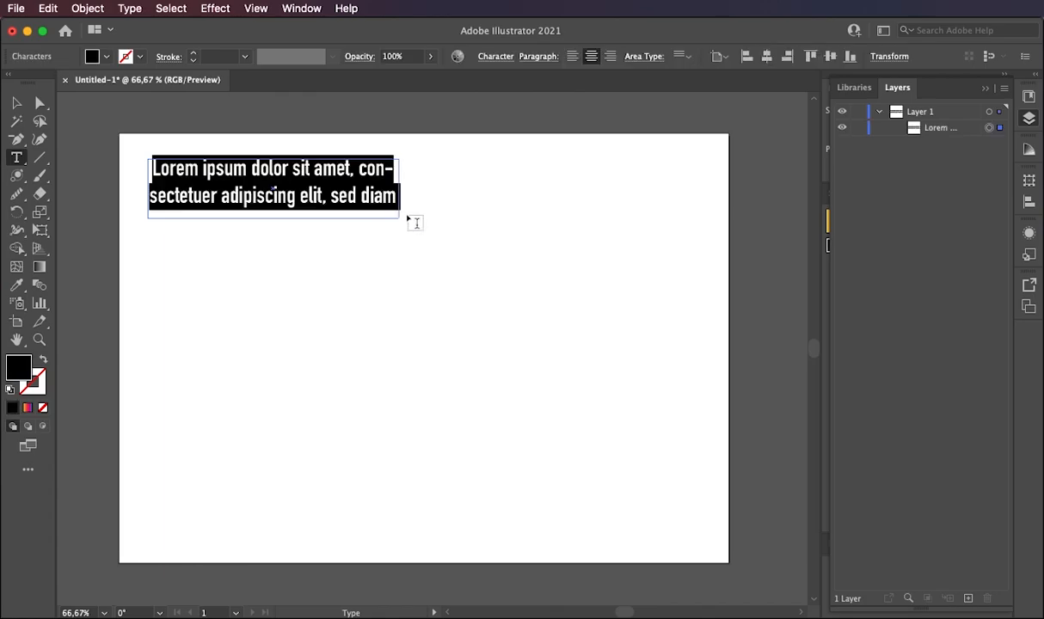
{"action": "type", "text": "let"}
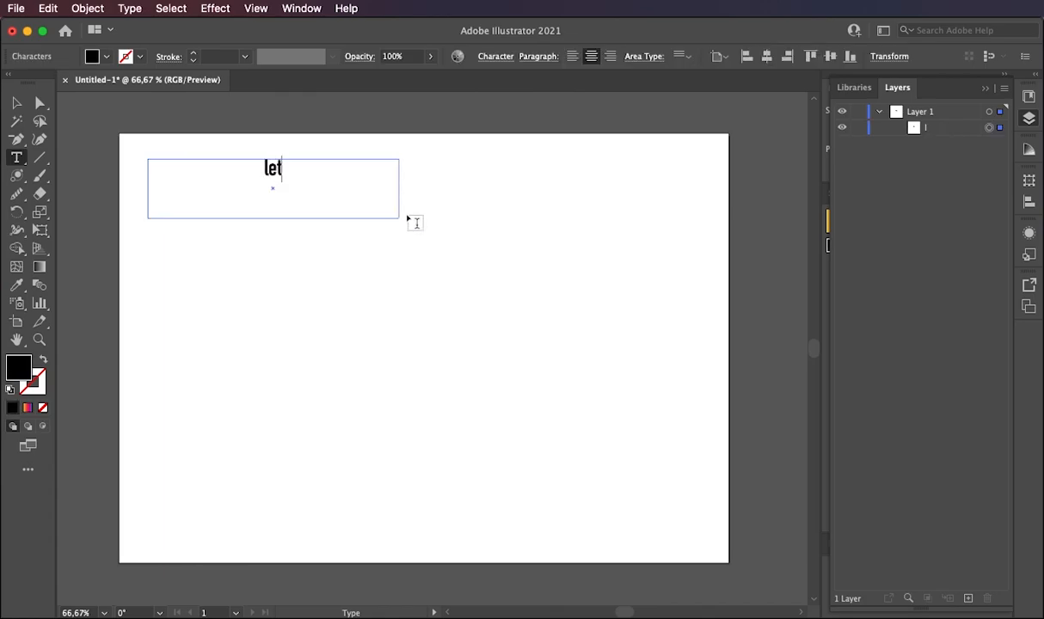
{"action": "type", "text": "'s check"}
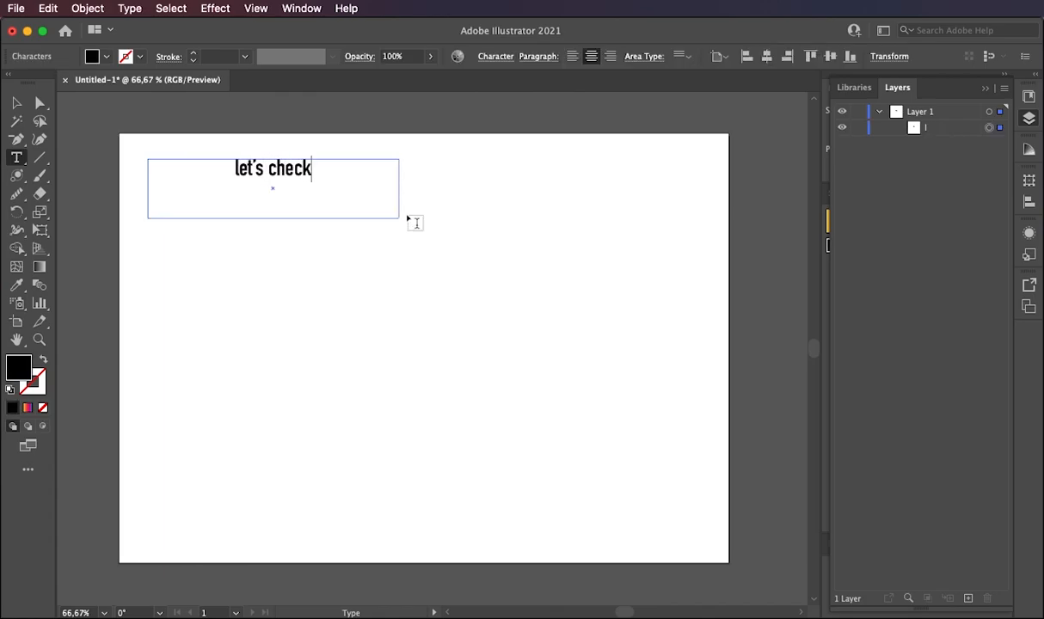
{"action": "type", "text": " out ty"}
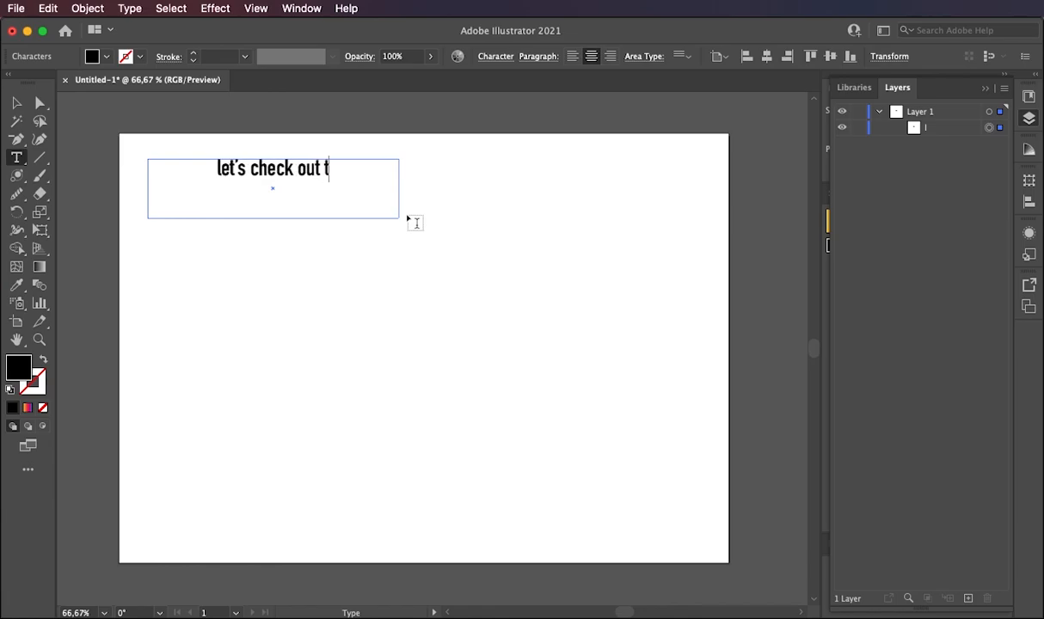
{"action": "key", "text": "BackSpace"}
{"action": "key", "text": "BackSpace"}
{"action": "type", "text": "th"}
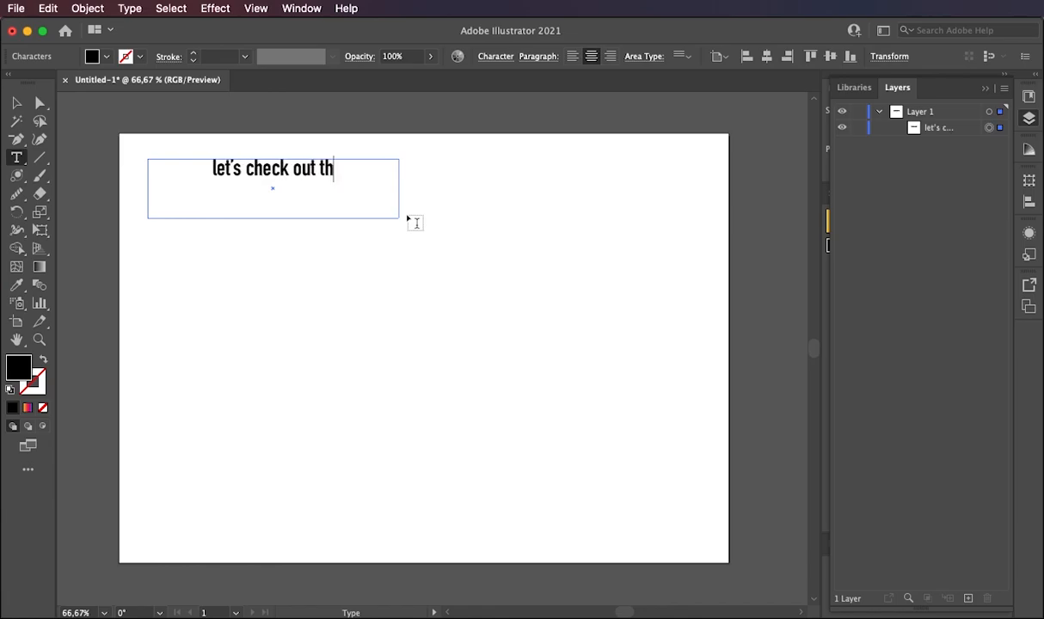
{"action": "type", "text": "e type tool"}
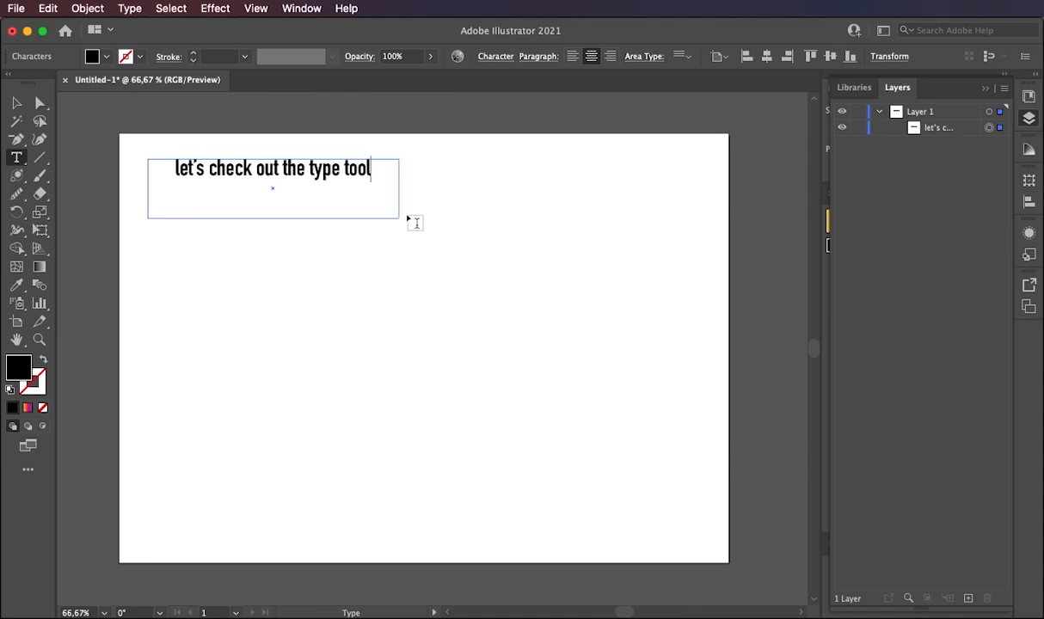
- Shorten the new text frame to fit its single line of text and deselect it
{"action": "left_click", "coordinate": [18, 104]}
{"action": "left_click_drag", "start_coordinate": [274, 219], "coordinate": [271, 181]}
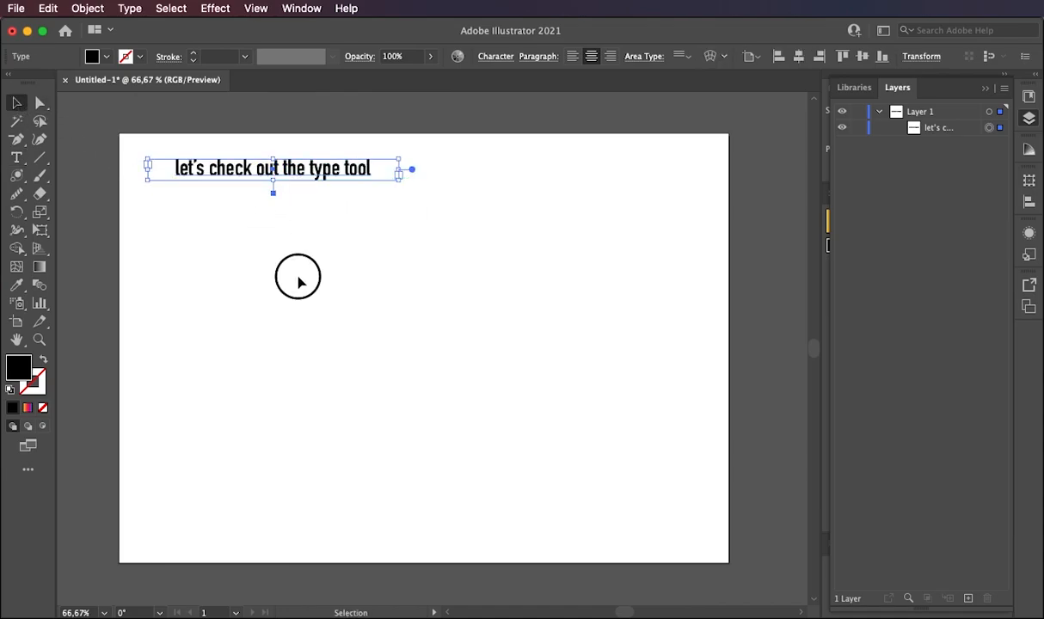
{"action": "left_click", "coordinate": [299, 279]}
- Display the variants of the Type tool
{"action": "left_click", "coordinate": [16, 163]}
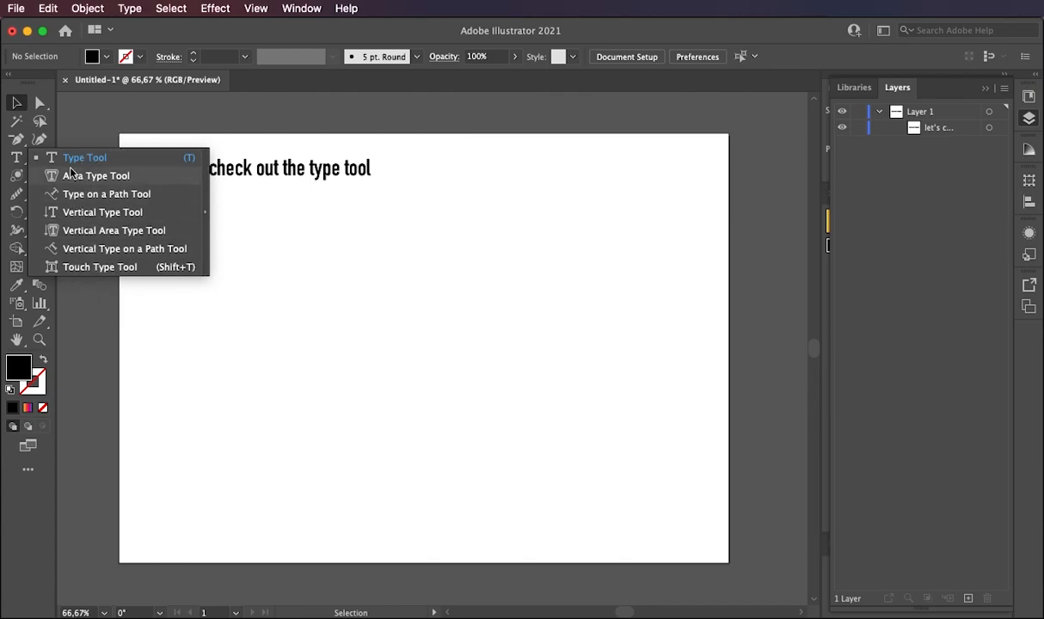
- Draw a large five-pointed star across the artboard and swap its fill and stroke for a black outline without fill
{"action": "left_click", "coordinate": [74, 127]}
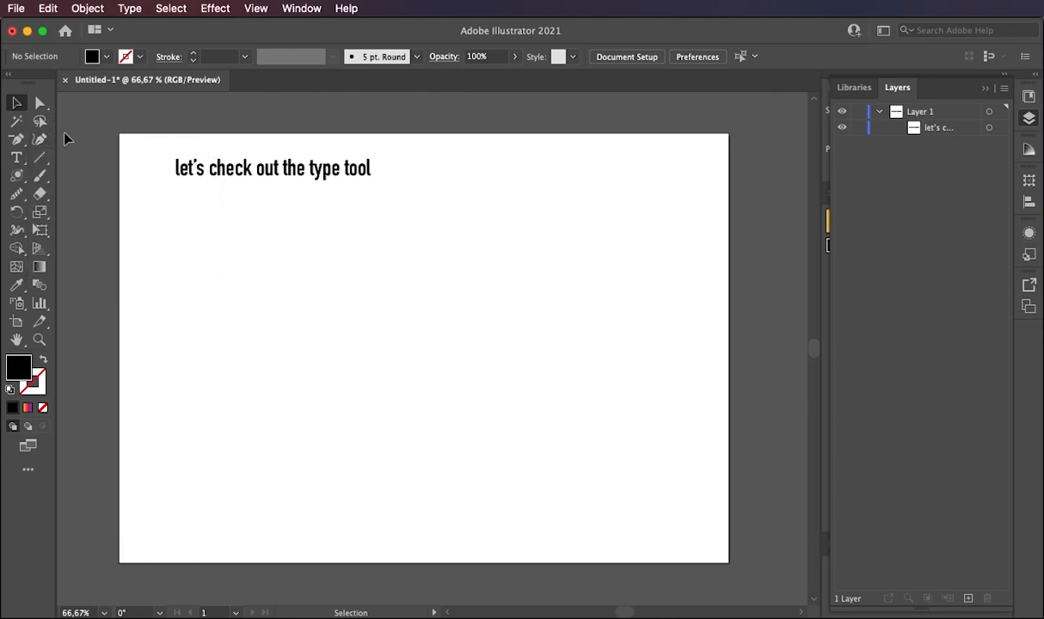
{"action": "left_click", "coordinate": [16, 176]}
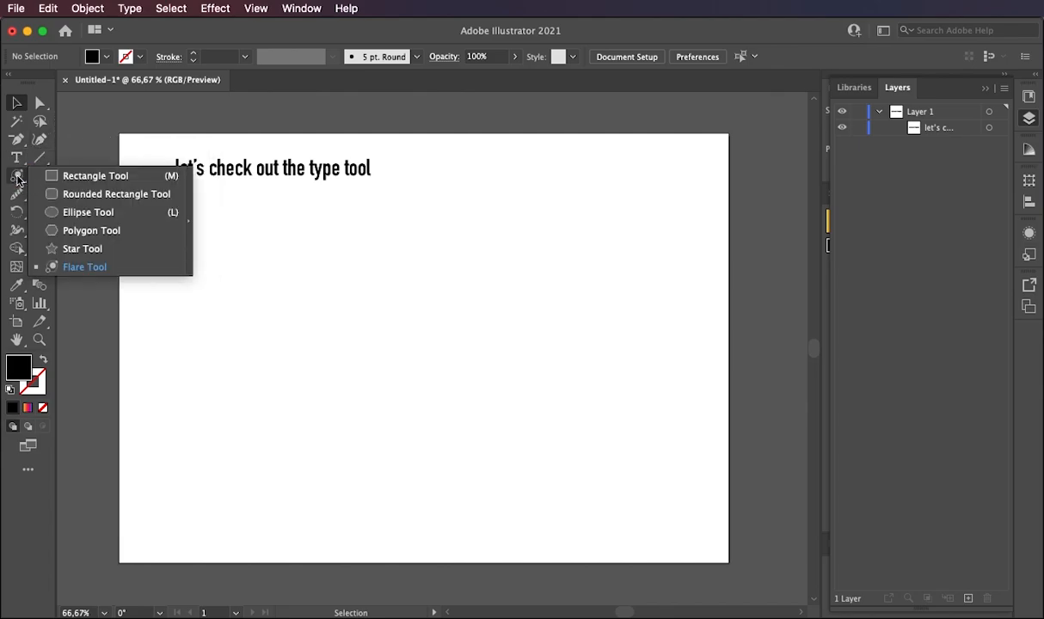
{"action": "left_click", "coordinate": [77, 250]}
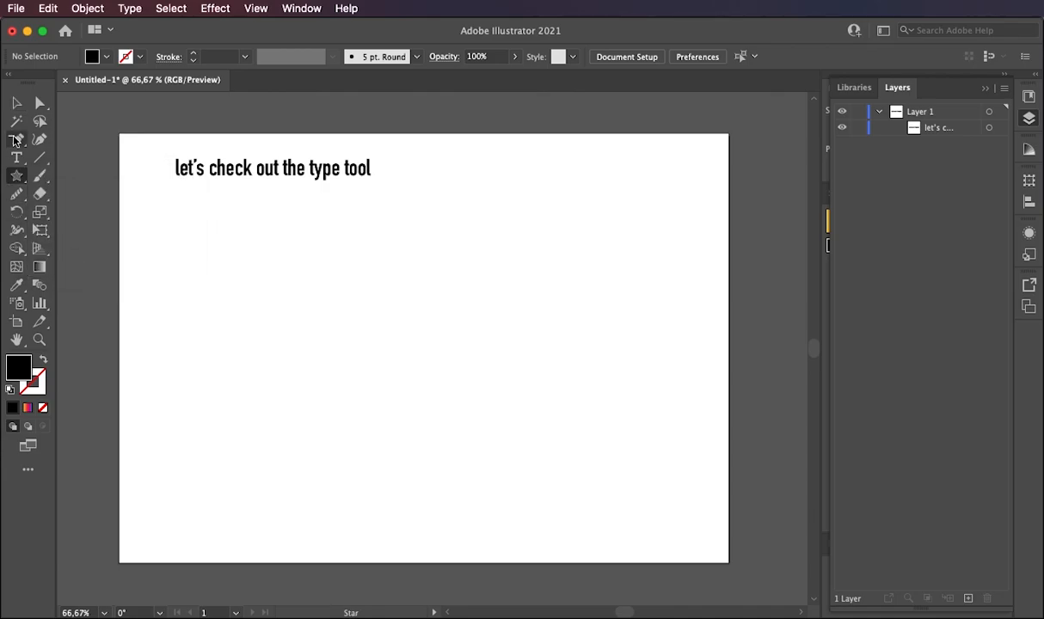
{"action": "left_click_drag", "start_coordinate": [169, 224], "coordinate": [309, 426]}
{"action": "left_click", "coordinate": [17, 102]}
{"action": "left_click_drag", "start_coordinate": [108, 111], "coordinate": [428, 250]}
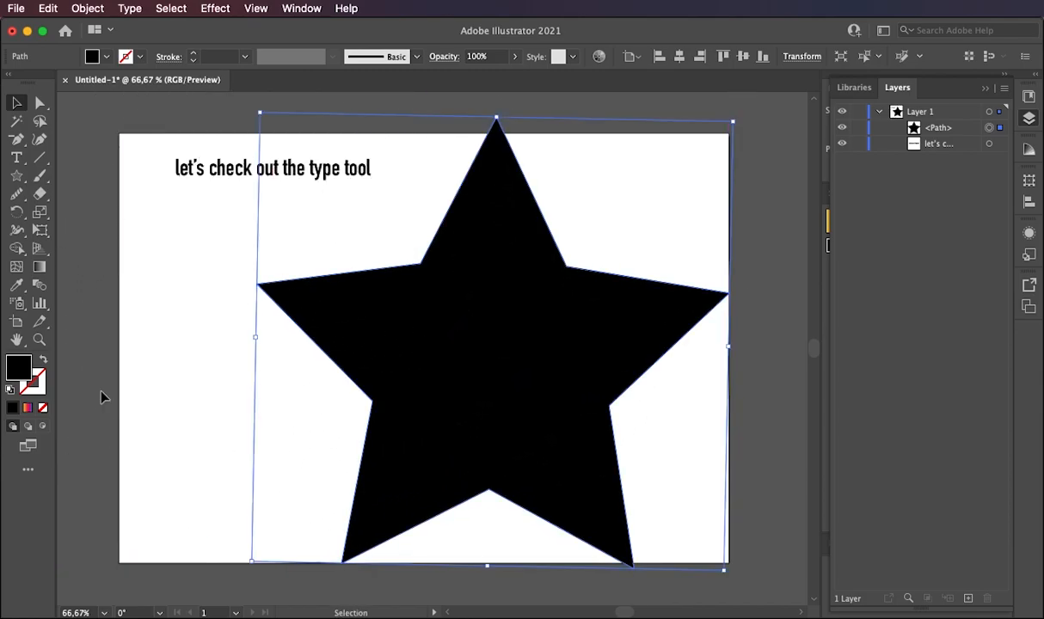
{"action": "left_click", "coordinate": [43, 362]}
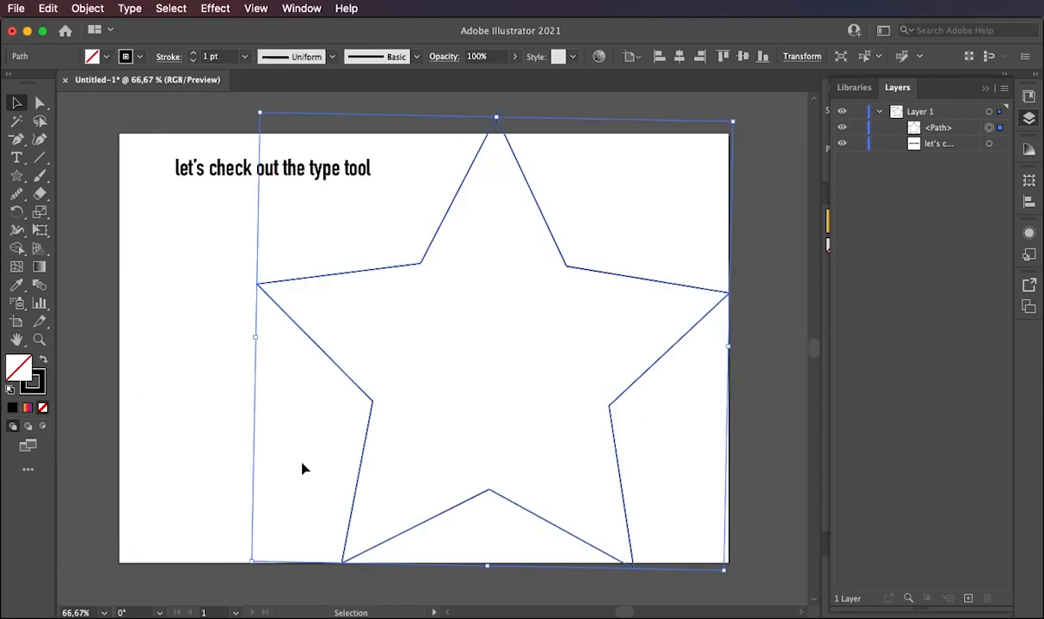
{"action": "left_click", "coordinate": [199, 434]}
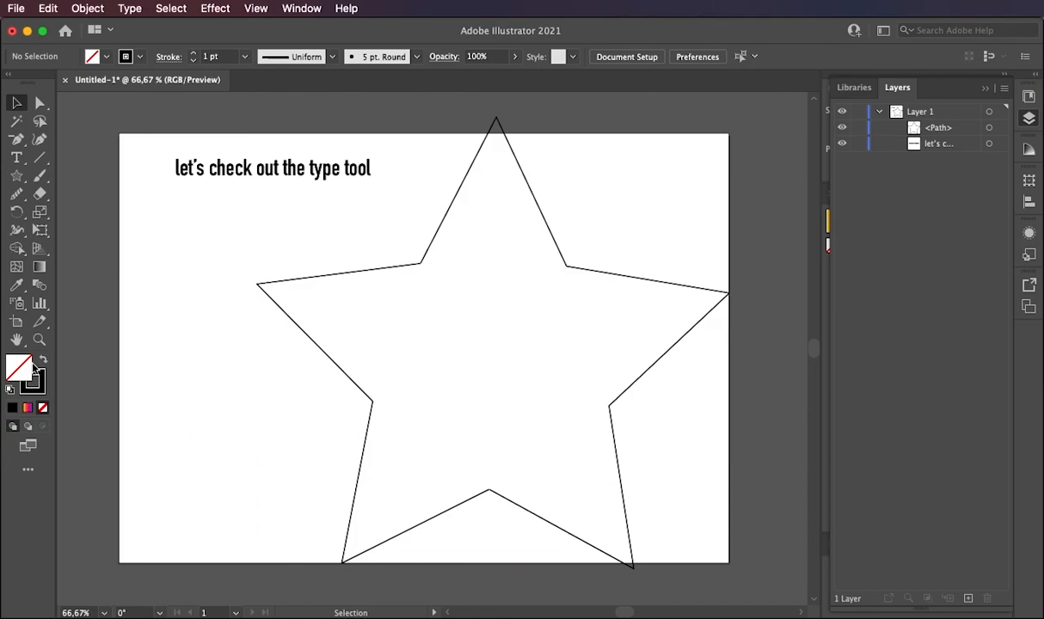
- Convert the star outline into an area type frame filled with placeholder text using the Area Type tool
{"action": "left_click", "coordinate": [15, 158]}
{"action": "left_click", "coordinate": [15, 158]}
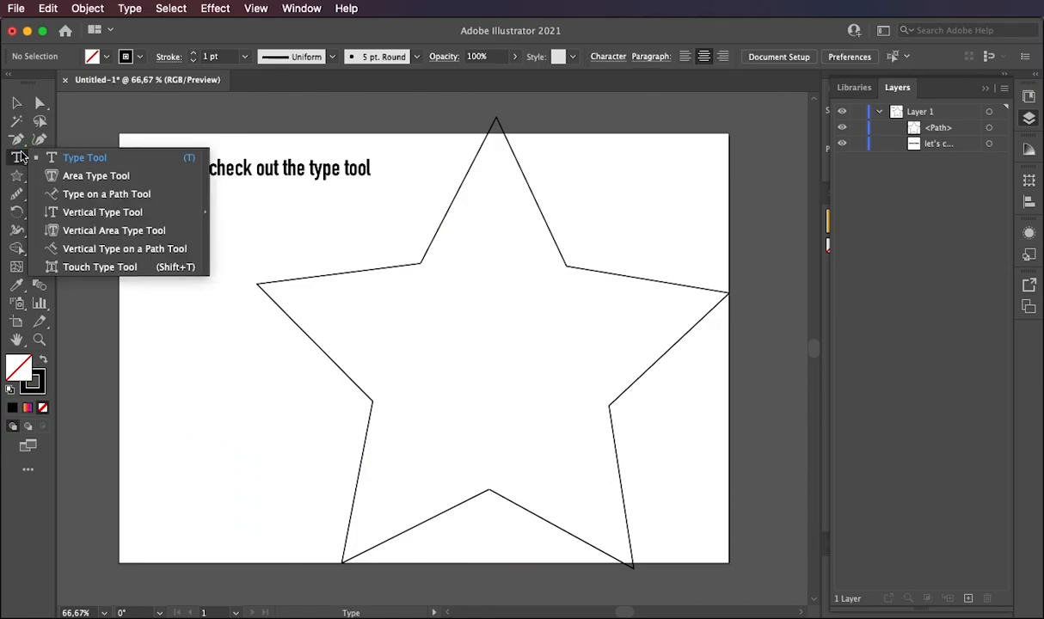
{"action": "left_click", "coordinate": [77, 179]}
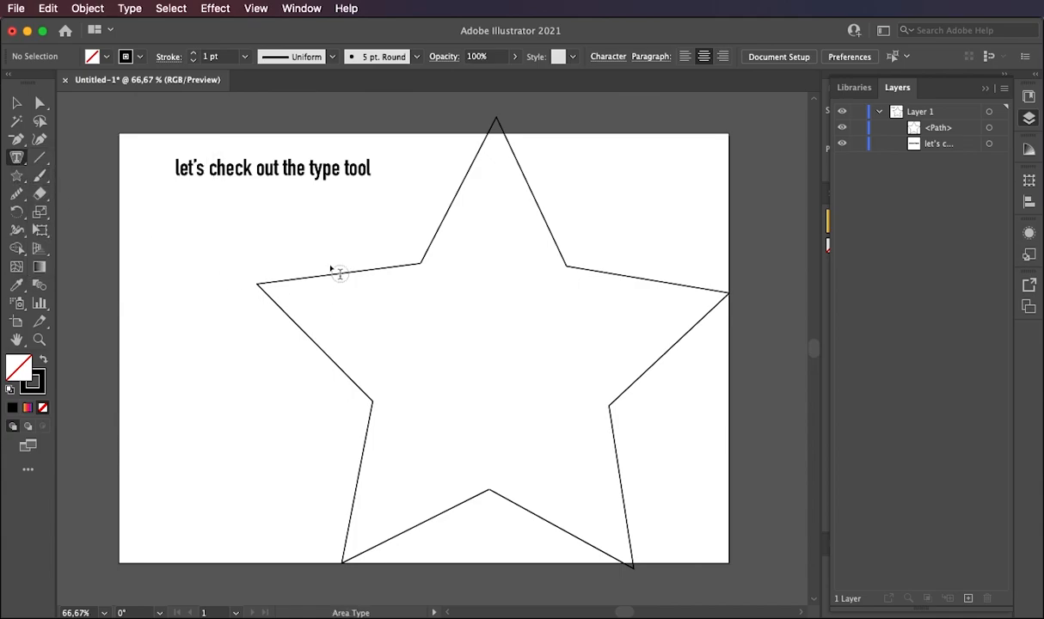
{"action": "left_click", "coordinate": [381, 270]}
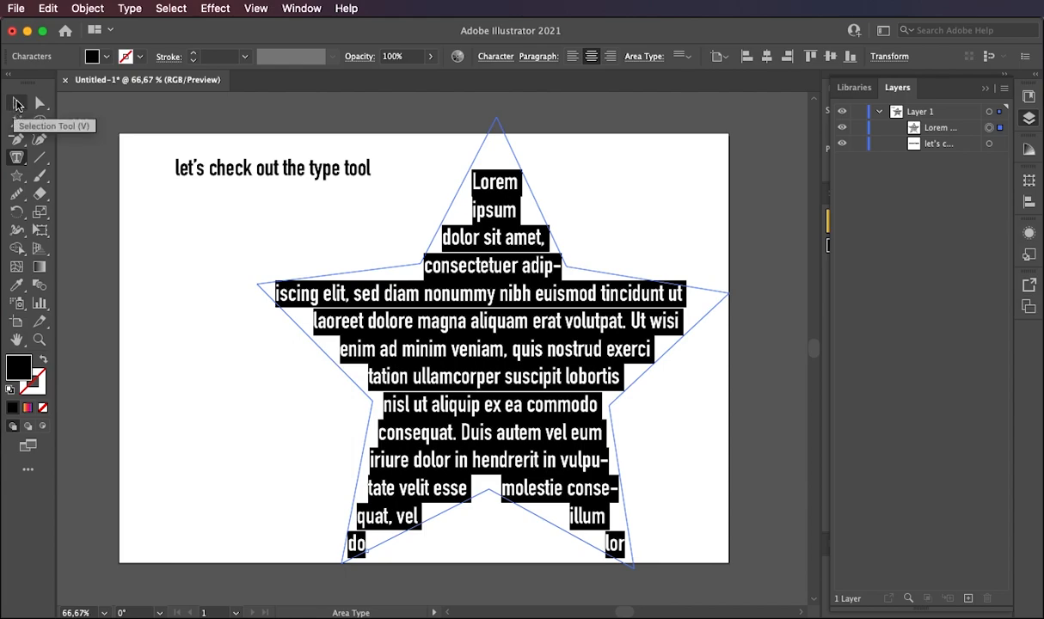
- Reduce the font size of the placeholder text in the star to 21 pt
{"action": "left_click", "coordinate": [495, 57]}
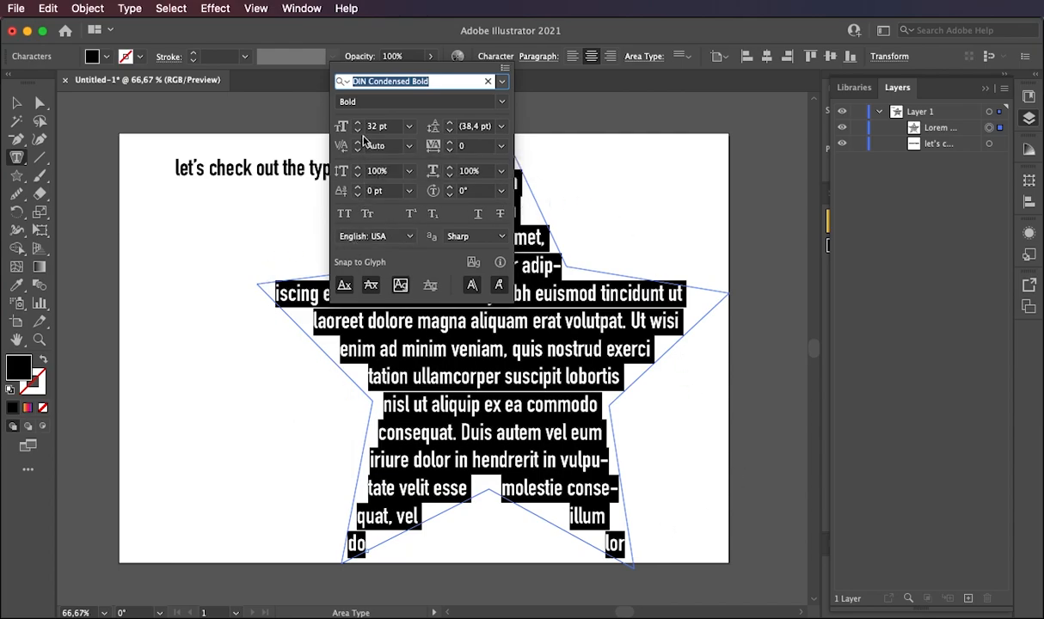
{"action": "left_click", "coordinate": [358, 131]}
{"action": "left_click", "coordinate": [357, 132]}
{"action": "left_click", "coordinate": [358, 132]}
{"action": "left_click", "coordinate": [358, 132]}
{"action": "left_click", "coordinate": [358, 132]}
{"action": "left_click", "coordinate": [358, 131]}
{"action": "left_click", "coordinate": [357, 132]}
{"action": "left_click", "coordinate": [358, 132]}
{"action": "left_click", "coordinate": [357, 132]}
{"action": "left_click", "coordinate": [358, 132]}
{"action": "left_click", "coordinate": [358, 132]}
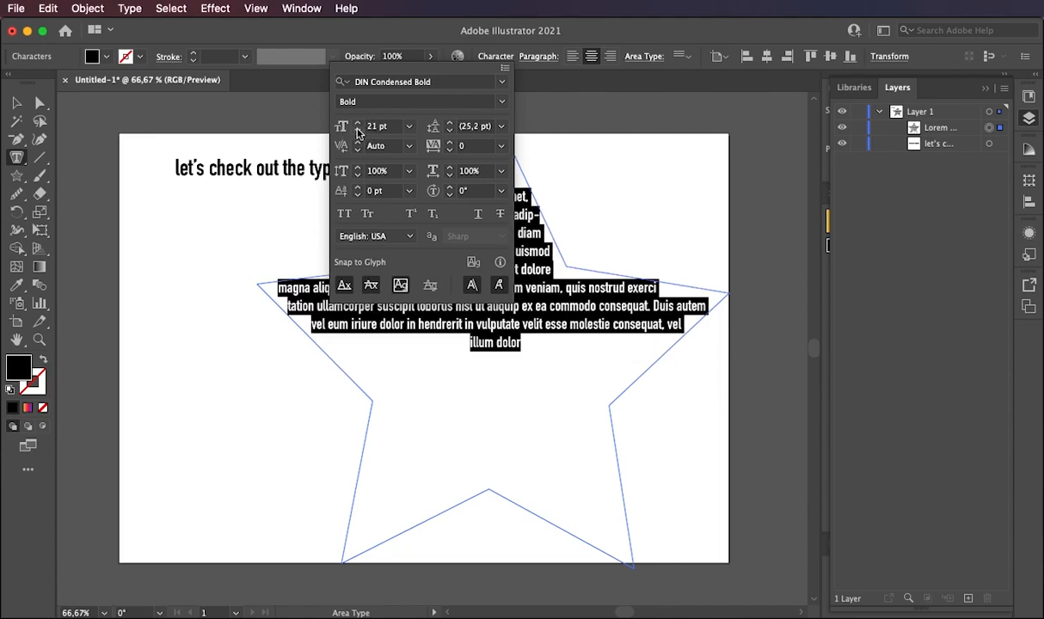
{"action": "left_click", "coordinate": [590, 35]}
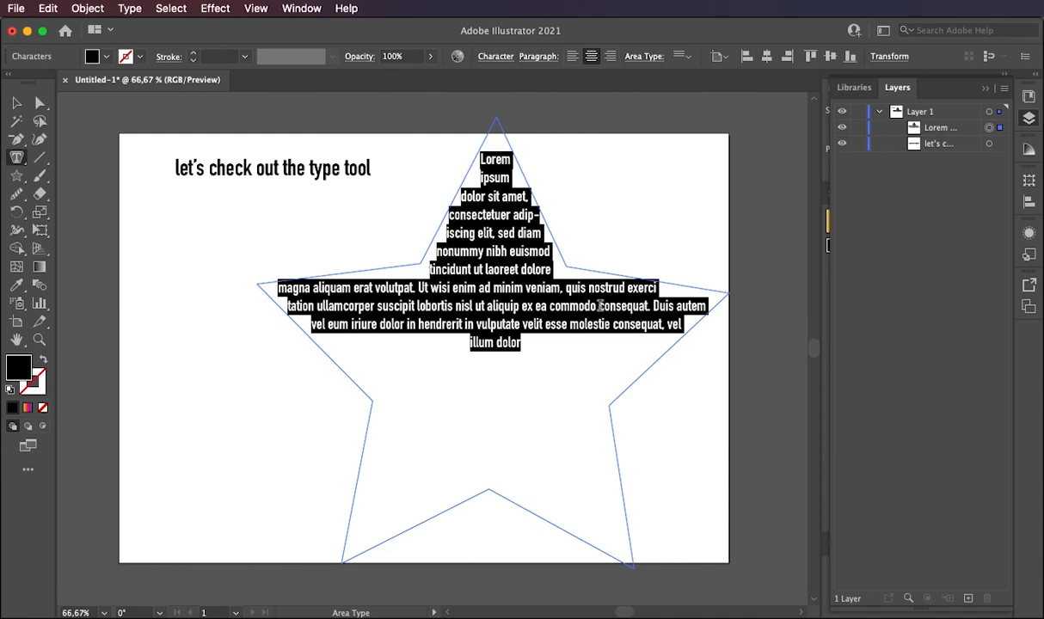
- Turn off hyphenation for all of the text inside the star
{"action": "left_click", "coordinate": [533, 216]}
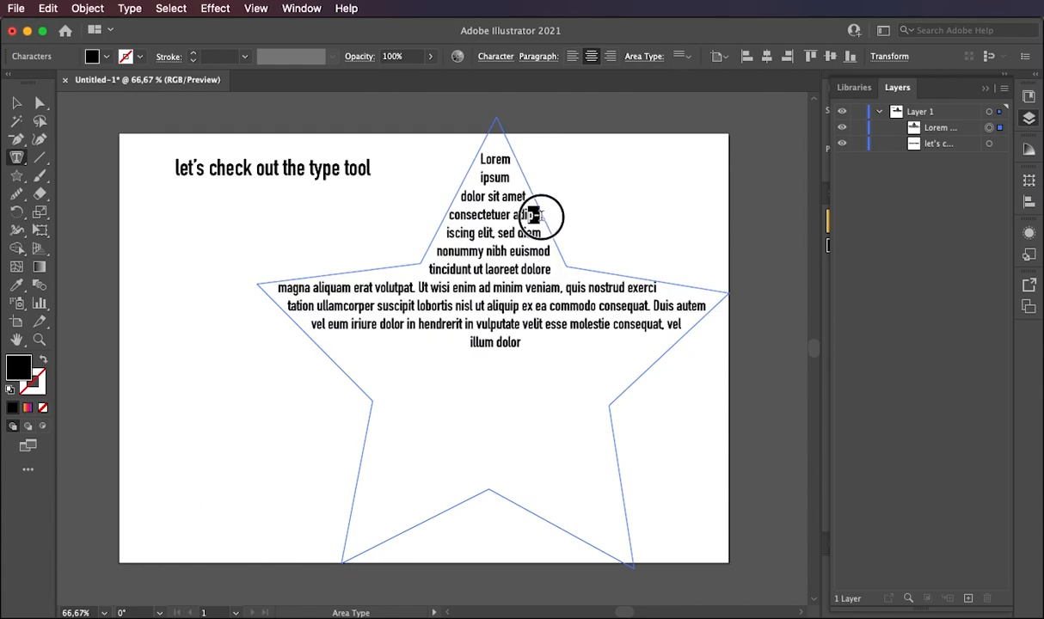
{"action": "type", "text": ","}
{"action": "double_click", "coordinate": [533, 215]}
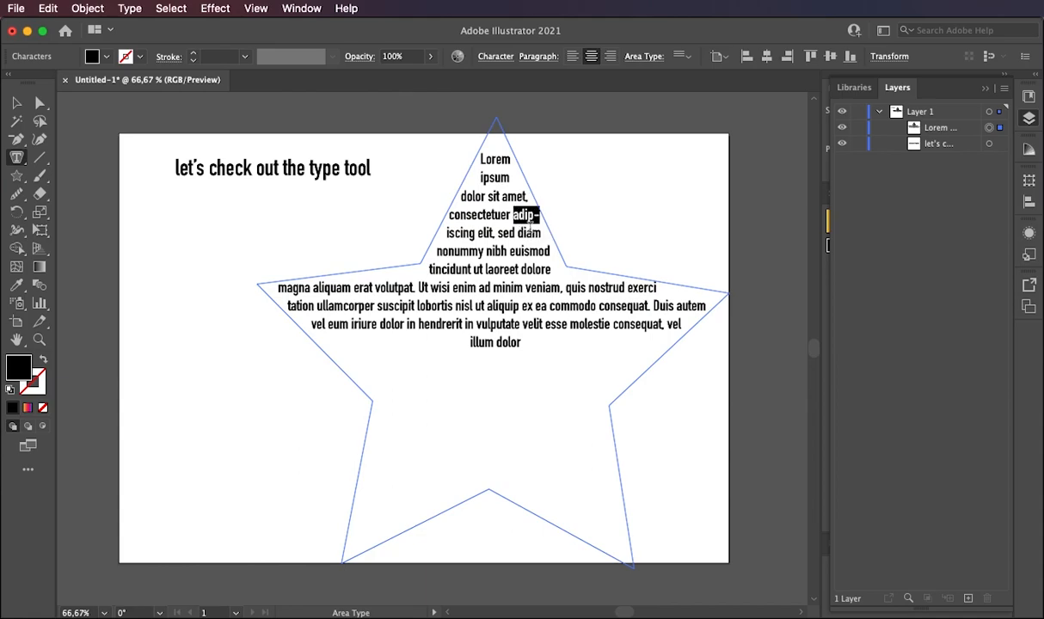
{"action": "key", "text": "super+a"}
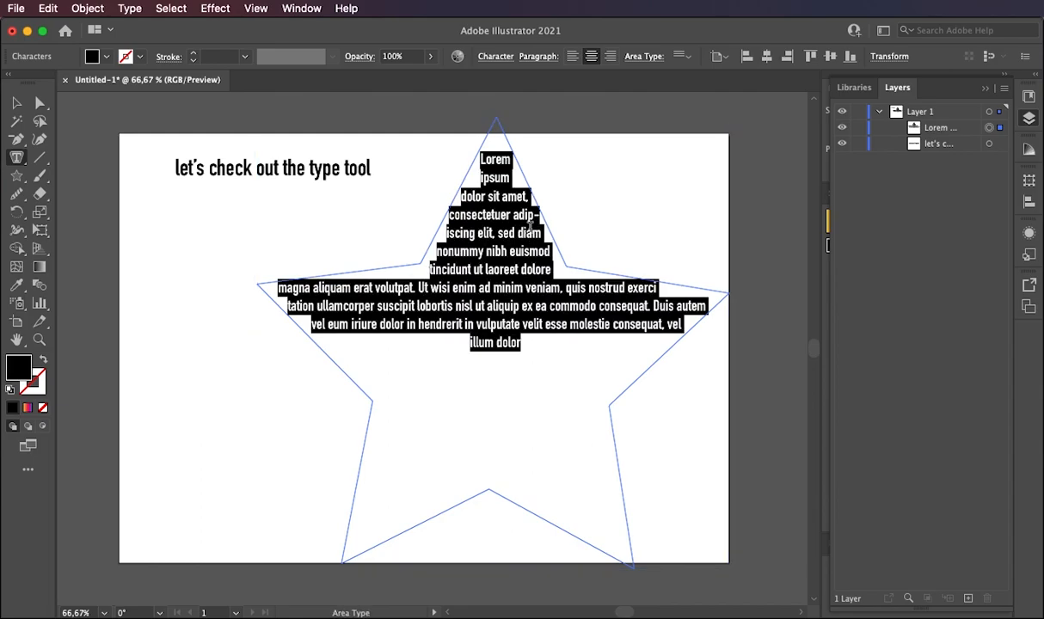
{"action": "left_click", "coordinate": [487, 57]}
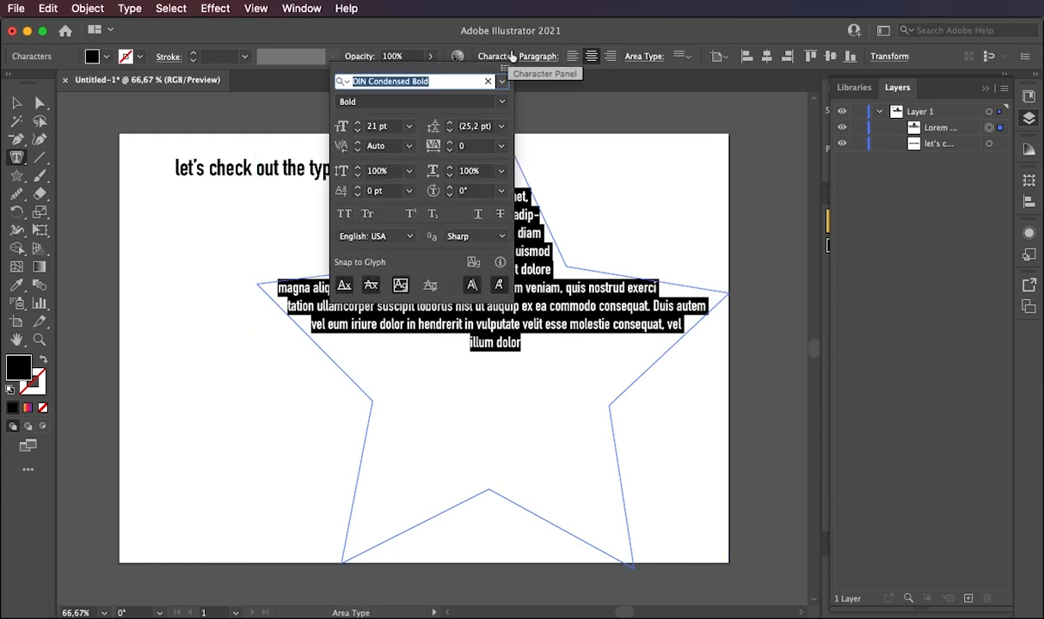
{"action": "left_click", "coordinate": [537, 57]}
{"action": "left_click", "coordinate": [537, 56]}
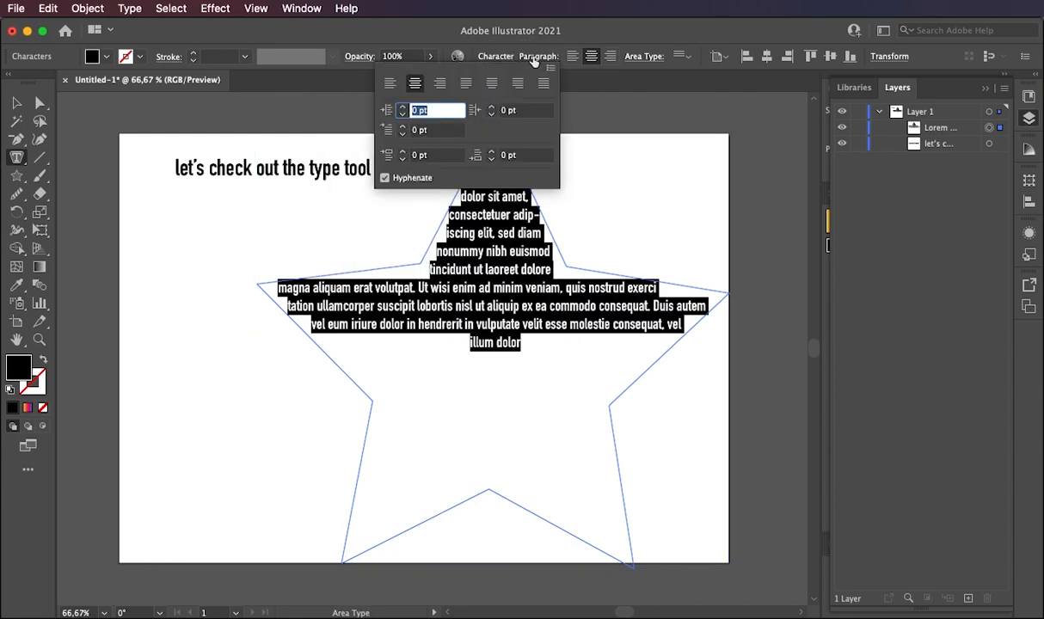
{"action": "left_click", "coordinate": [384, 178]}
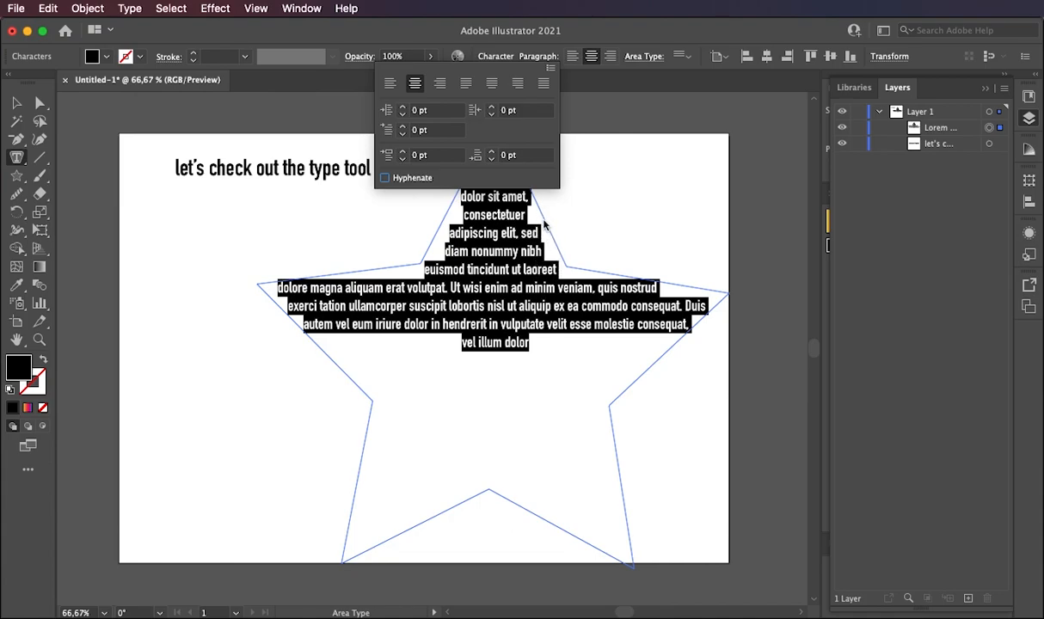
{"action": "left_click", "coordinate": [387, 27]}
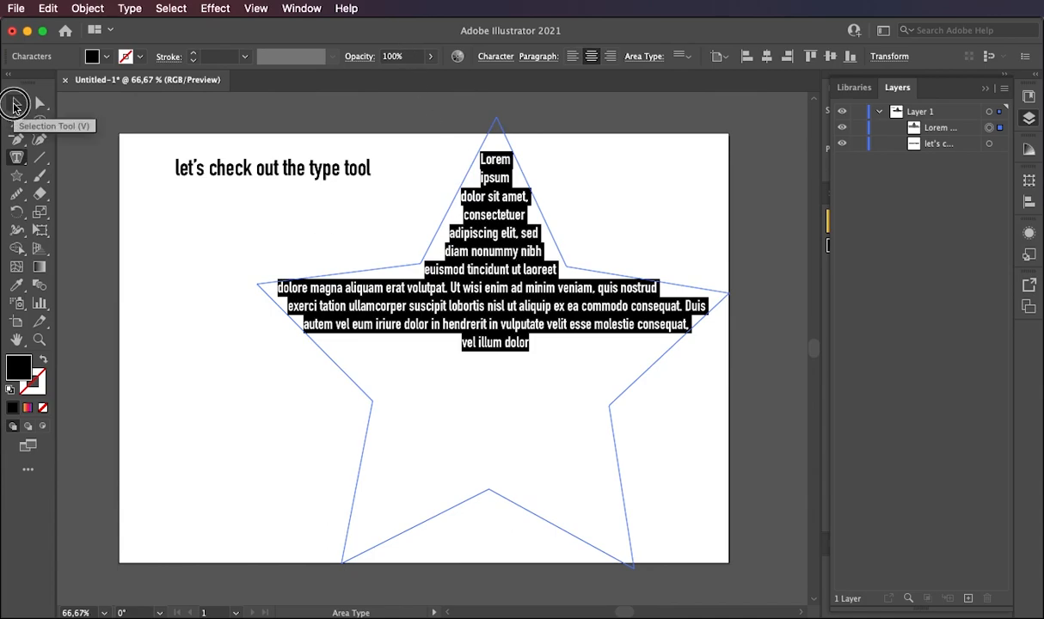
- Scale the star-shaped text frame down proportionally and place it near the artboard's centre, below the heading
{"action": "left_click", "coordinate": [15, 105]}
{"action": "left_click_drag", "start_coordinate": [729, 569], "coordinate": [573, 421]}
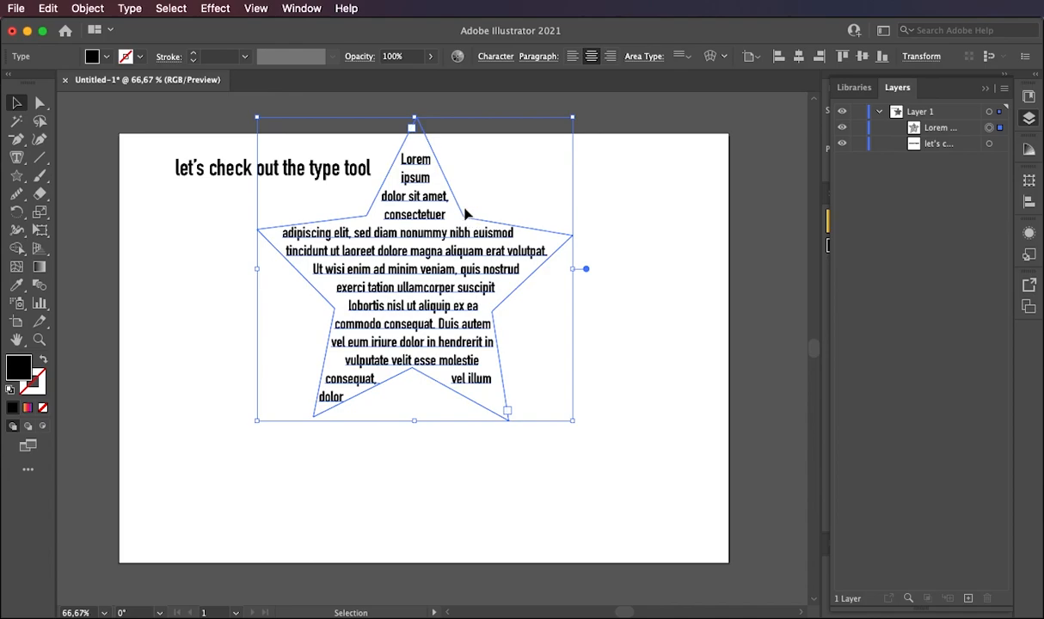
{"action": "left_click_drag", "start_coordinate": [463, 215], "coordinate": [466, 296]}
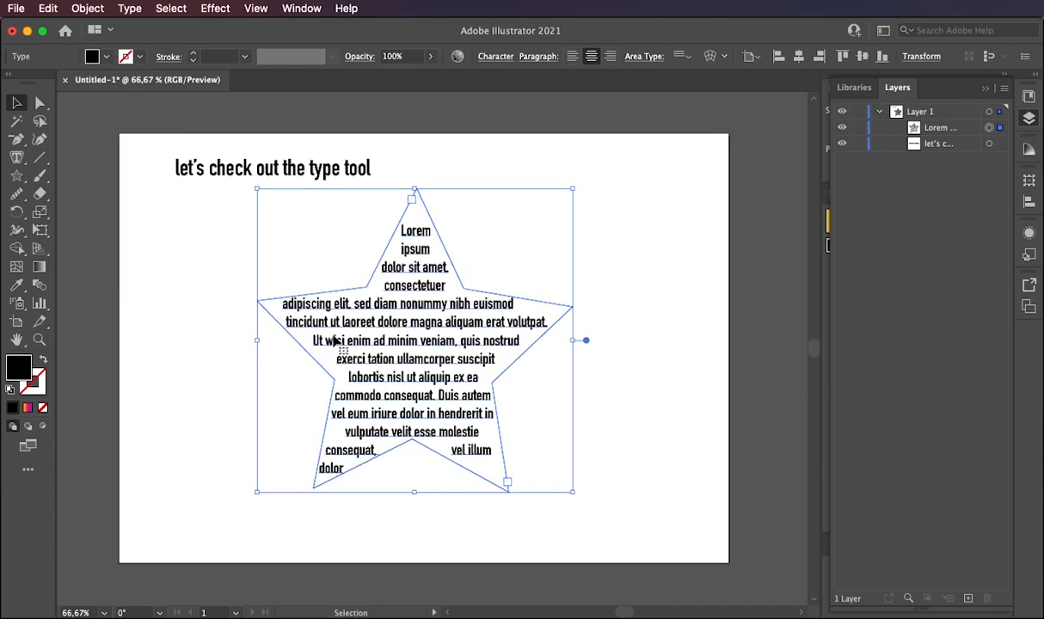
{"action": "left_click_drag", "start_coordinate": [572, 492], "coordinate": [519, 429]}
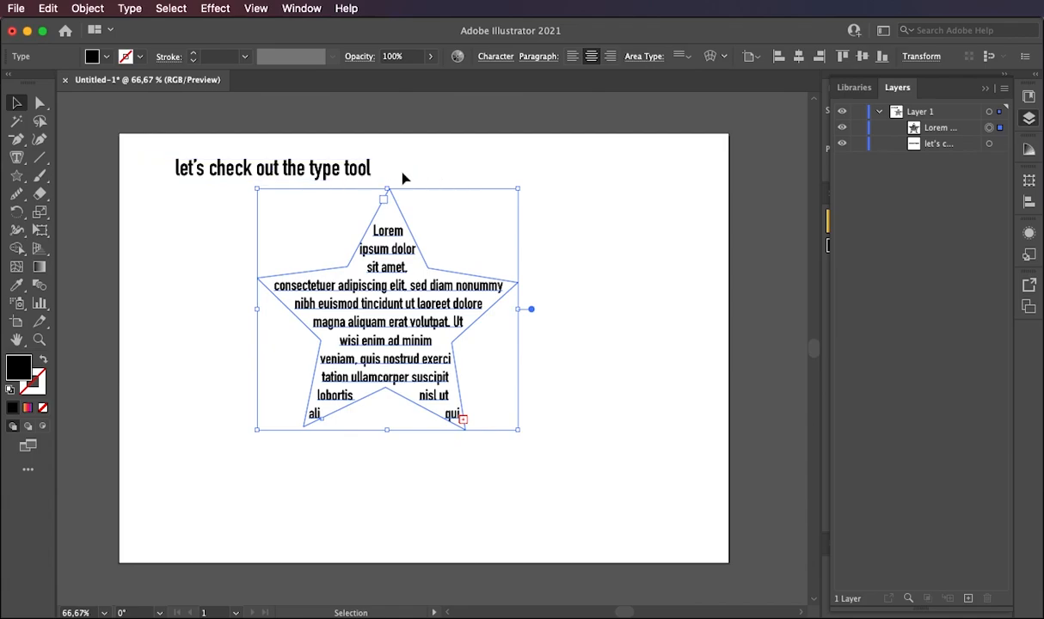
{"action": "left_click_drag", "start_coordinate": [382, 249], "coordinate": [411, 282]}
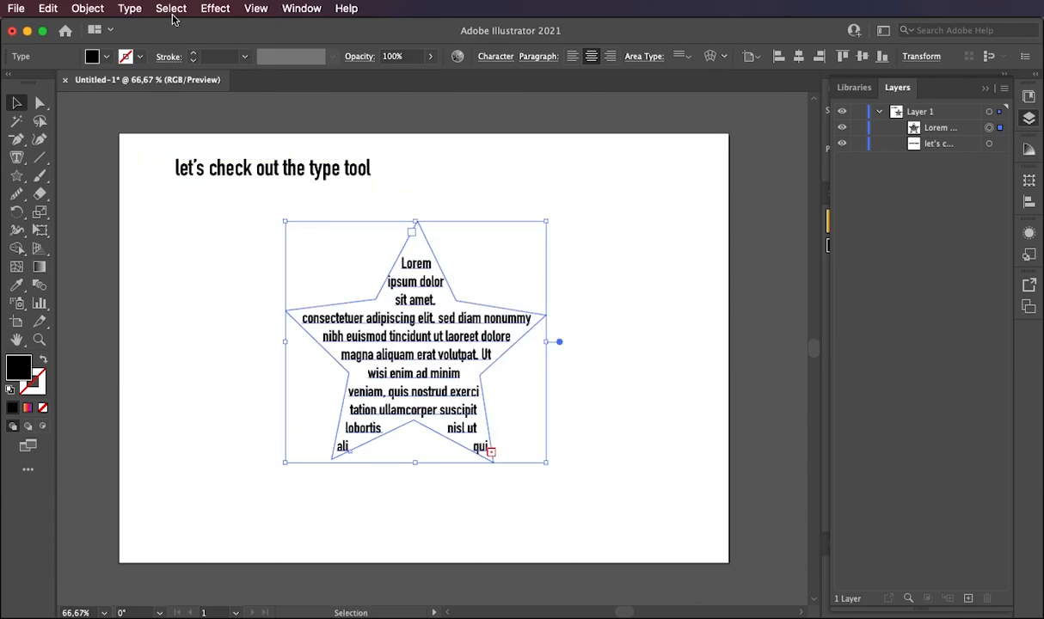
- Make a new repeating pattern from the star-shaped text and accept adding it to the swatches
{"action": "left_click", "coordinate": [86, 10]}
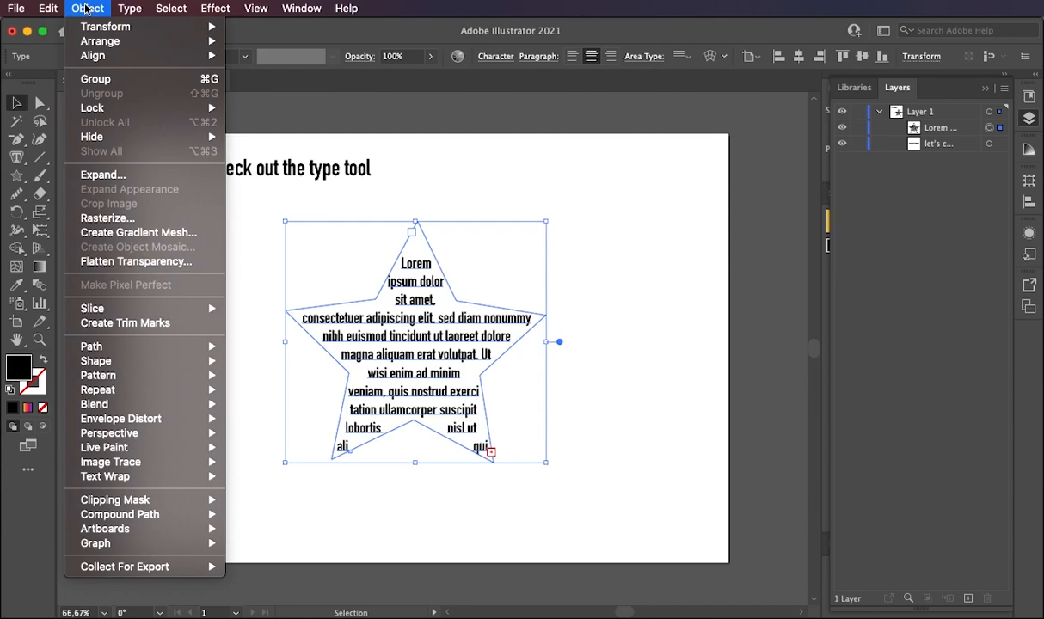
{"action": "mouse_move", "coordinate": [121, 373]}
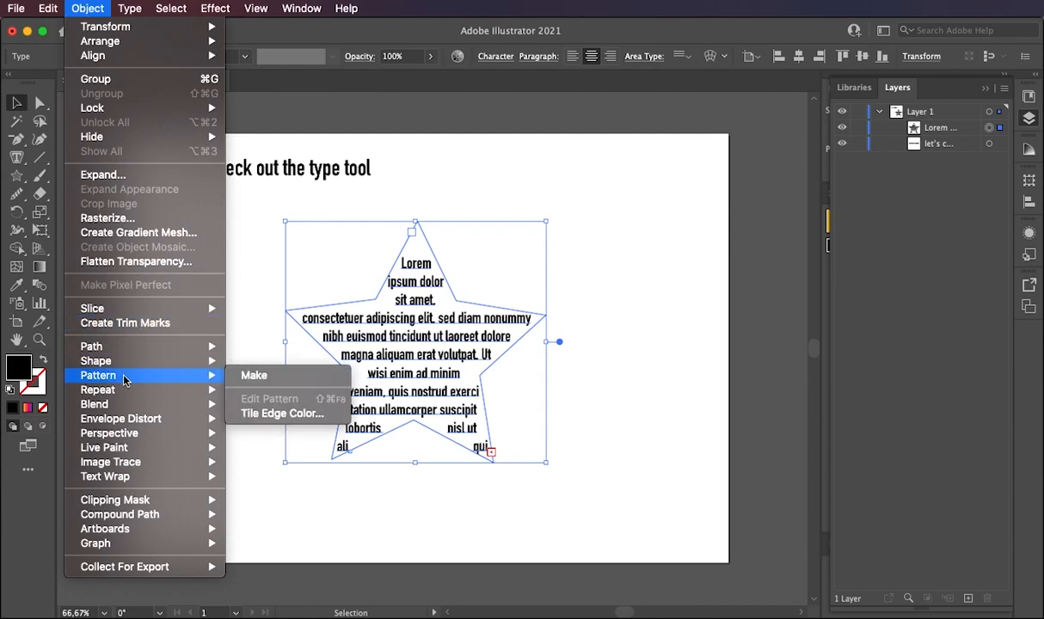
{"action": "left_click", "coordinate": [256, 376]}
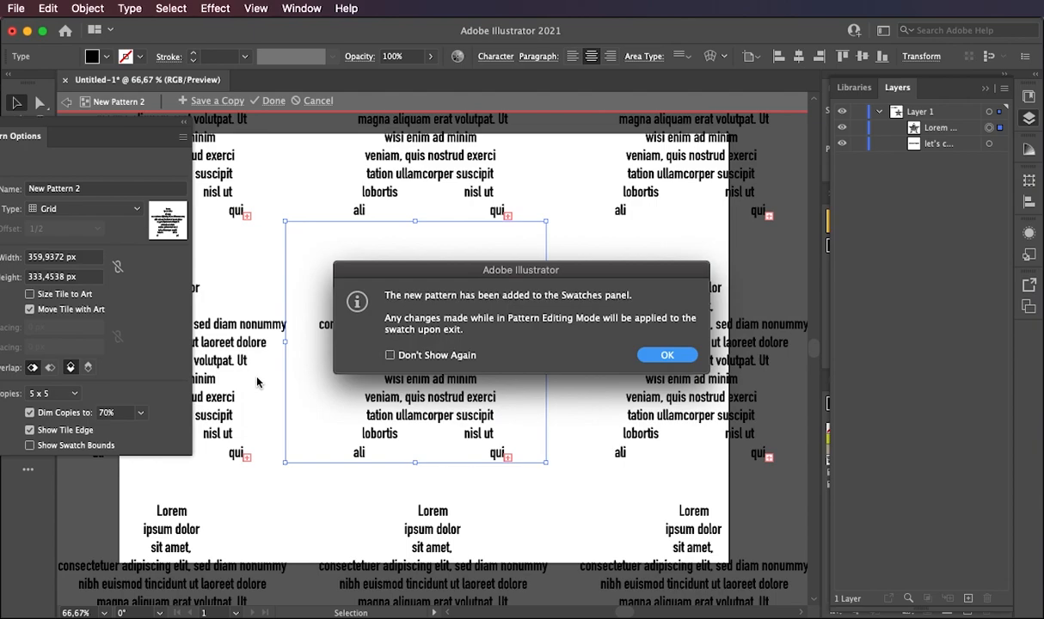
{"action": "left_click", "coordinate": [663, 356]}
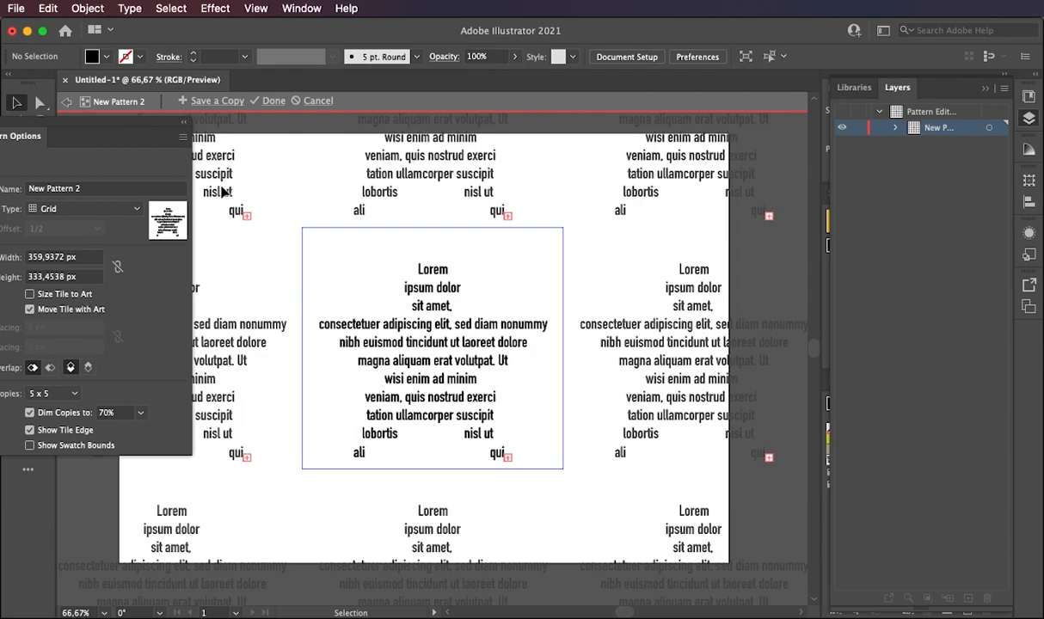
- Try the Brick by Row and Brick by Column tile types, and set the pattern's tile type to Hex by Column
{"action": "left_click_drag", "start_coordinate": [101, 125], "coordinate": [141, 139]}
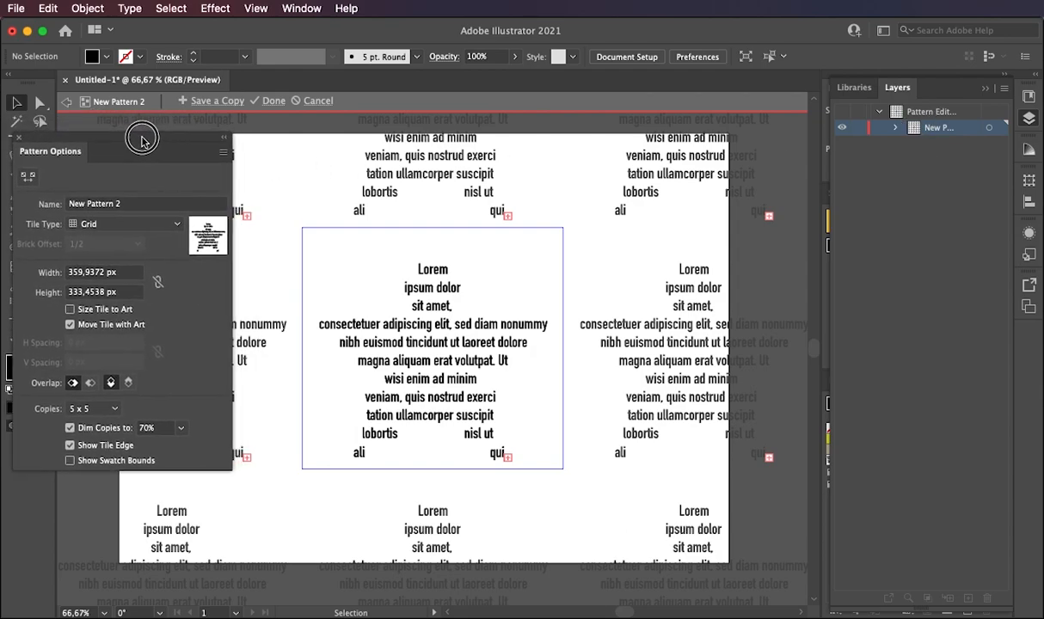
{"action": "left_click", "coordinate": [121, 223]}
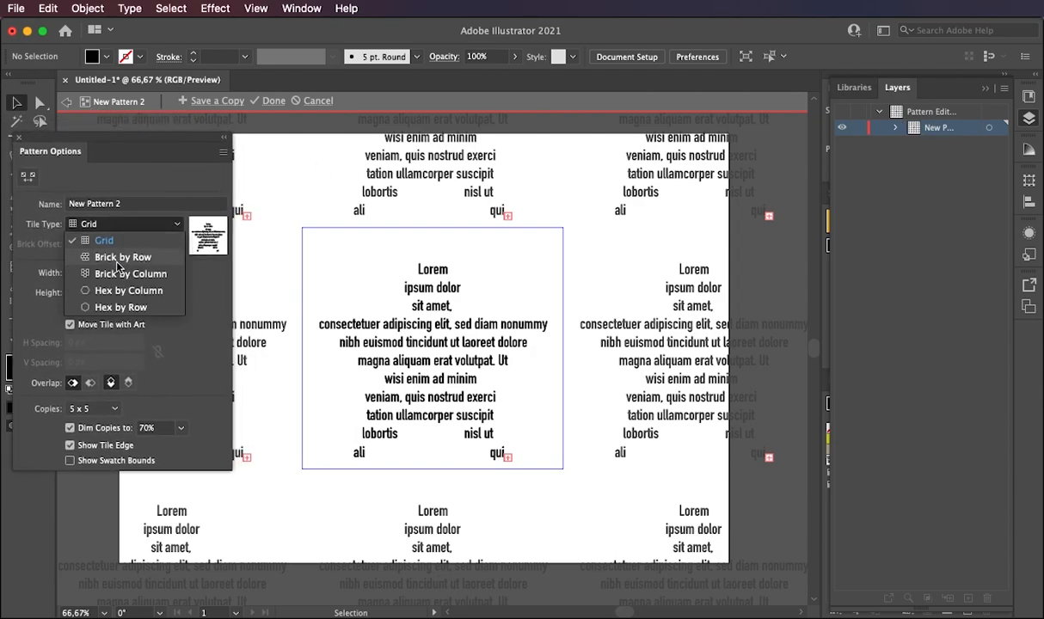
{"action": "left_click", "coordinate": [119, 257]}
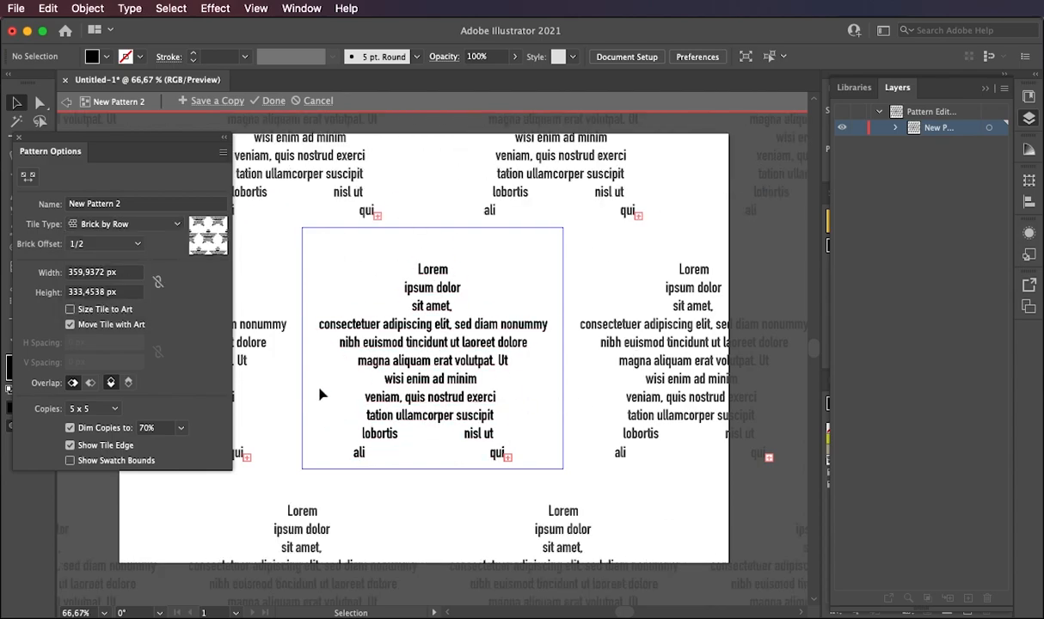
{"action": "left_click", "coordinate": [110, 225]}
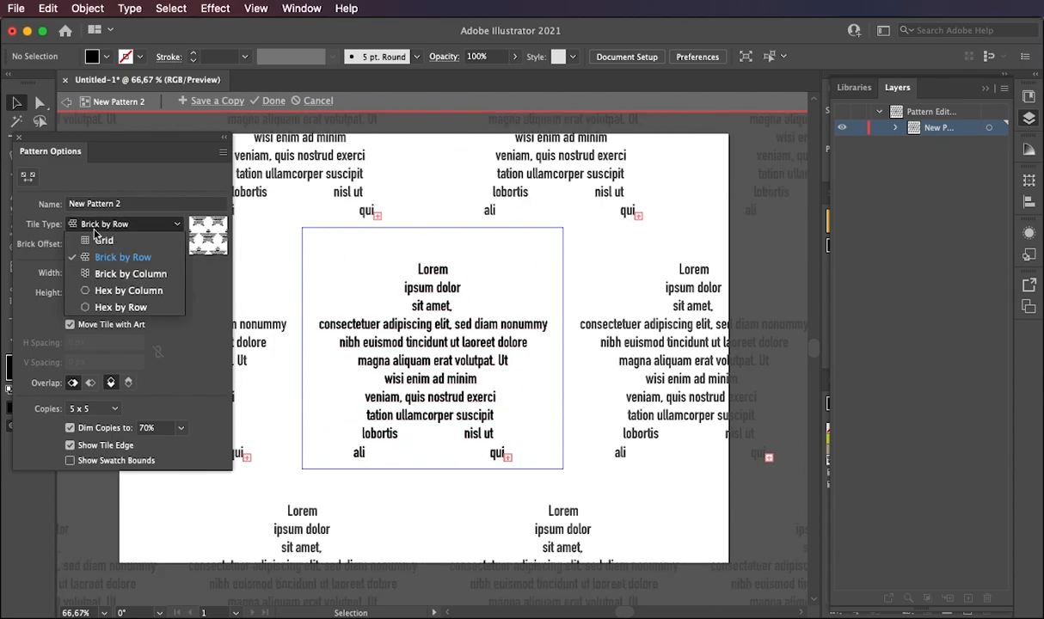
{"action": "left_click", "coordinate": [109, 275]}
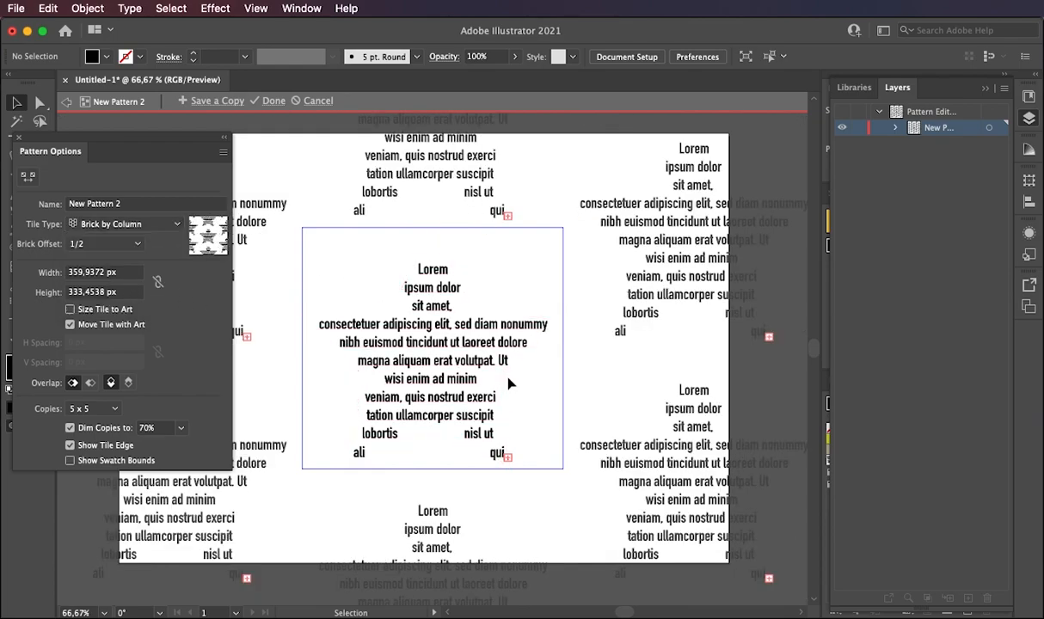
{"action": "left_click", "coordinate": [96, 224]}
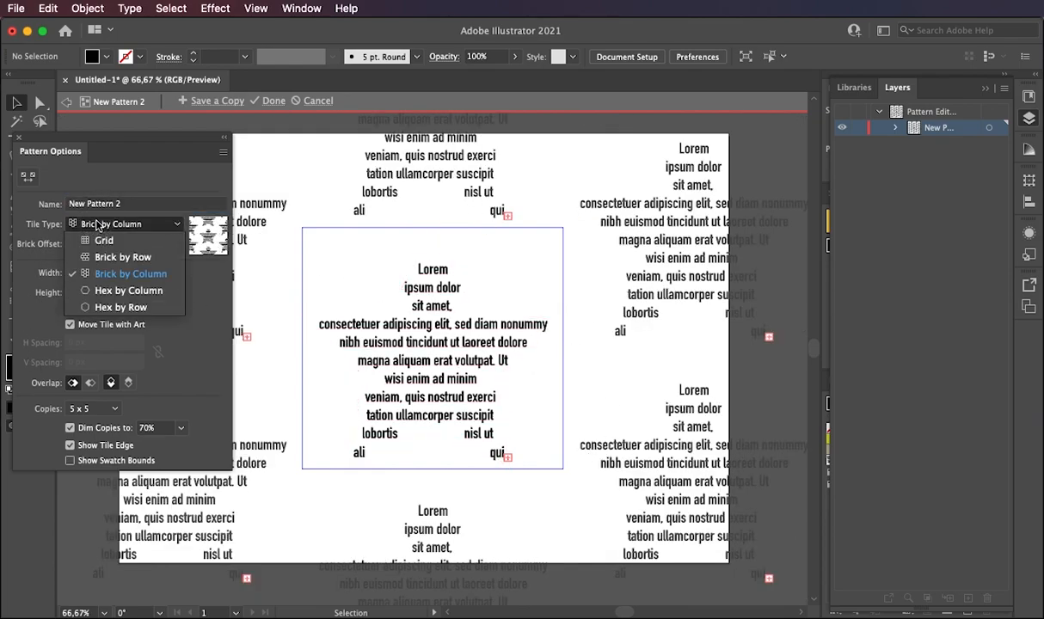
{"action": "left_click", "coordinate": [123, 292]}
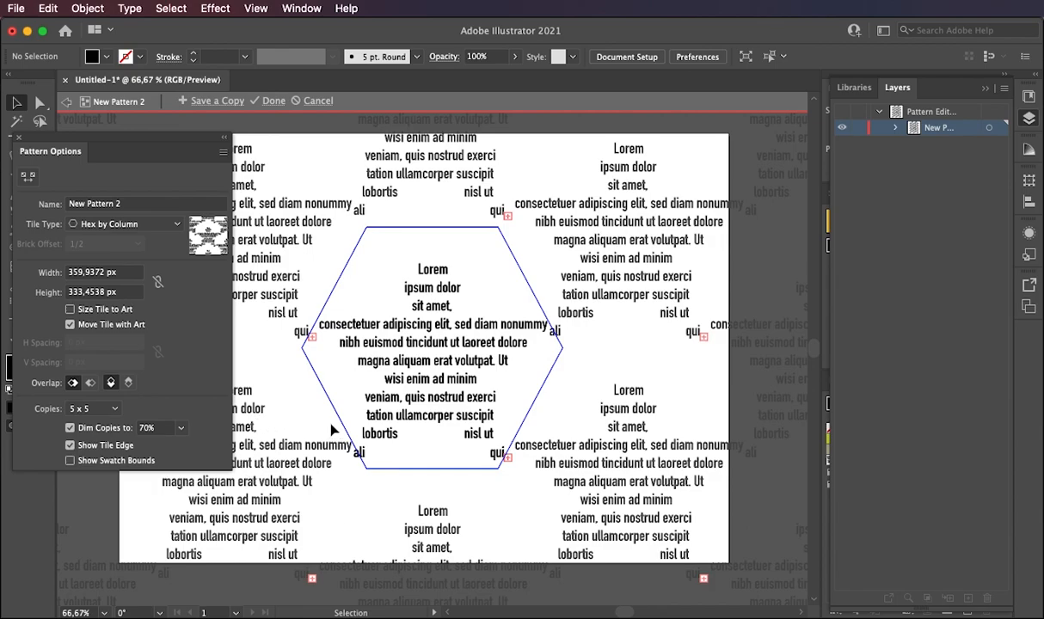
- Change the pattern's tile type to Grid
{"action": "left_click", "coordinate": [87, 205]}
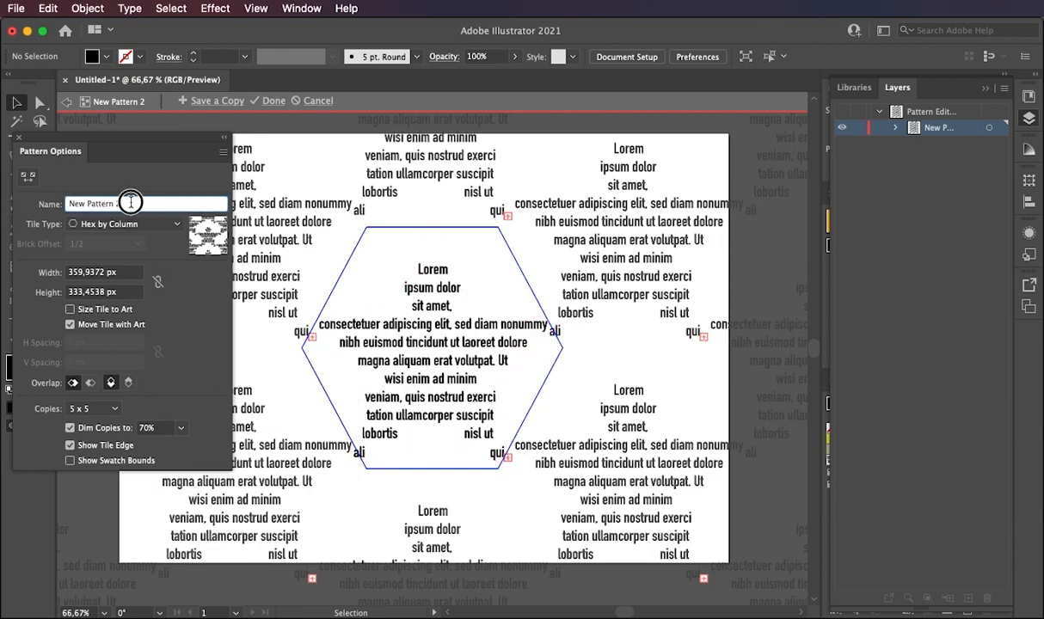
{"action": "left_click", "coordinate": [98, 224]}
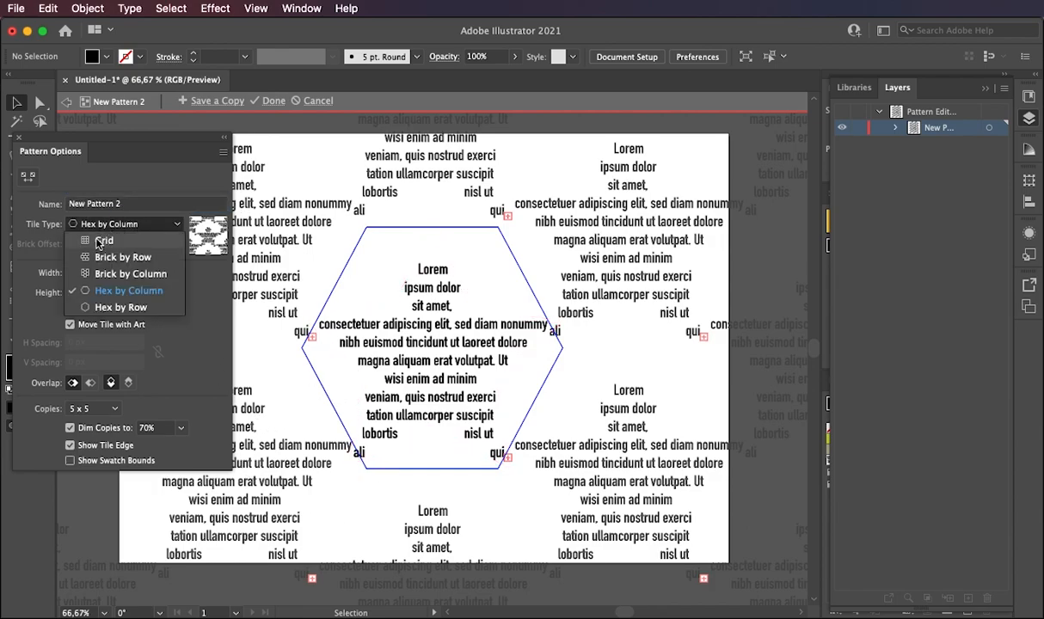
{"action": "left_click", "coordinate": [103, 238]}
- Try a pattern tile width of 100 px, and size the tile to the art instead
{"action": "left_click", "coordinate": [81, 272]}
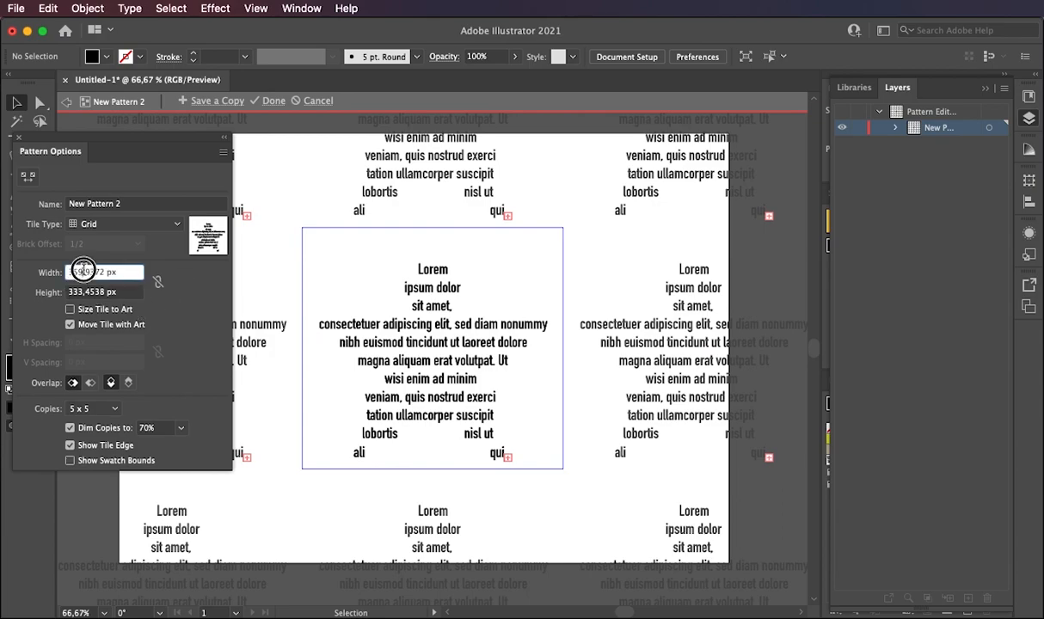
{"action": "left_click_drag", "start_coordinate": [104, 272], "coordinate": [36, 276]}
{"action": "type", "text": "100"}
{"action": "key", "text": "Return"}
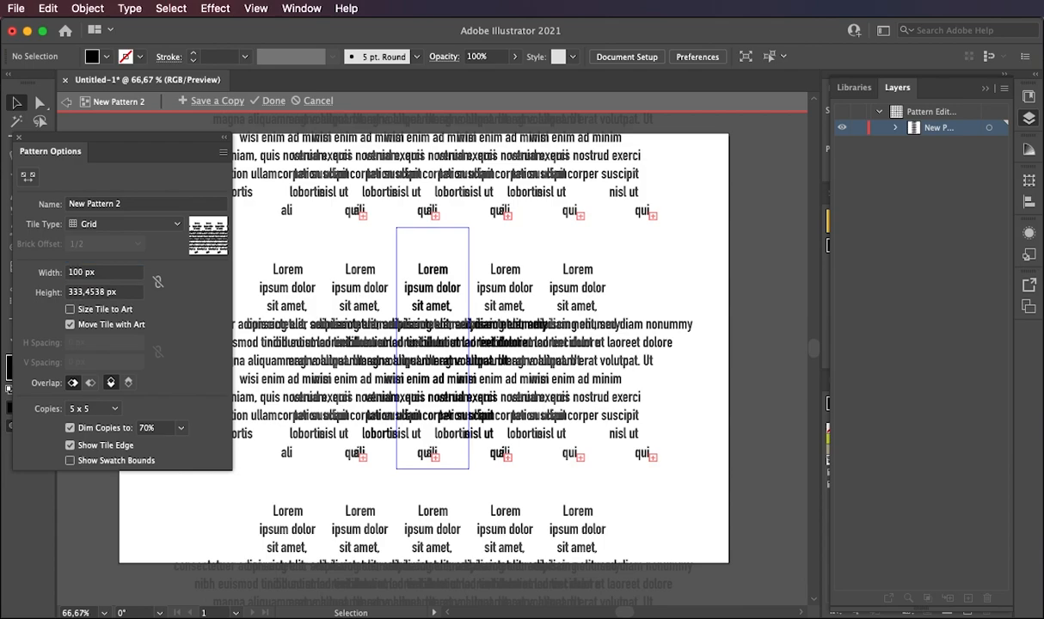
{"action": "left_click", "coordinate": [71, 310]}
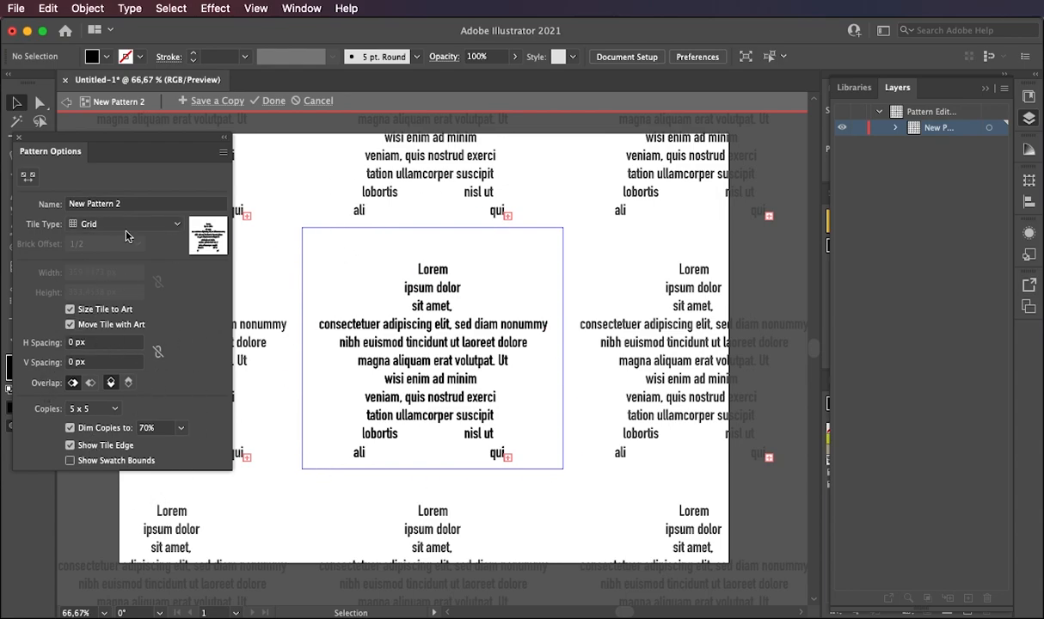
- Leave pattern editing and move the star-shaped text to the artboard's left edge, below the heading
{"action": "left_click", "coordinate": [20, 141]}
{"action": "left_click", "coordinate": [252, 271]}
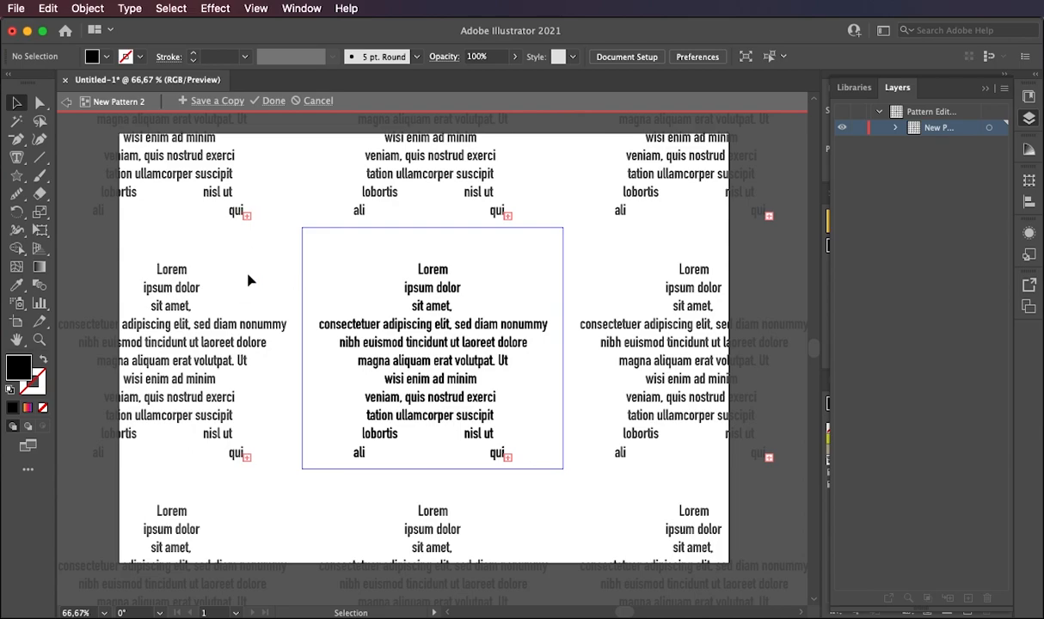
{"action": "left_click", "coordinate": [65, 102]}
{"action": "left_click_drag", "start_coordinate": [416, 336], "coordinate": [376, 342]}
{"action": "left_click_drag", "start_coordinate": [221, 291], "coordinate": [222, 303]}
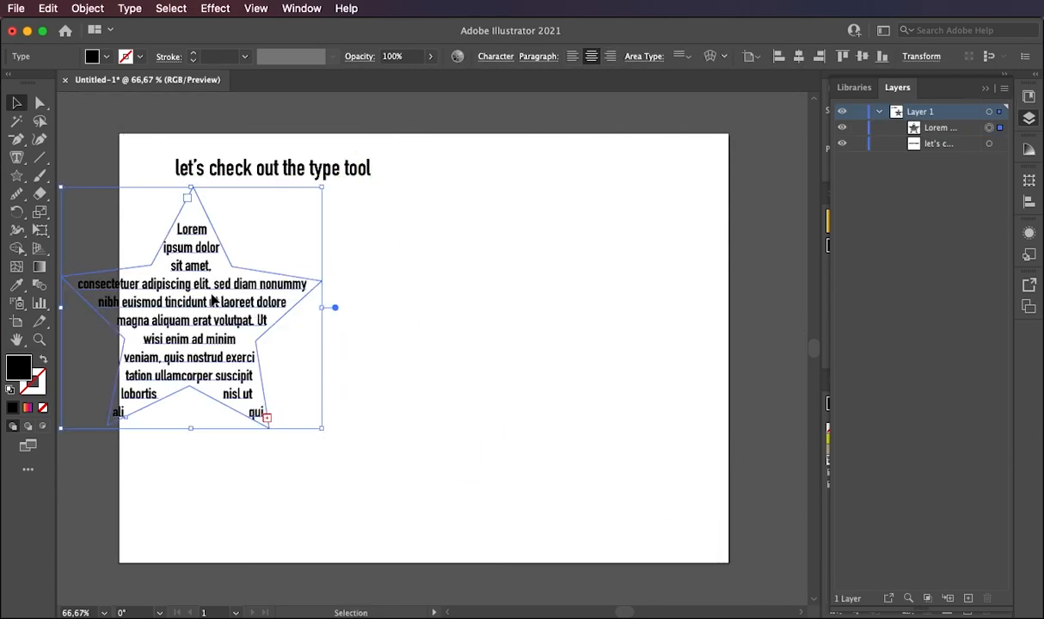
{"action": "left_click", "coordinate": [93, 8]}
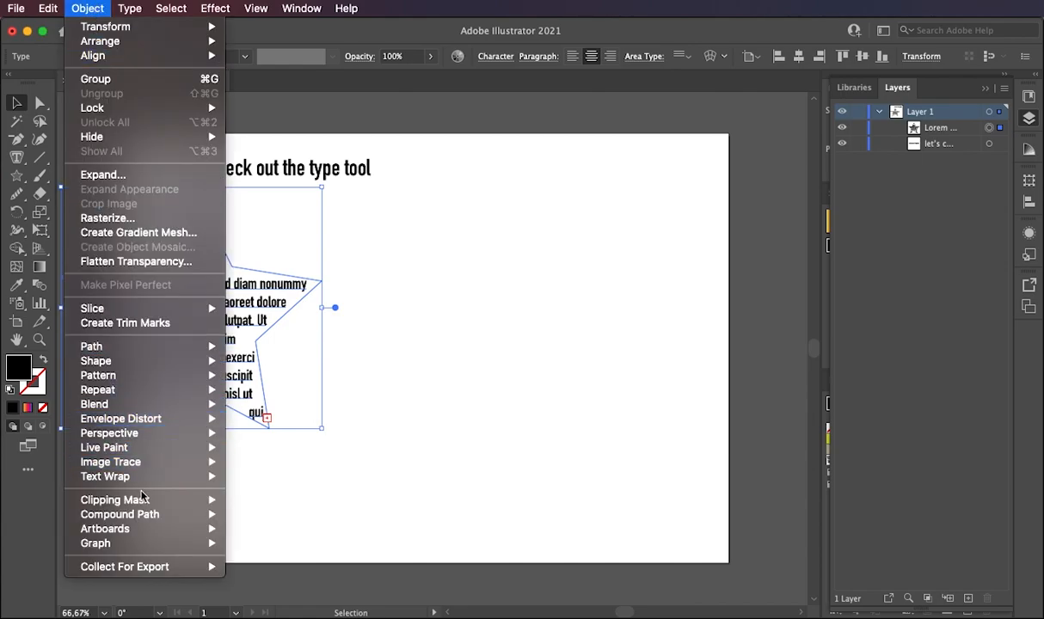
{"action": "mouse_move", "coordinate": [177, 381]}
{"action": "left_click", "coordinate": [441, 332]}
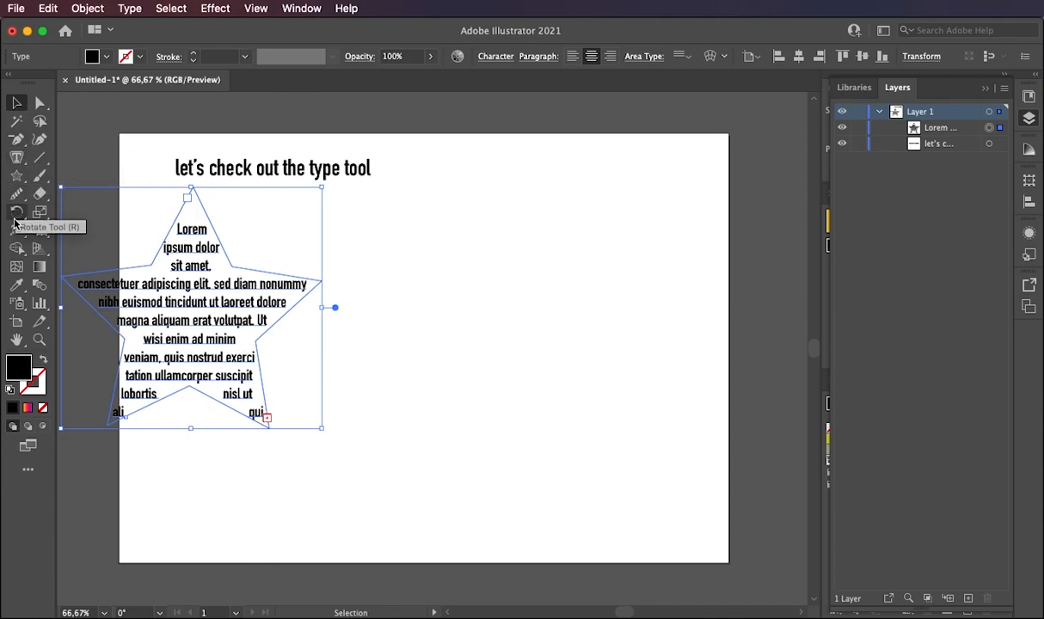
{"action": "left_click", "coordinate": [15, 158]}
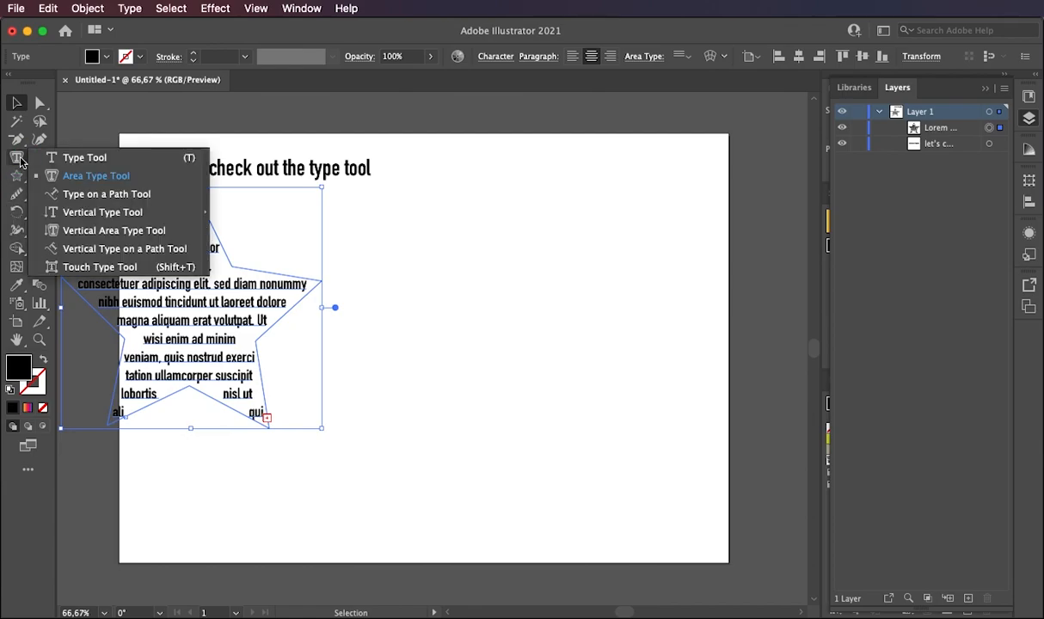
{"action": "left_click", "coordinate": [74, 176]}
- Draw an open wavy path with the Pen tool from beside the star-shaped text to just past the artboard's right edge
{"action": "left_click", "coordinate": [16, 140]}
{"action": "left_click", "coordinate": [70, 140]}
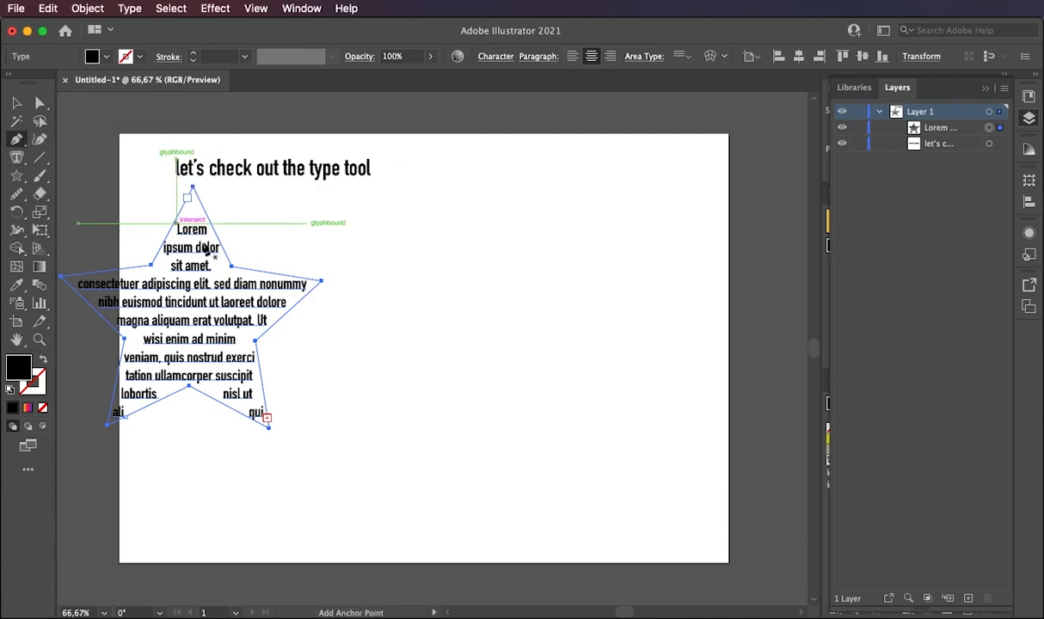
{"action": "left_click", "coordinate": [348, 253]}
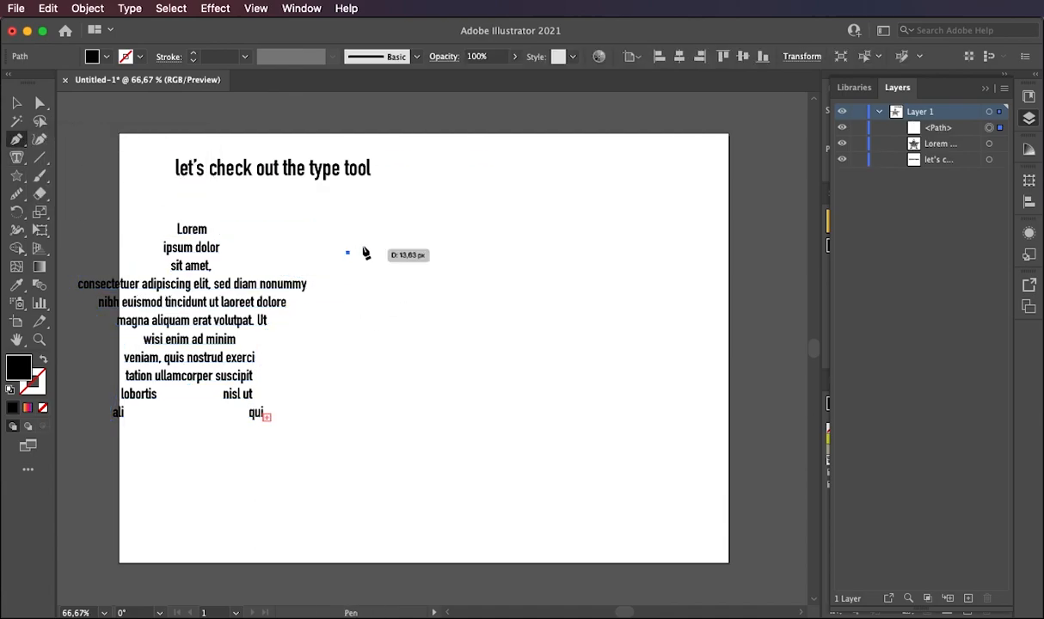
{"action": "left_click_drag", "start_coordinate": [490, 247], "coordinate": [564, 289]}
{"action": "left_click_drag", "start_coordinate": [629, 245], "coordinate": [654, 223]}
{"action": "left_click_drag", "start_coordinate": [743, 230], "coordinate": [776, 242]}
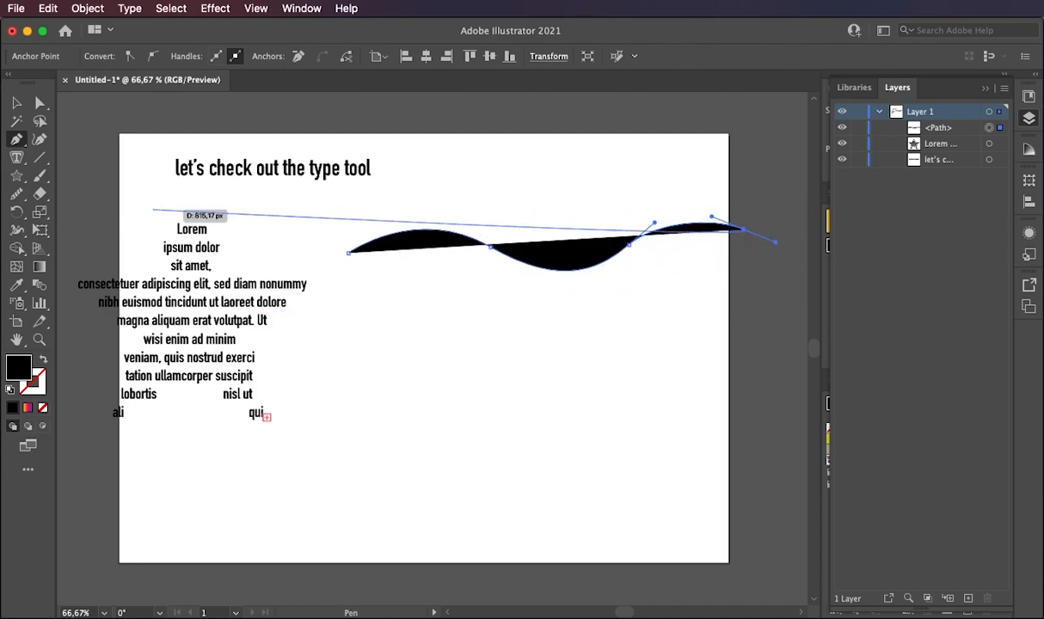
- Run placeholder text along the wavy path with the Type on a Path tool and move it fully onto the artboard
{"action": "left_click", "coordinate": [15, 157]}
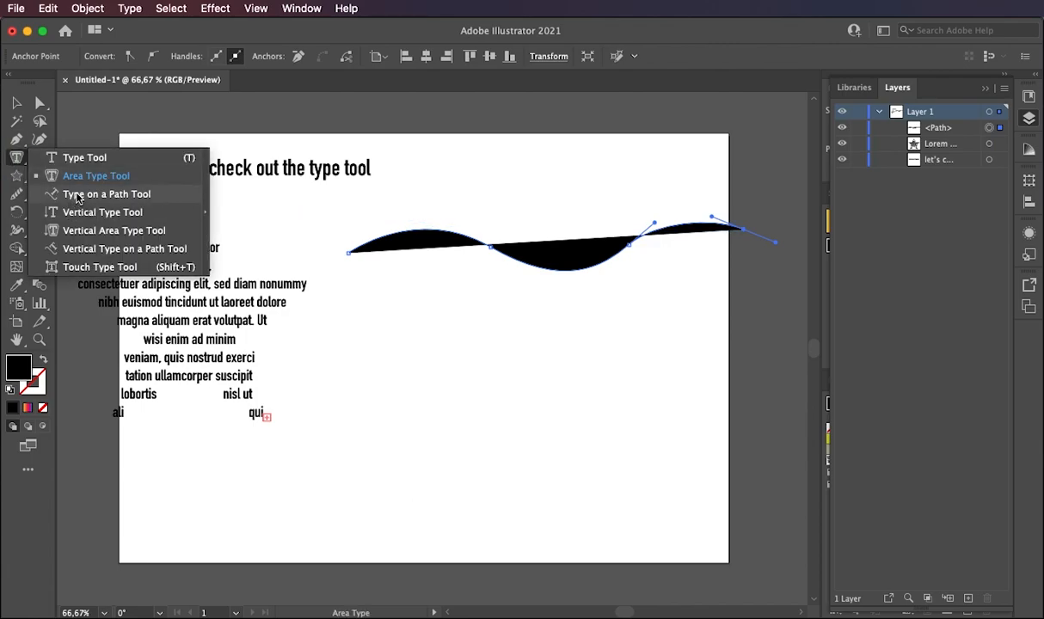
{"action": "left_click", "coordinate": [78, 194]}
{"action": "left_click", "coordinate": [357, 246]}
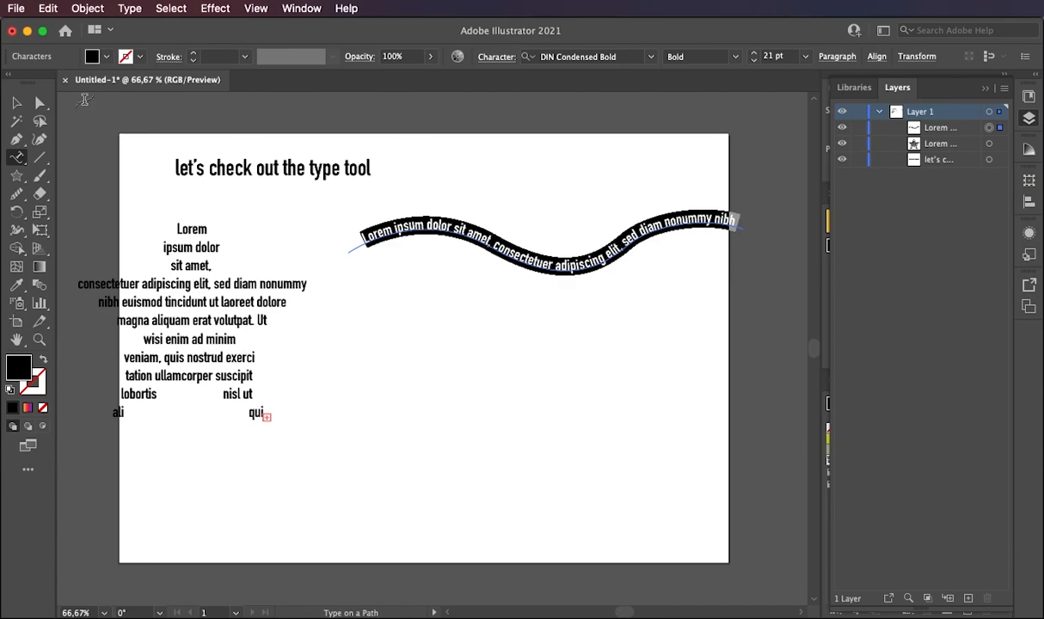
{"action": "left_click", "coordinate": [16, 103]}
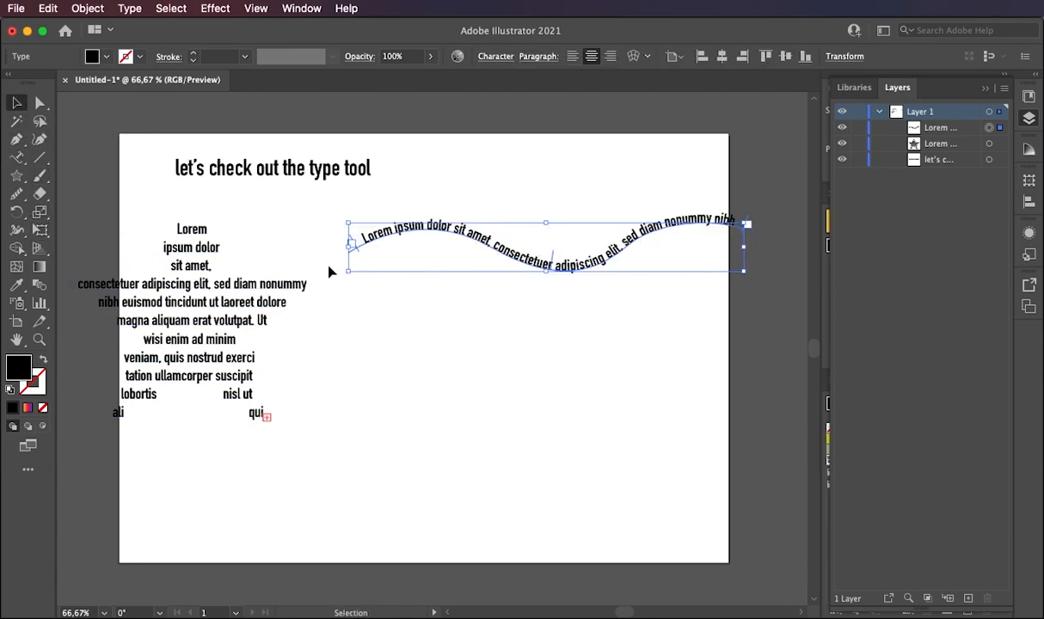
{"action": "mouse_move", "coordinate": [492, 243]}
{"action": "left_mouse_down"}
{"action": "mouse_move", "coordinate": [400, 233]}
{"action": "mouse_move", "coordinate": [411, 223]}
{"action": "left_mouse_up"}
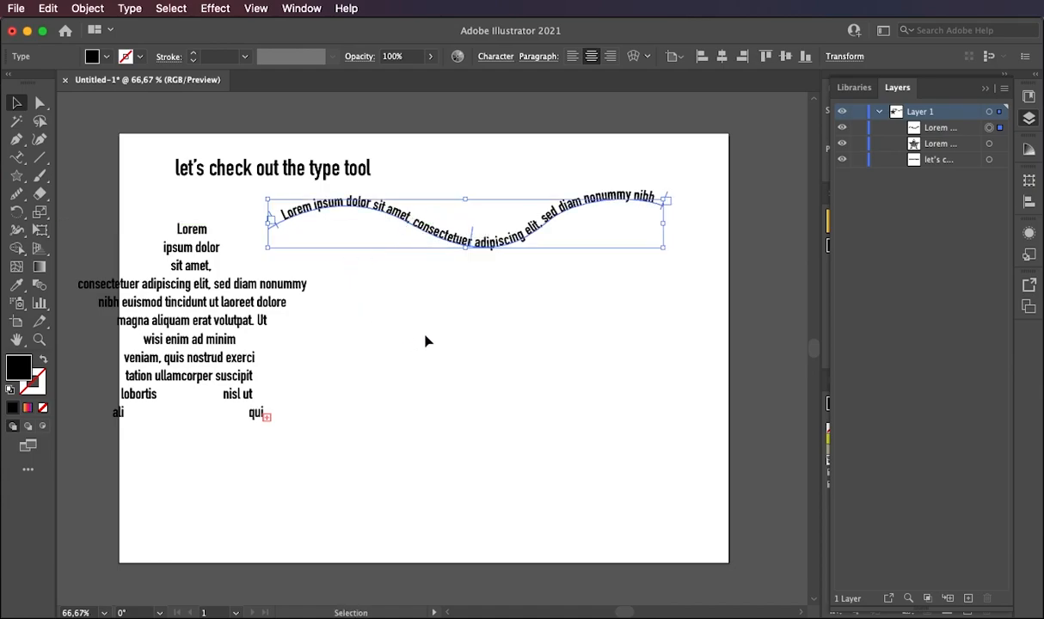
{"action": "left_click_drag", "start_coordinate": [16, 176], "coordinate": [89, 215]}
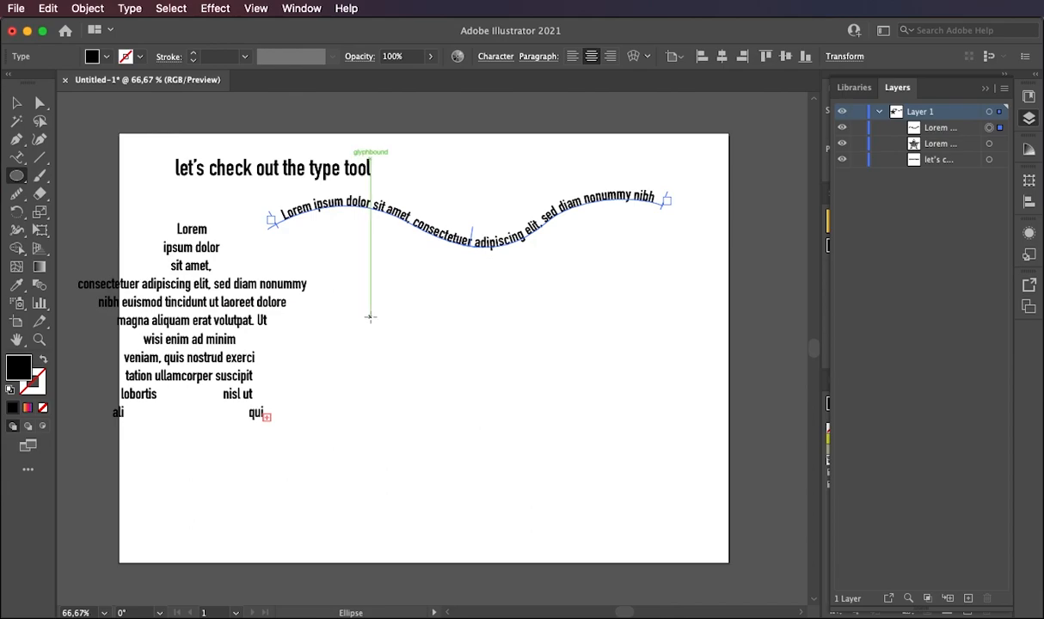
{"action": "left_click_drag", "start_coordinate": [394, 313], "coordinate": [580, 503]}
{"action": "left_click_drag", "start_coordinate": [16, 175], "coordinate": [65, 175]}
{"action": "left_click_drag", "start_coordinate": [370, 403], "coordinate": [585, 417]}
{"action": "left_click", "coordinate": [14, 103]}
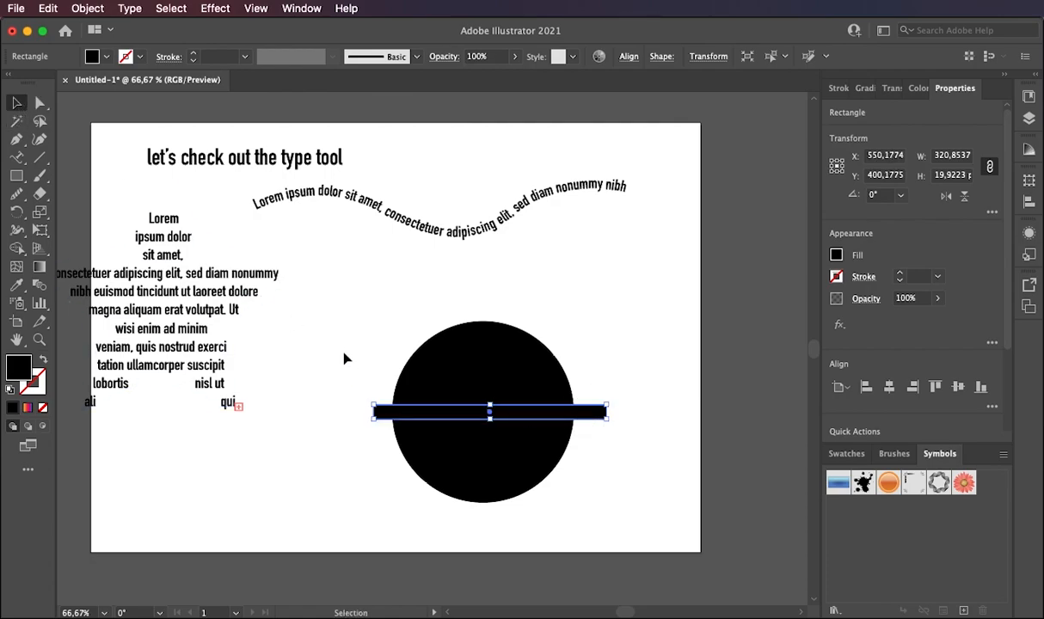
{"action": "left_click", "coordinate": [678, 441]}
{"action": "left_click", "coordinate": [545, 440]}
{"action": "key", "text": "Delete"}
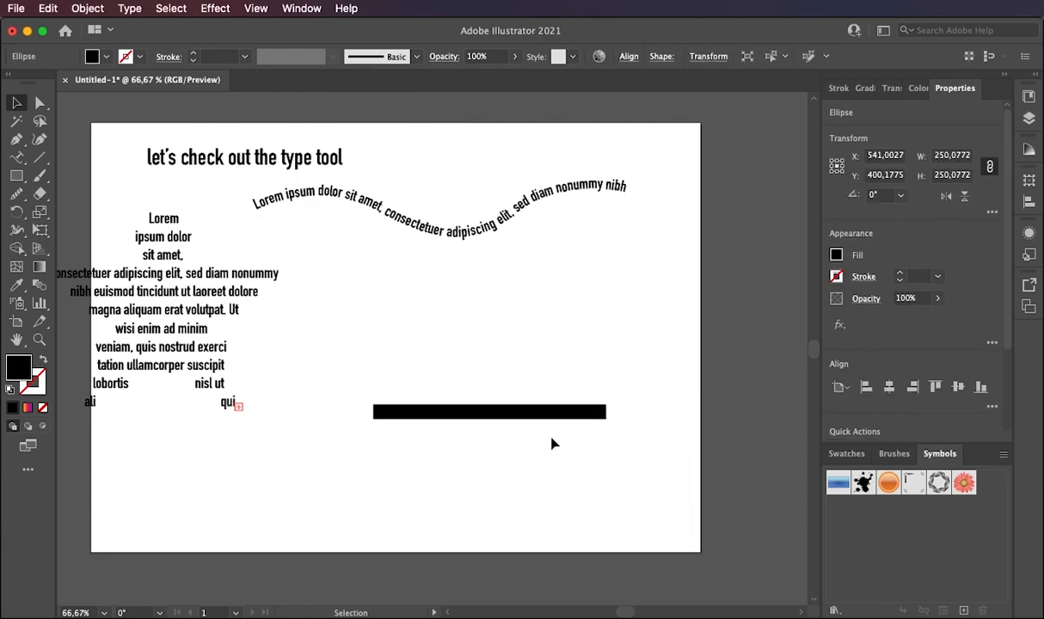
{"action": "left_click", "coordinate": [541, 412]}
{"action": "key", "text": "Delete"}
- Draw a circle about 255 px wide below the wavy text and a thin bar about 322 by 17 px across its centre
{"action": "left_click", "coordinate": [16, 176]}
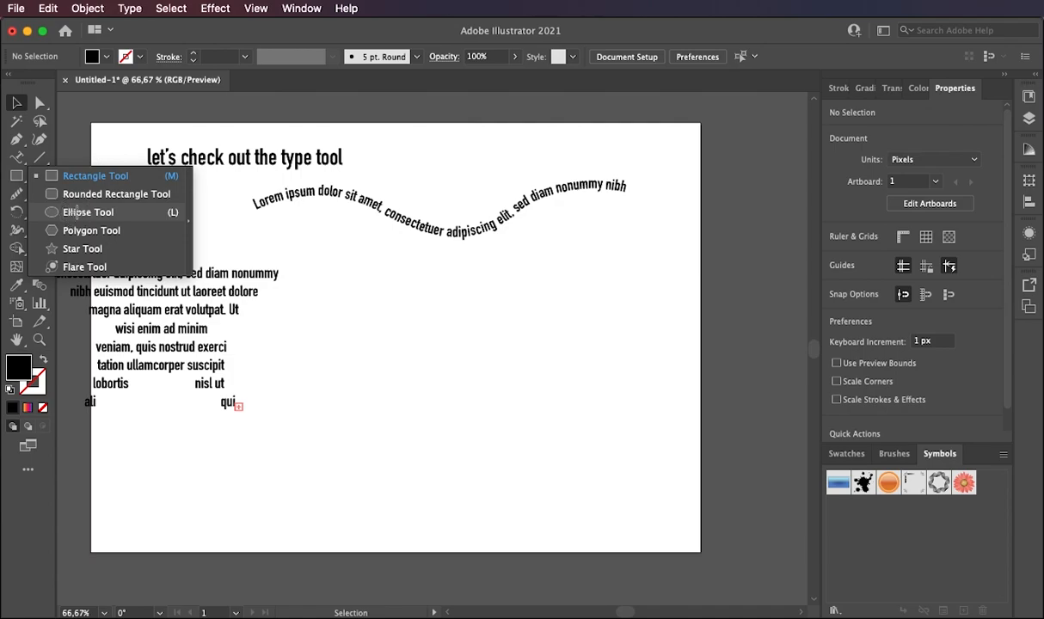
{"action": "left_click", "coordinate": [79, 212]}
{"action": "left_click_drag", "start_coordinate": [389, 322], "coordinate": [575, 507]}
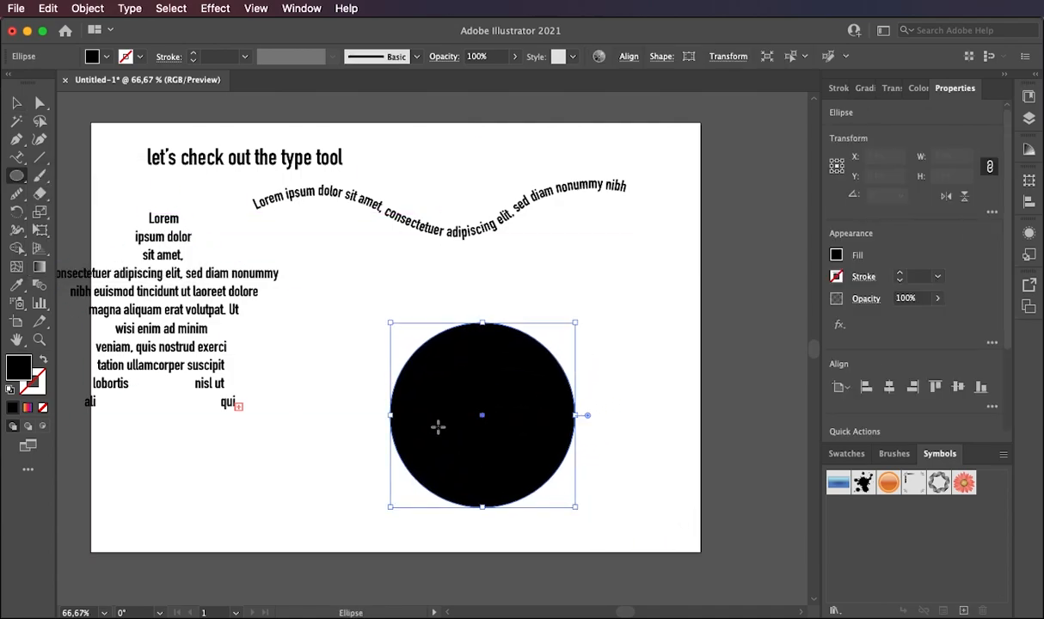
{"action": "left_click", "coordinate": [16, 175]}
{"action": "left_click", "coordinate": [75, 174]}
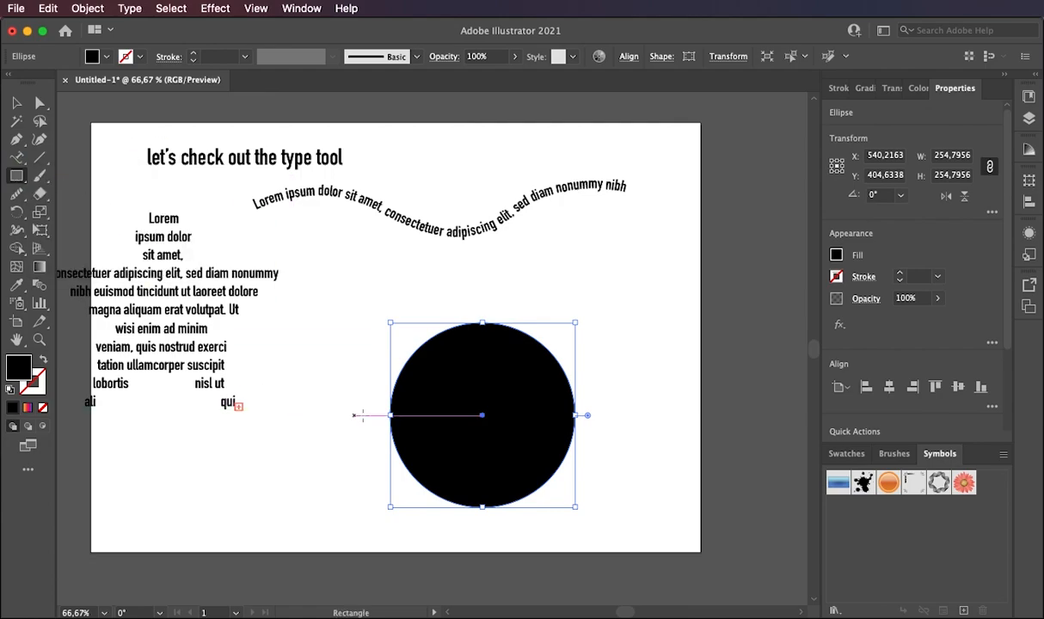
{"action": "left_click_drag", "start_coordinate": [366, 410], "coordinate": [600, 421]}
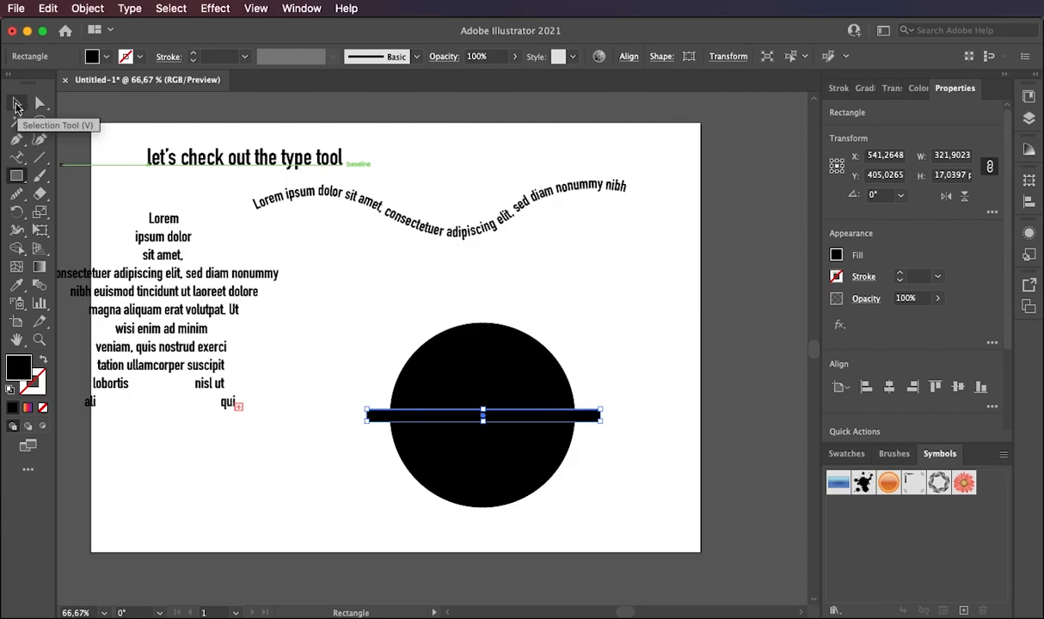
- Split the circle and the bar into separate pieces with the Pathfinder Divide operation
{"action": "left_click", "coordinate": [16, 104]}
{"action": "left_click_drag", "start_coordinate": [379, 338], "coordinate": [653, 516]}
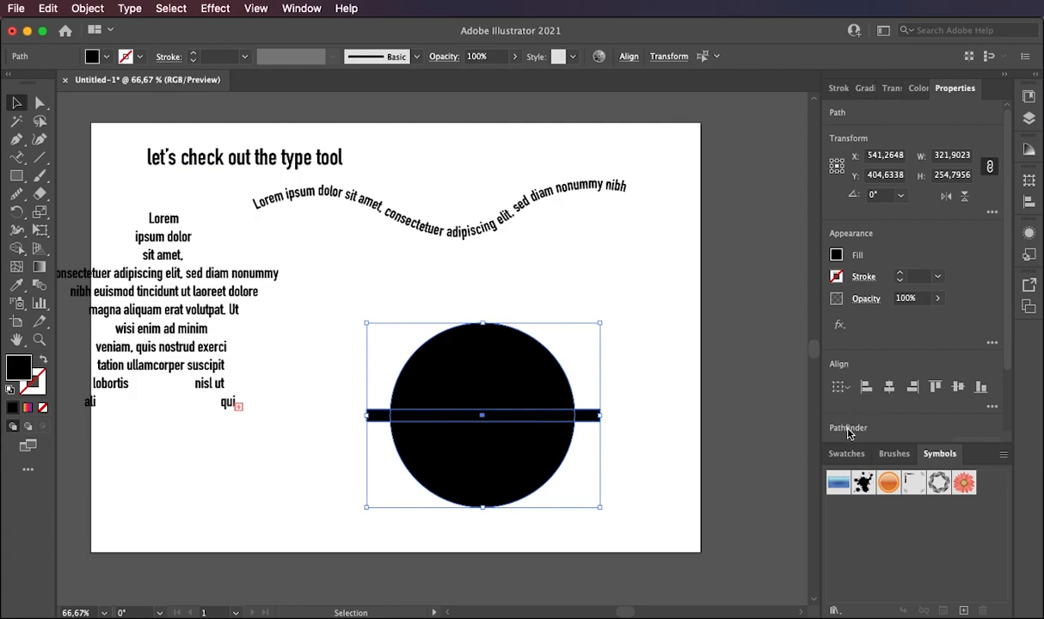
{"action": "scroll", "coordinate": [959, 412], "scroll_direction": "down", "scroll_amount": 3}
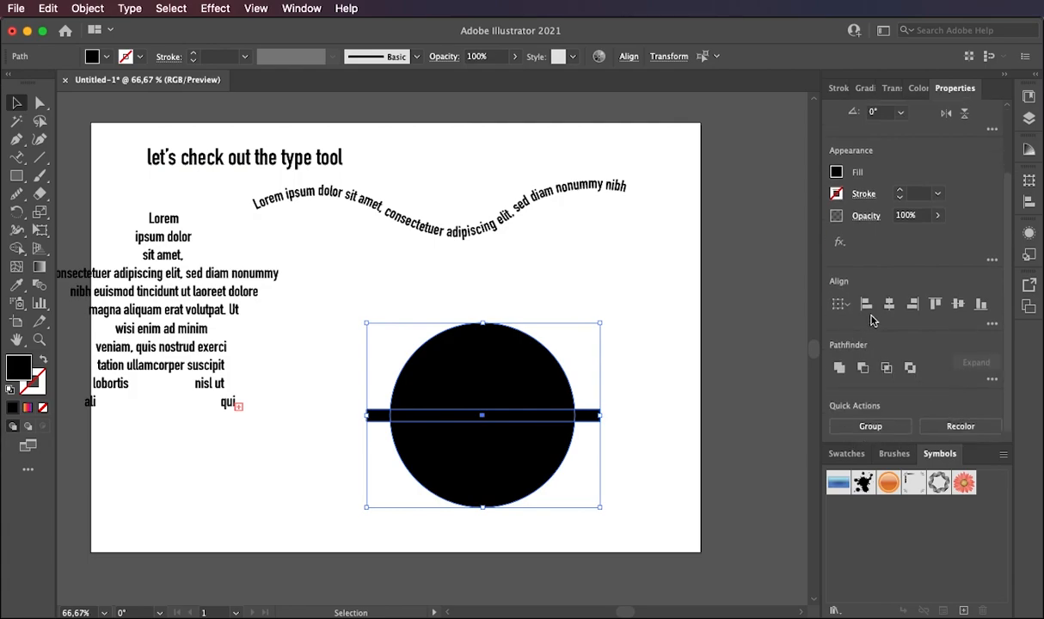
{"action": "left_click", "coordinate": [989, 380]}
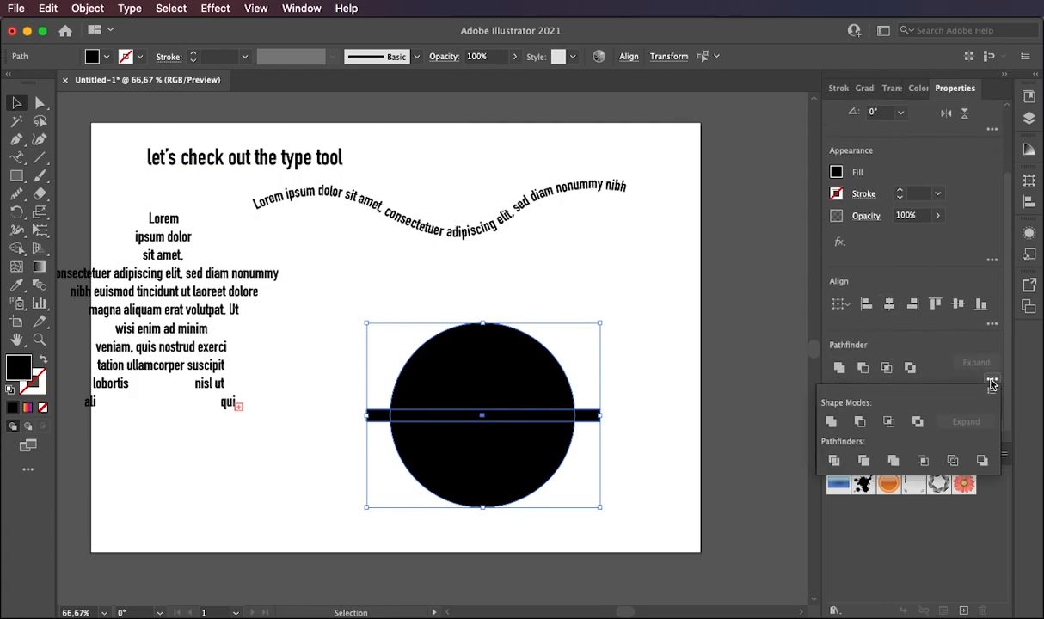
{"action": "left_click", "coordinate": [833, 464]}
{"action": "left_click", "coordinate": [640, 486]}
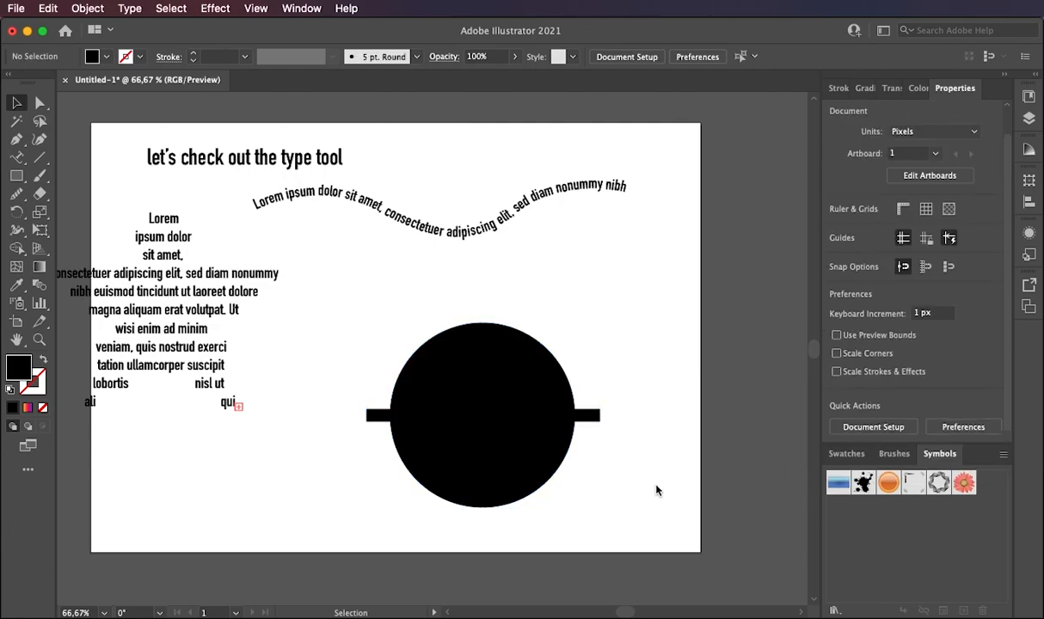
- Ungroup the divided circle and bar pieces
{"action": "left_click", "coordinate": [384, 422]}
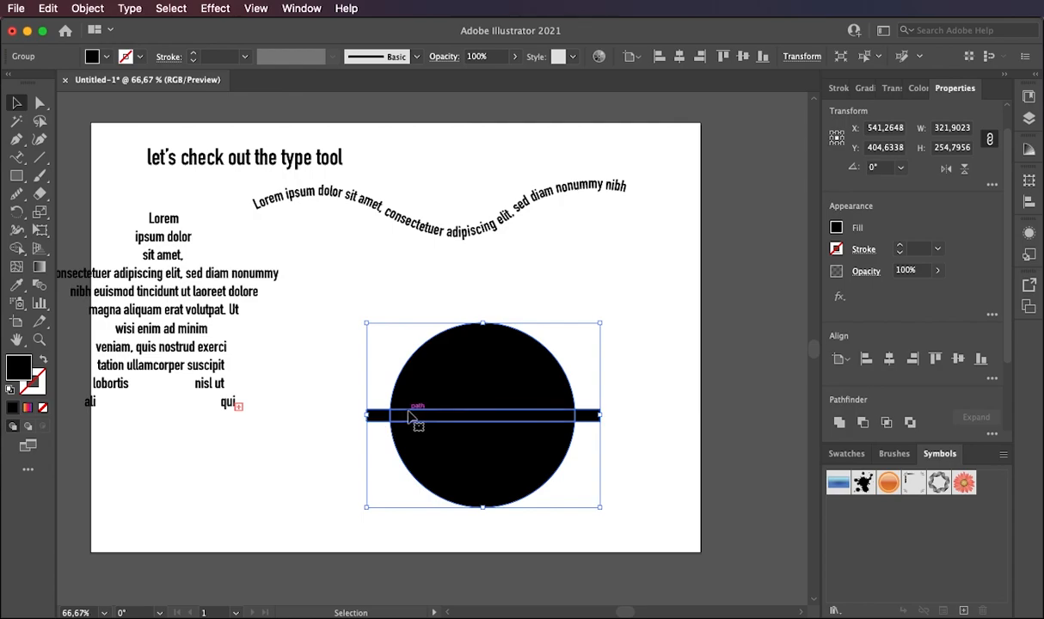
{"action": "left_click", "coordinate": [87, 8]}
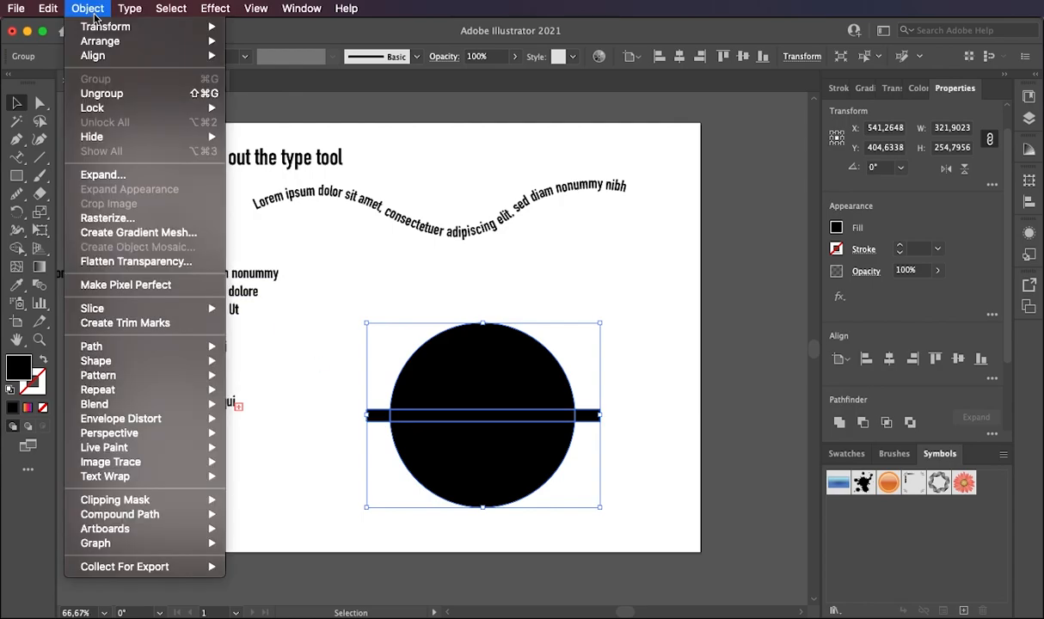
{"action": "left_click", "coordinate": [107, 93]}
{"action": "left_click", "coordinate": [300, 390]}
{"action": "left_click", "coordinate": [373, 415]}
{"action": "key", "text": "Delete"}
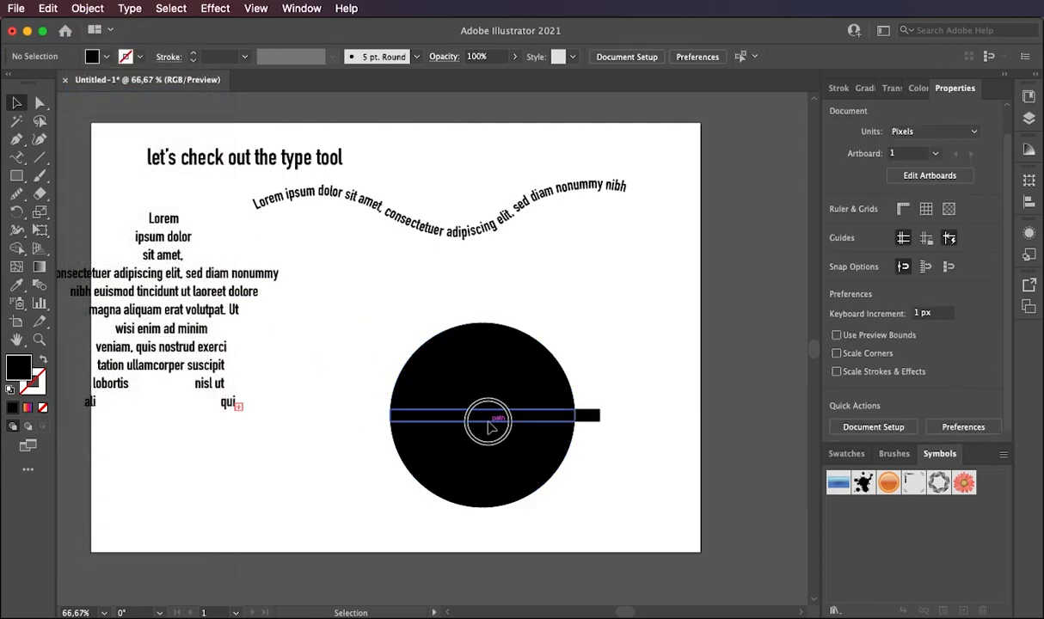
{"action": "left_click", "coordinate": [489, 417]}
{"action": "key", "text": "Delete"}
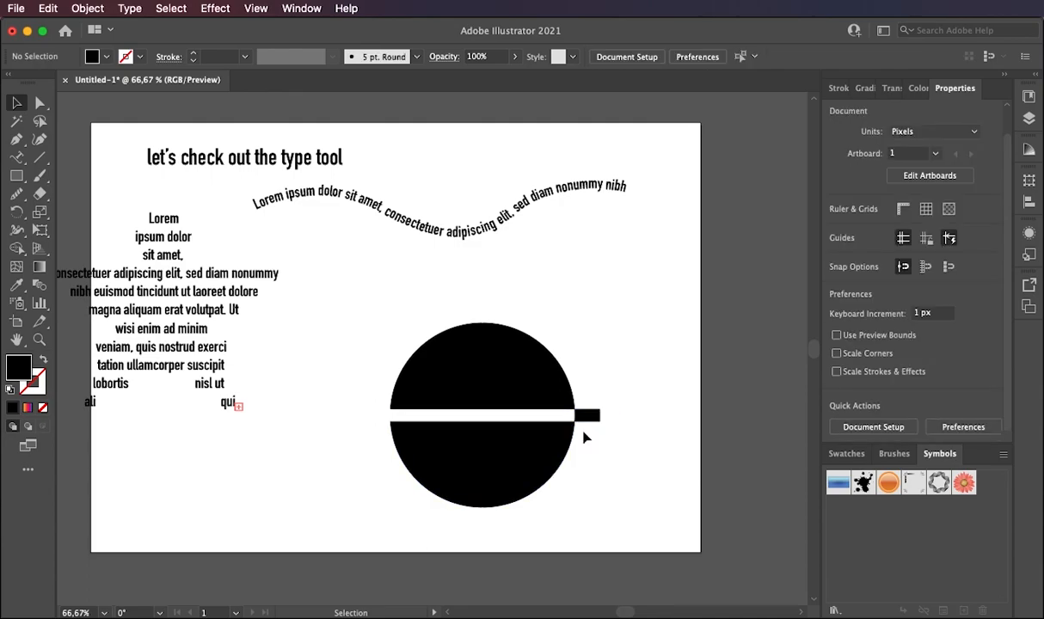
{"action": "key", "text": "super+z"}
{"action": "key", "text": "super+z"}
- Delete the middle strip between the two halves of the circle
{"action": "left_click", "coordinate": [617, 467]}
{"action": "left_click", "coordinate": [550, 416]}
{"action": "key", "text": "Delete"}
- Swap fill and stroke on both halves of the circle, making them unfilled shapes with a 1 pt black outline
{"action": "left_click", "coordinate": [430, 352]}
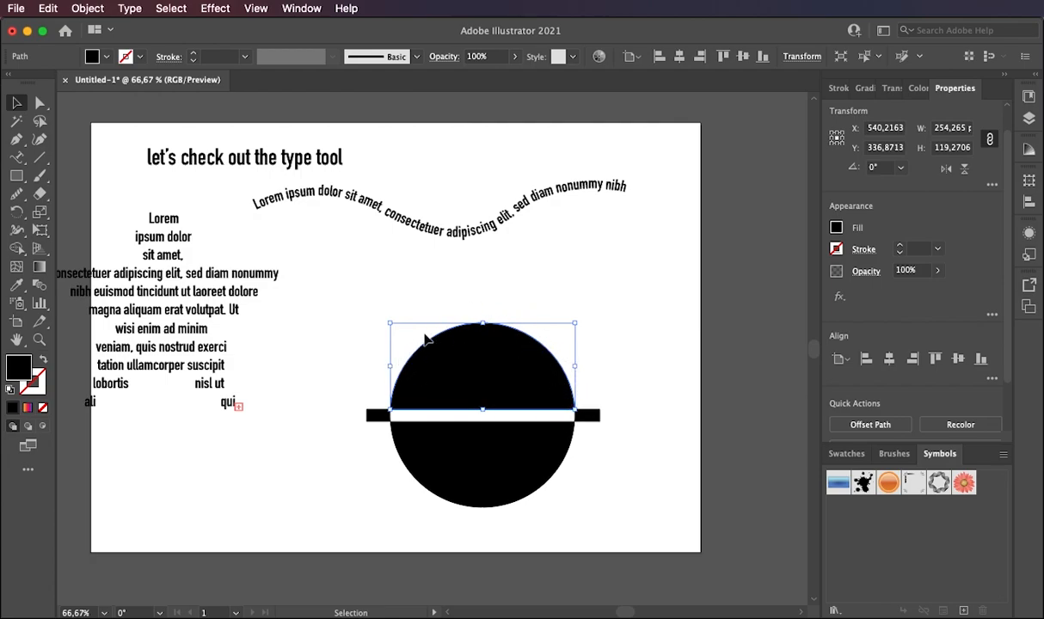
{"action": "left_click", "coordinate": [44, 362]}
{"action": "left_click", "coordinate": [467, 280]}
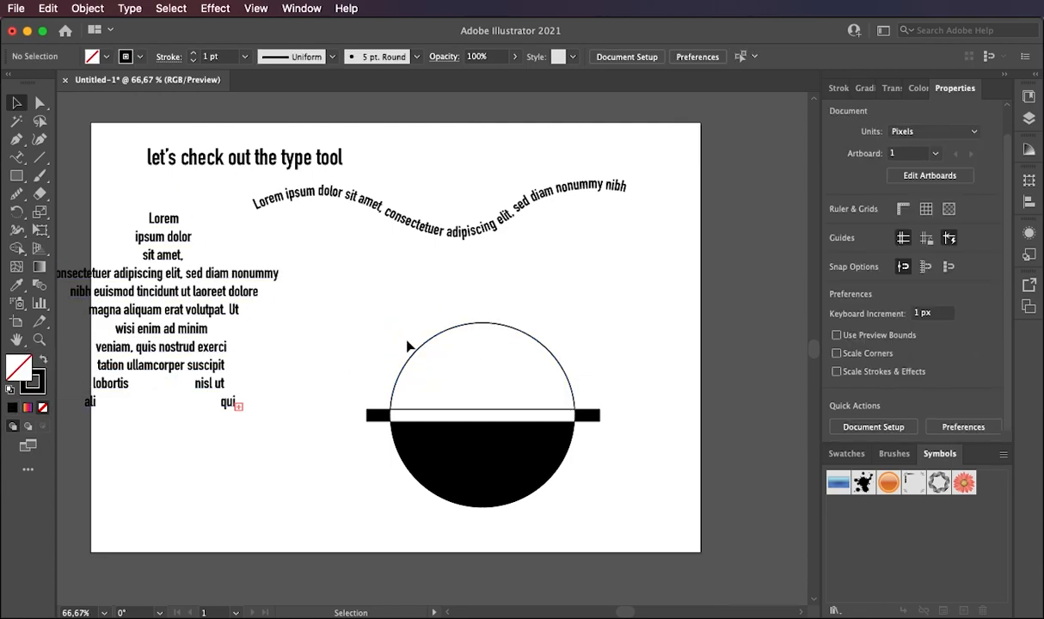
{"action": "left_click", "coordinate": [450, 460]}
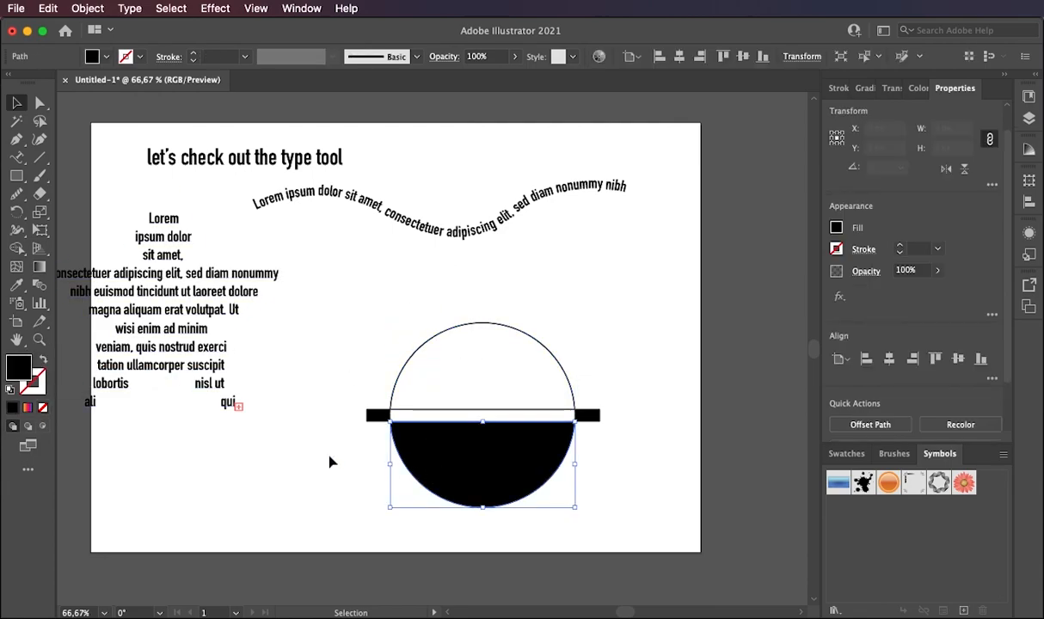
{"action": "left_click", "coordinate": [44, 362]}
{"action": "left_click", "coordinate": [374, 319]}
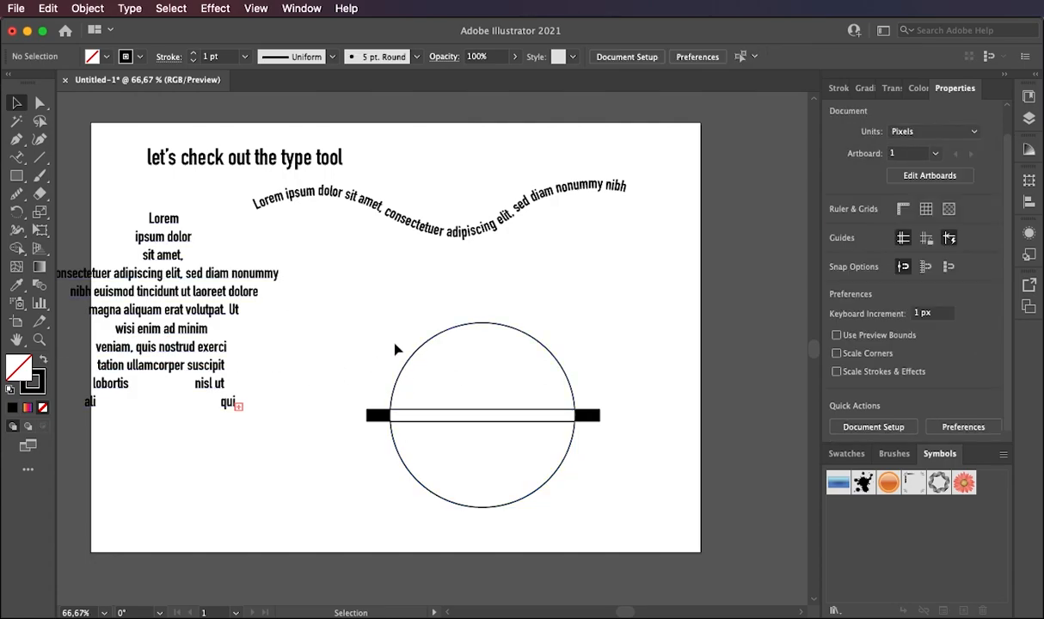
- Place placeholder type on the path of the upper half-circle, starting near the lower end of its left curve
{"action": "left_click", "coordinate": [415, 357]}
{"action": "key", "text": "z"}
{"action": "left_click", "coordinate": [519, 402]}
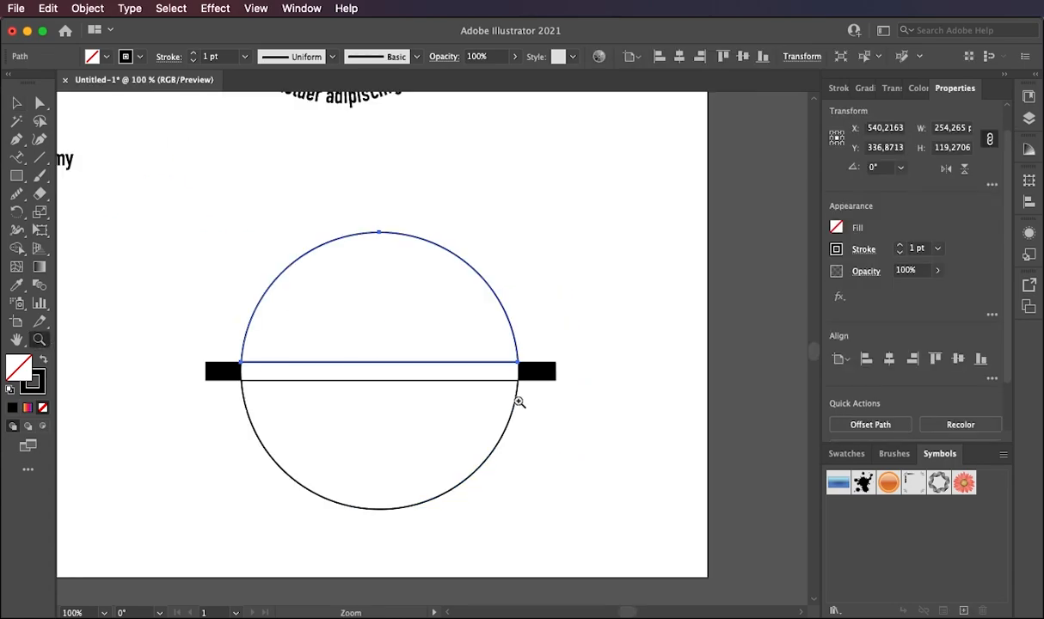
{"action": "left_click", "coordinate": [17, 159]}
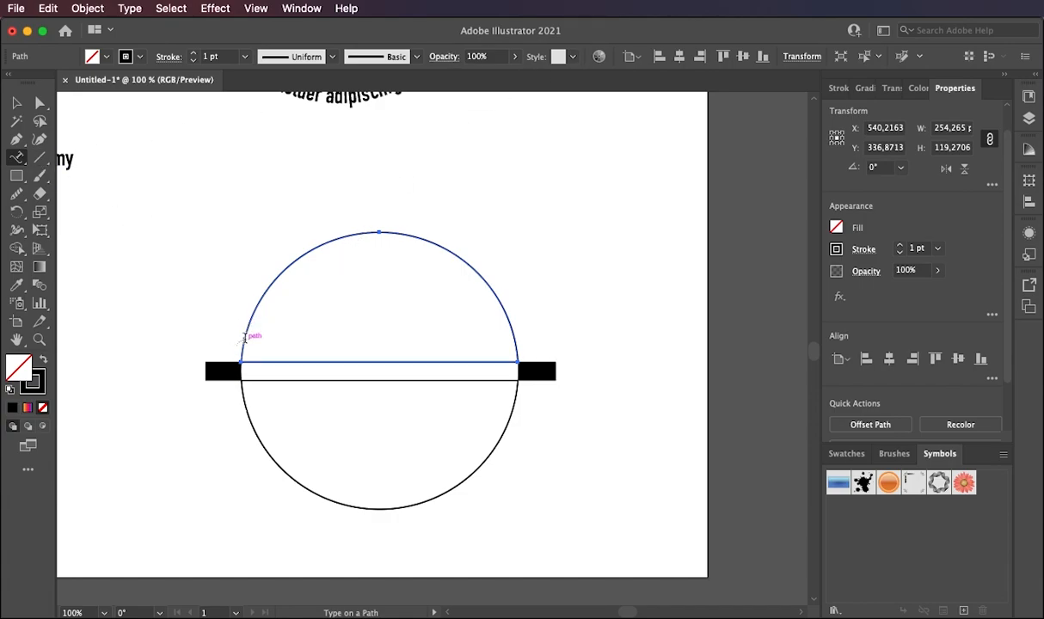
{"action": "left_click", "coordinate": [17, 158]}
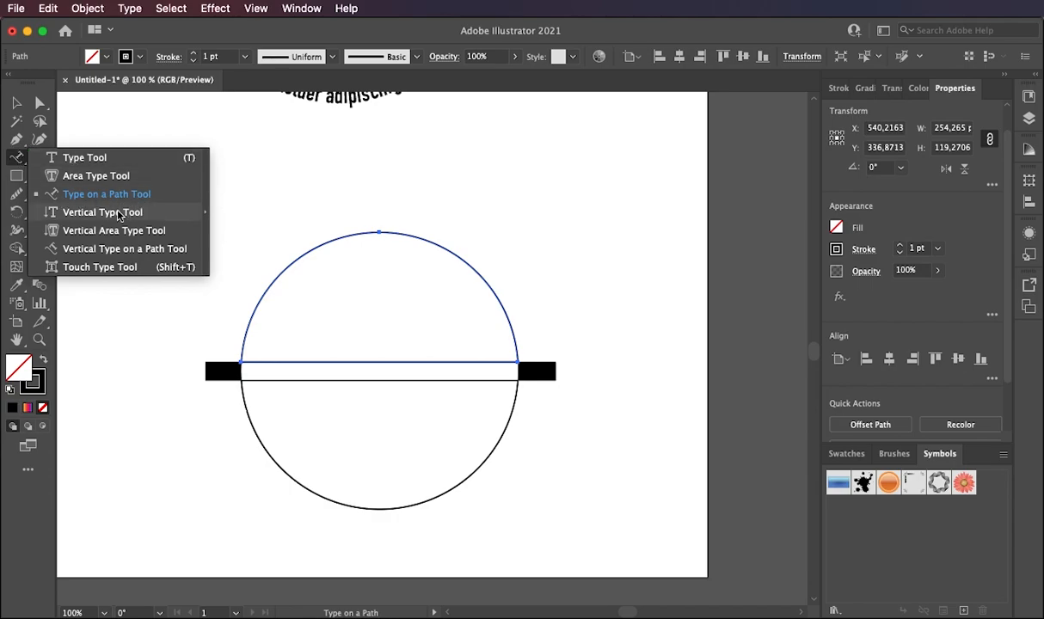
{"action": "left_click", "coordinate": [16, 160]}
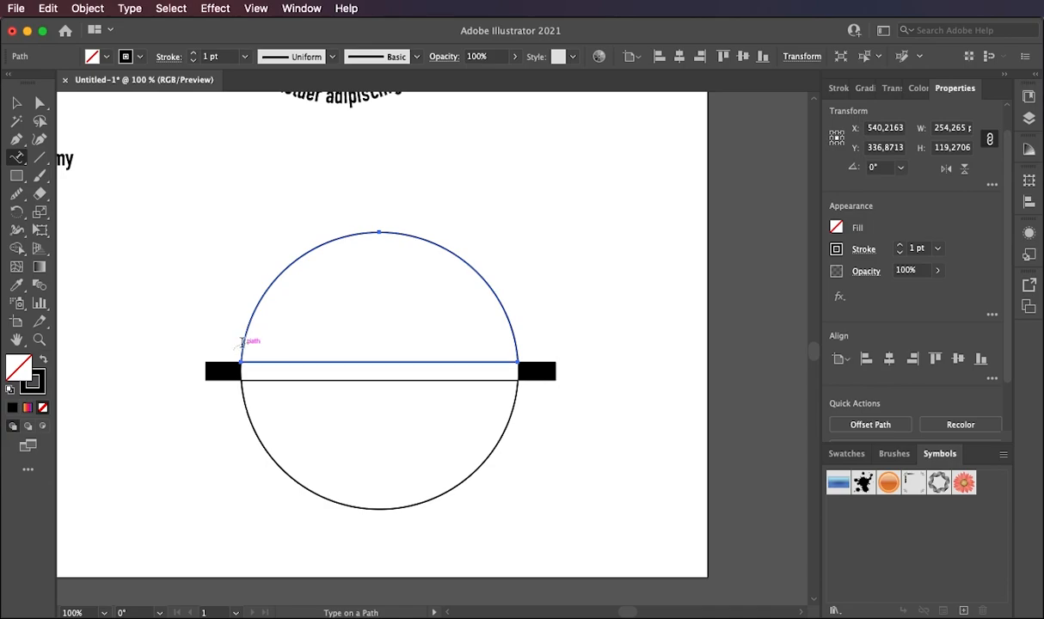
{"action": "left_click", "coordinate": [242, 345]}
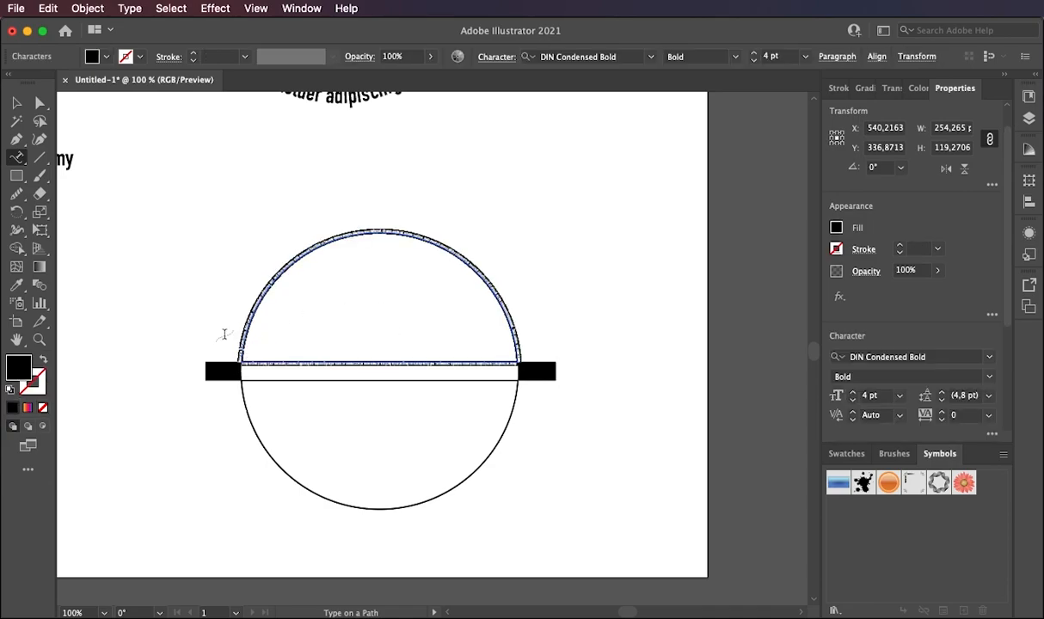
- Set the font size of the upper half-circle's path text to 15 pt
{"action": "left_click", "coordinate": [492, 59]}
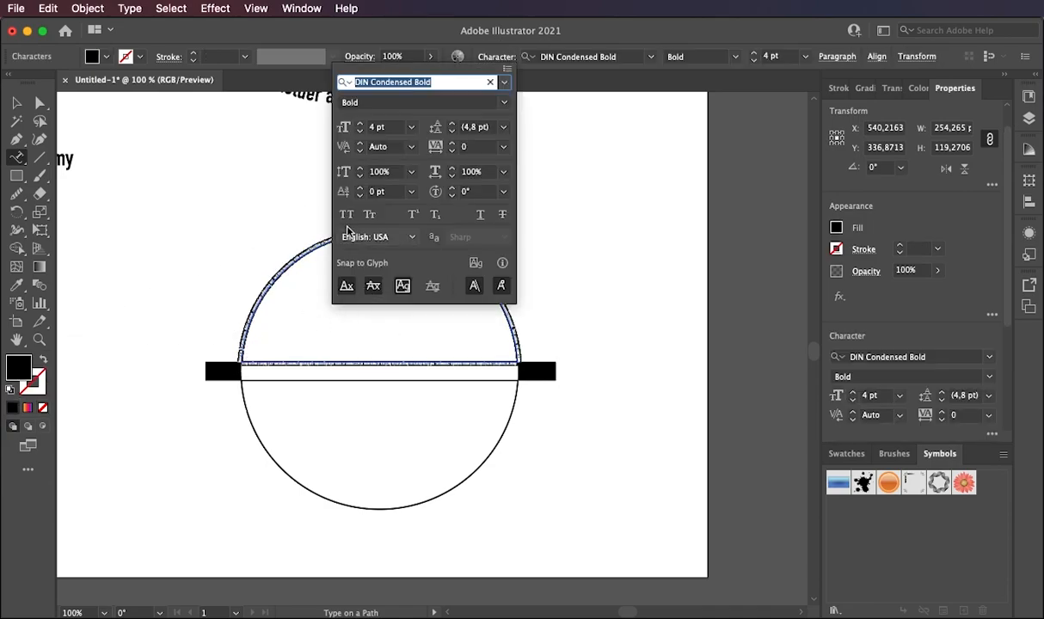
{"action": "left_click", "coordinate": [360, 123]}
{"action": "left_click", "coordinate": [359, 123]}
{"action": "left_click", "coordinate": [360, 123]}
{"action": "left_click", "coordinate": [359, 123]}
{"action": "left_click", "coordinate": [359, 123]}
{"action": "left_click", "coordinate": [359, 123]}
{"action": "left_click", "coordinate": [360, 123]}
{"action": "left_click", "coordinate": [360, 123]}
{"action": "left_click", "coordinate": [360, 123]}
{"action": "left_click", "coordinate": [359, 124]}
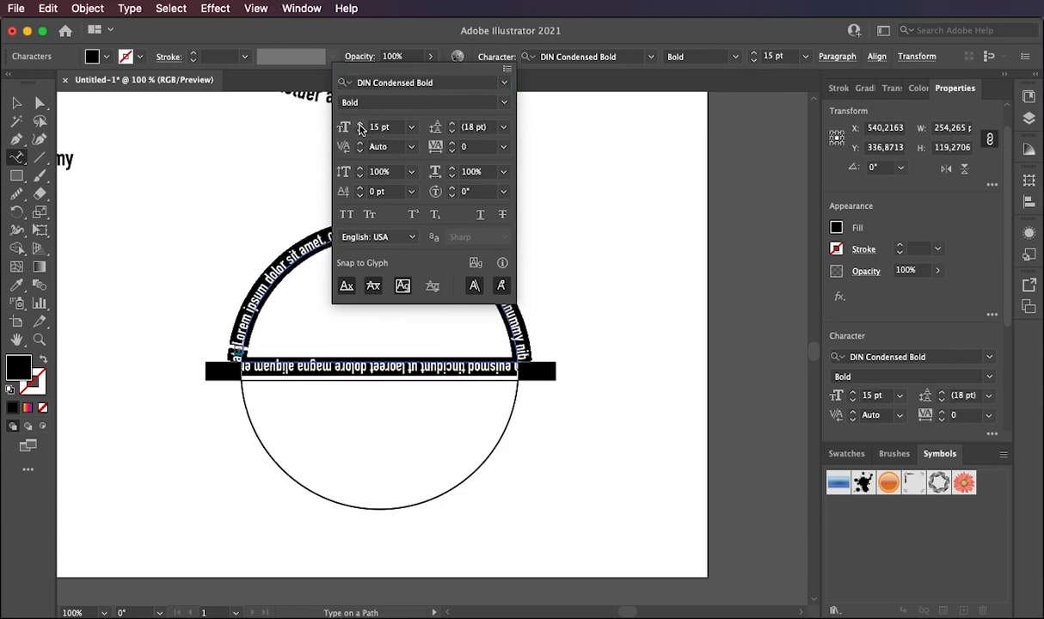
{"action": "left_click", "coordinate": [431, 35]}
{"action": "key", "text": "Escape"}
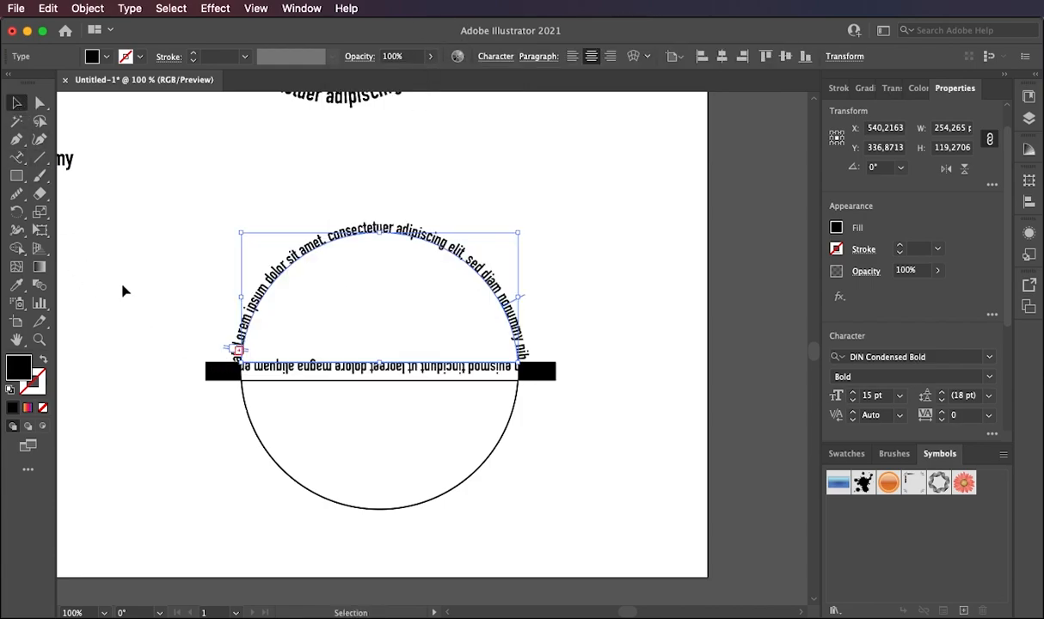
- Move the two black bar ends outward, away from the circle, by about 11 px each
{"action": "left_click", "coordinate": [170, 406]}
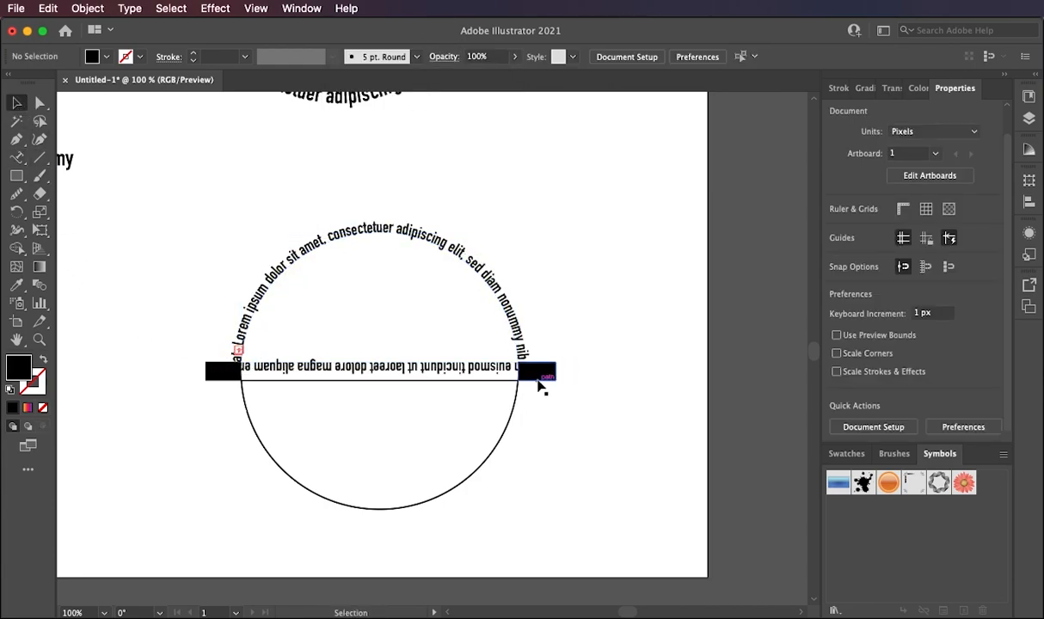
{"action": "left_click", "coordinate": [543, 379]}
{"action": "left_click_drag", "start_coordinate": [542, 381], "coordinate": [554, 384]}
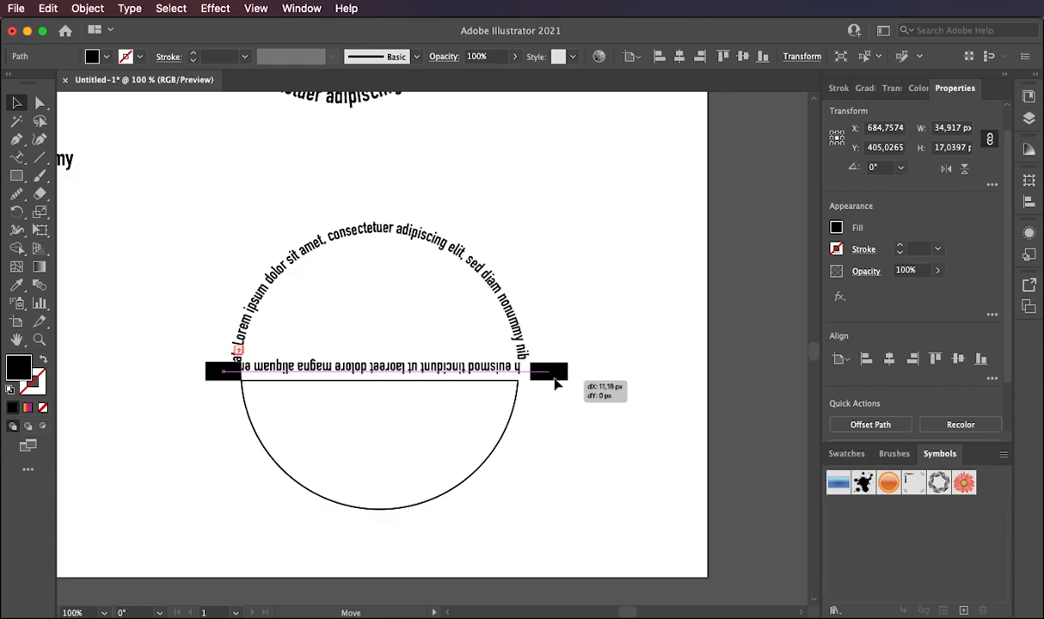
{"action": "left_click_drag", "start_coordinate": [225, 374], "coordinate": [210, 378]}
- Place placeholder type on the path of the lower half-circle, starting near the upper end of its left curve
{"action": "left_click", "coordinate": [281, 471]}
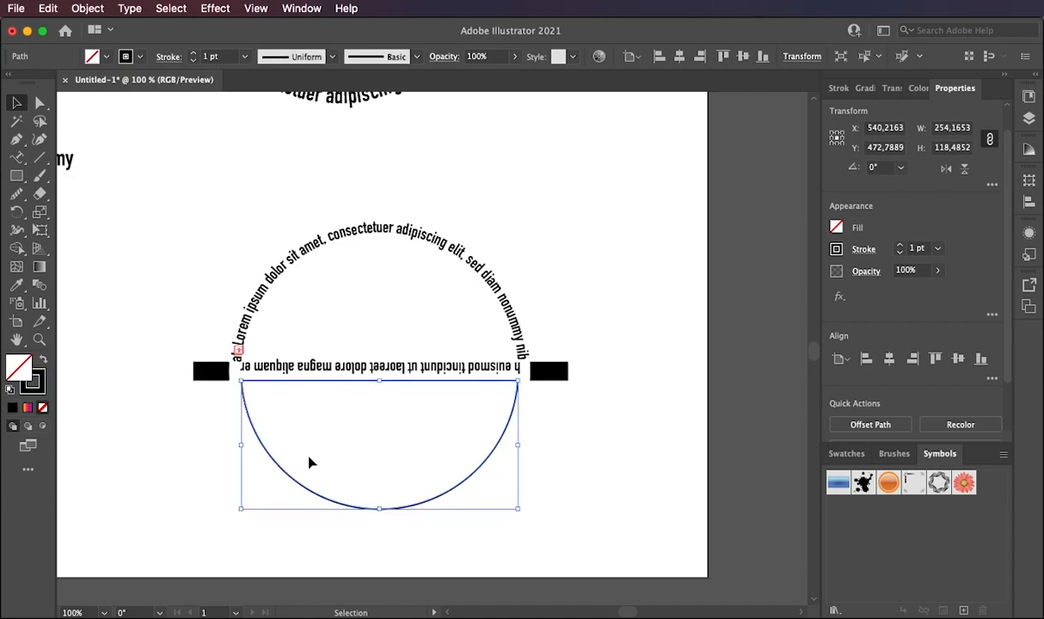
{"action": "left_click", "coordinate": [17, 156]}
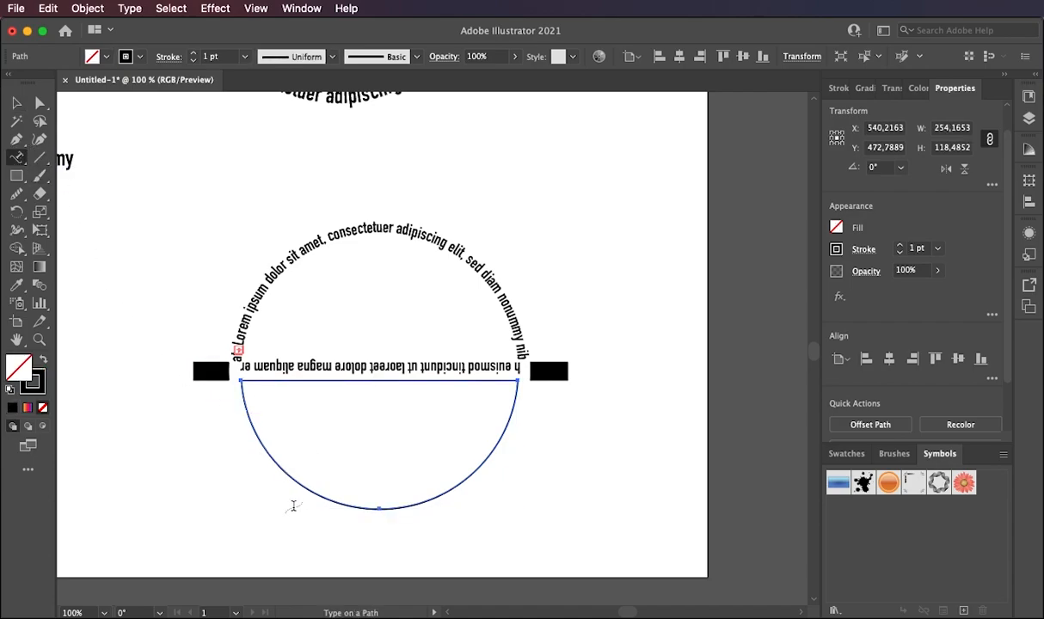
{"action": "left_click", "coordinate": [244, 394]}
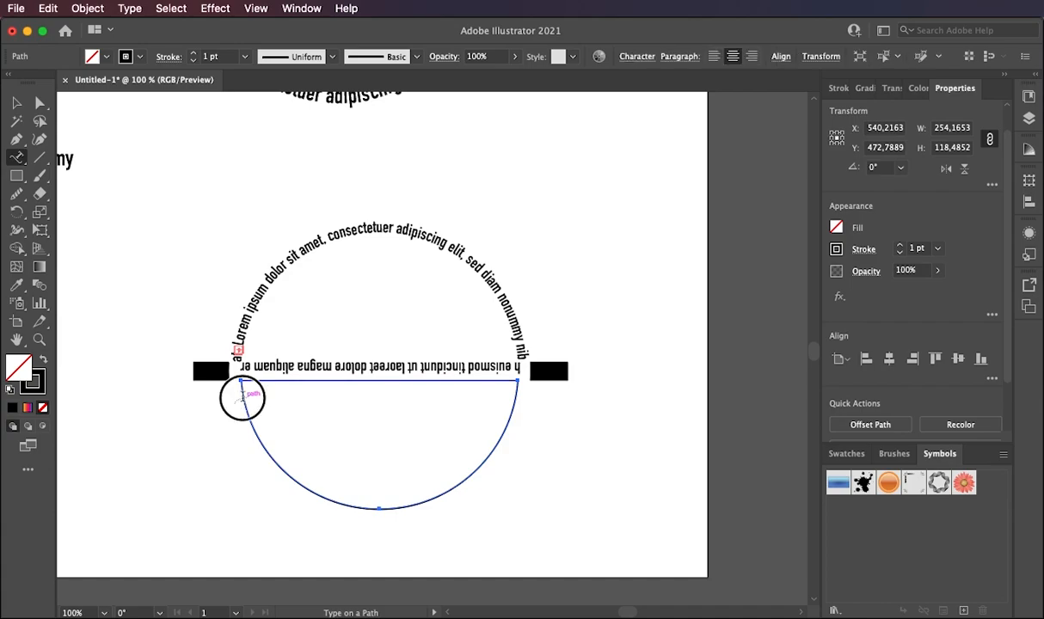
{"action": "left_click", "coordinate": [16, 103]}
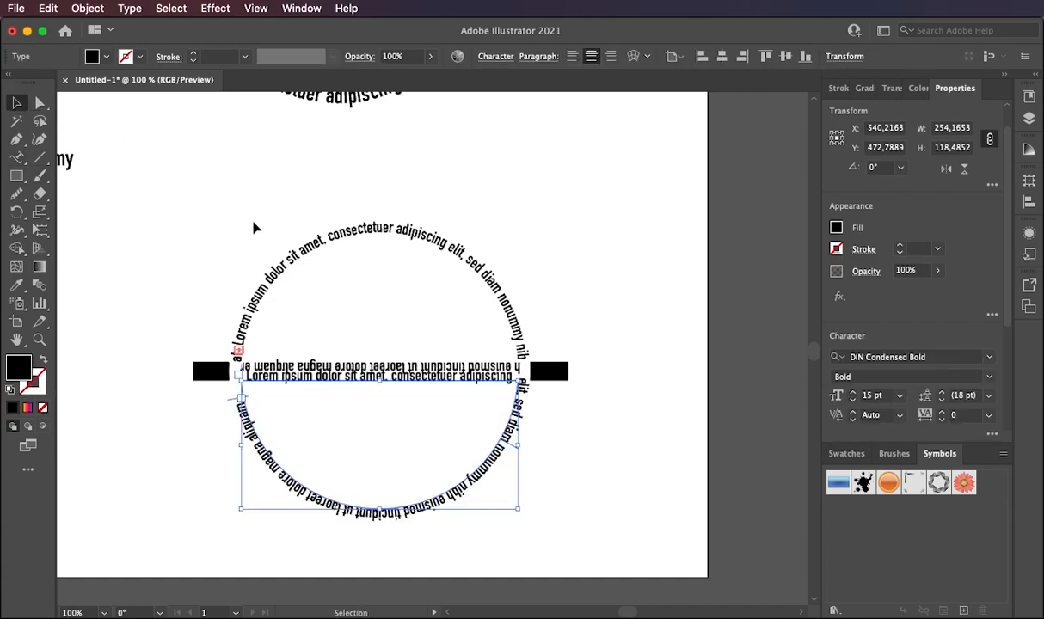
- Spread the two half-circle texts apart, moving the upper one up 10 px and the lower one down 11 px
{"action": "left_click", "coordinate": [265, 292]}
{"action": "left_click_drag", "start_coordinate": [280, 298], "coordinate": [274, 287]}
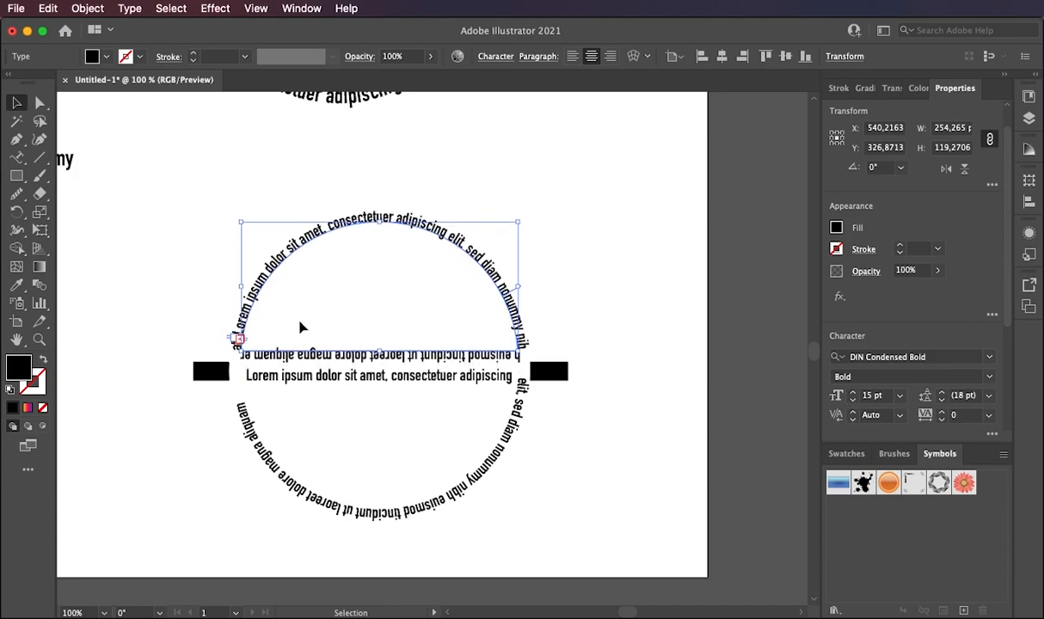
{"action": "left_click_drag", "start_coordinate": [451, 490], "coordinate": [468, 491]}
- Draw a second artboard to the right of the first one, matching its height
{"action": "left_click", "coordinate": [38, 339]}
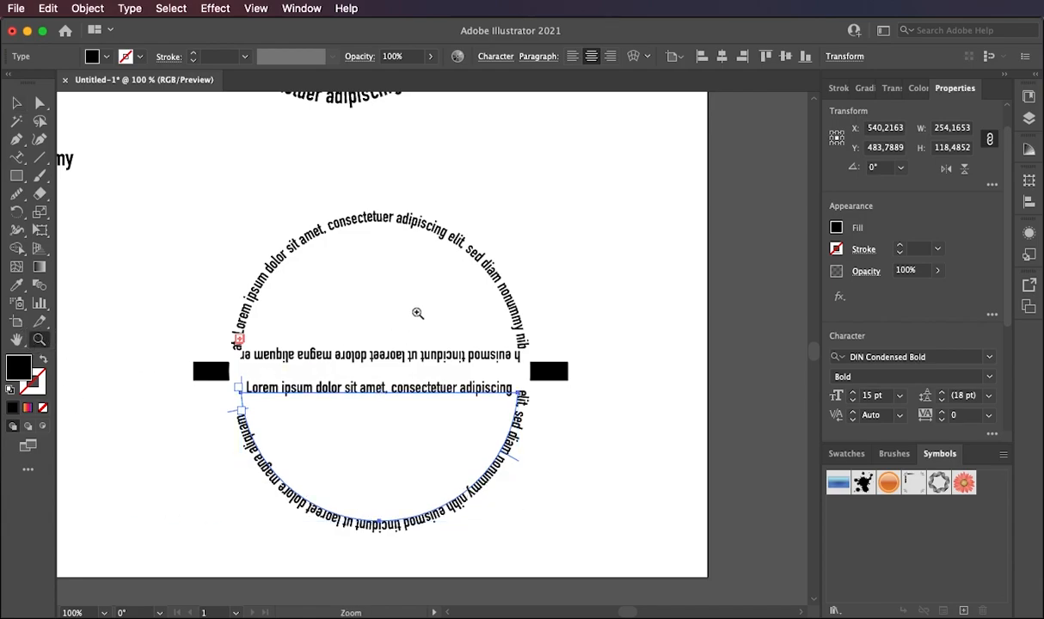
{"action": "left_click", "coordinate": [468, 341], "text": "alt"}
{"action": "left_click", "coordinate": [282, 311], "text": "alt"}
{"action": "left_click", "coordinate": [289, 330], "text": "alt"}
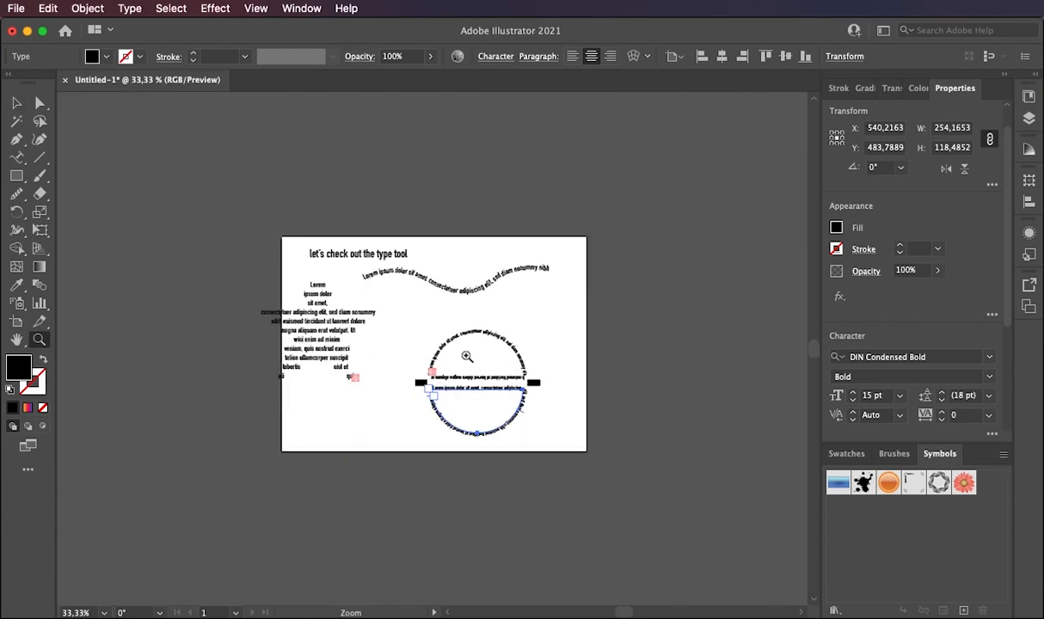
{"action": "left_click", "coordinate": [471, 358]}
{"action": "left_click", "coordinate": [16, 321]}
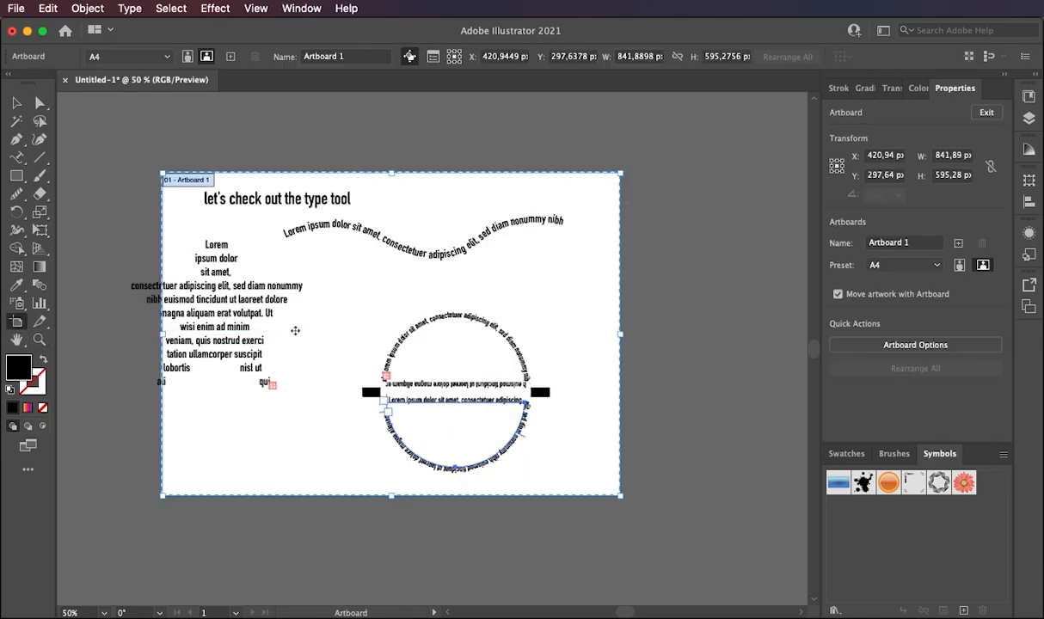
{"action": "left_click", "coordinate": [296, 332], "text": "super"}
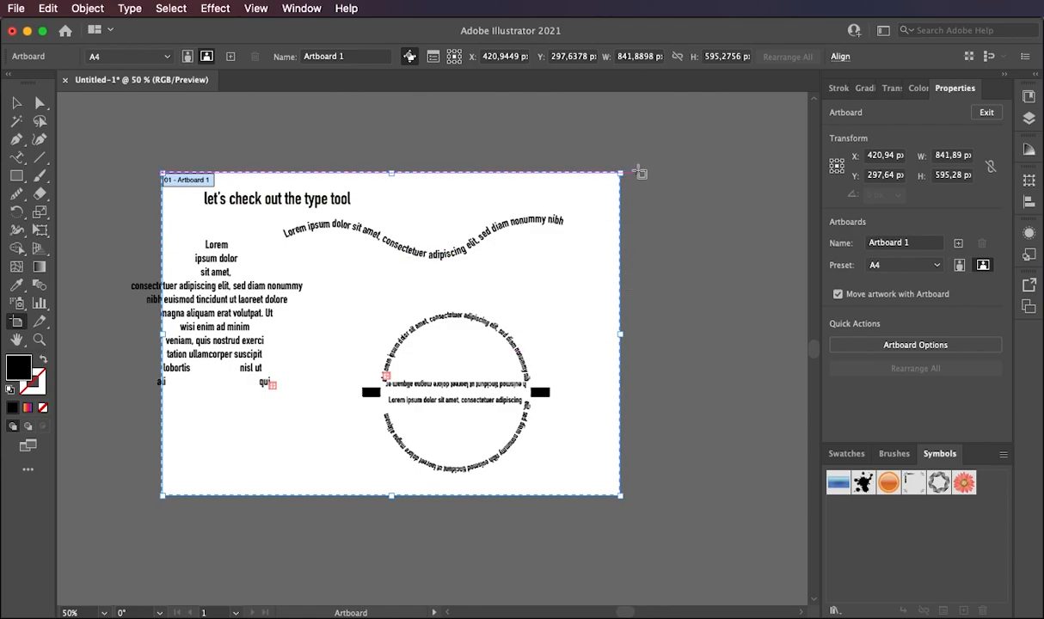
{"action": "left_click_drag", "start_coordinate": [633, 174], "coordinate": [504, 497]}
{"action": "key", "text": "h"}
{"action": "left_click_drag", "start_coordinate": [258, 403], "coordinate": [362, 411]}
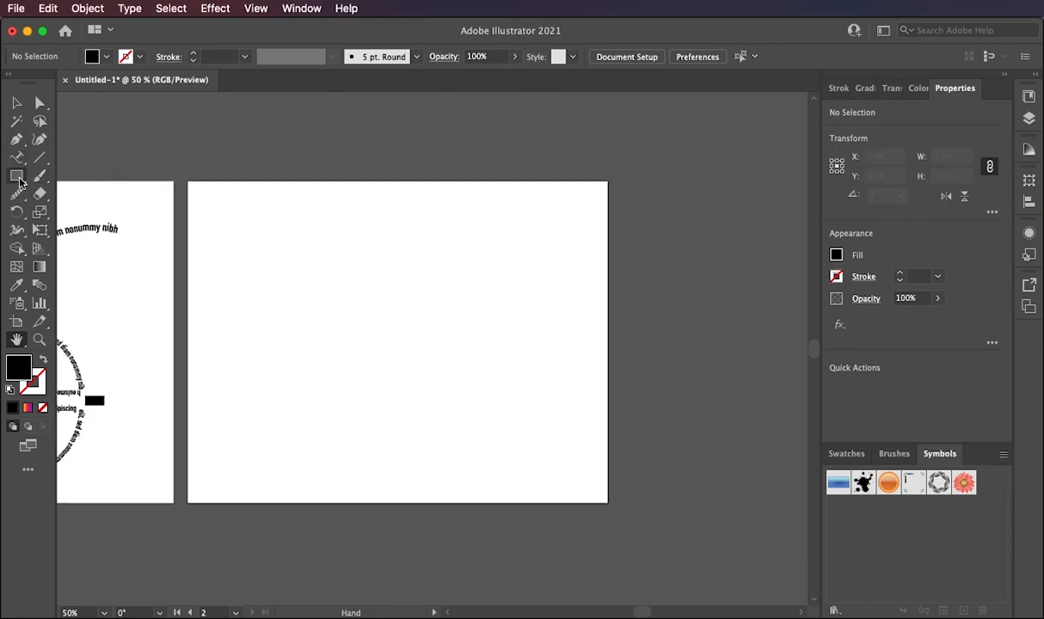
{"action": "left_click", "coordinate": [19, 195]}
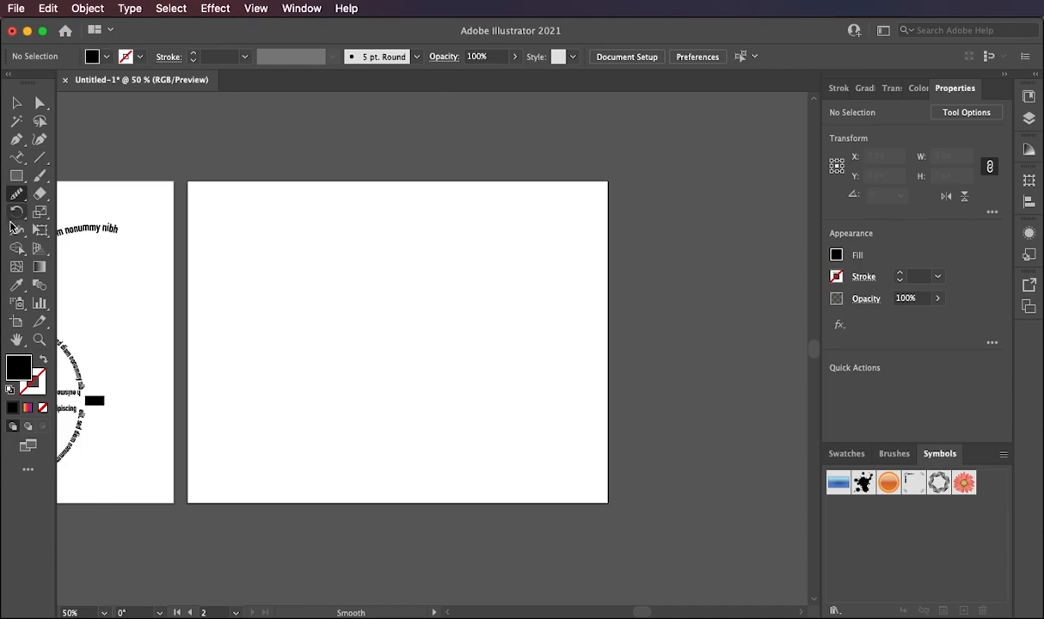
{"action": "left_click", "coordinate": [38, 339]}
{"action": "left_click", "coordinate": [307, 339]}
{"action": "key", "text": "space"}
{"action": "left_click_drag", "start_coordinate": [560, 357], "coordinate": [423, 329]}
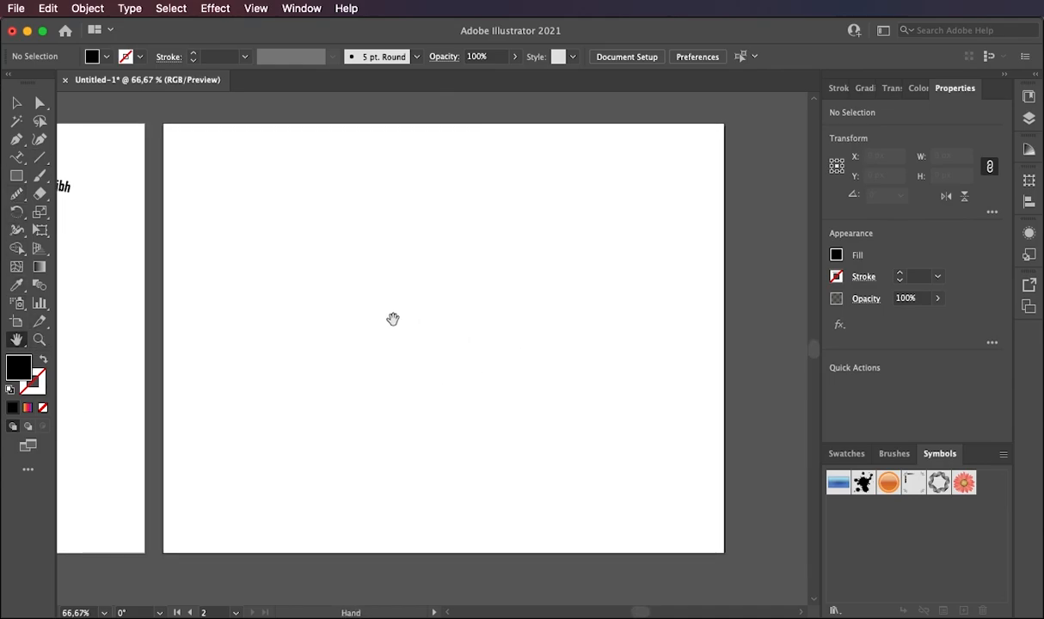
{"action": "left_click", "coordinate": [17, 195]}
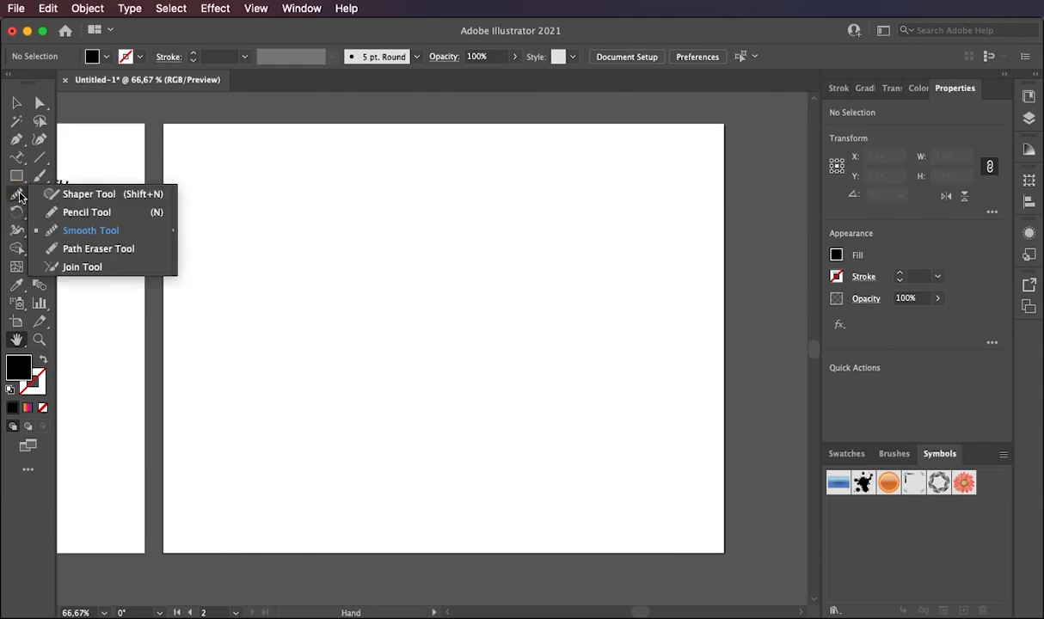
{"action": "left_click", "coordinate": [86, 212]}
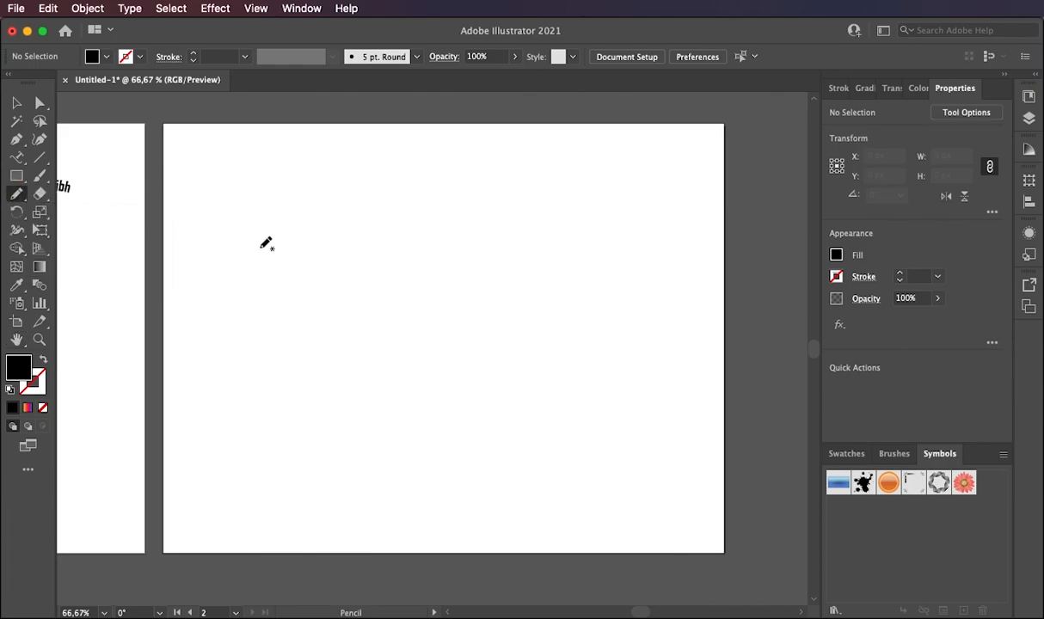
{"action": "left_click_drag", "start_coordinate": [264, 236], "coordinate": [314, 211]}
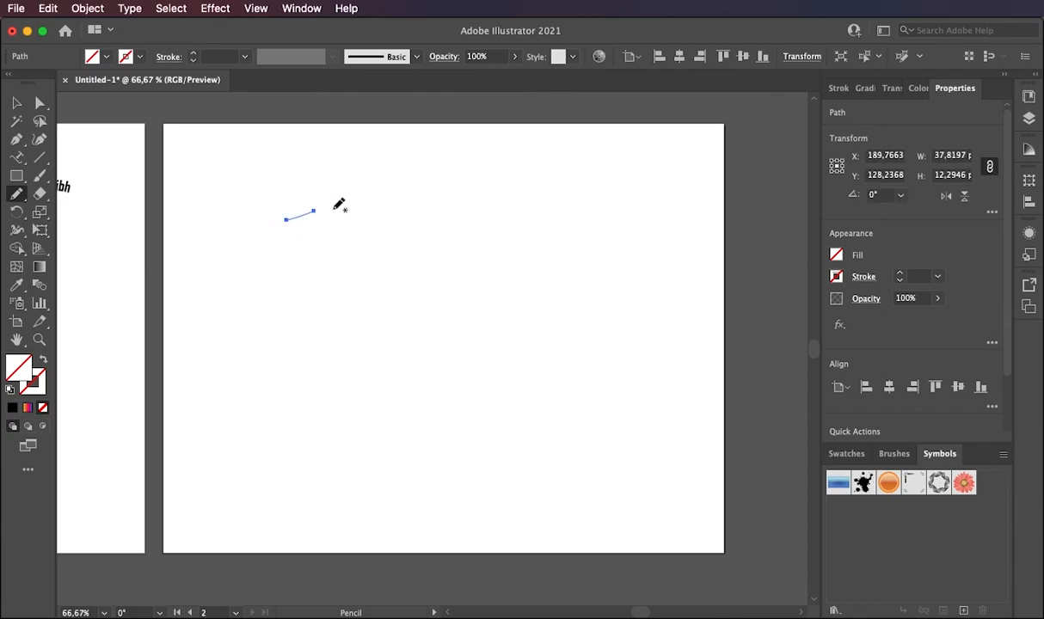
{"action": "left_click", "coordinate": [17, 103]}
{"action": "left_click_drag", "start_coordinate": [193, 162], "coordinate": [344, 238]}
{"action": "key", "text": "Delete"}
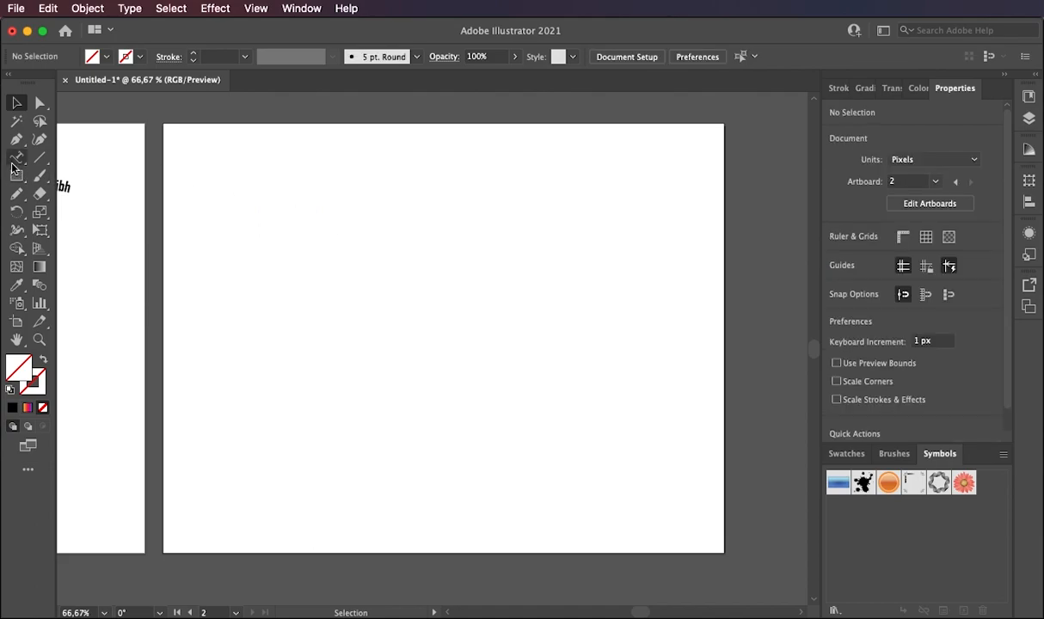
- Draw a closed wavy cloud shape about 592 by 349 px on the second artboard with the Pencil tool and smooth several of its bends
{"action": "left_click", "coordinate": [16, 193]}
{"action": "mouse_move", "coordinate": [209, 279]}
{"action": "left_mouse_down"}
{"action": "mouse_move", "coordinate": [253, 238]}
{"action": "mouse_move", "coordinate": [269, 251]}
{"action": "mouse_move", "coordinate": [314, 243]}
{"action": "mouse_move", "coordinate": [379, 200]}
{"action": "mouse_move", "coordinate": [419, 231]}
{"action": "mouse_move", "coordinate": [504, 198]}
{"action": "mouse_move", "coordinate": [606, 308]}
{"action": "mouse_move", "coordinate": [602, 341]}
{"action": "mouse_move", "coordinate": [575, 350]}
{"action": "mouse_move", "coordinate": [575, 440]}
{"action": "mouse_move", "coordinate": [516, 397]}
{"action": "mouse_move", "coordinate": [455, 409]}
{"action": "mouse_move", "coordinate": [417, 450]}
{"action": "mouse_move", "coordinate": [358, 397]}
{"action": "mouse_move", "coordinate": [309, 391]}
{"action": "mouse_move", "coordinate": [278, 419]}
{"action": "mouse_move", "coordinate": [247, 384]}
{"action": "mouse_move", "coordinate": [238, 345]}
{"action": "mouse_move", "coordinate": [199, 342]}
{"action": "mouse_move", "coordinate": [180, 301]}
{"action": "mouse_move", "coordinate": [211, 274]}
{"action": "left_mouse_up"}
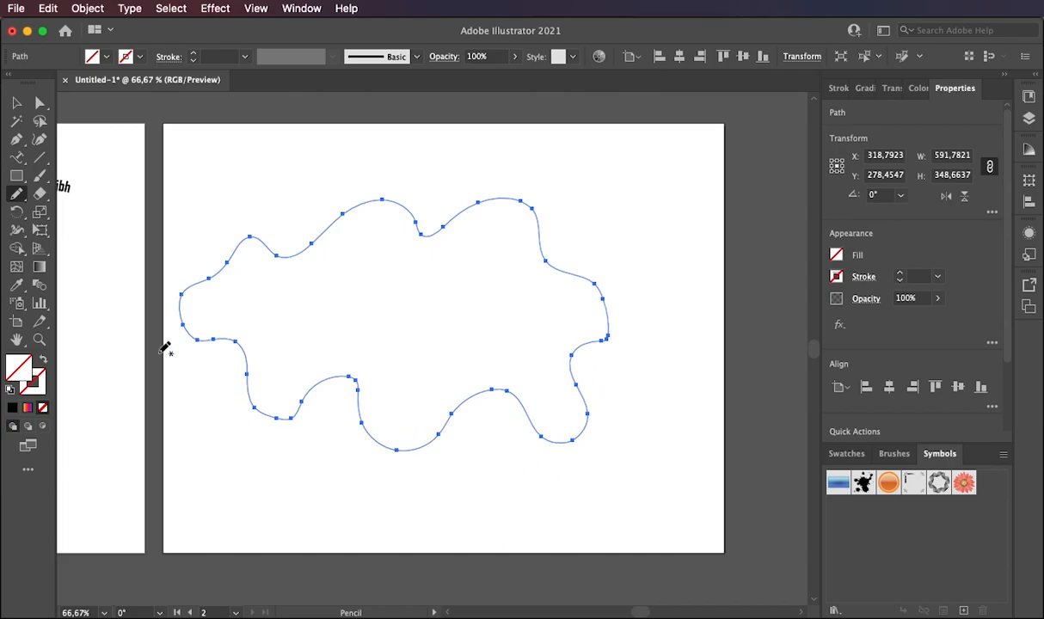
{"action": "mouse_move", "coordinate": [15, 201]}
{"action": "left_mouse_down"}
{"action": "mouse_move", "coordinate": [52, 206]}
{"action": "mouse_move", "coordinate": [65, 229]}
{"action": "left_mouse_up"}
{"action": "mouse_move", "coordinate": [230, 246]}
{"action": "left_mouse_down"}
{"action": "mouse_move", "coordinate": [226, 237]}
{"action": "mouse_move", "coordinate": [252, 233]}
{"action": "mouse_move", "coordinate": [286, 239]}
{"action": "left_mouse_up"}
{"action": "left_click_drag", "start_coordinate": [515, 195], "coordinate": [542, 222]}
{"action": "left_click_drag", "start_coordinate": [617, 328], "coordinate": [588, 364]}
{"action": "left_click_drag", "start_coordinate": [594, 417], "coordinate": [573, 453]}
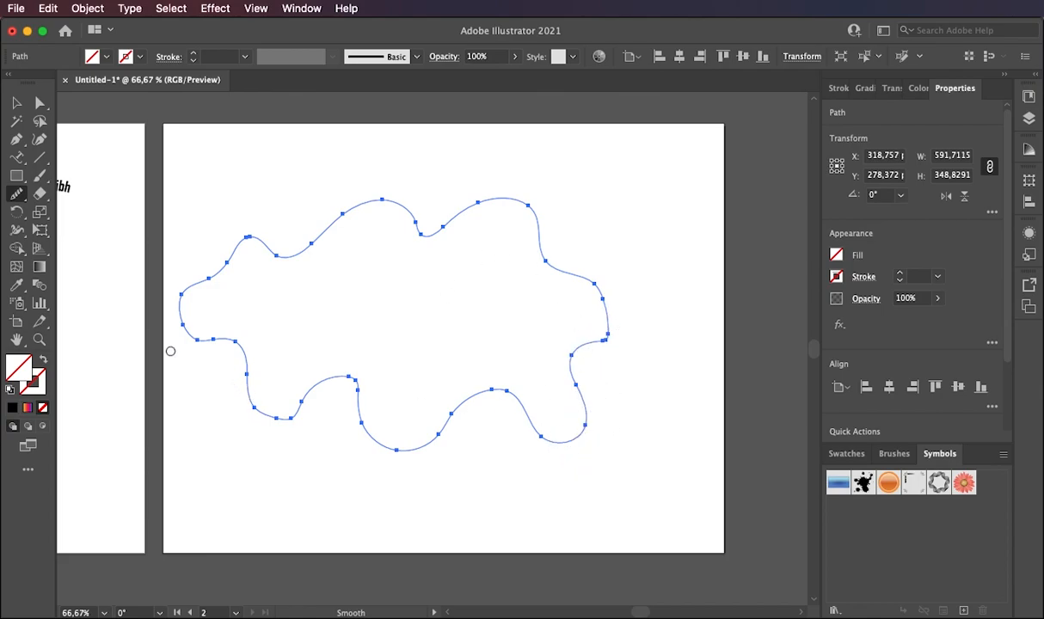
- Add an area text frame about 611 by 65 px below the cloud shape, reading "DISTORT THINGS WITH THIS"
{"action": "left_click_drag", "start_coordinate": [15, 160], "coordinate": [65, 157]}
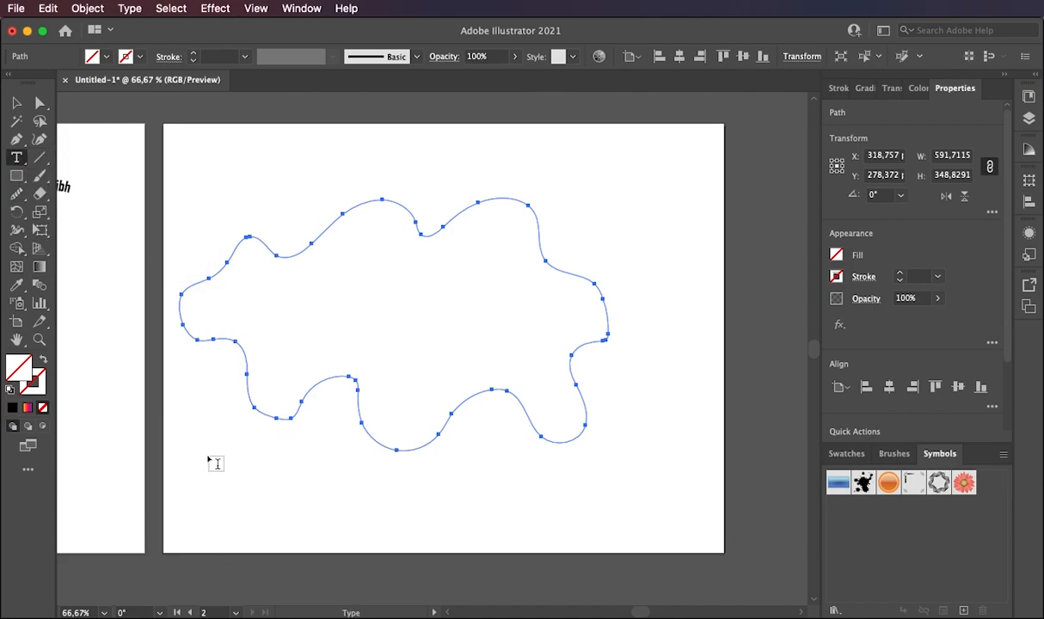
{"action": "left_click_drag", "start_coordinate": [194, 465], "coordinate": [639, 513]}
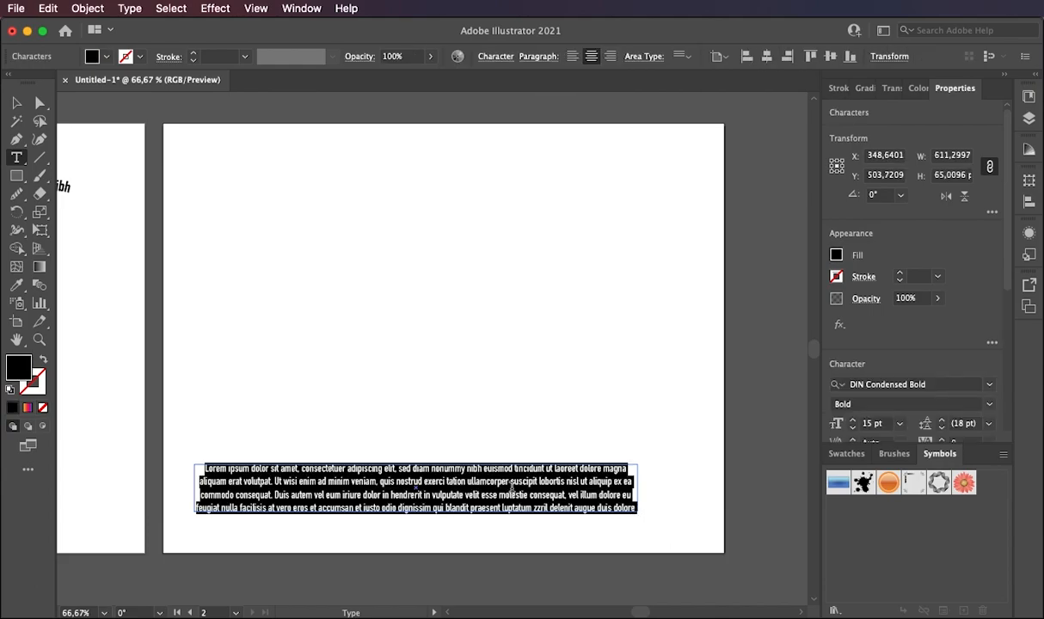
{"action": "type", "text": "distor"}
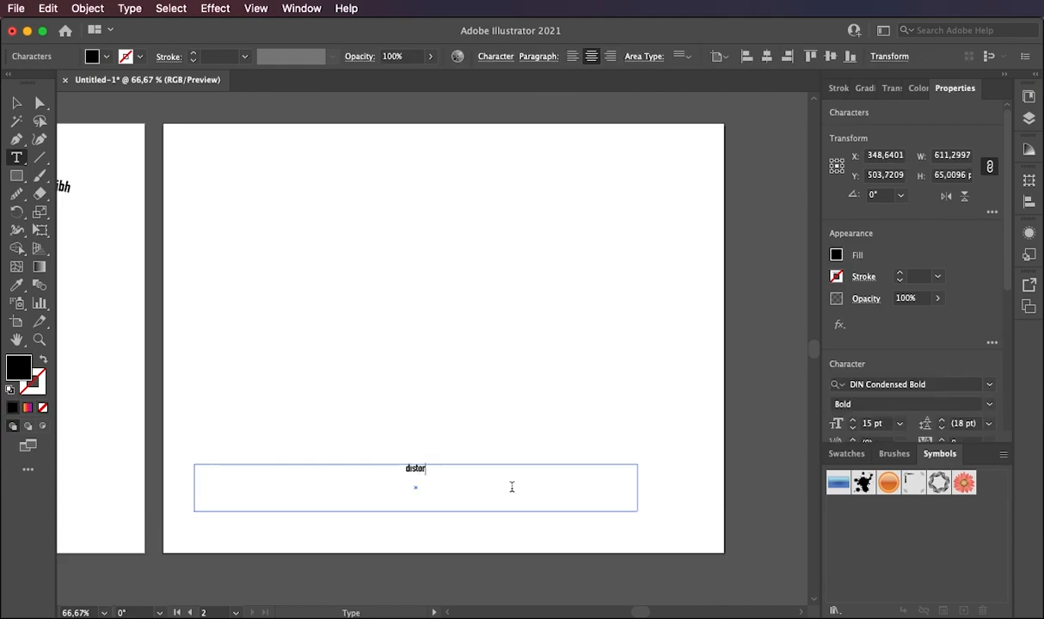
{"action": "type", "text": "t obje"}
{"action": "key", "text": "BackSpace"}
{"action": "key", "text": "super+a"}
{"action": "type", "text": "DISTORT TEXTS WITH THIS"}
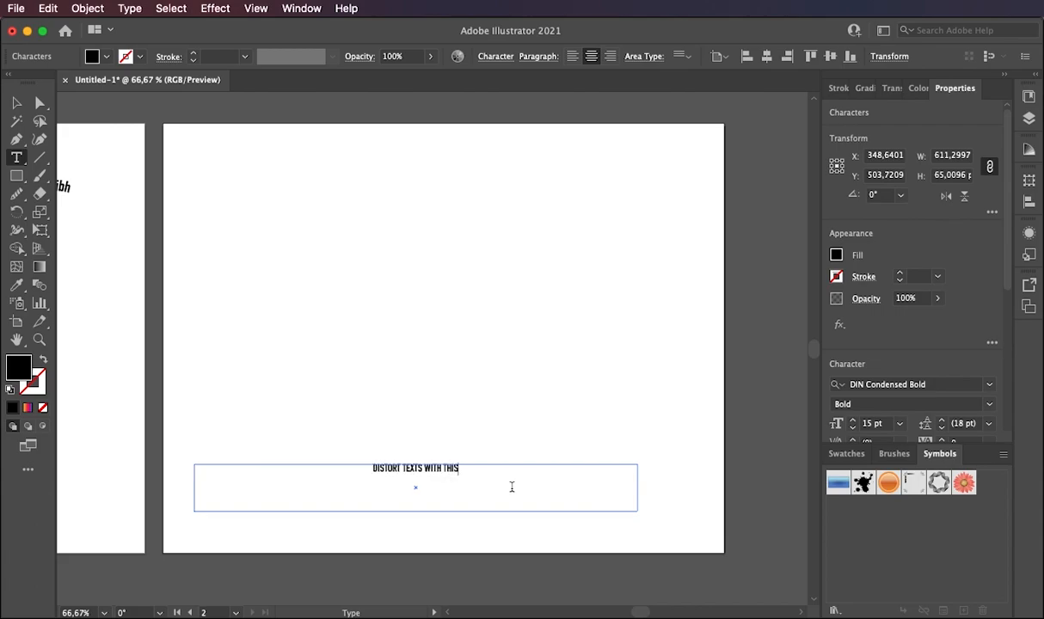
{"action": "left_click_drag", "start_coordinate": [423, 467], "coordinate": [406, 468]}
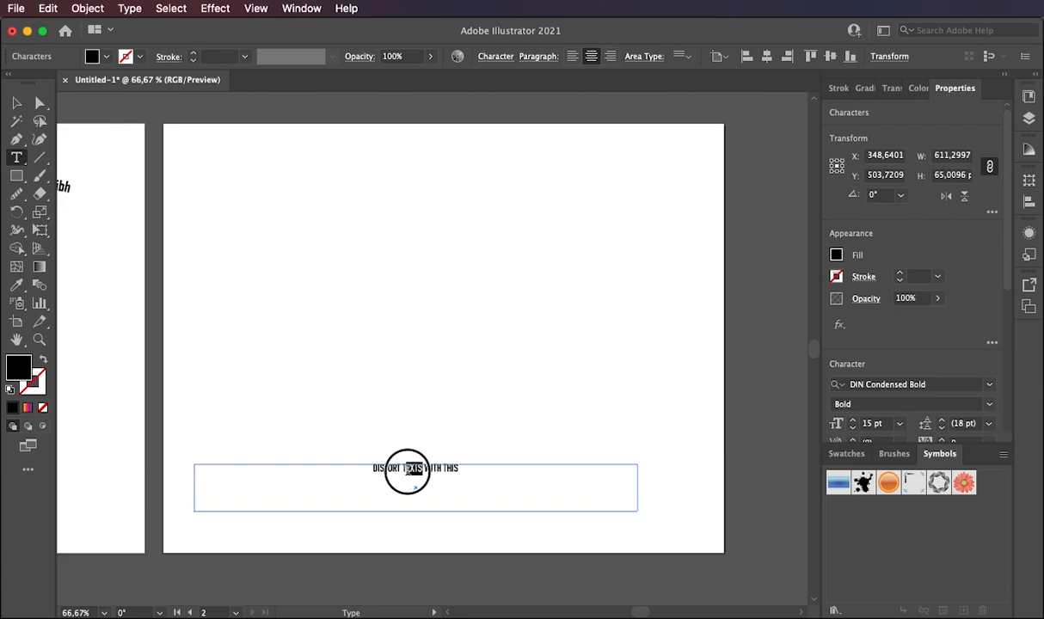
{"action": "type", "text": "HINGS"}
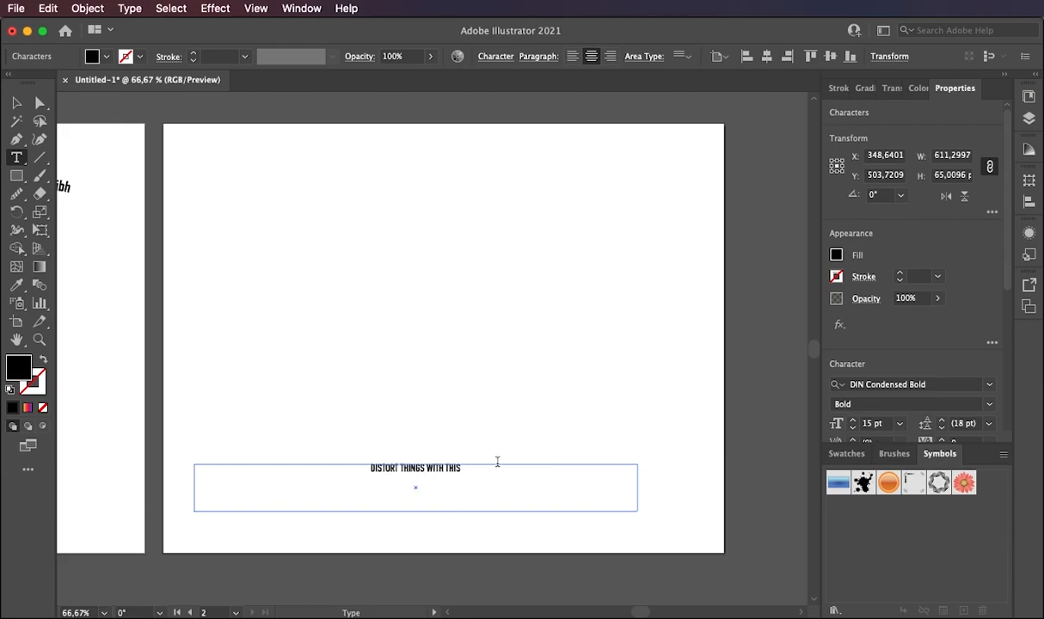
- Set the "DISTORT THINGS WITH THIS" text to 36 pt and shrink its frame from the lower-left corner to fit the line closely
{"action": "left_click_drag", "start_coordinate": [499, 467], "coordinate": [365, 433]}
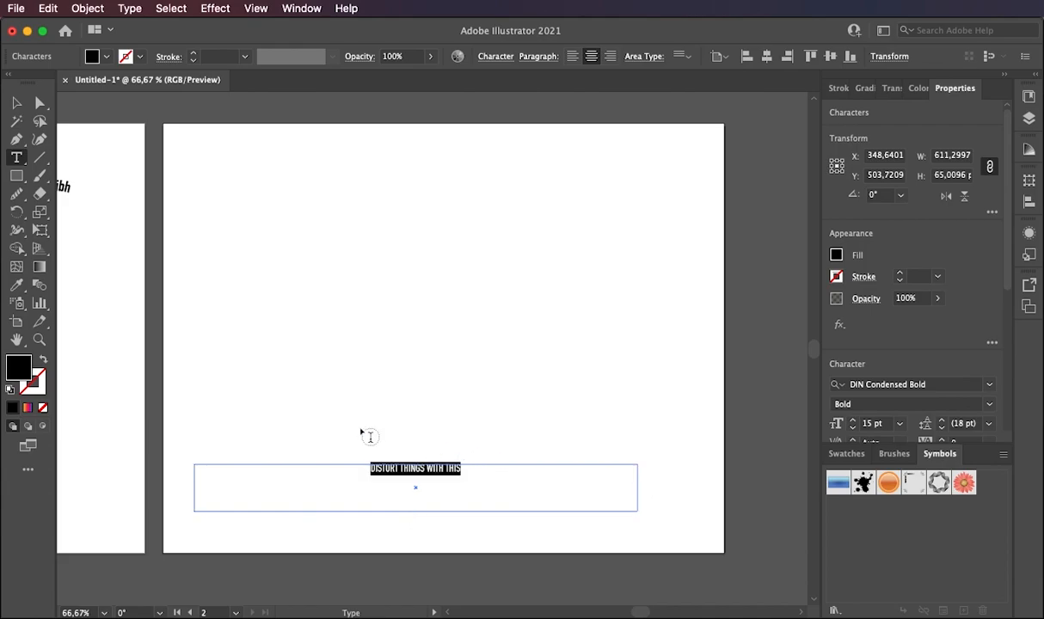
{"action": "left_click", "coordinate": [492, 59]}
{"action": "left_click", "coordinate": [408, 127]}
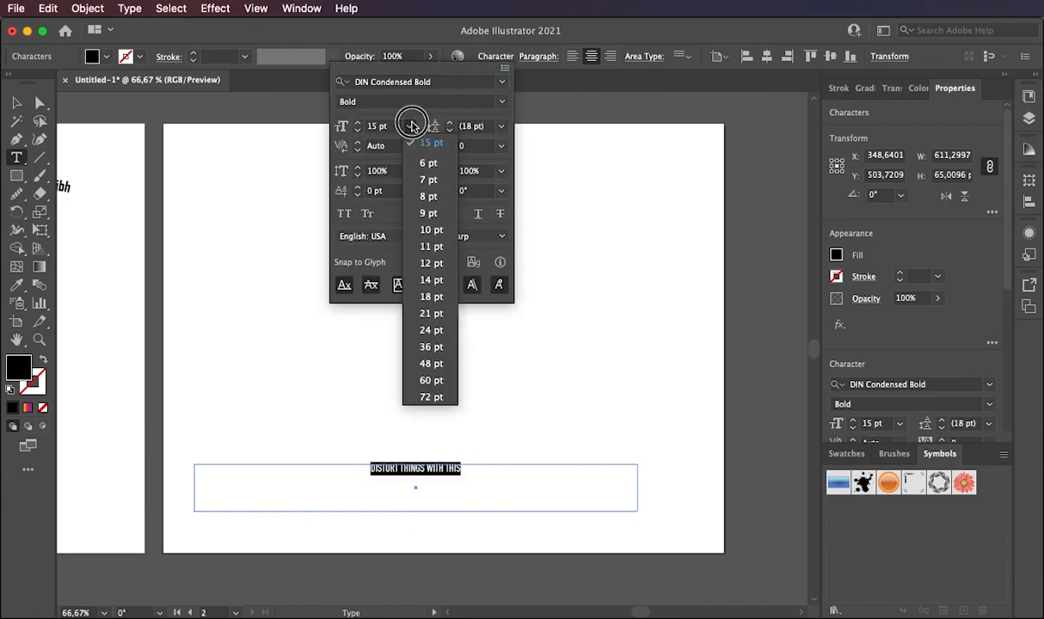
{"action": "left_click", "coordinate": [428, 348]}
{"action": "key", "text": "Escape"}
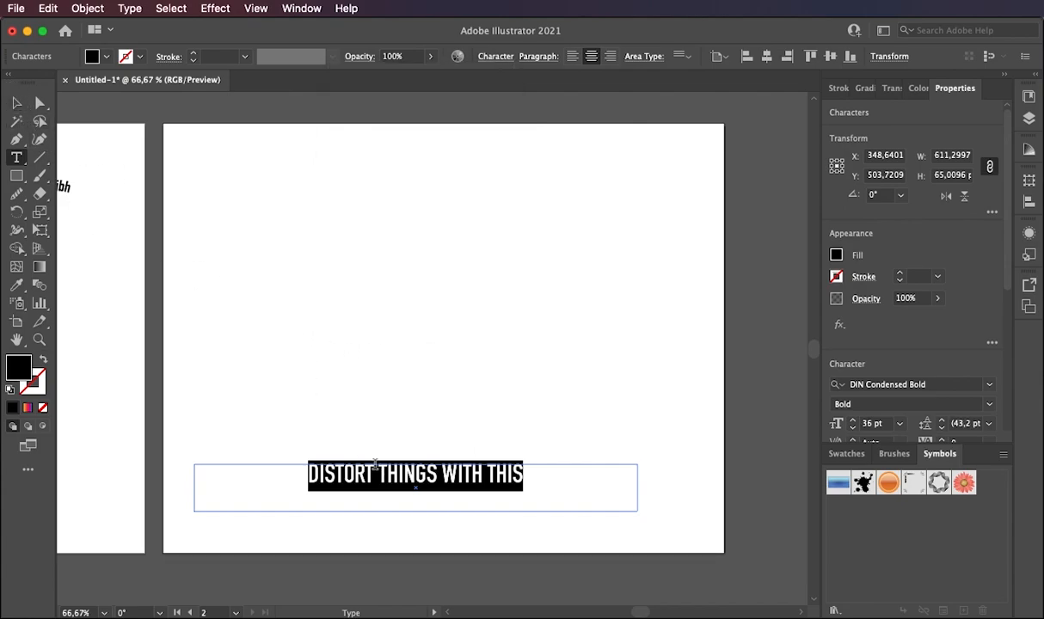
{"action": "left_click", "coordinate": [17, 103]}
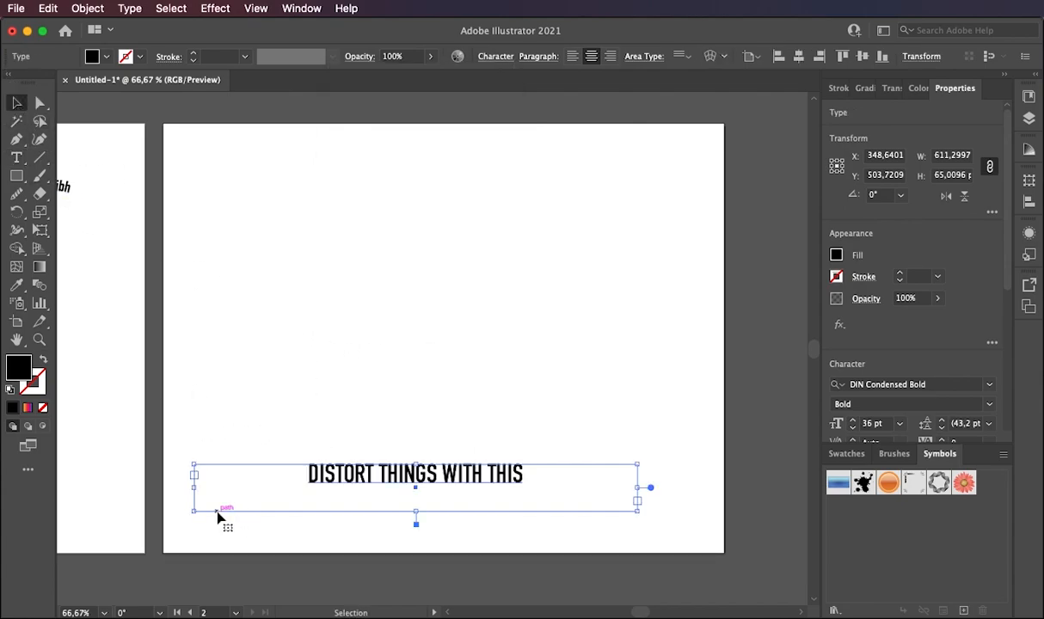
{"action": "left_click_drag", "start_coordinate": [193, 513], "coordinate": [398, 488]}
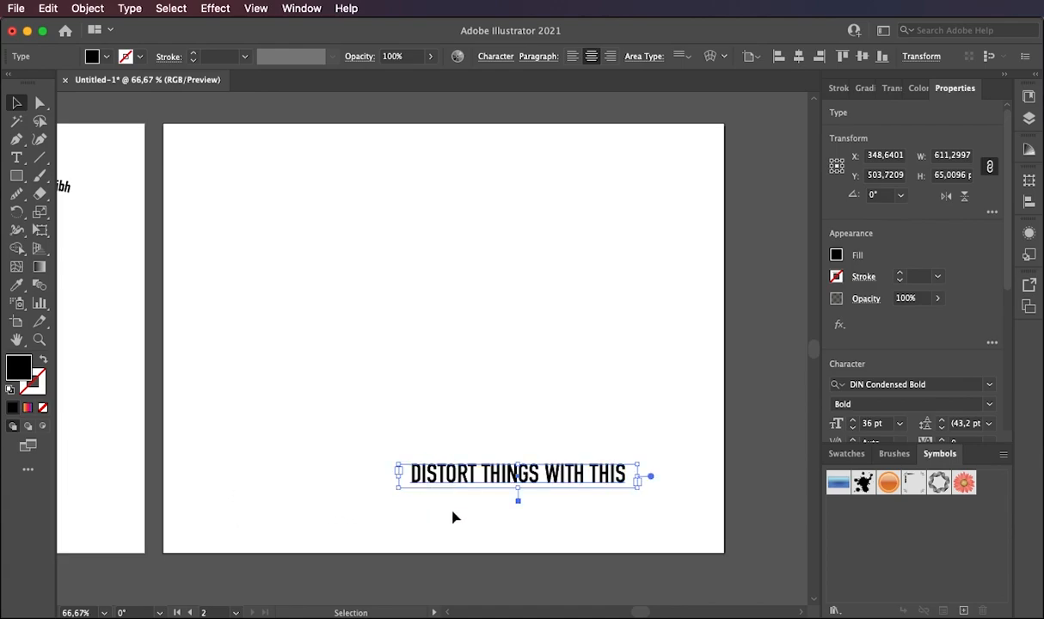
{"action": "left_click", "coordinate": [508, 525]}
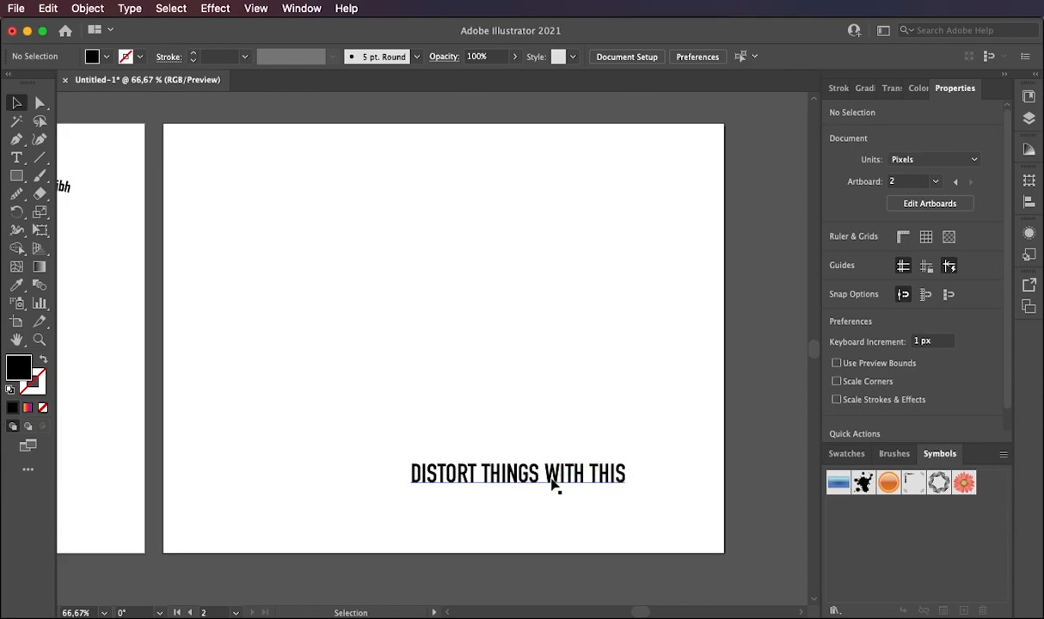
- Select the cloud path and move it above the "DISTORT THINGS WITH THIS" text in the stacking order of Layer 1
{"action": "left_click", "coordinate": [641, 333]}
{"action": "key", "text": "ctrl+v"}
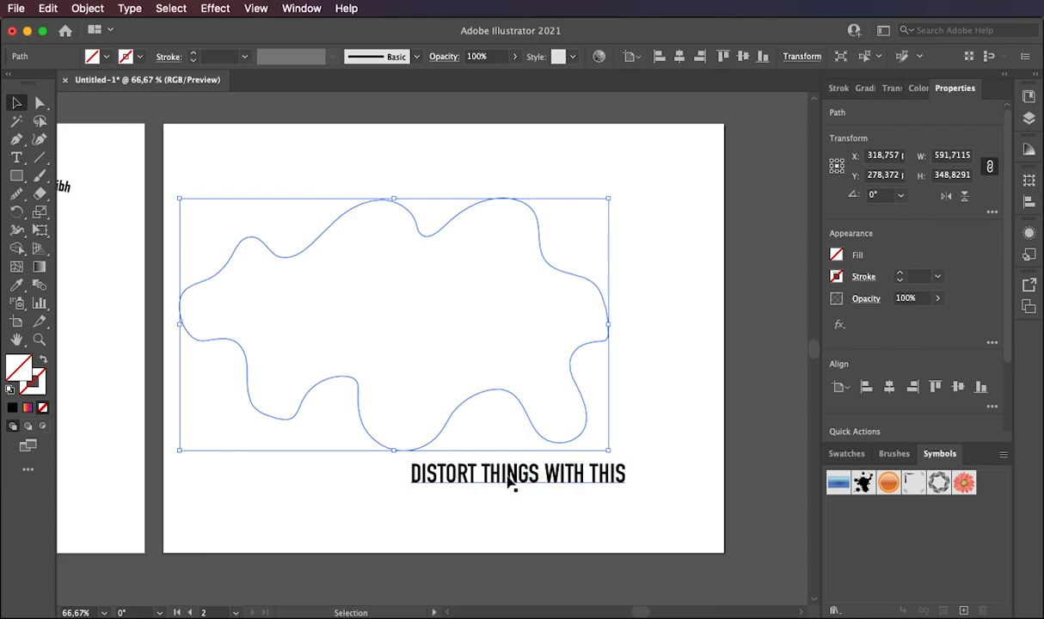
{"action": "left_click", "coordinate": [1028, 118]}
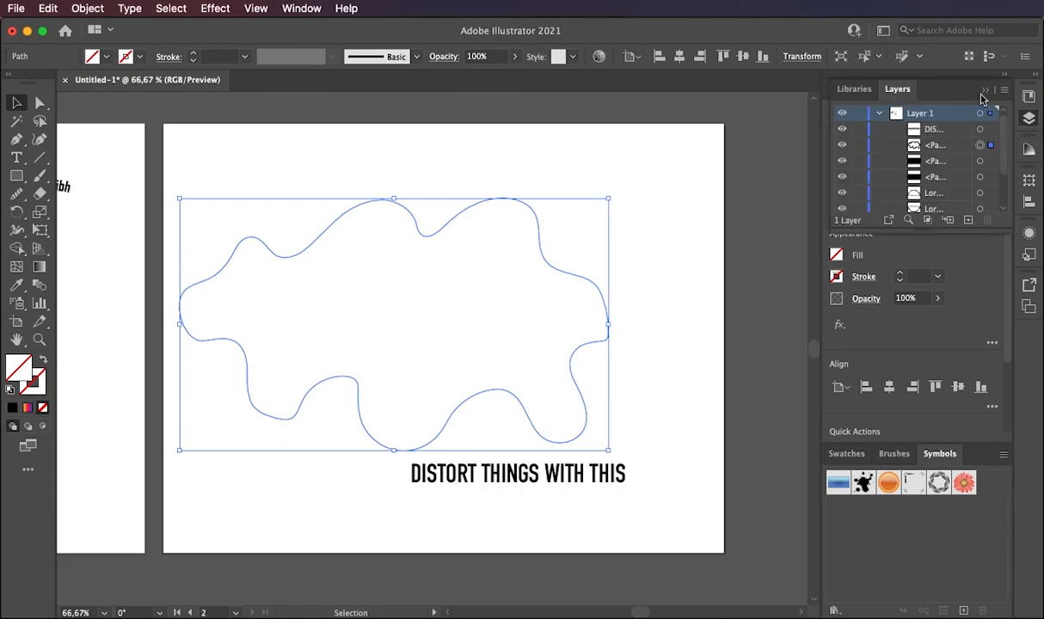
{"action": "left_click", "coordinate": [929, 131]}
{"action": "left_click_drag", "start_coordinate": [945, 142], "coordinate": [929, 120]}
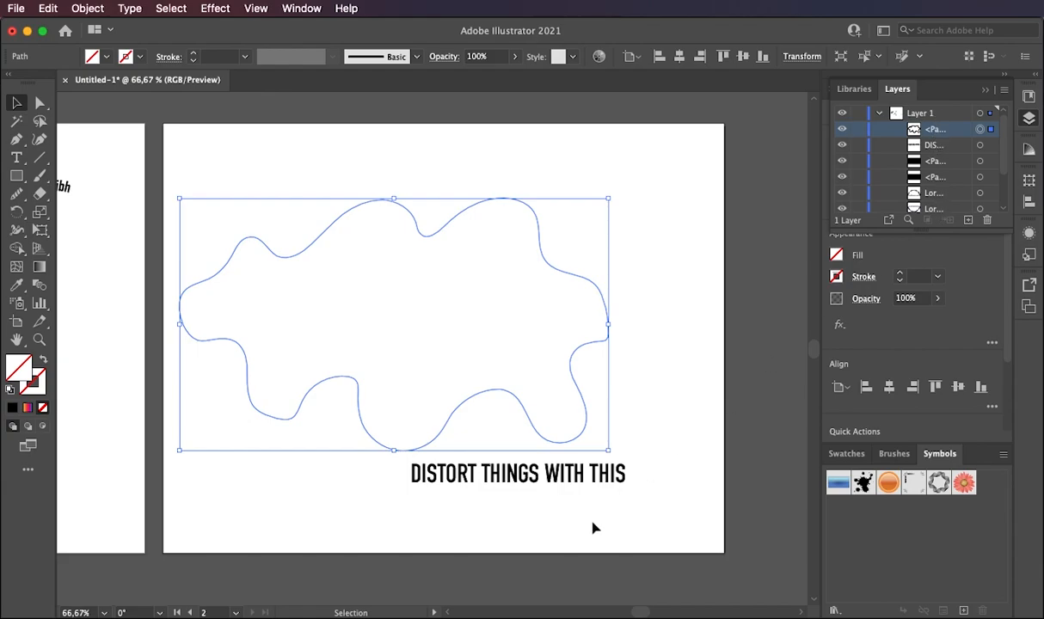
- Select the cloud path and the text together and apply Envelope Distort with the top object
{"action": "left_click_drag", "start_coordinate": [641, 532], "coordinate": [323, 294]}
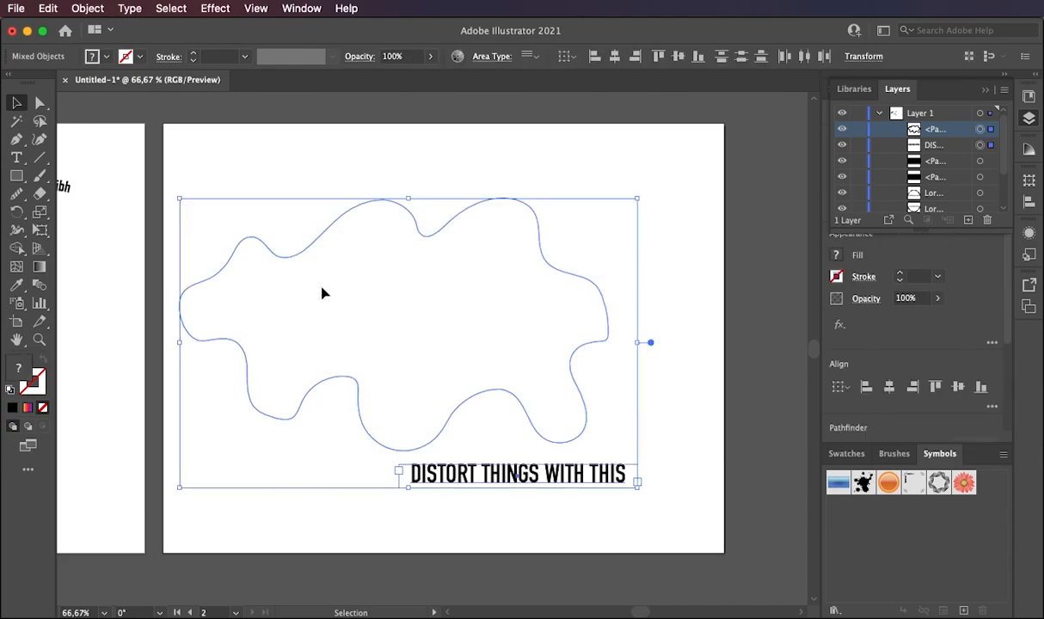
{"action": "left_click", "coordinate": [87, 9]}
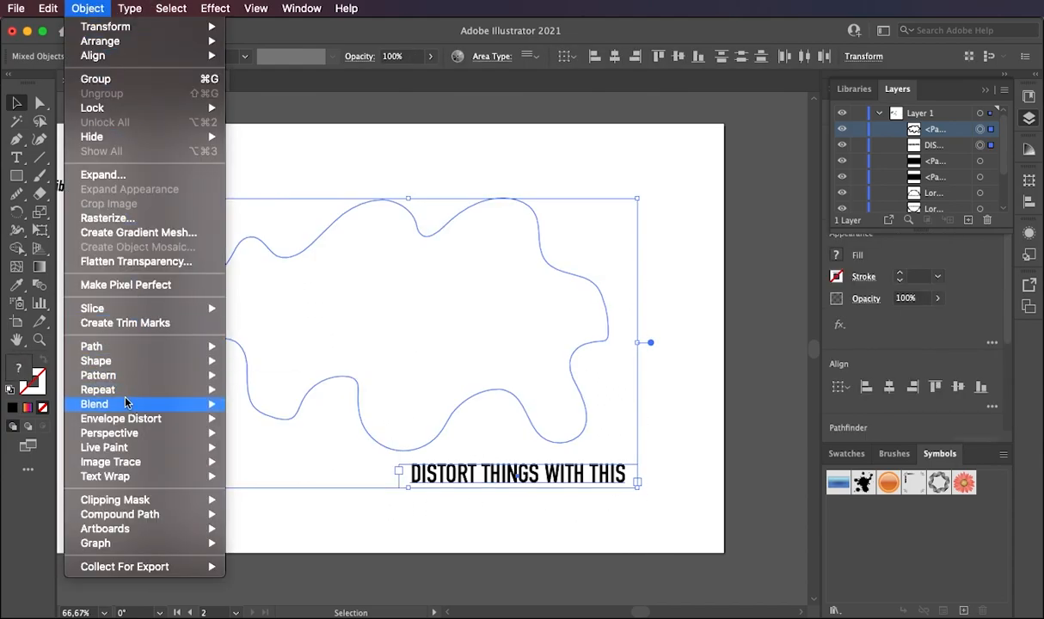
{"action": "mouse_move", "coordinate": [140, 423]}
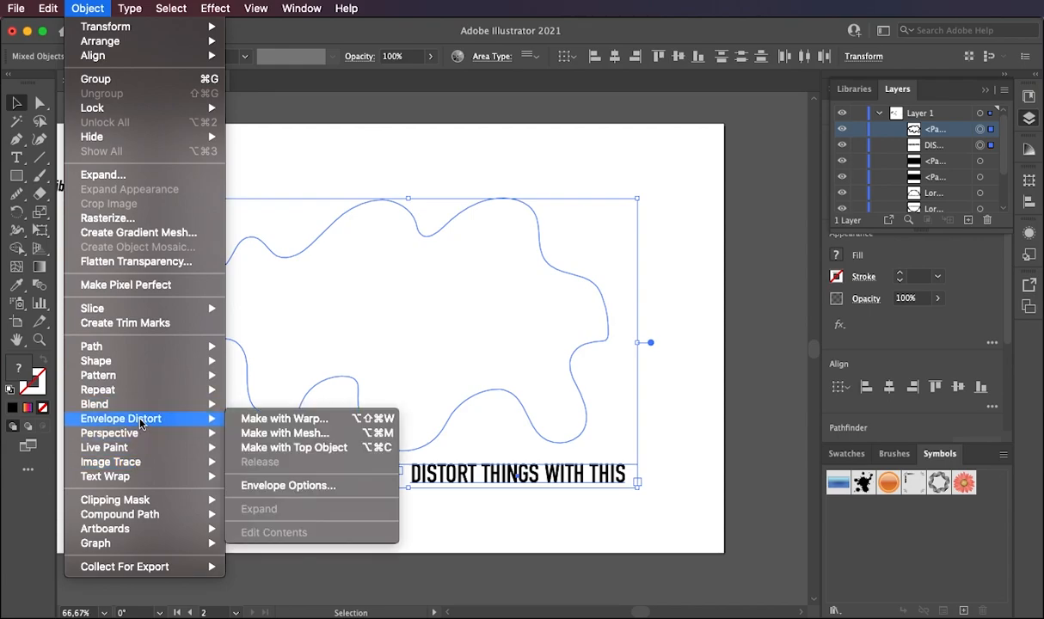
{"action": "left_click", "coordinate": [294, 448]}
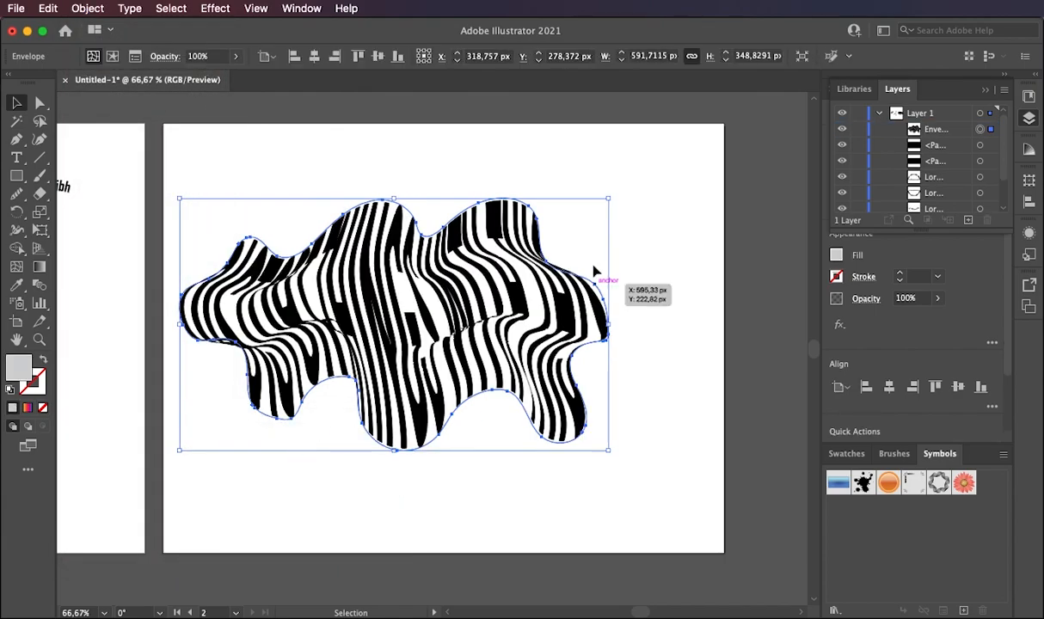
- Rotate the distorted text slightly clockwise and scale it to about 319 by 197 px in the artboard's upper-left area
{"action": "left_click_drag", "start_coordinate": [608, 199], "coordinate": [684, 203]}
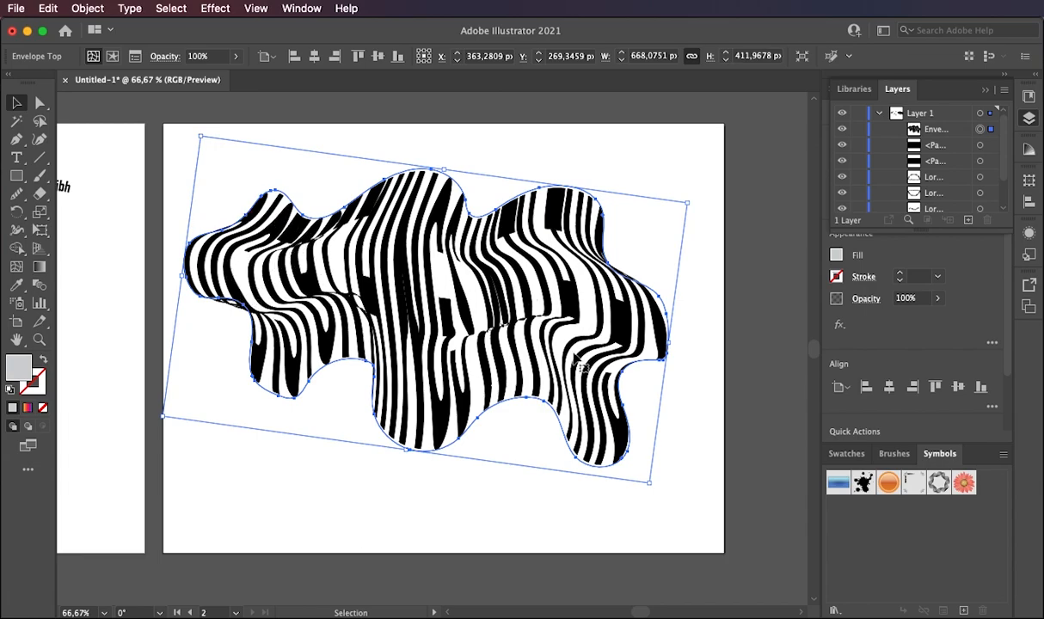
{"action": "left_click_drag", "start_coordinate": [648, 485], "coordinate": [417, 301]}
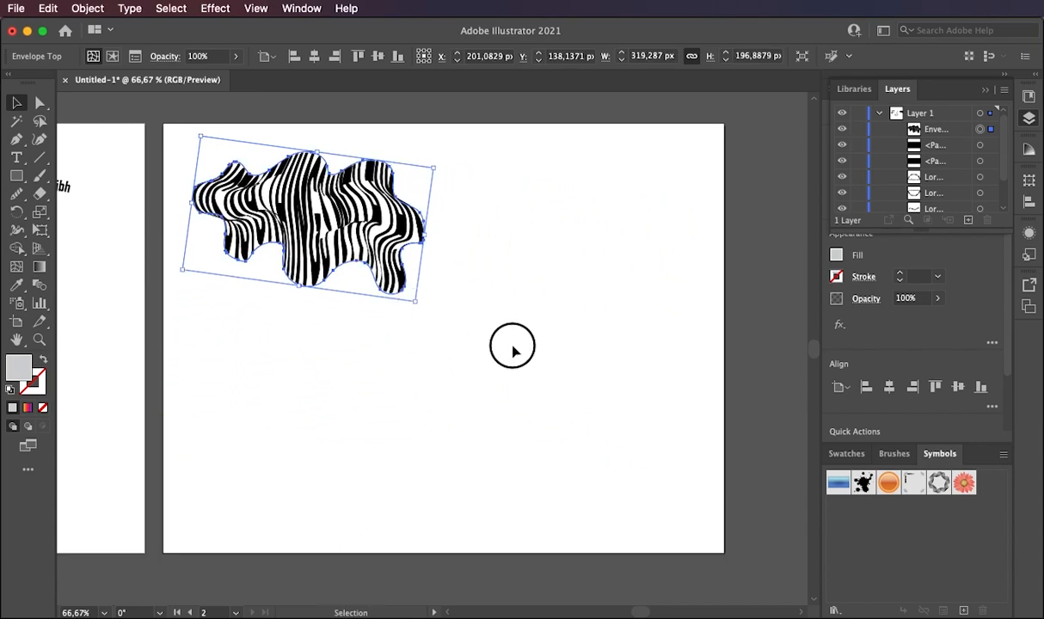
{"action": "left_click", "coordinate": [512, 350]}
- Add area text reading "DISTORT STUFF" below and to the right of the distorted shape, and shrink its frame around the words
{"action": "left_click", "coordinate": [15, 159]}
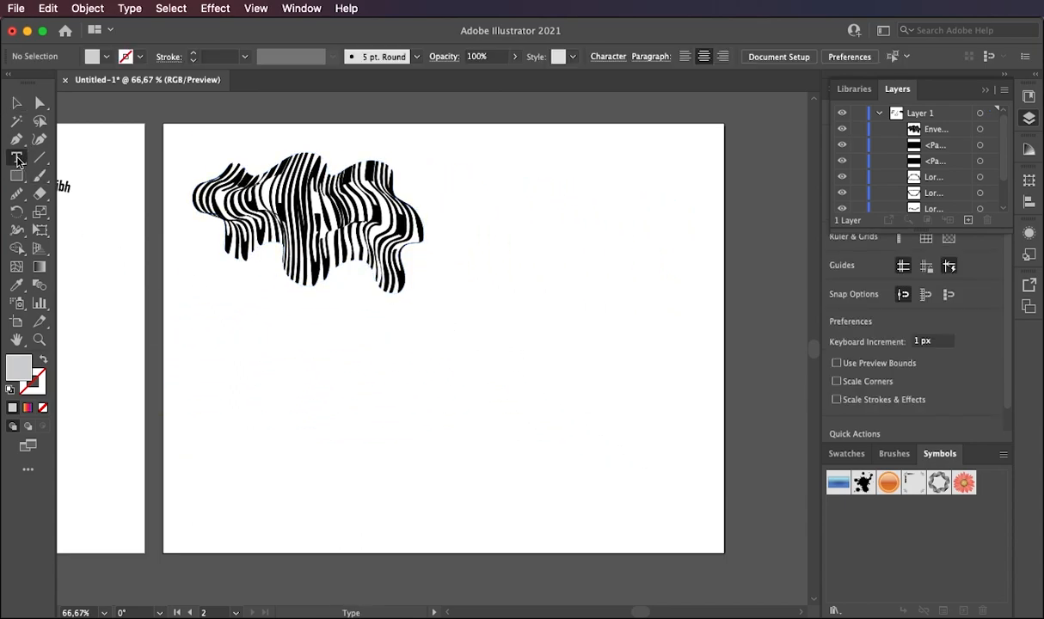
{"action": "left_click_drag", "start_coordinate": [315, 381], "coordinate": [651, 441]}
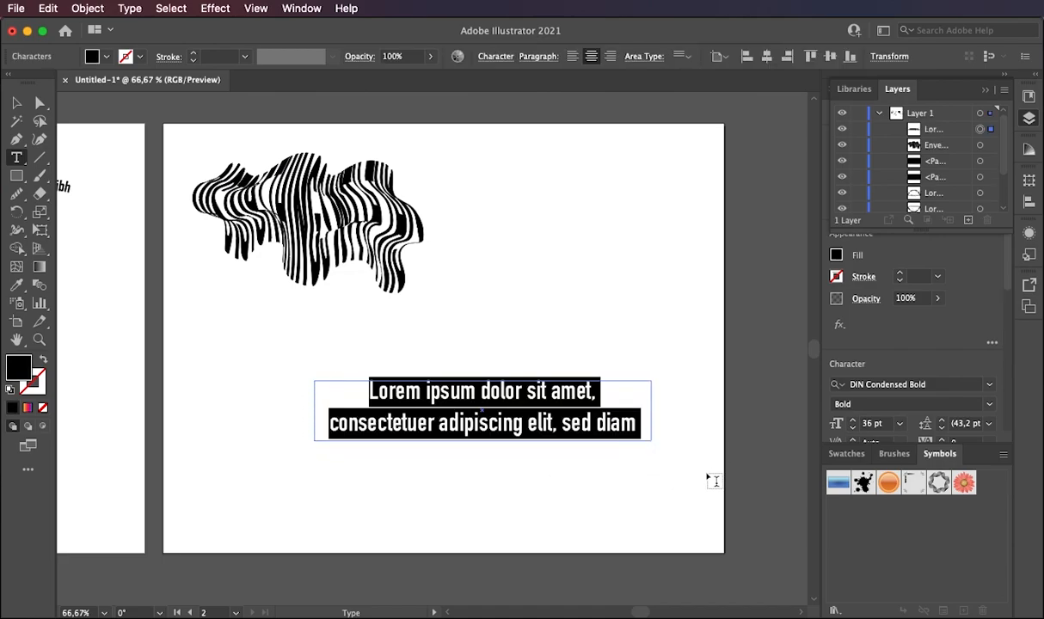
{"action": "type", "text": "DISTORT STUFF"}
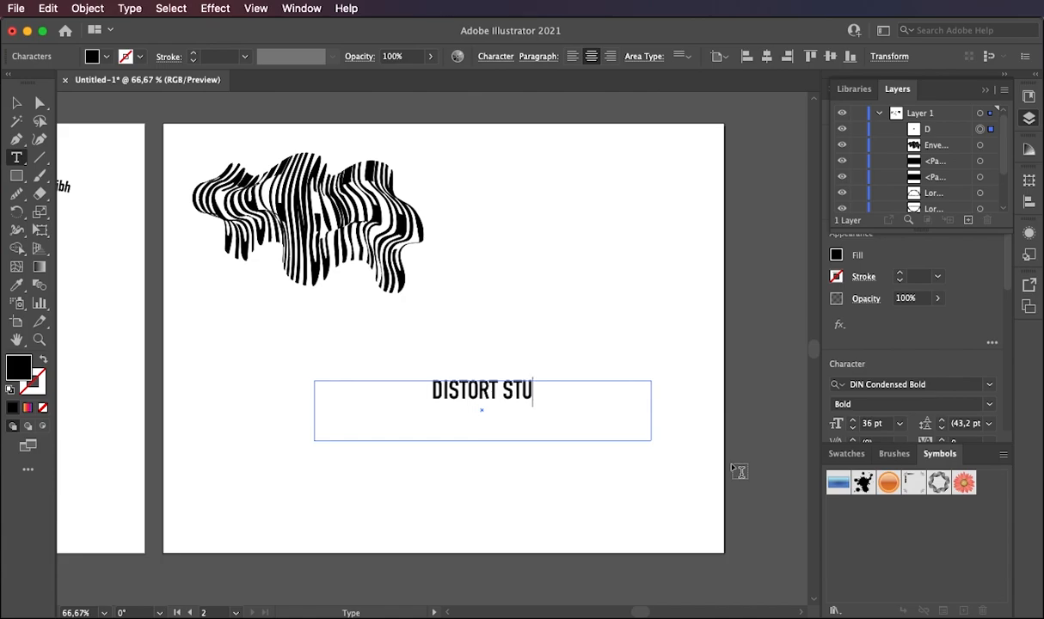
{"action": "left_click", "coordinate": [16, 102]}
{"action": "left_click_drag", "start_coordinate": [342, 425], "coordinate": [449, 408]}
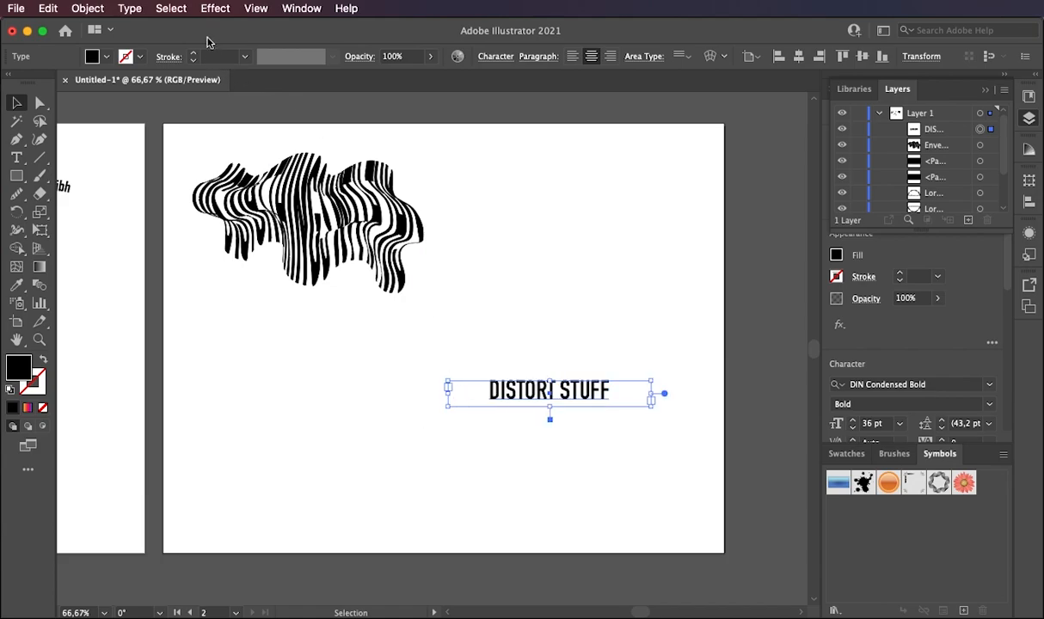
- Start an Envelope Distort warp on the "DISTORT STUFF" text and preview the Arc style in vertical orientation at 50% bend
{"action": "left_click", "coordinate": [88, 8]}
{"action": "mouse_move", "coordinate": [109, 391]}
{"action": "mouse_move", "coordinate": [127, 421]}
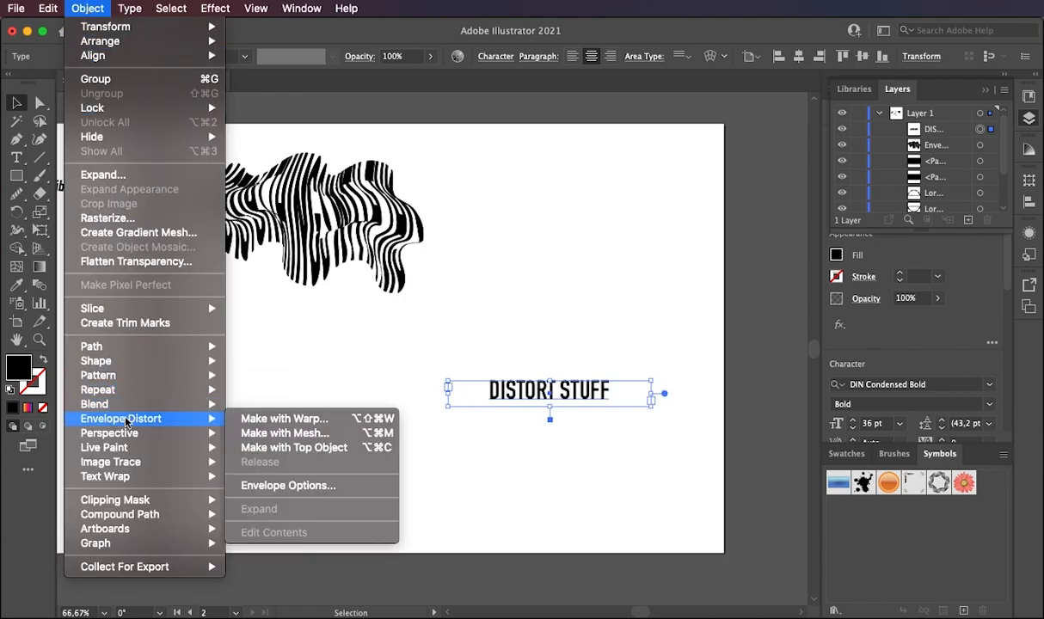
{"action": "left_click", "coordinate": [258, 419]}
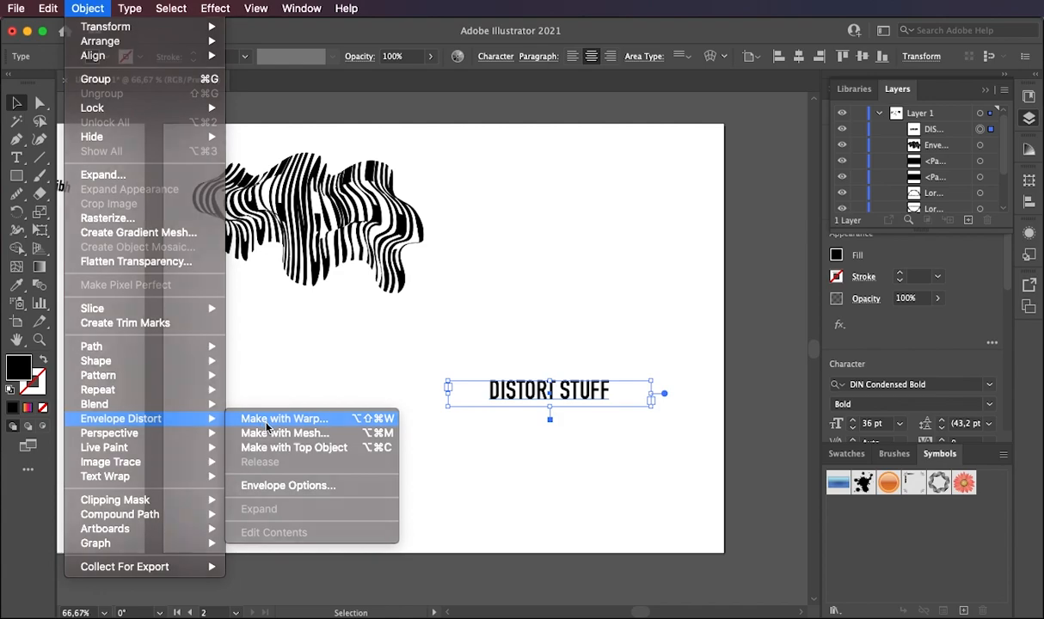
{"action": "left_click_drag", "start_coordinate": [574, 258], "coordinate": [860, 258]}
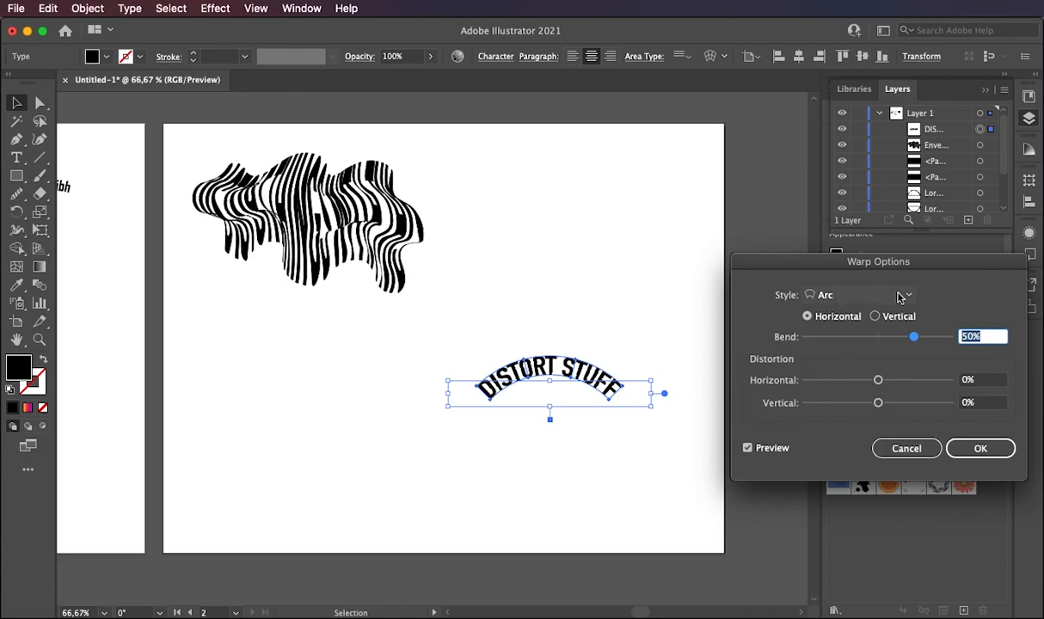
{"action": "left_click", "coordinate": [875, 317]}
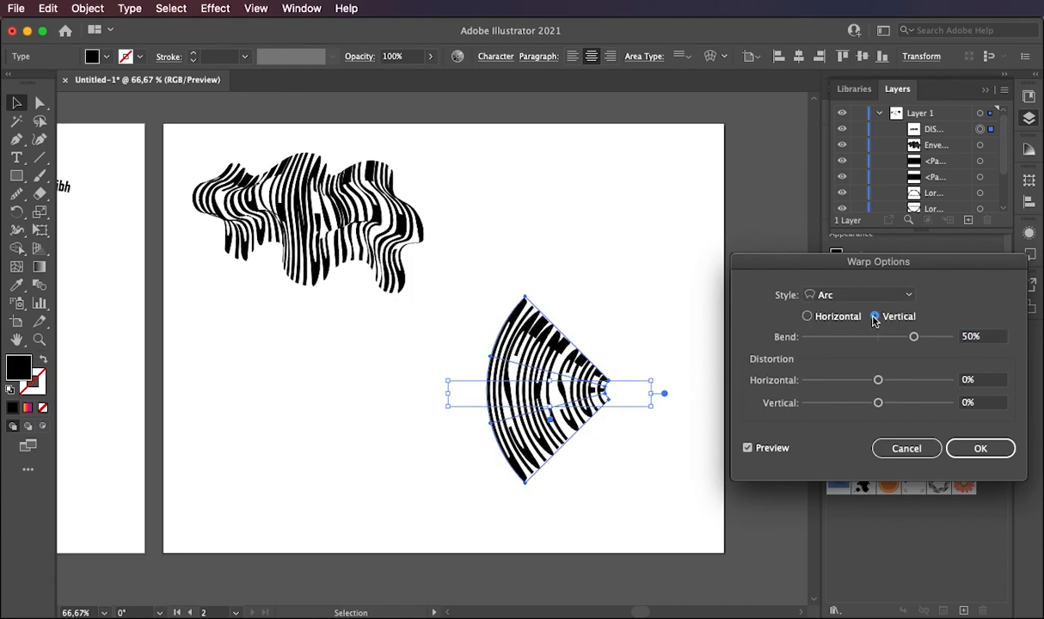
- Try the Arc Lower, Arc Upper and Arch warp styles on the "DISTORT STUFF" text in horizontal orientation at 50% bend
{"action": "left_click", "coordinate": [860, 295]}
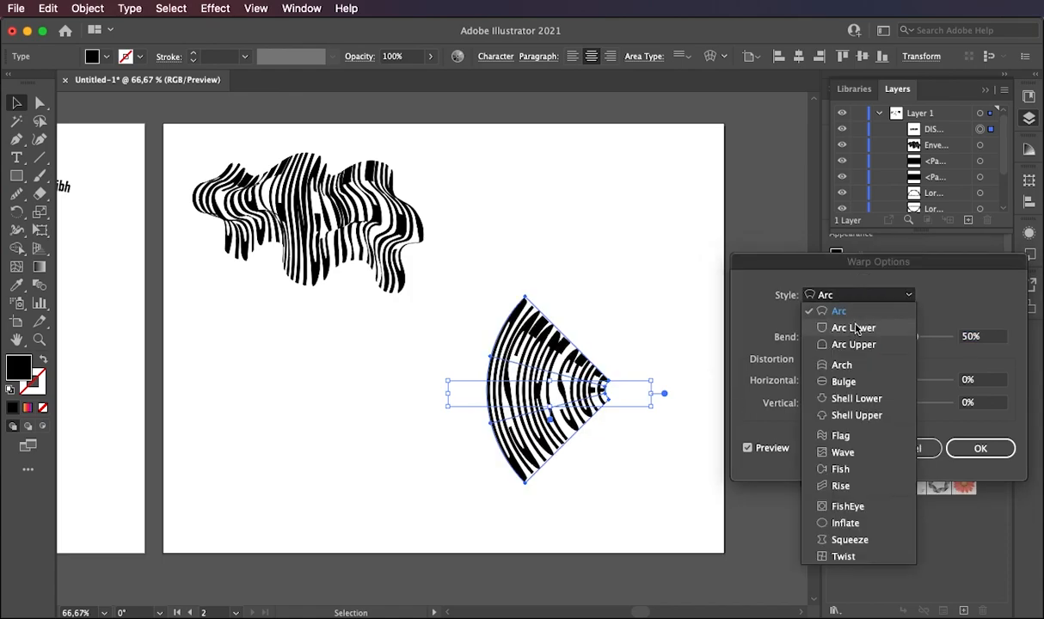
{"action": "left_click", "coordinate": [862, 329]}
{"action": "left_click", "coordinate": [809, 317]}
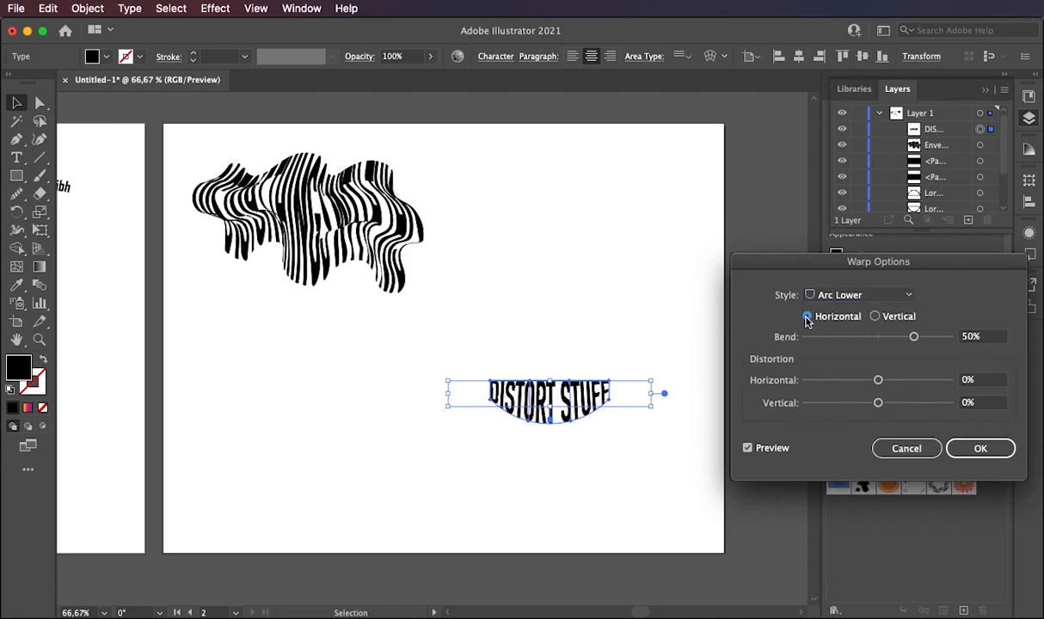
{"action": "left_click", "coordinate": [823, 300]}
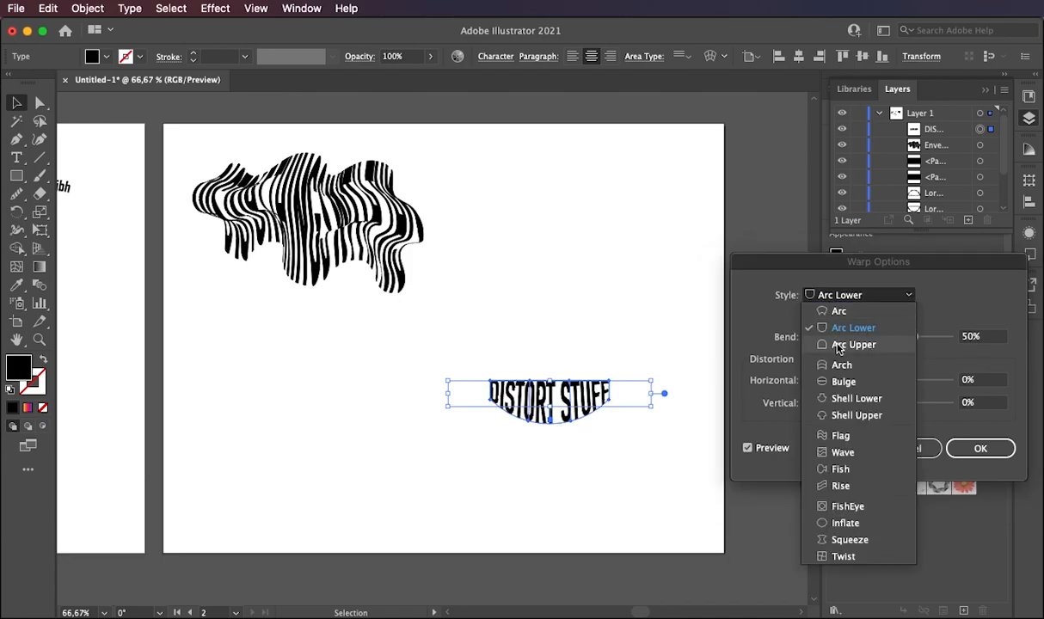
{"action": "left_click", "coordinate": [839, 344]}
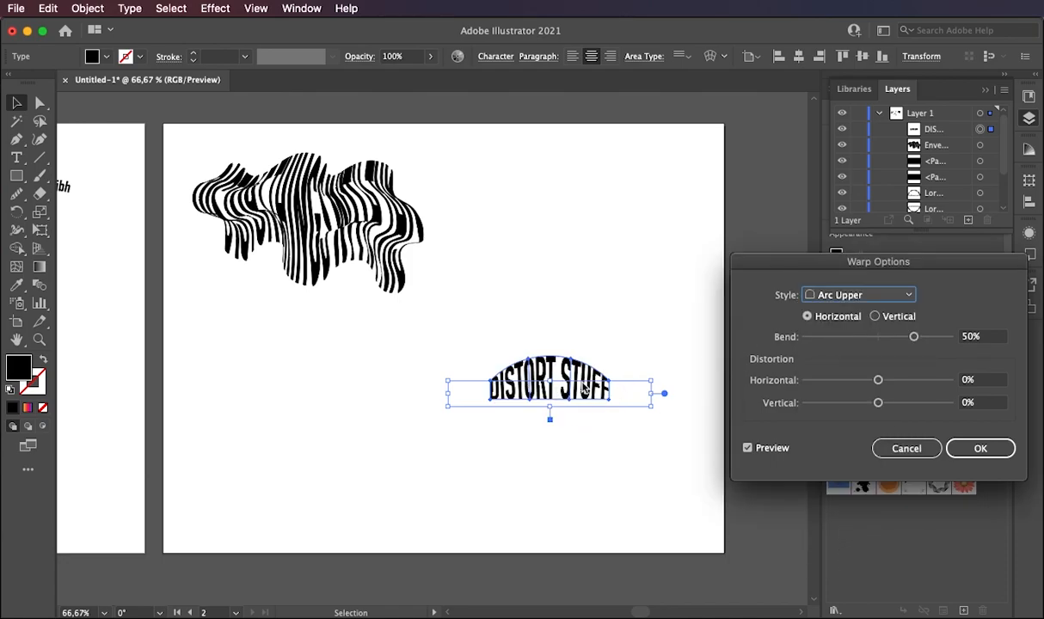
{"action": "left_click", "coordinate": [804, 296]}
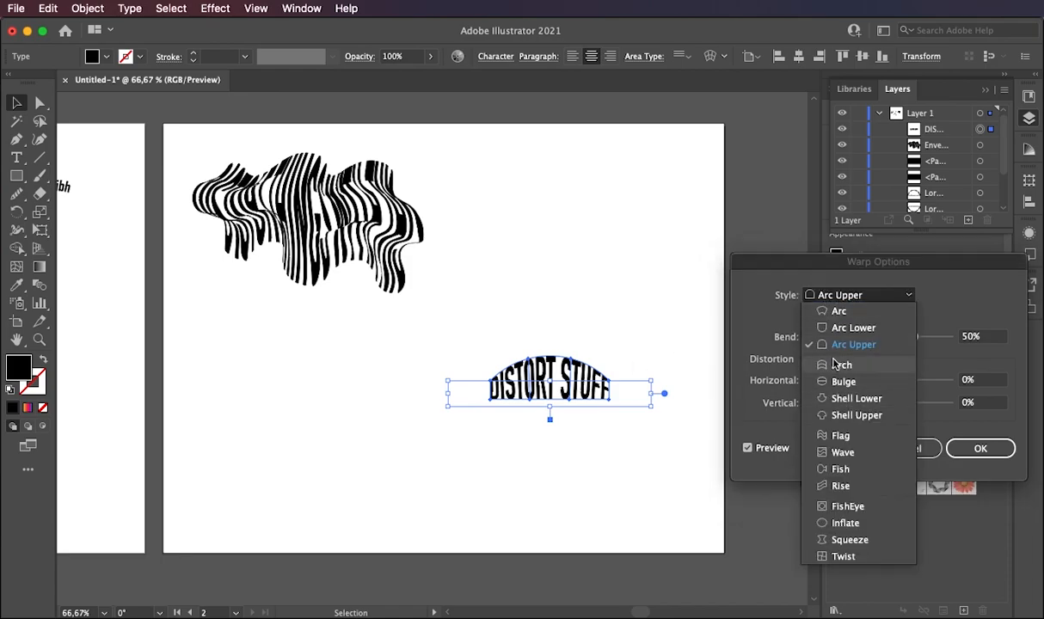
{"action": "left_click", "coordinate": [841, 366]}
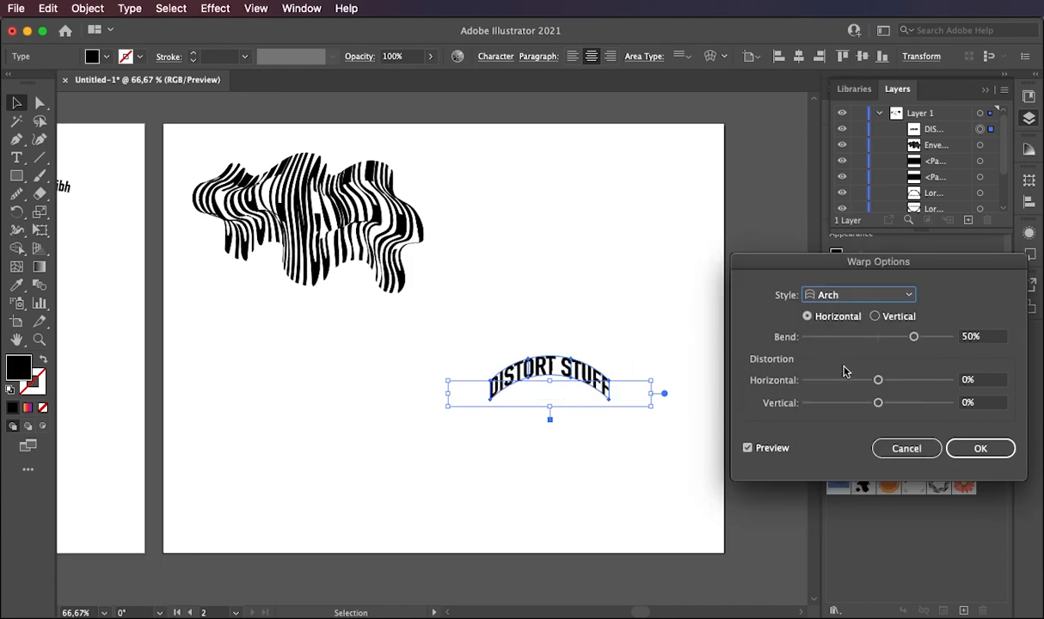
- Try the Shell Lower warp style on the text in horizontal and vertical orientation
{"action": "left_click", "coordinate": [804, 295]}
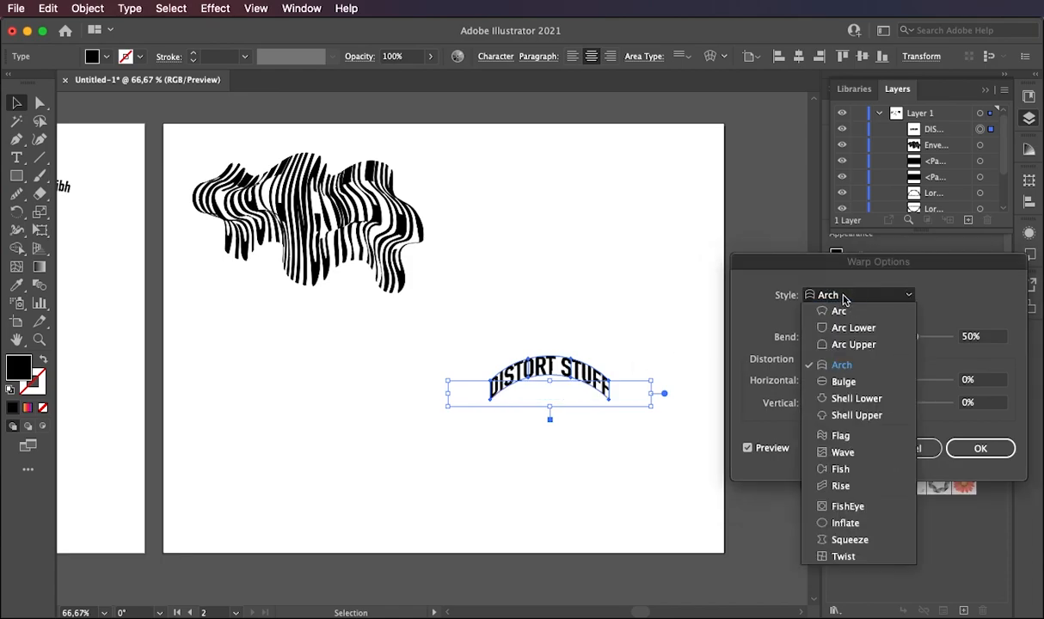
{"action": "left_click", "coordinate": [845, 400]}
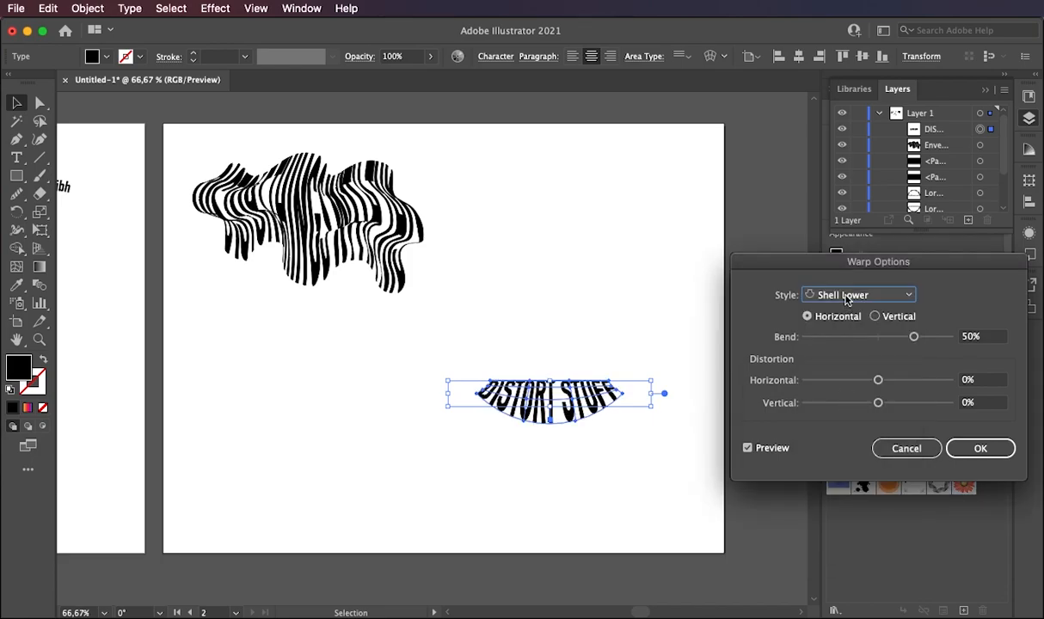
{"action": "left_click", "coordinate": [874, 316]}
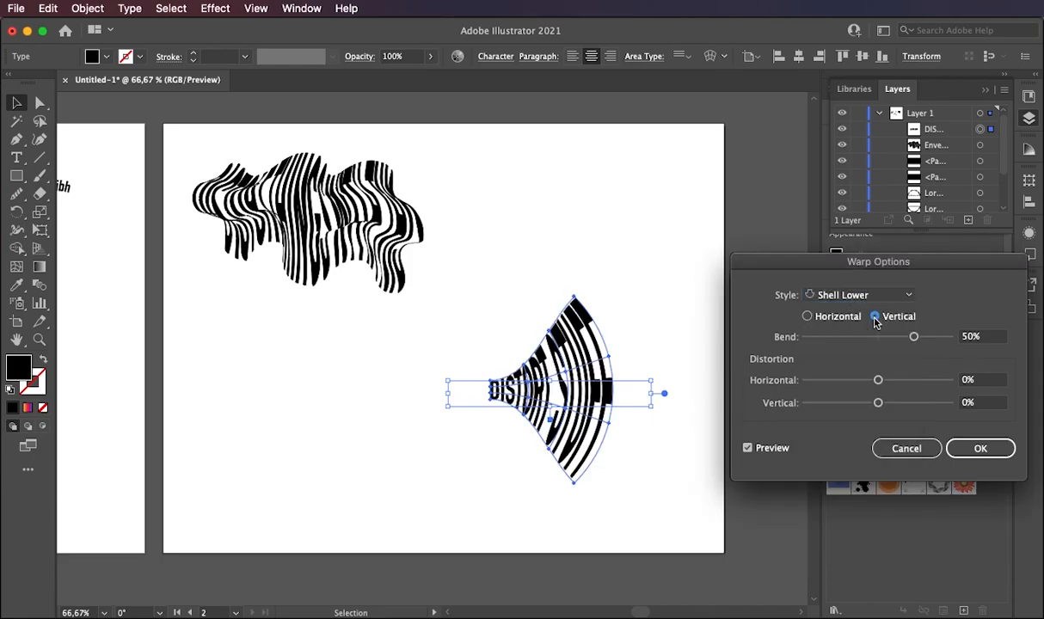
- Apply a horizontal Fish warp to the text with 70% bend, 55% horizontal distortion and 0% vertical distortion
{"action": "left_click", "coordinate": [808, 316]}
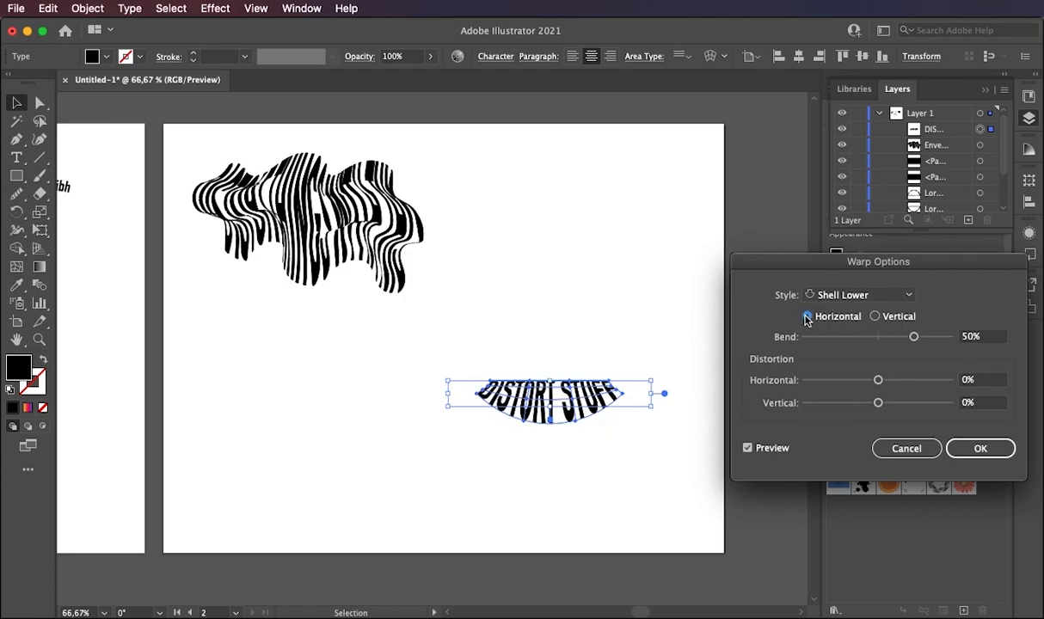
{"action": "left_click", "coordinate": [835, 295]}
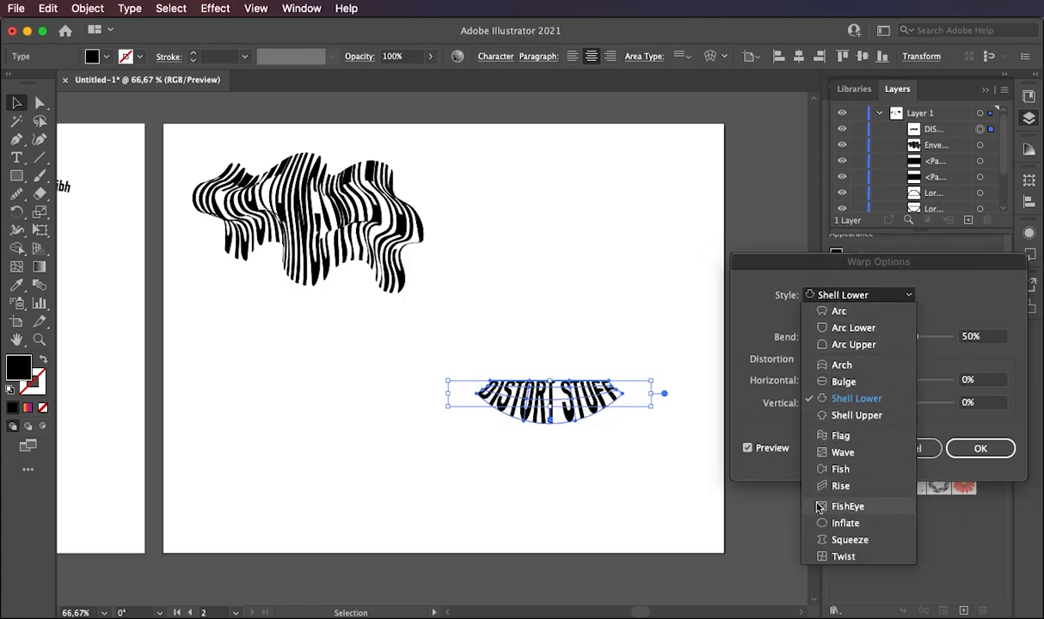
{"action": "left_click", "coordinate": [828, 468]}
{"action": "mouse_move", "coordinate": [914, 338]}
{"action": "left_mouse_down"}
{"action": "mouse_move", "coordinate": [939, 338]}
{"action": "mouse_move", "coordinate": [808, 342]}
{"action": "mouse_move", "coordinate": [929, 345]}
{"action": "left_mouse_up"}
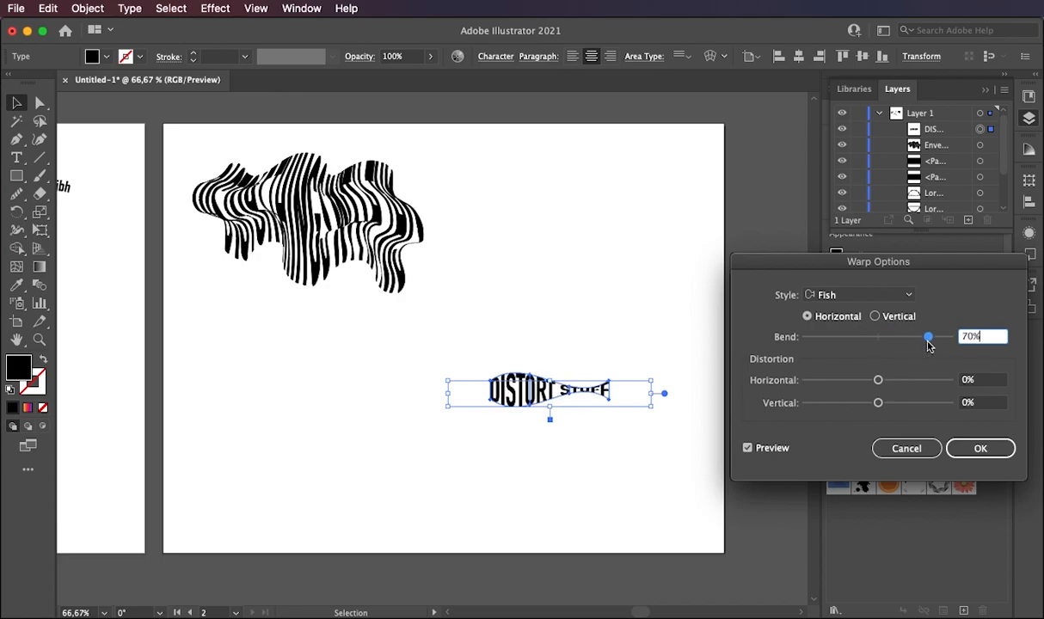
{"action": "left_click_drag", "start_coordinate": [878, 379], "coordinate": [882, 410]}
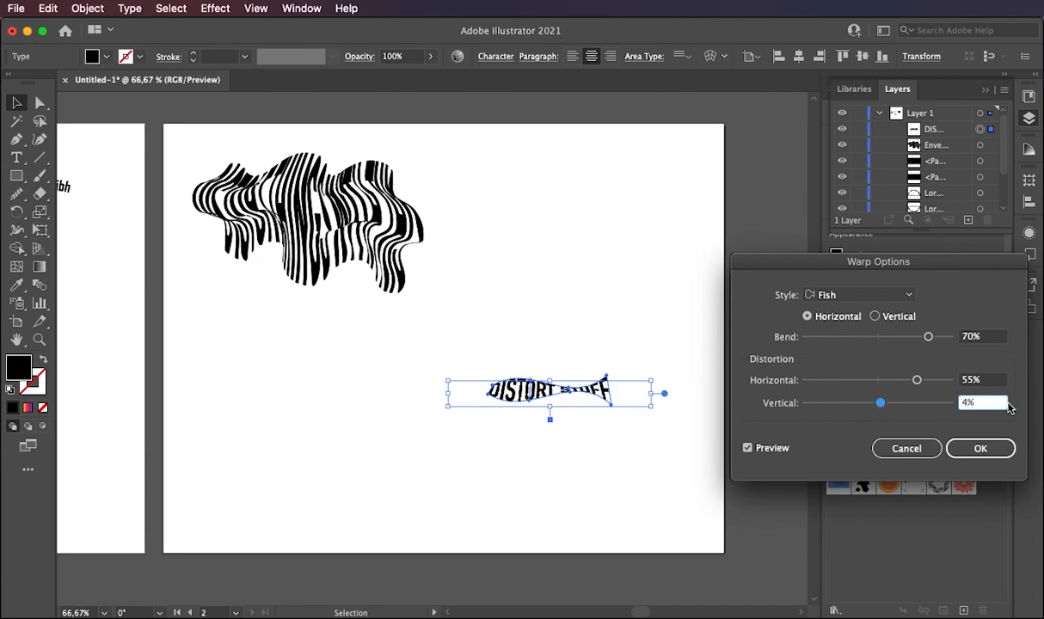
{"action": "left_click_drag", "start_coordinate": [977, 398], "coordinate": [936, 403]}
{"action": "type", "text": "0"}
{"action": "key", "text": "Return"}
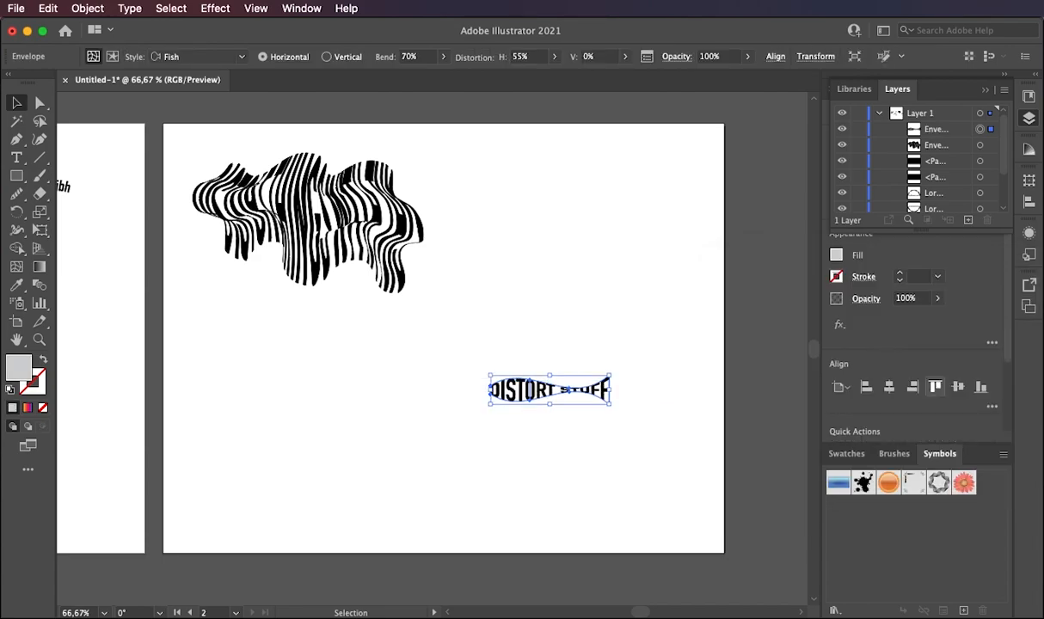
- Enlarge the fish-warped text and place it to the right of the distorted cloud shape, then deselect it
{"action": "left_click_drag", "start_coordinate": [608, 373], "coordinate": [703, 331]}
{"action": "left_click_drag", "start_coordinate": [590, 378], "coordinate": [558, 194]}
{"action": "left_click", "coordinate": [544, 448]}
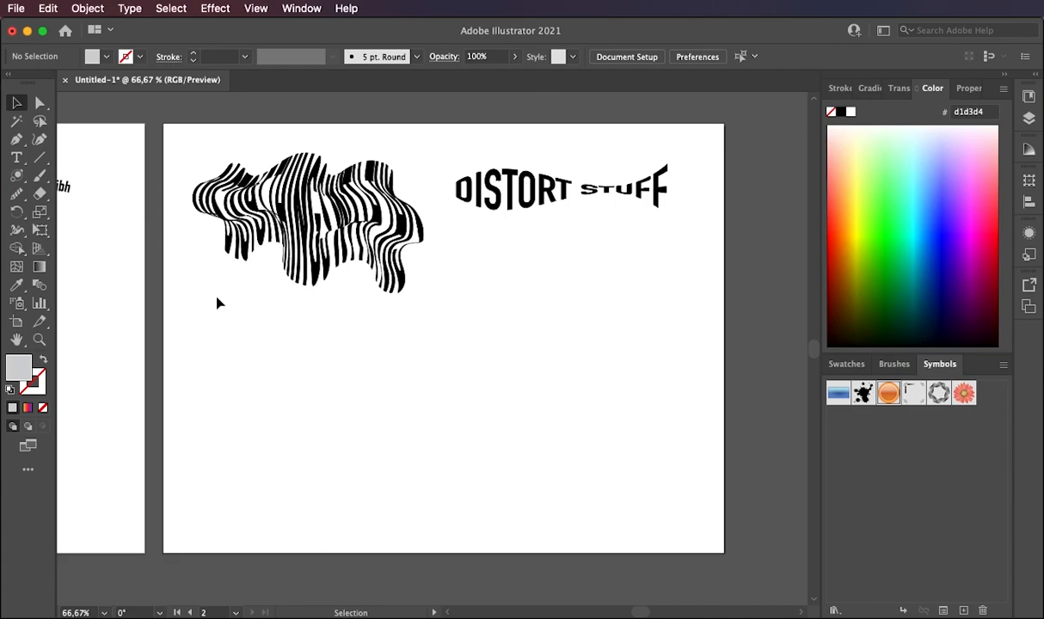
- Draw a small circle below the distorted cloud shape and fill it with the multicolour linear gradient
{"action": "left_click_drag", "start_coordinate": [16, 175], "coordinate": [80, 211]}
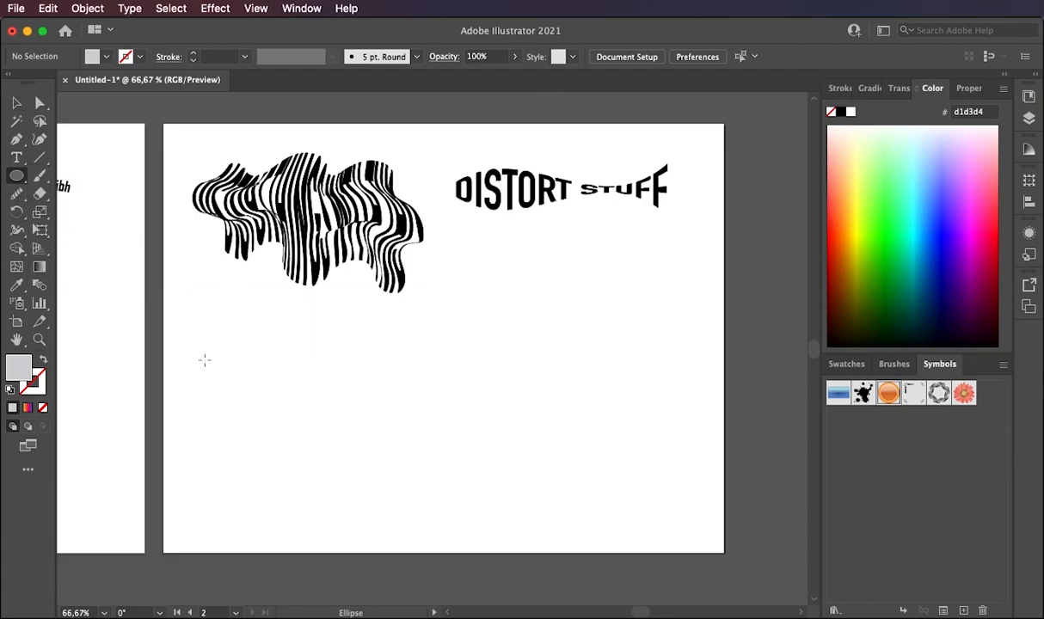
{"action": "left_click_drag", "start_coordinate": [208, 339], "coordinate": [244, 363]}
{"action": "left_click", "coordinate": [16, 103]}
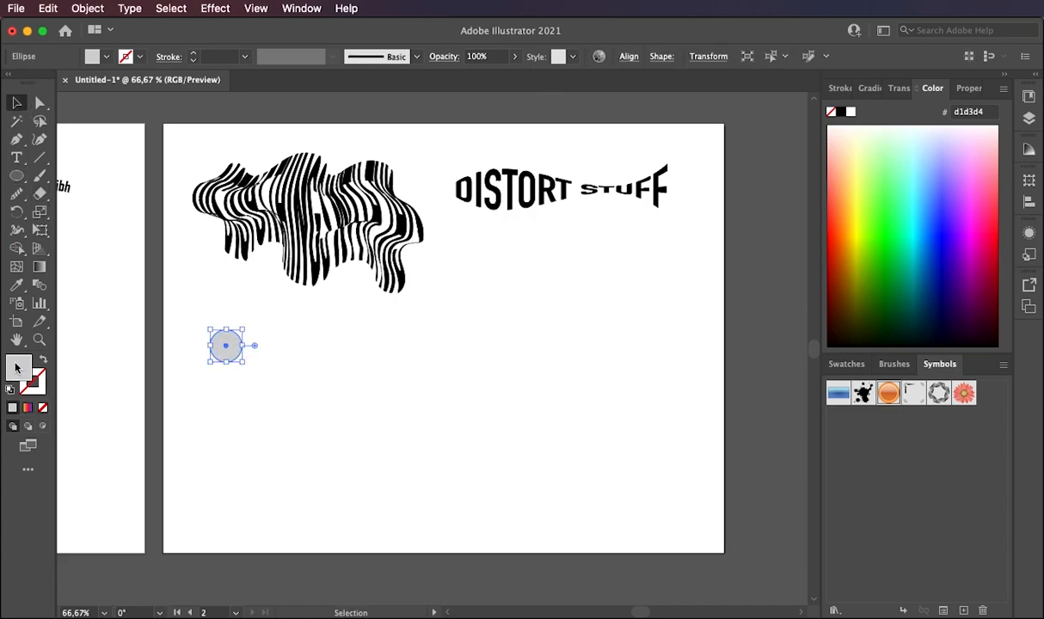
{"action": "left_click", "coordinate": [870, 89]}
{"action": "left_click", "coordinate": [841, 116]}
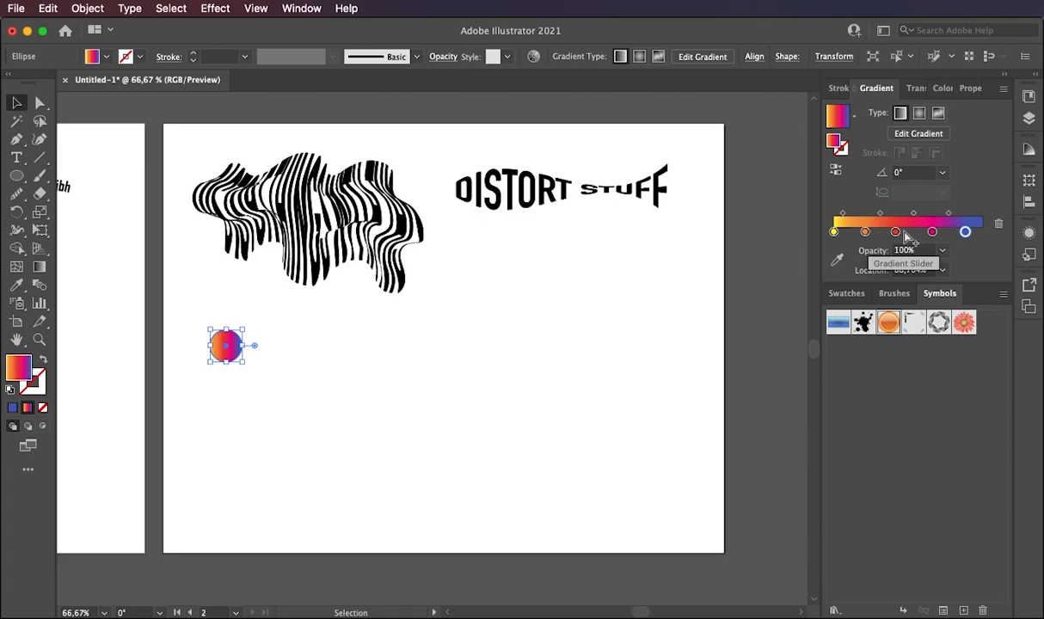
- Remove the gradient's blue stop, move the orange stop to about 30%, and rearrange the end stops as magenta followed by red
{"action": "mouse_move", "coordinate": [966, 234]}
{"action": "left_mouse_down"}
{"action": "mouse_move", "coordinate": [974, 254]}
{"action": "mouse_move", "coordinate": [972, 233]}
{"action": "left_mouse_up"}
{"action": "left_click", "coordinate": [934, 233]}
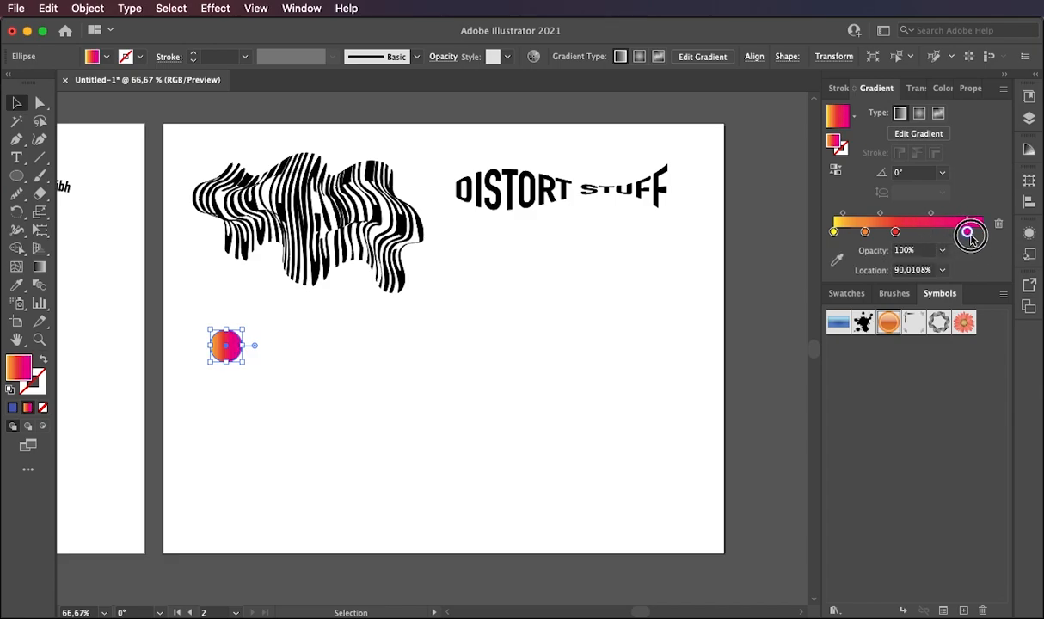
{"action": "mouse_move", "coordinate": [895, 232]}
{"action": "left_mouse_down"}
{"action": "mouse_move", "coordinate": [936, 234]}
{"action": "mouse_move", "coordinate": [863, 232]}
{"action": "mouse_move", "coordinate": [886, 233]}
{"action": "mouse_move", "coordinate": [877, 232]}
{"action": "left_mouse_up"}
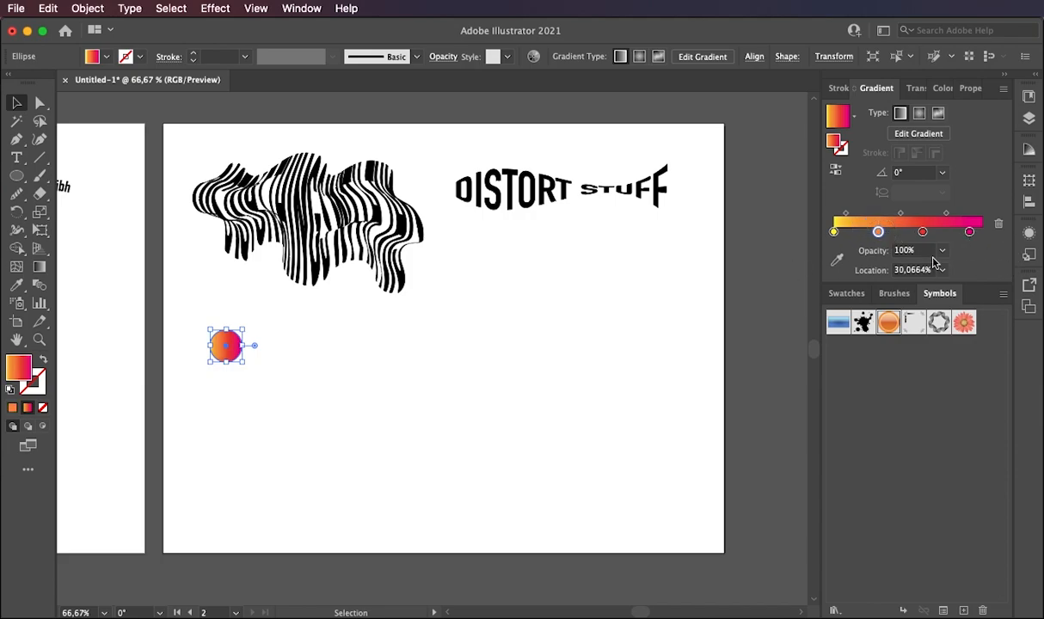
{"action": "mouse_move", "coordinate": [971, 236]}
{"action": "left_mouse_down"}
{"action": "mouse_move", "coordinate": [912, 234]}
{"action": "mouse_move", "coordinate": [981, 233]}
{"action": "left_mouse_up"}
{"action": "left_click_drag", "start_coordinate": [912, 234], "coordinate": [941, 229]}
- Add a dark red gradient stop at about 49% and move the orange stop to about 24%
{"action": "left_click", "coordinate": [907, 233]}
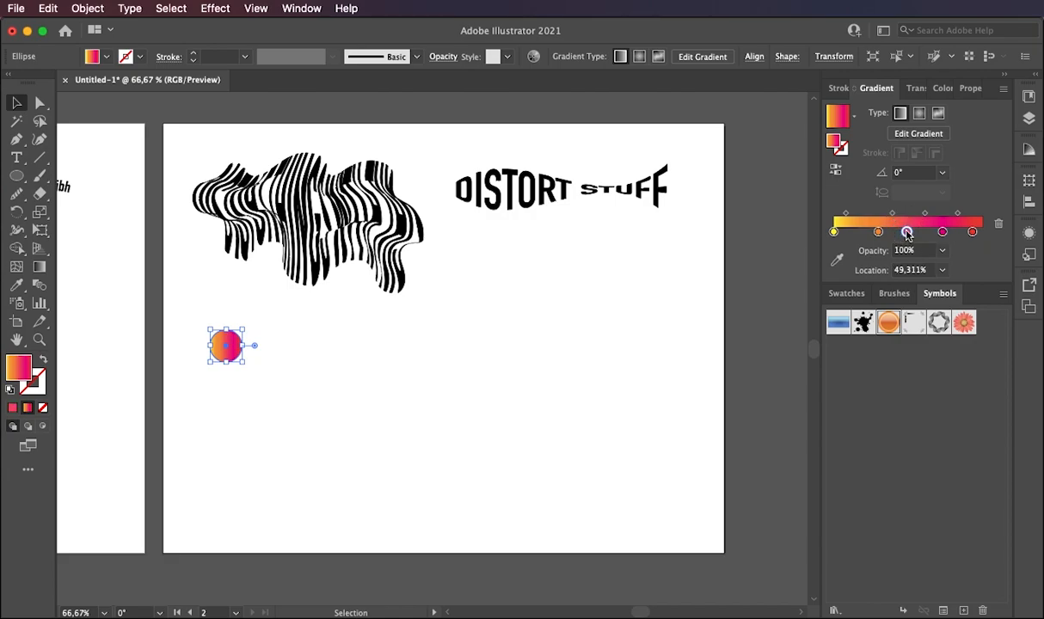
{"action": "double_click", "coordinate": [907, 232]}
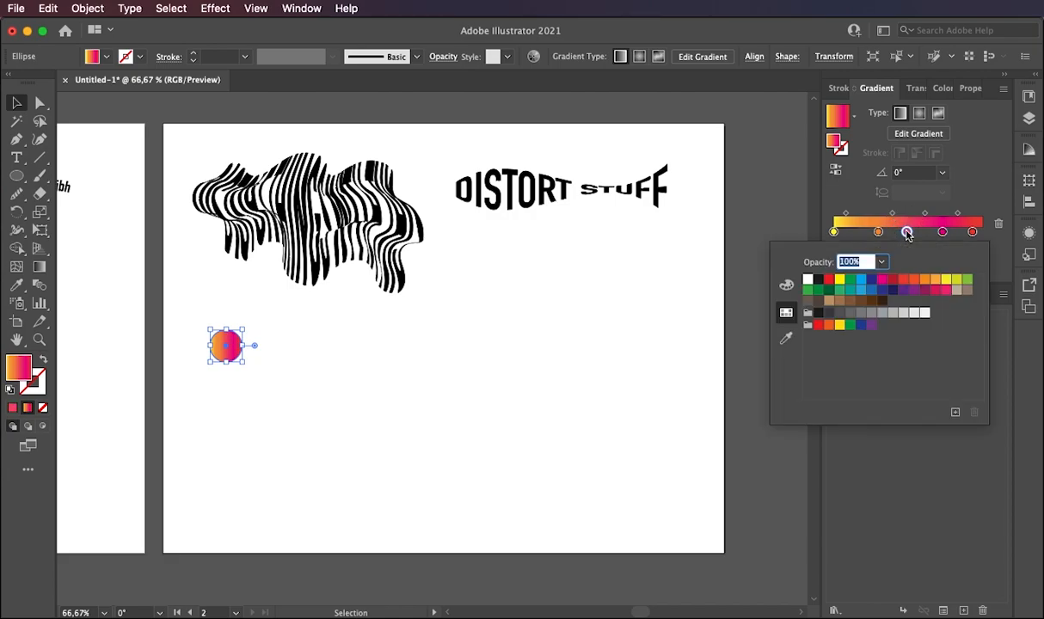
{"action": "left_click", "coordinate": [893, 280]}
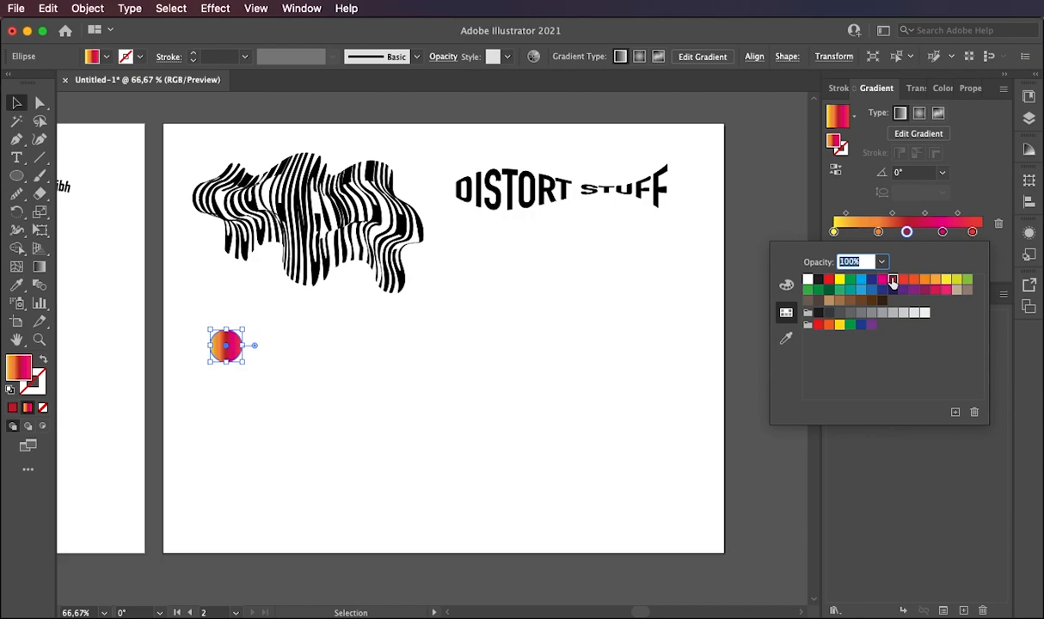
{"action": "left_click", "coordinate": [877, 232]}
{"action": "mouse_move", "coordinate": [878, 232]}
{"action": "left_mouse_down"}
{"action": "mouse_move", "coordinate": [826, 233]}
{"action": "mouse_move", "coordinate": [869, 233]}
{"action": "left_mouse_up"}
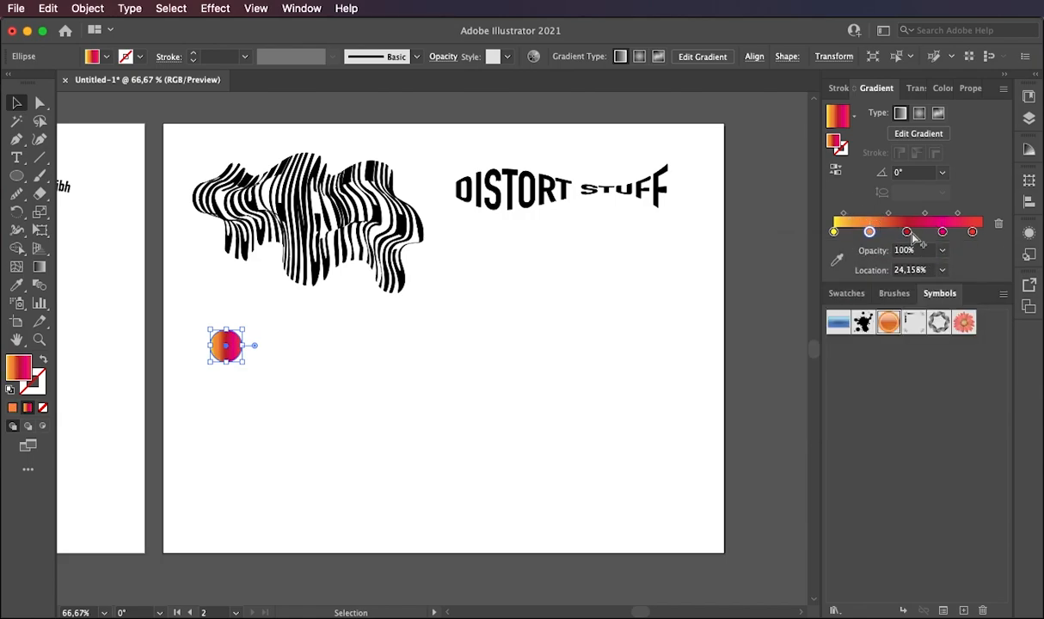
- Recolour the gradient's middle stop to a brighter red and move the magenta stop to about 71%
{"action": "double_click", "coordinate": [907, 232]}
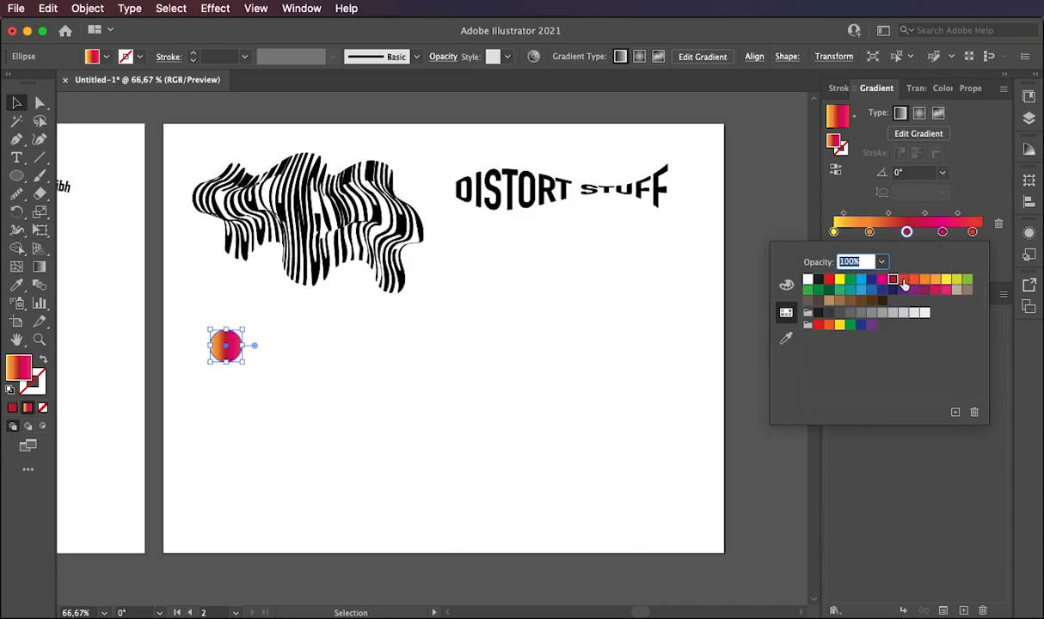
{"action": "left_click", "coordinate": [903, 281]}
{"action": "left_click", "coordinate": [996, 191]}
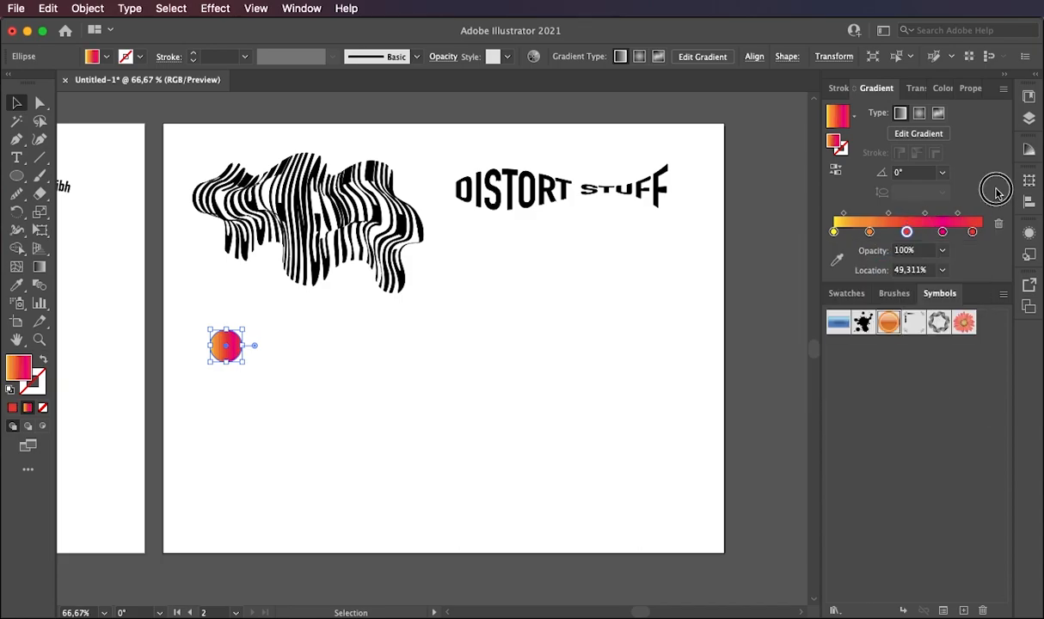
{"action": "left_click_drag", "start_coordinate": [942, 233], "coordinate": [939, 232]}
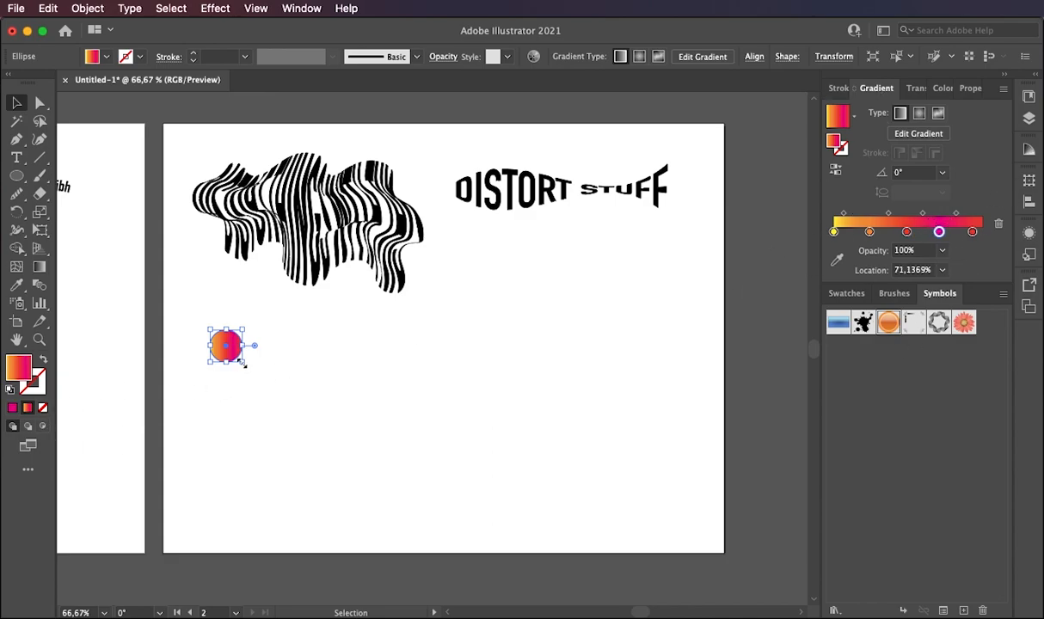
{"action": "left_click", "coordinate": [284, 376]}
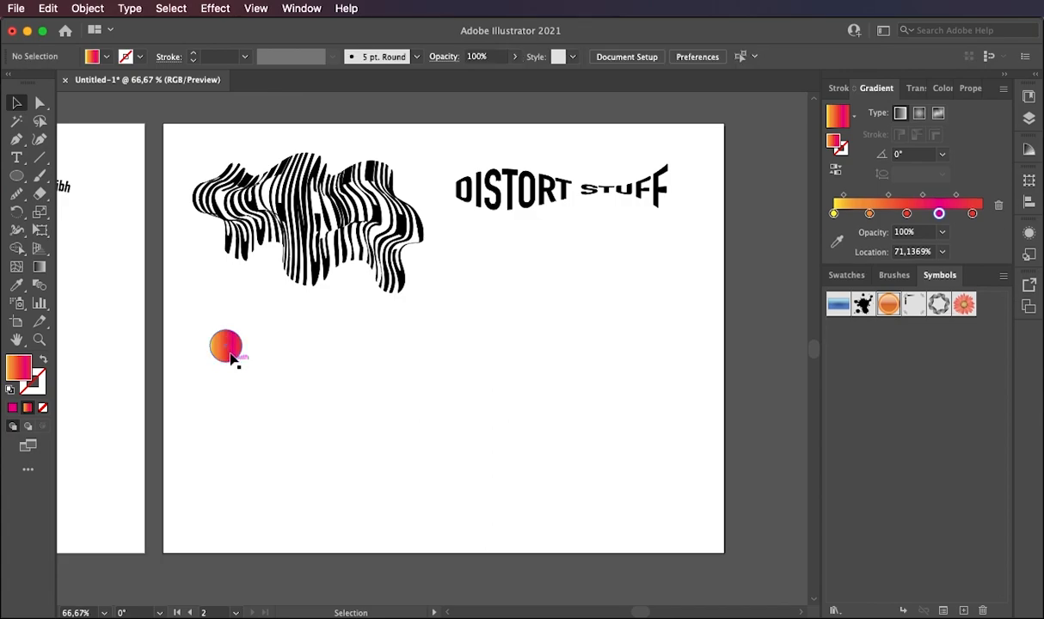
{"action": "left_click", "coordinate": [234, 360]}
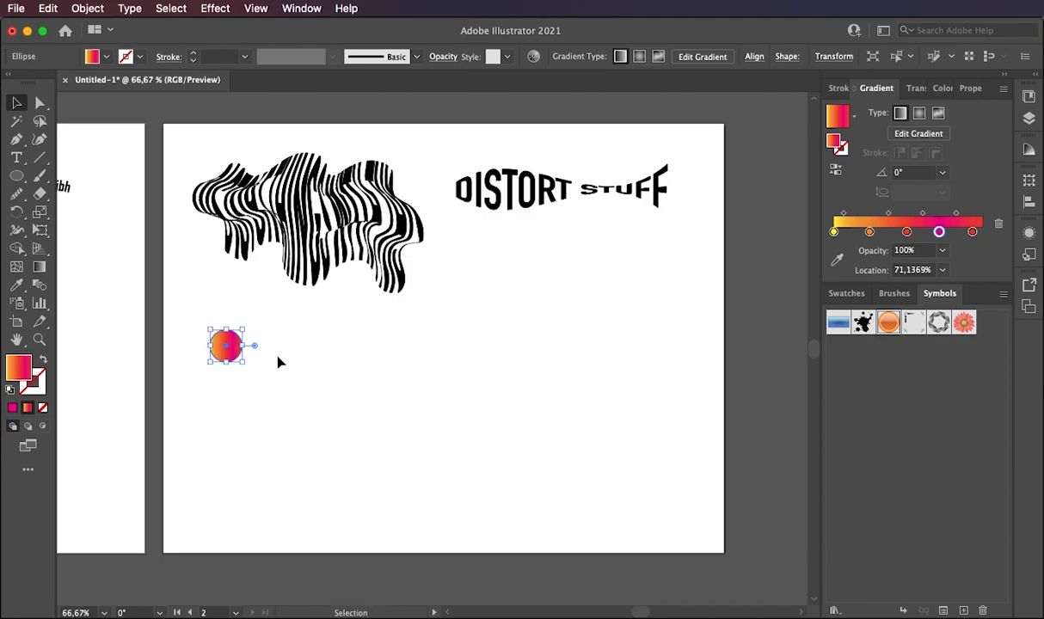
{"action": "key", "text": "super+v"}
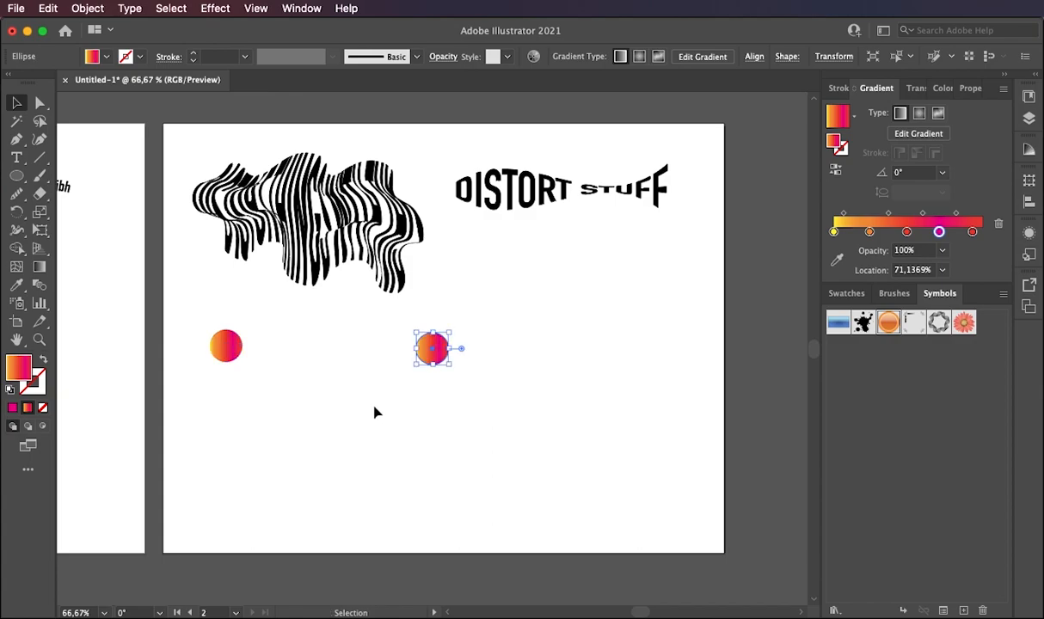
{"action": "left_click_drag", "start_coordinate": [432, 351], "coordinate": [644, 354]}
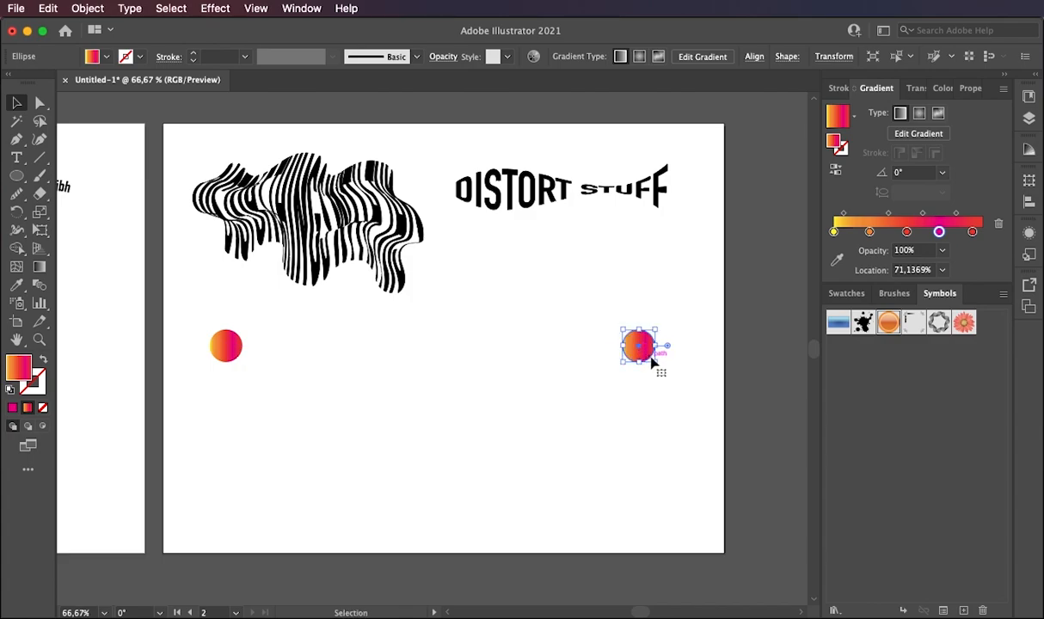
{"action": "key", "text": "Delete"}
- Shrink the gradient circle to about 33 px and place a duplicate at the same height near the artboard's right edge
{"action": "left_click", "coordinate": [236, 359]}
{"action": "left_click_drag", "start_coordinate": [248, 348], "coordinate": [651, 352]}
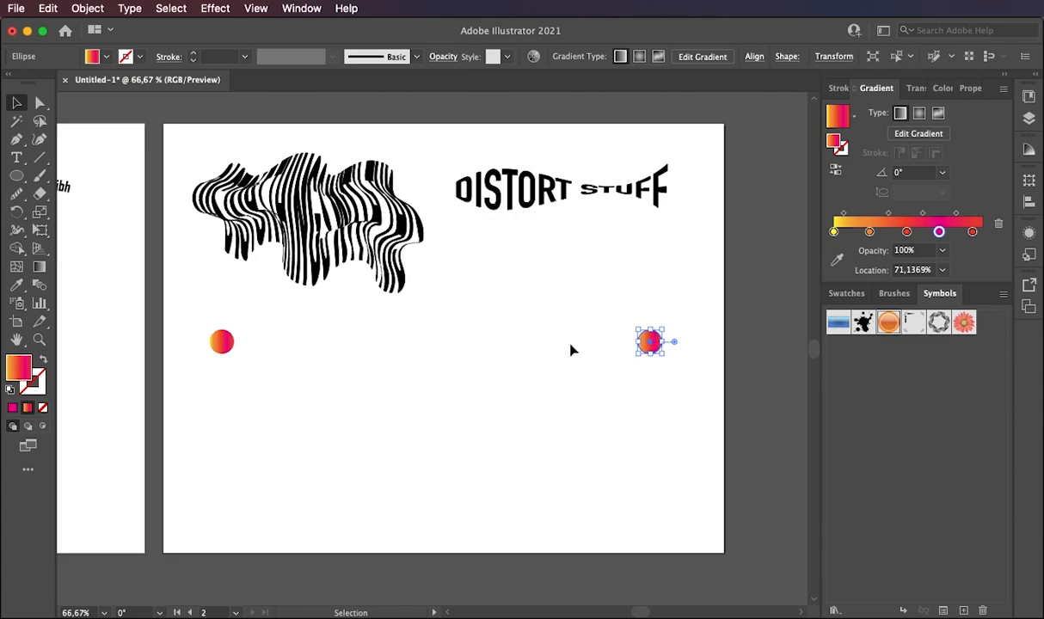
- Set the blend options for the two gradient circles to Specified Steps spacing with a new step count
{"action": "left_click_drag", "start_coordinate": [198, 326], "coordinate": [671, 366]}
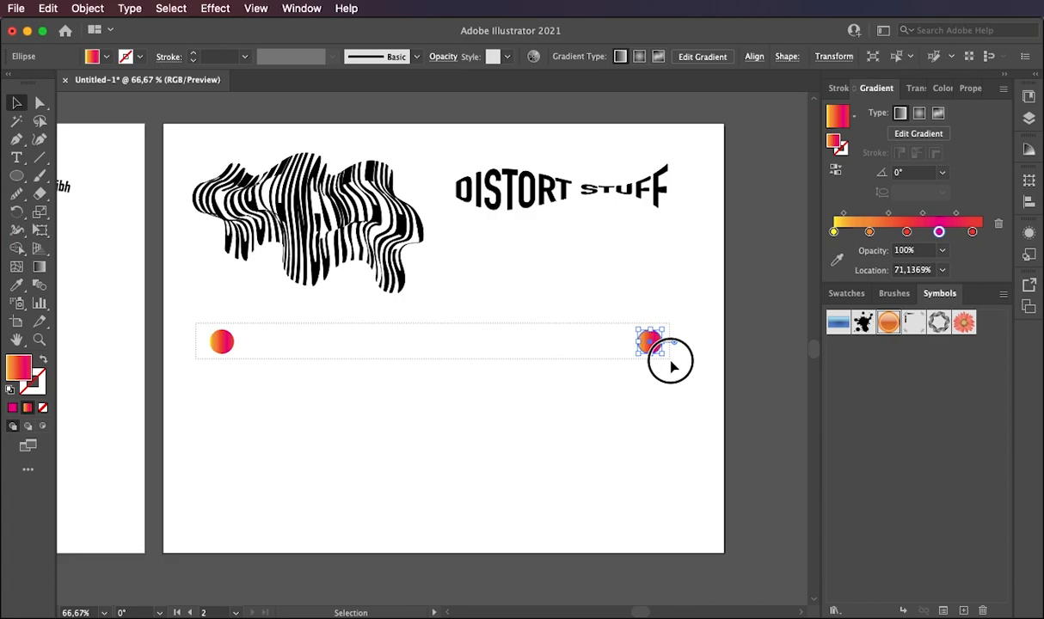
{"action": "left_click_drag", "start_coordinate": [670, 366], "coordinate": [653, 360]}
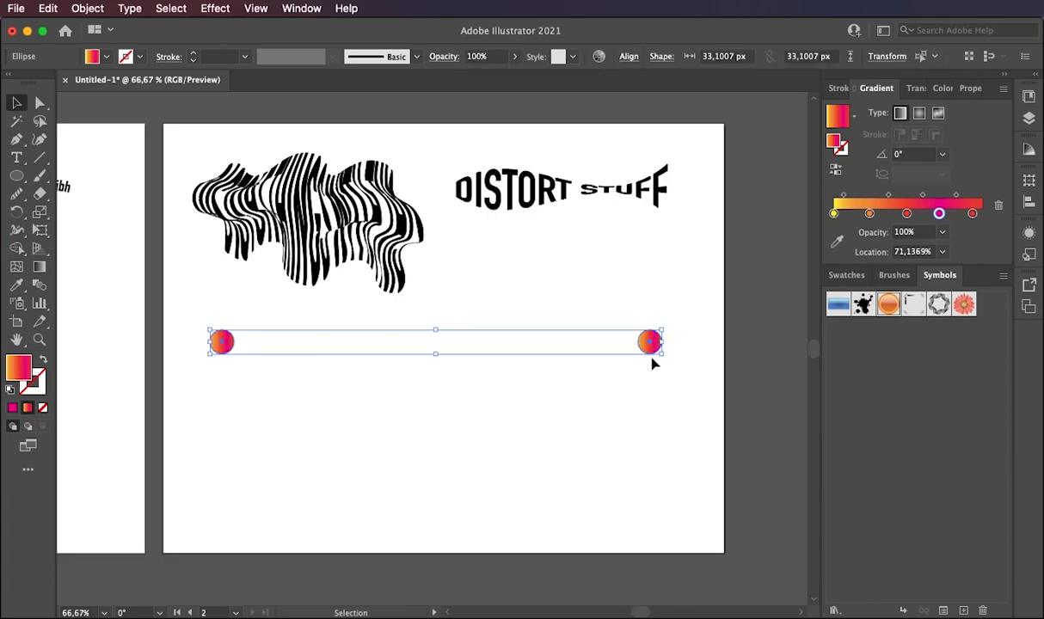
{"action": "left_click", "coordinate": [87, 8]}
{"action": "mouse_move", "coordinate": [157, 353]}
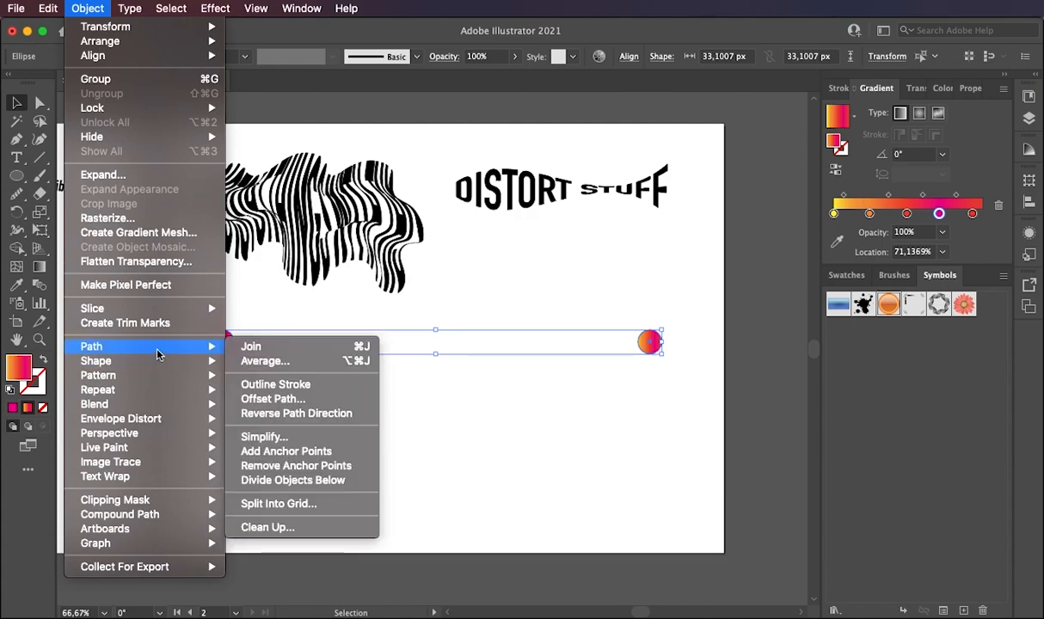
{"action": "mouse_move", "coordinate": [110, 404]}
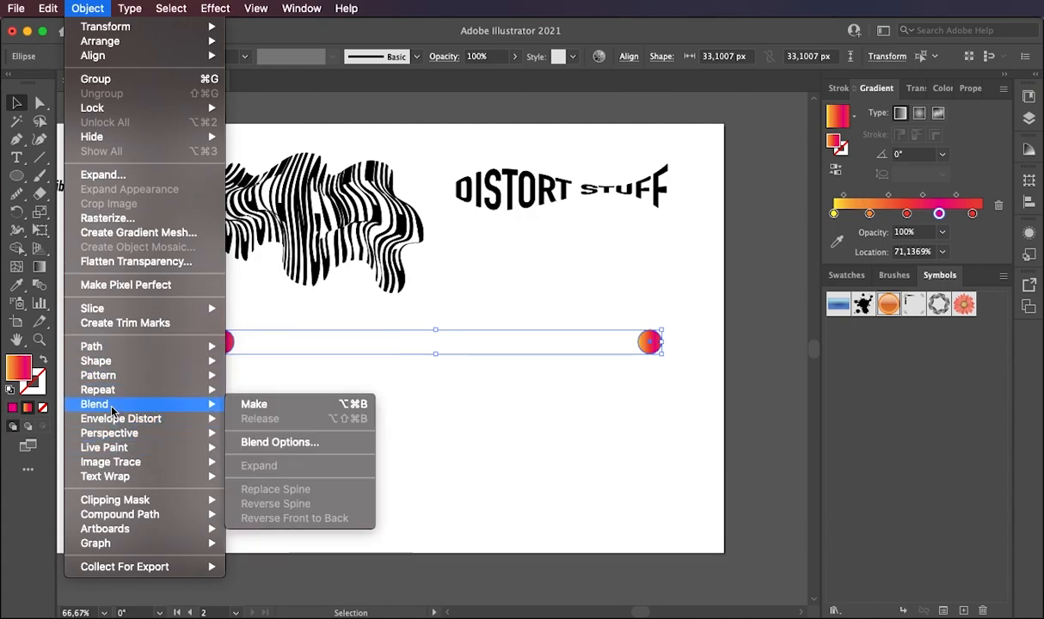
{"action": "left_click", "coordinate": [273, 446]}
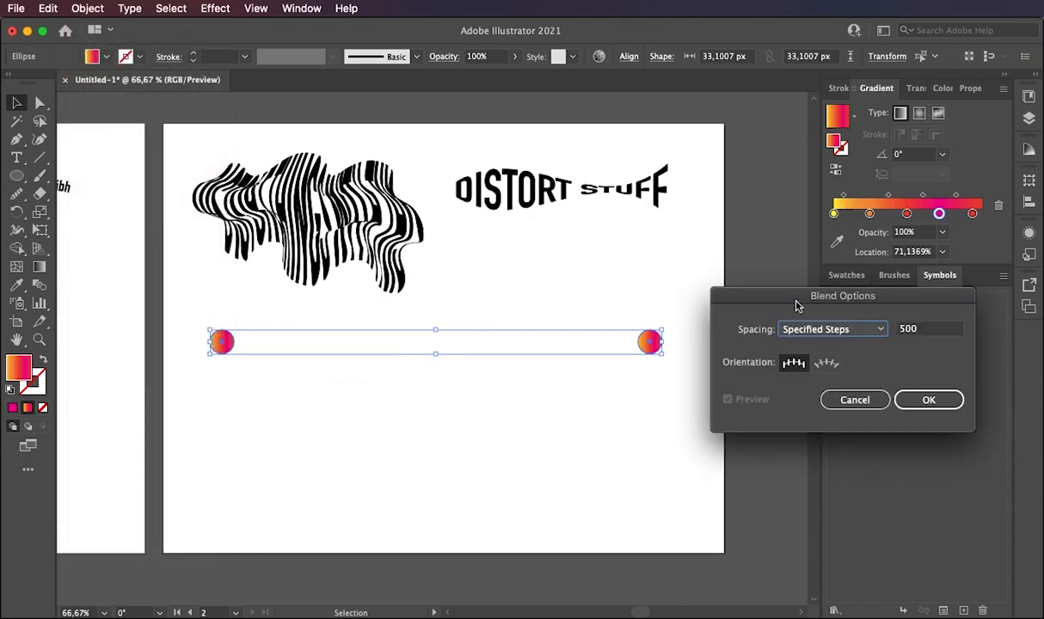
{"action": "left_click_drag", "start_coordinate": [796, 306], "coordinate": [858, 271]}
{"action": "left_click", "coordinate": [910, 295]}
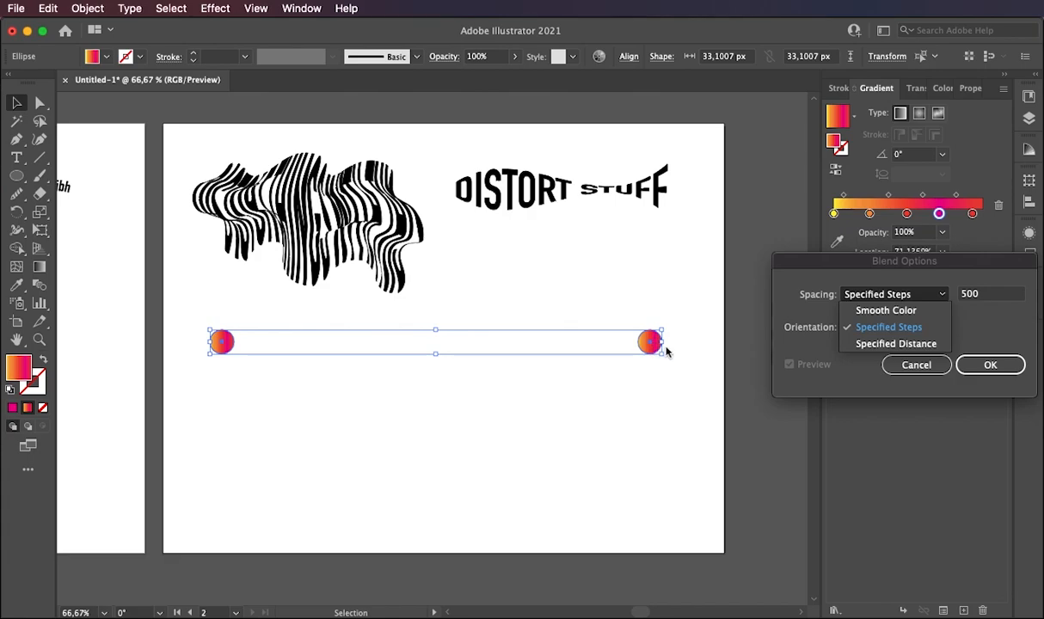
{"action": "left_click", "coordinate": [889, 327]}
{"action": "double_click", "coordinate": [986, 294]}
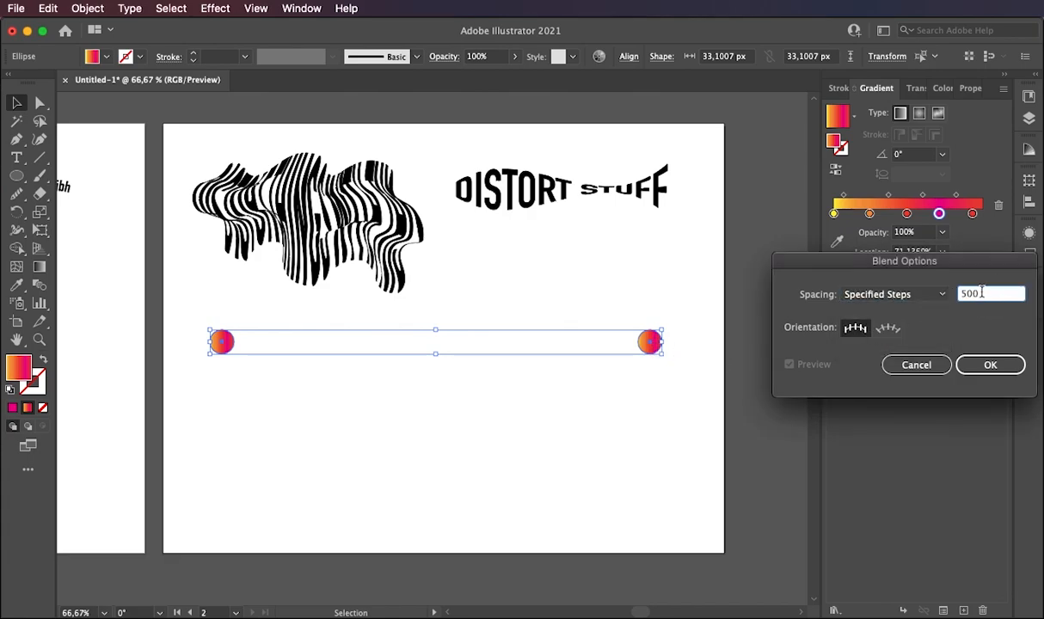
{"action": "left_click_drag", "start_coordinate": [984, 294], "coordinate": [962, 293]}
{"action": "type", "text": "2"}
{"action": "left_click", "coordinate": [989, 365]}
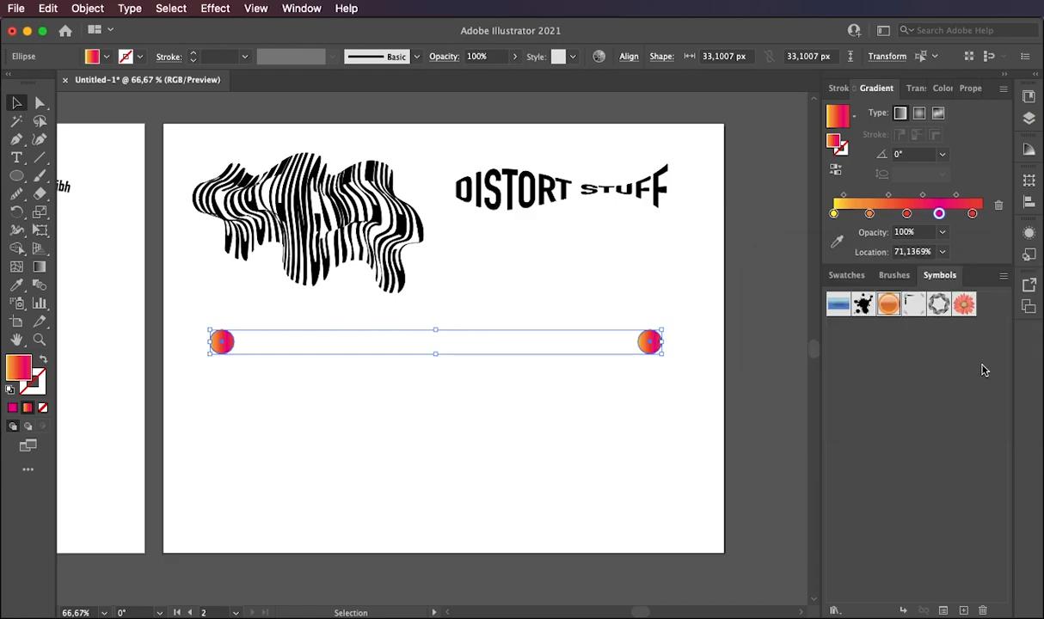
- Make a blend between the two gradient circles and deselect it
{"action": "left_click", "coordinate": [79, 8]}
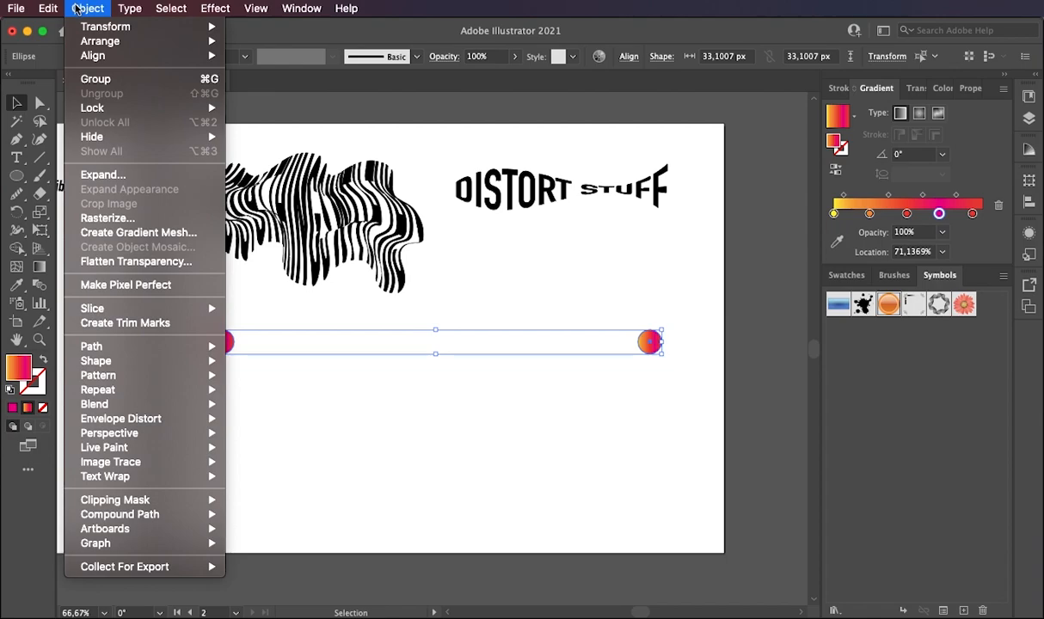
{"action": "mouse_move", "coordinate": [155, 406]}
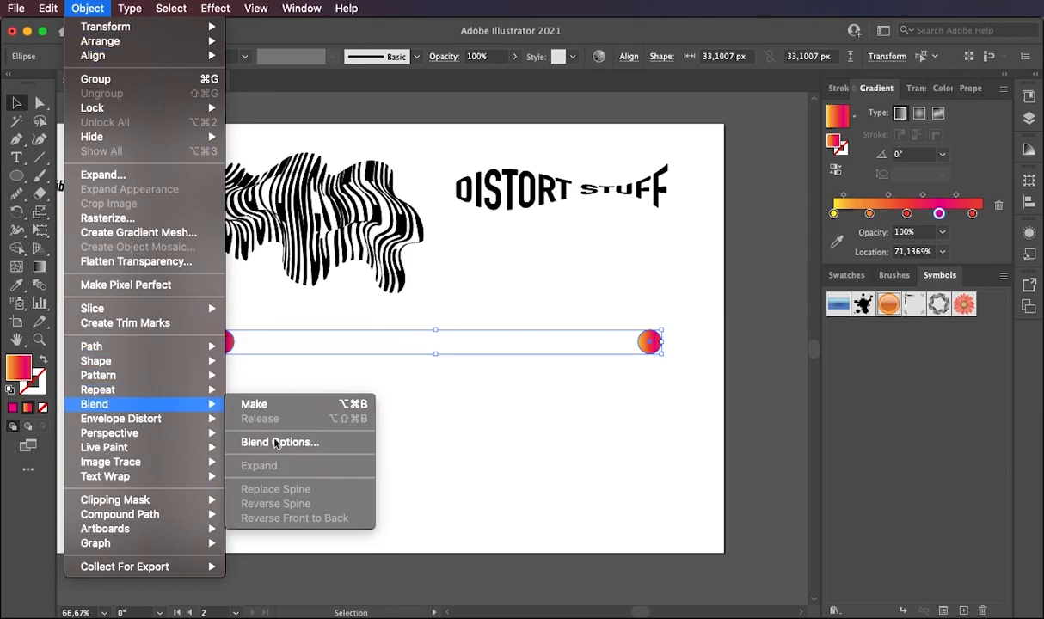
{"action": "left_click", "coordinate": [272, 406]}
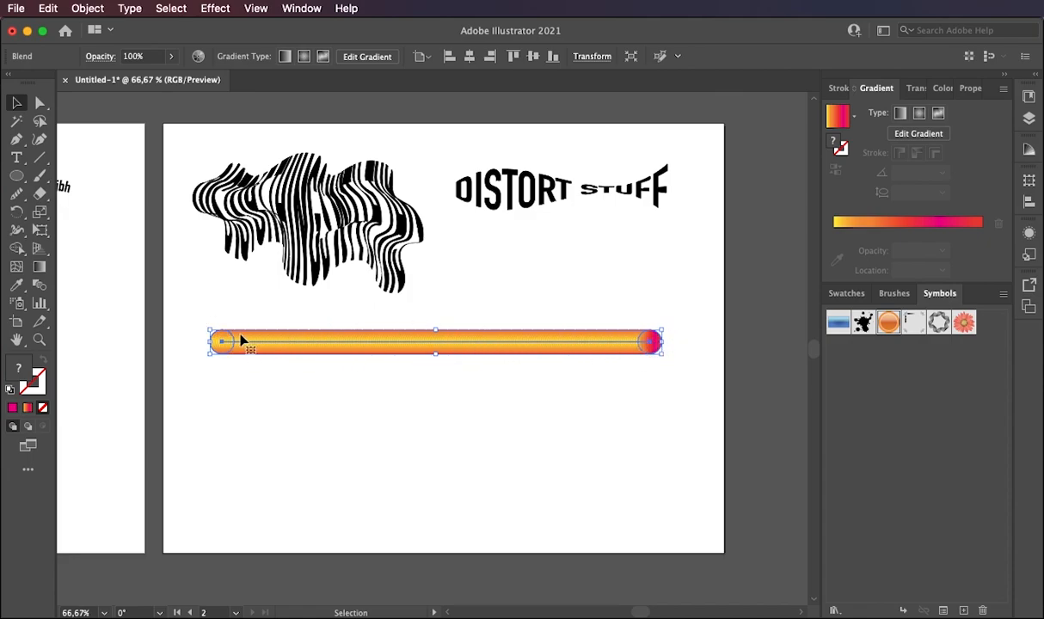
{"action": "left_click", "coordinate": [609, 408]}
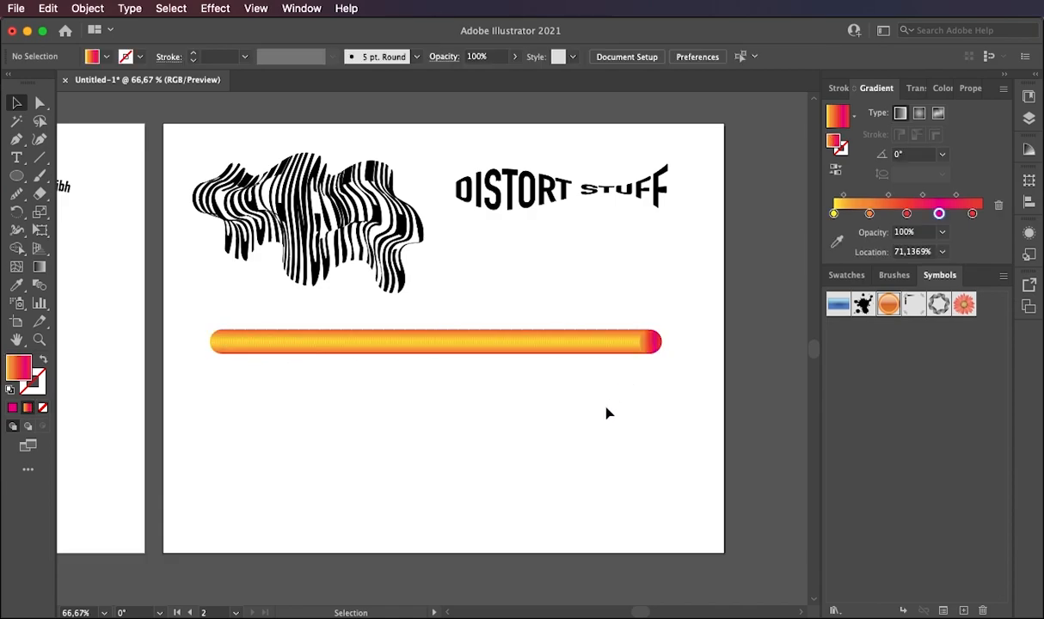
- Create an area text frame below the blended bar containing the letter "D"
{"action": "left_click", "coordinate": [16, 158]}
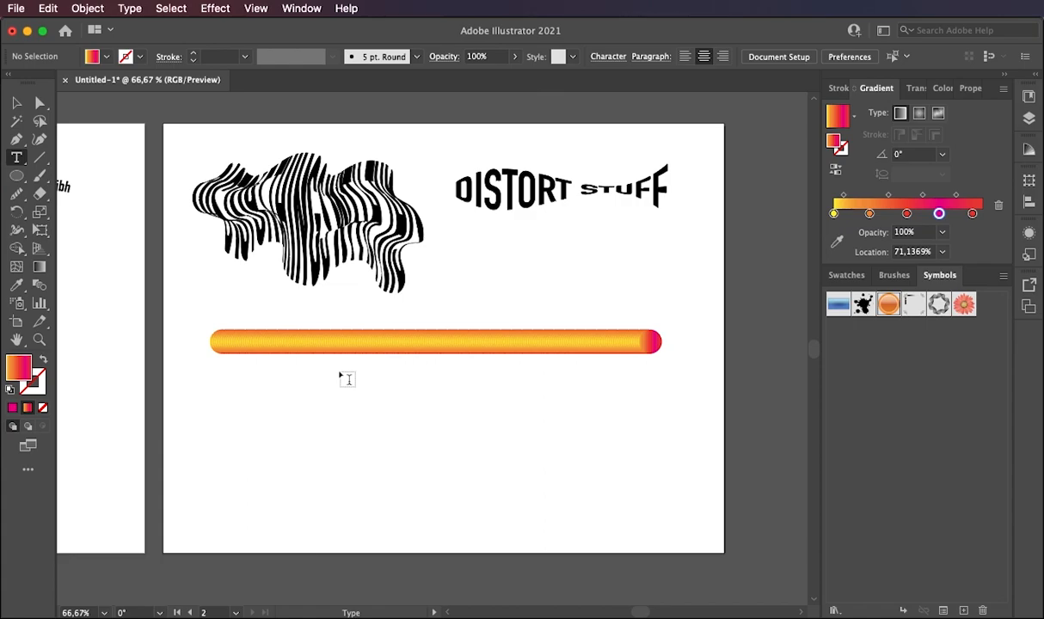
{"action": "left_click_drag", "start_coordinate": [344, 378], "coordinate": [506, 532]}
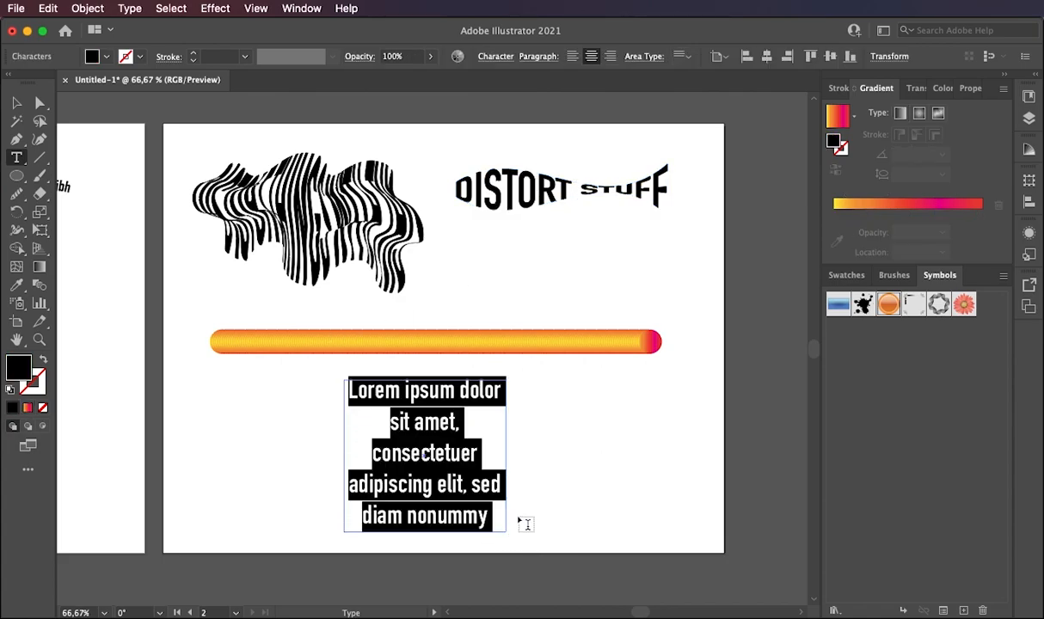
{"action": "type", "text": "D"}
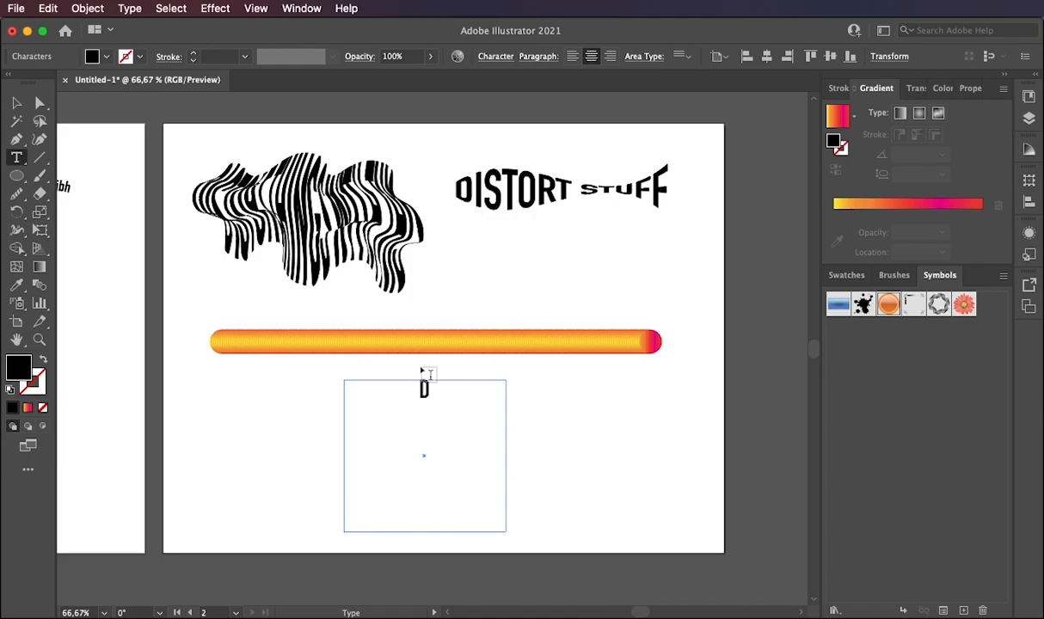
- Format the letter D in Impact at 300 pt
{"action": "key", "text": "super+a"}
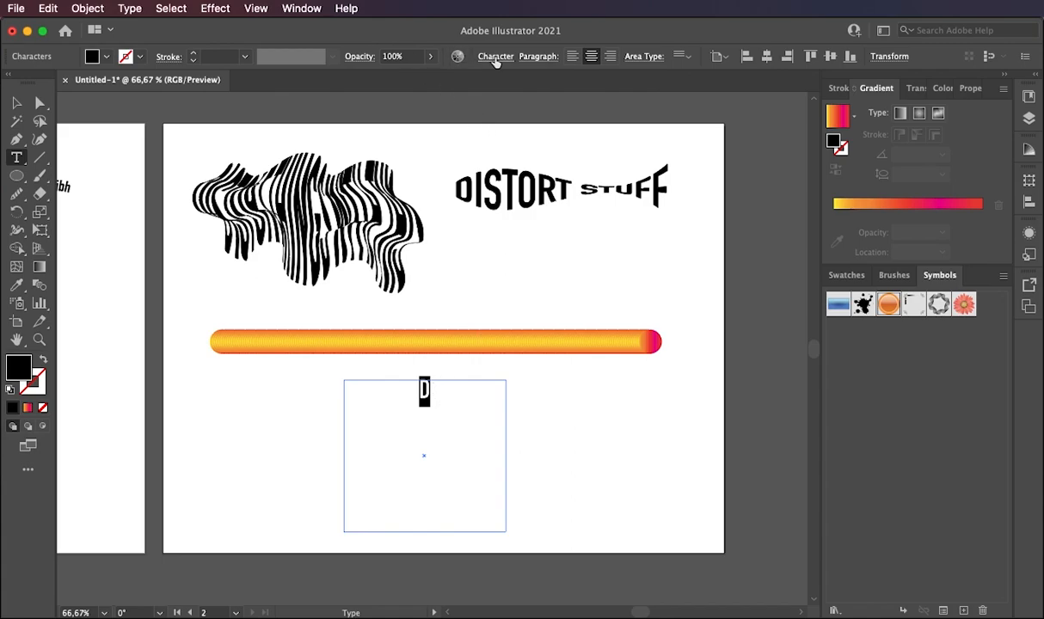
{"action": "left_click", "coordinate": [495, 56]}
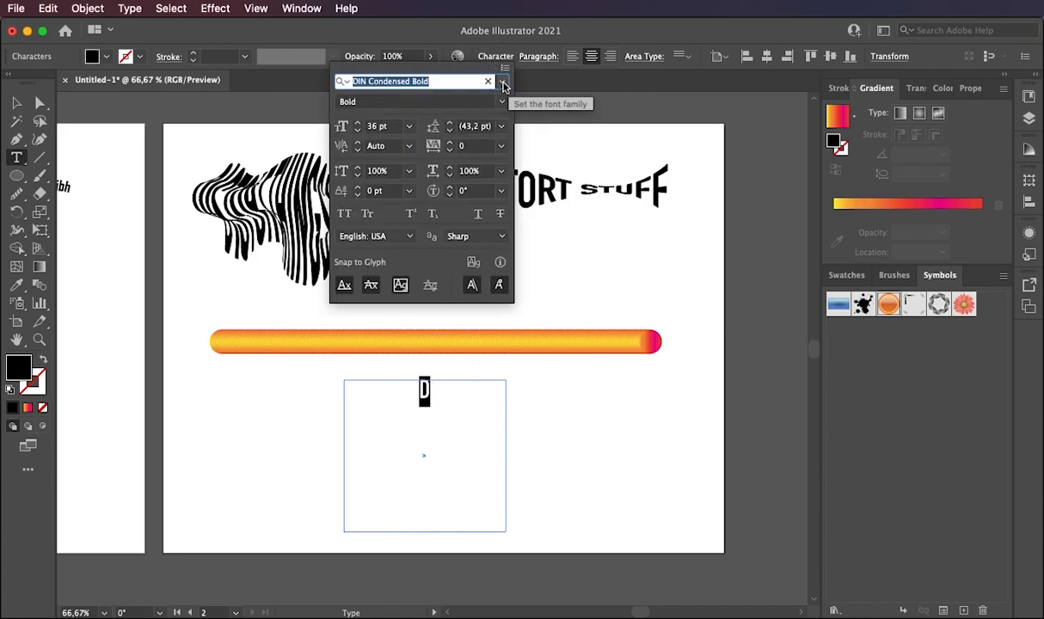
{"action": "left_click", "coordinate": [502, 81]}
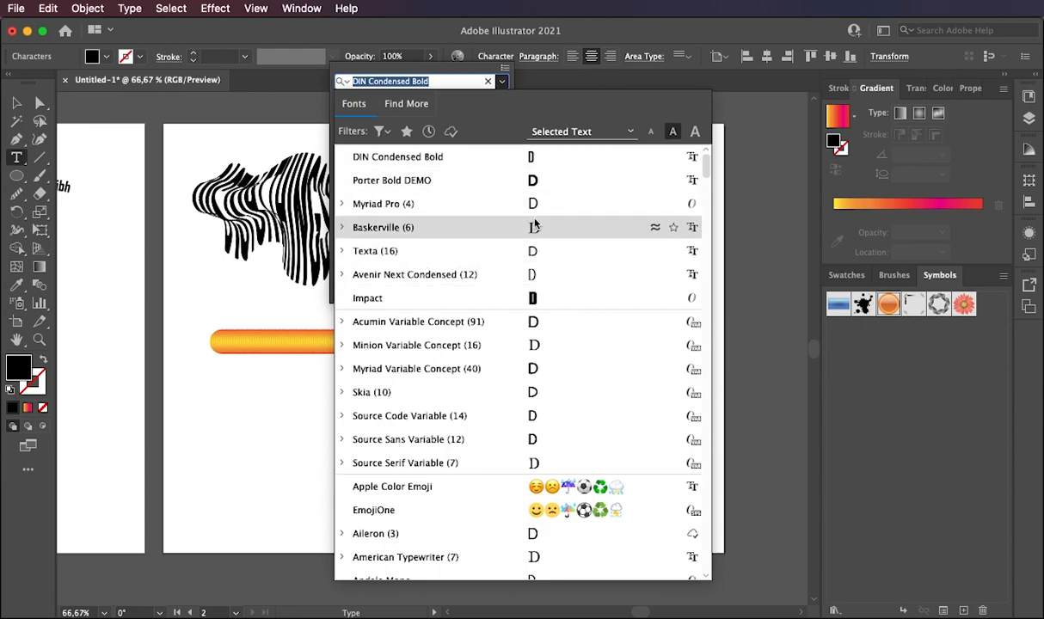
{"action": "left_click", "coordinate": [534, 299]}
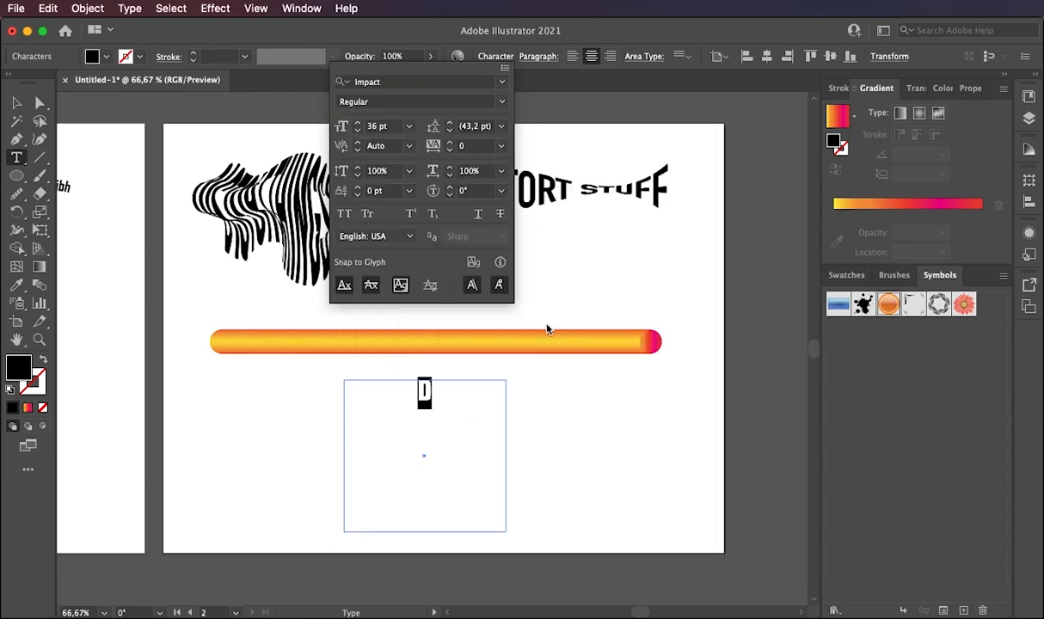
{"action": "left_click", "coordinate": [408, 126]}
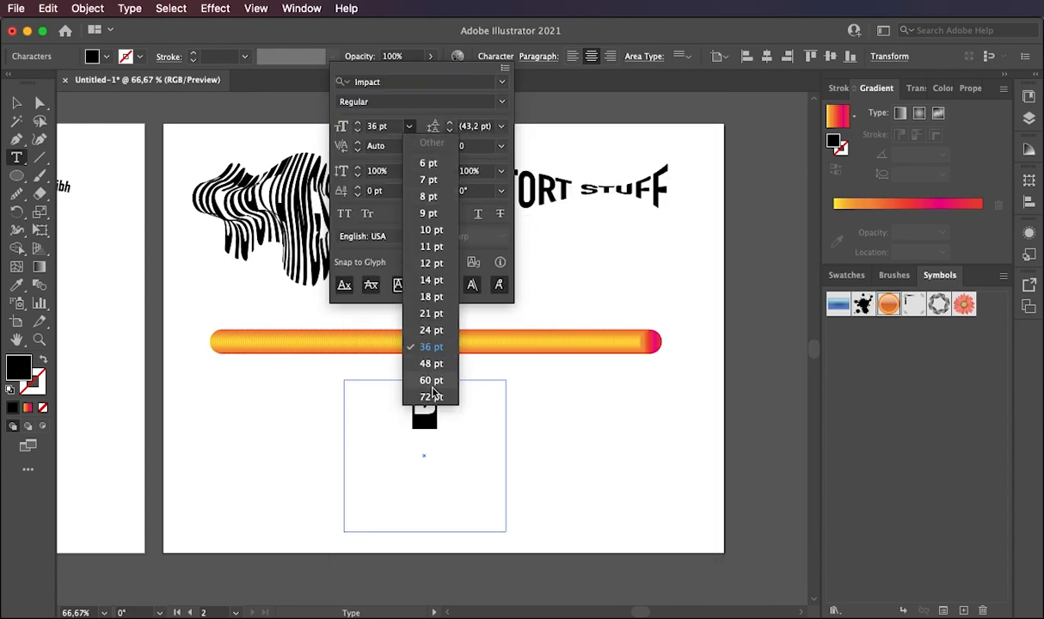
{"action": "left_click", "coordinate": [371, 117]}
{"action": "left_click_drag", "start_coordinate": [380, 126], "coordinate": [360, 125]}
{"action": "type", "text": "300"}
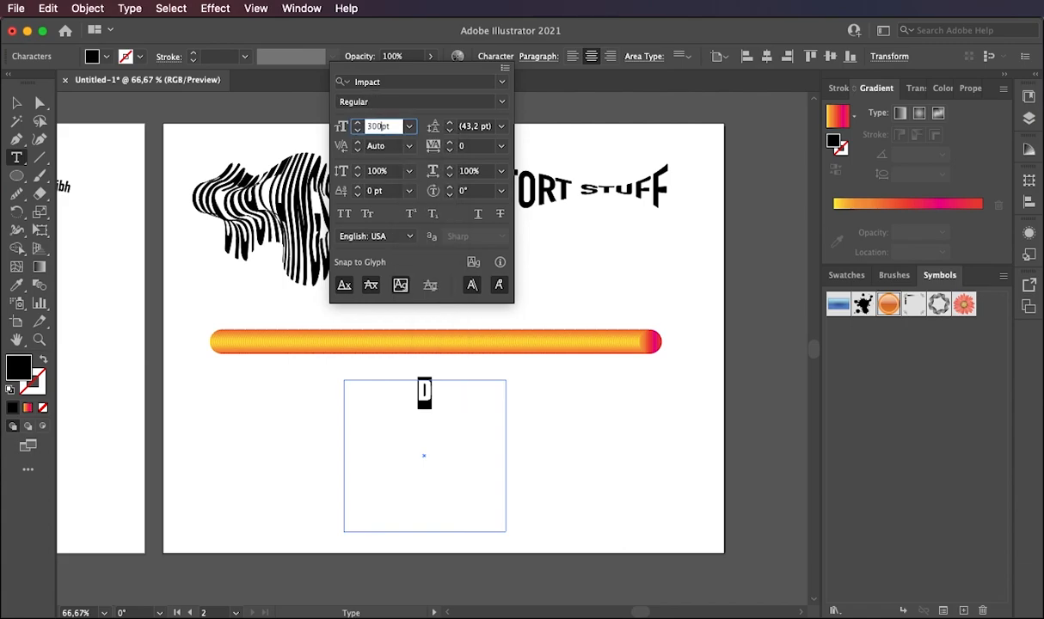
{"action": "key", "text": "Return"}
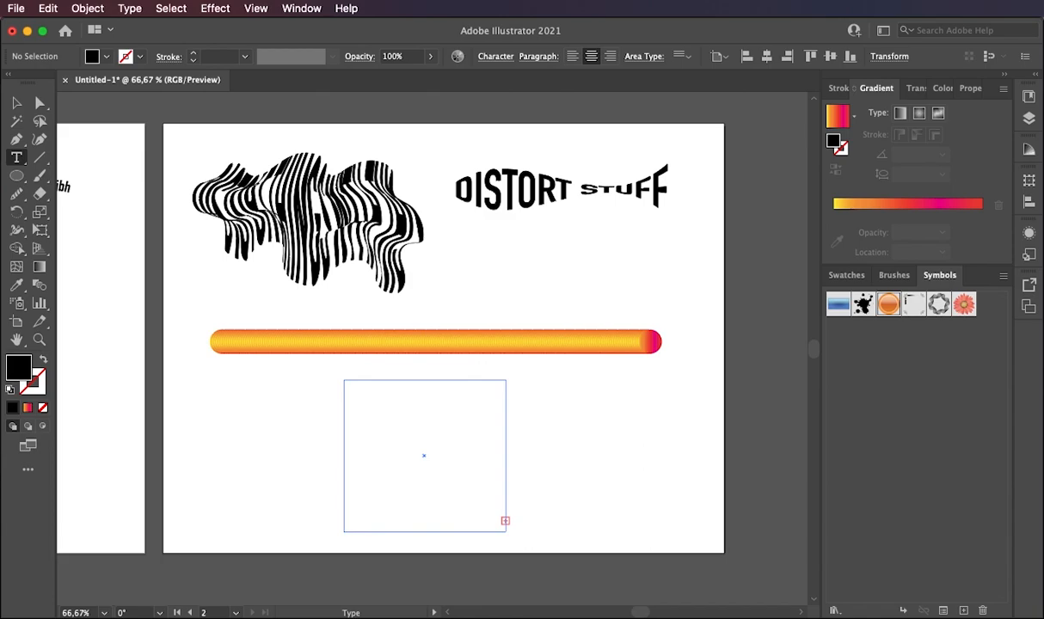
- Enlarge the text frame to fit the whole letter D and reposition it just below the blended bar
{"action": "key", "text": "Escape"}
{"action": "left_click_drag", "start_coordinate": [509, 531], "coordinate": [549, 560]}
{"action": "left_click_drag", "start_coordinate": [484, 511], "coordinate": [440, 507]}
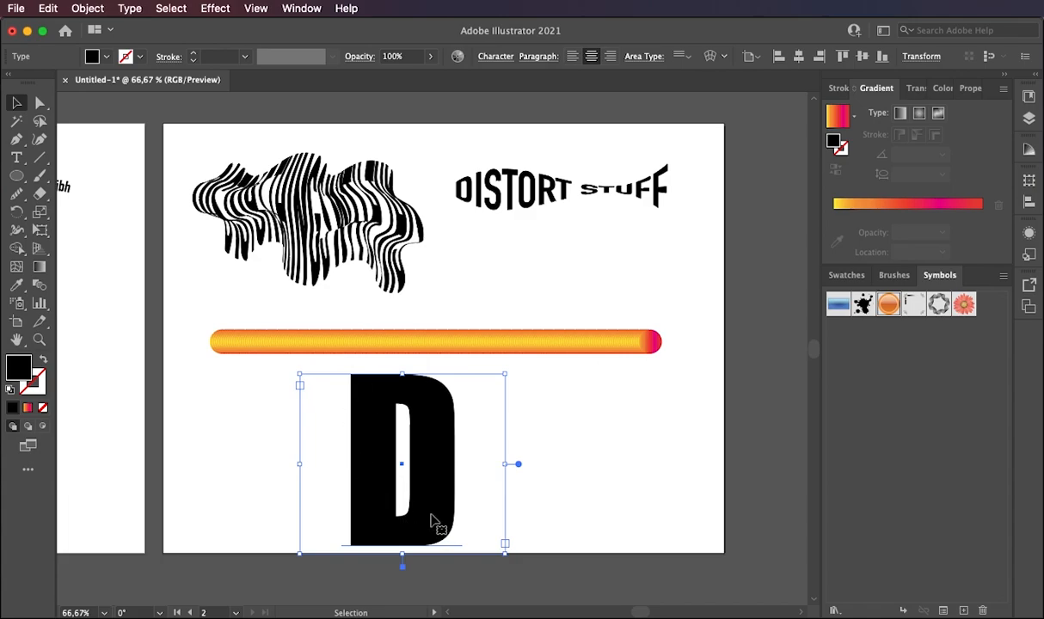
- Convert the letter D to outlines
{"action": "left_click", "coordinate": [38, 339]}
{"action": "left_click", "coordinate": [479, 495]}
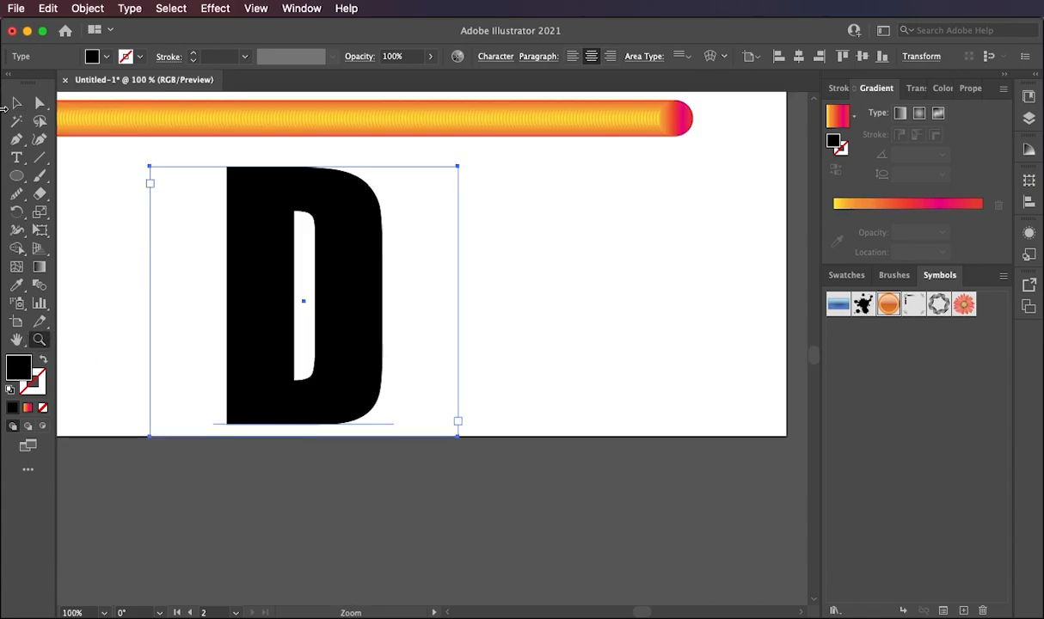
{"action": "left_click", "coordinate": [17, 103]}
{"action": "right_click", "coordinate": [348, 321]}
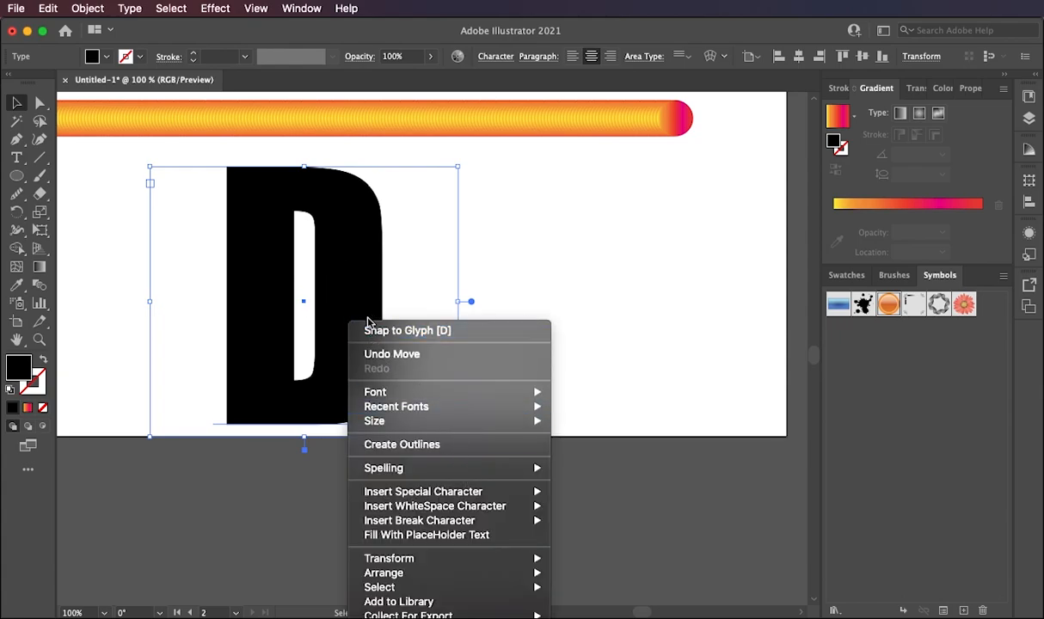
{"action": "left_click", "coordinate": [434, 447]}
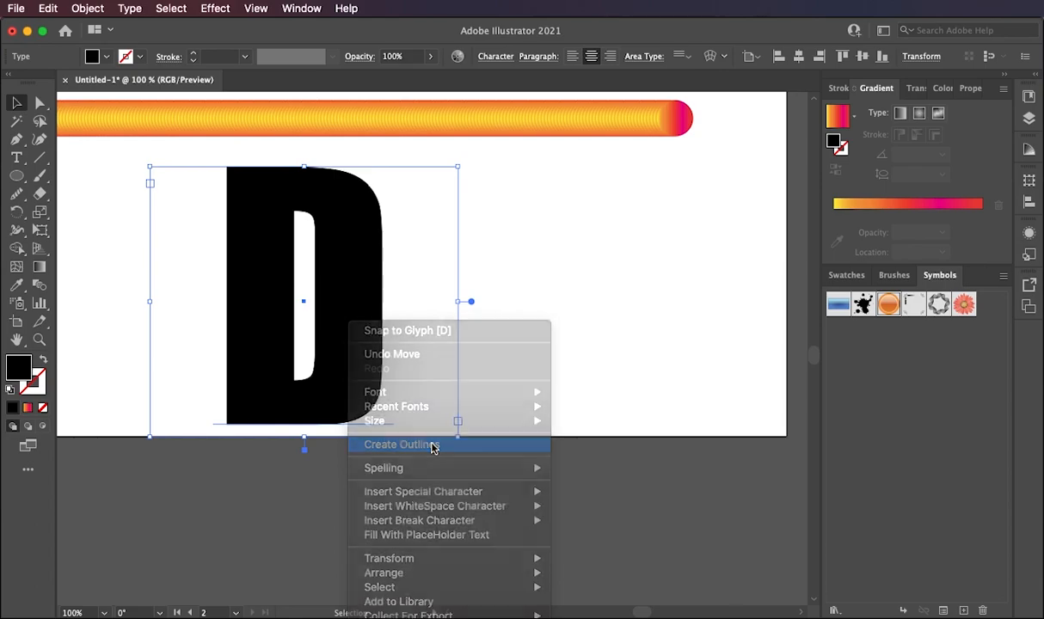
- Delete the inner counter path of the outlined D, leaving only its outer contour
{"action": "left_click", "coordinate": [38, 339]}
{"action": "left_click", "coordinate": [320, 356]}
{"action": "scroll", "coordinate": [506, 245], "scroll_direction": "up", "scroll_amount": 3}
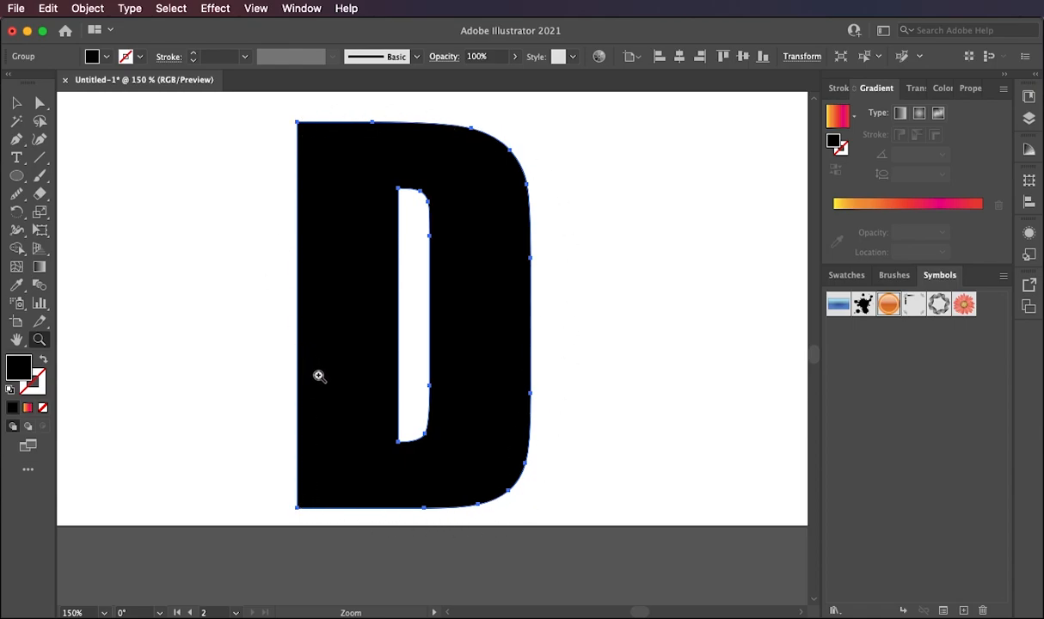
{"action": "left_click", "coordinate": [38, 102]}
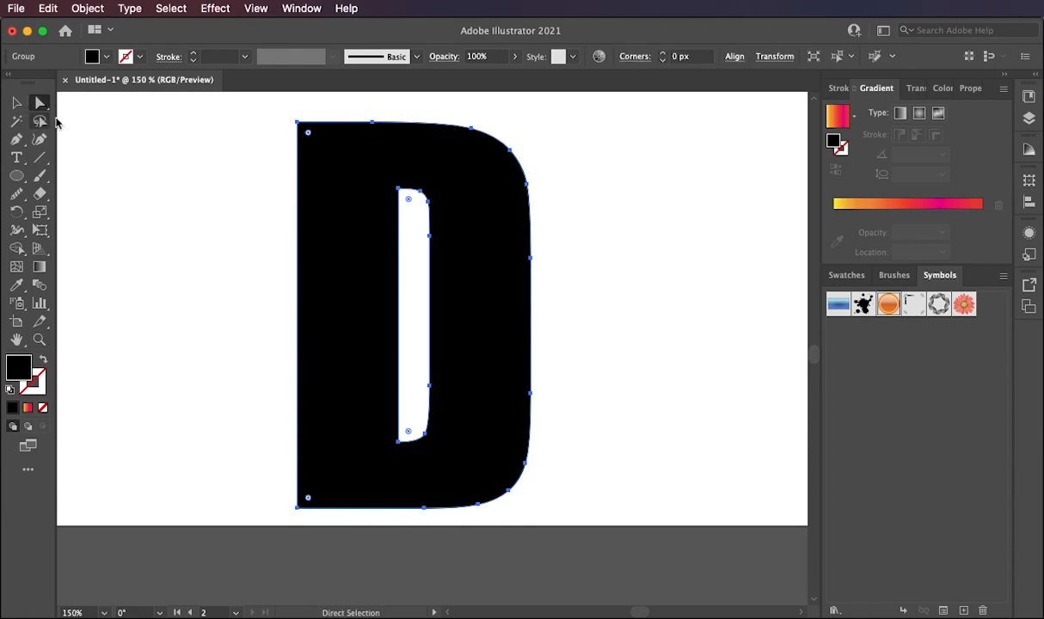
{"action": "left_click", "coordinate": [400, 190]}
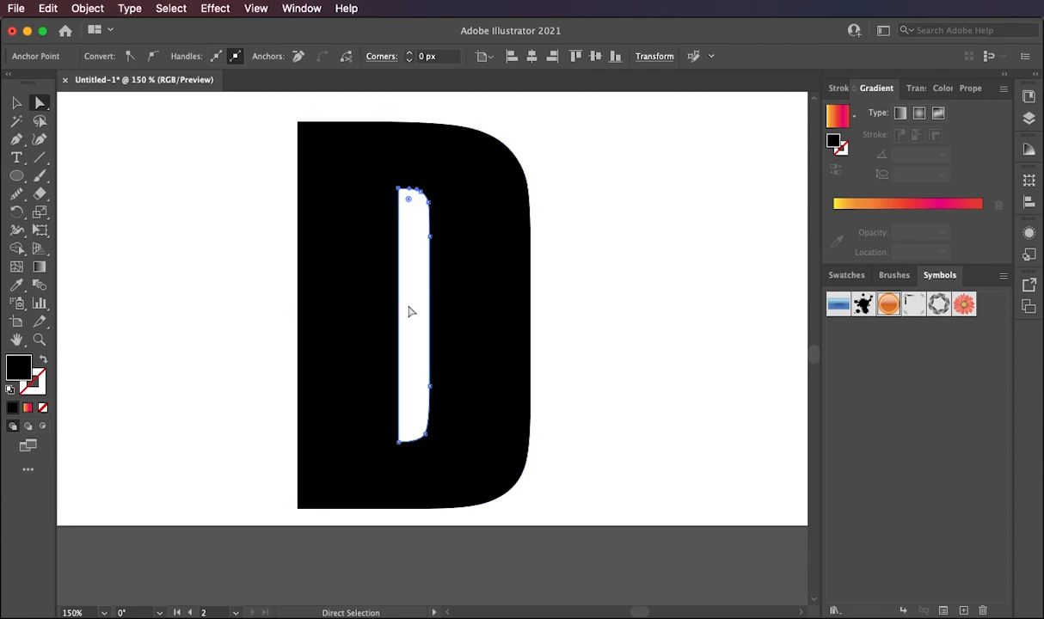
{"action": "left_click", "coordinate": [84, 116]}
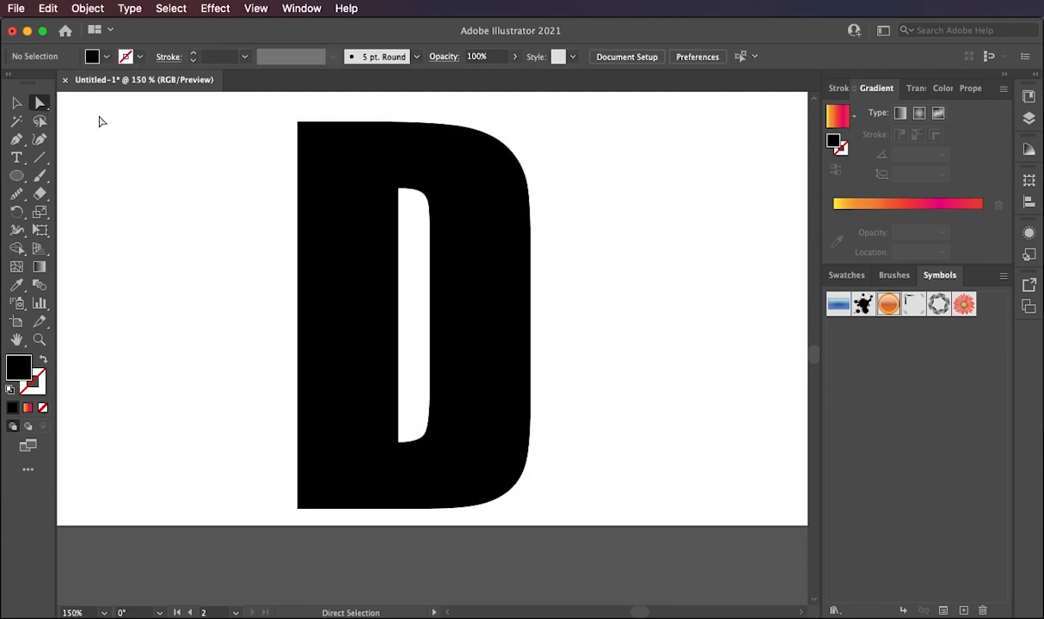
{"action": "left_click", "coordinate": [399, 190]}
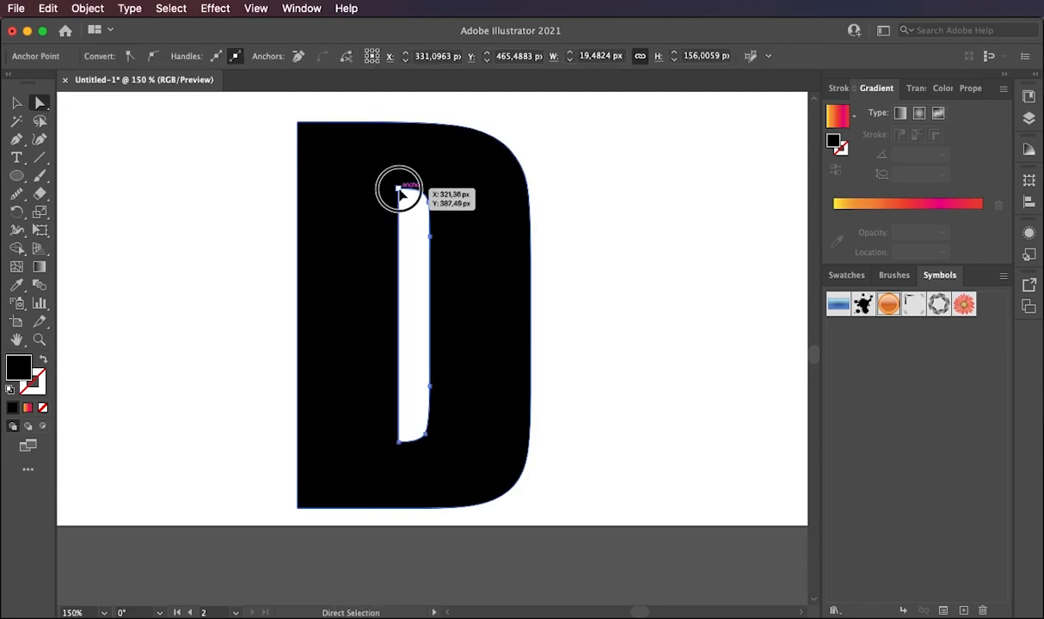
{"action": "key", "text": "Delete"}
{"action": "key", "text": "Delete"}
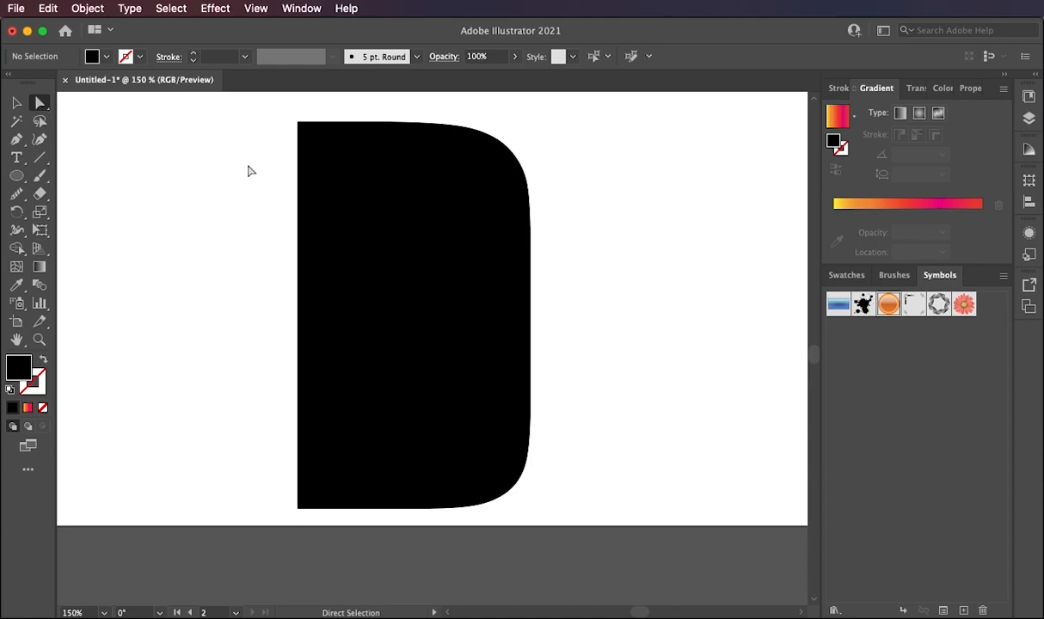
- Add an anchor point on the D shape's bottom edge, close to its lower-left corner
{"action": "left_click", "coordinate": [300, 191]}
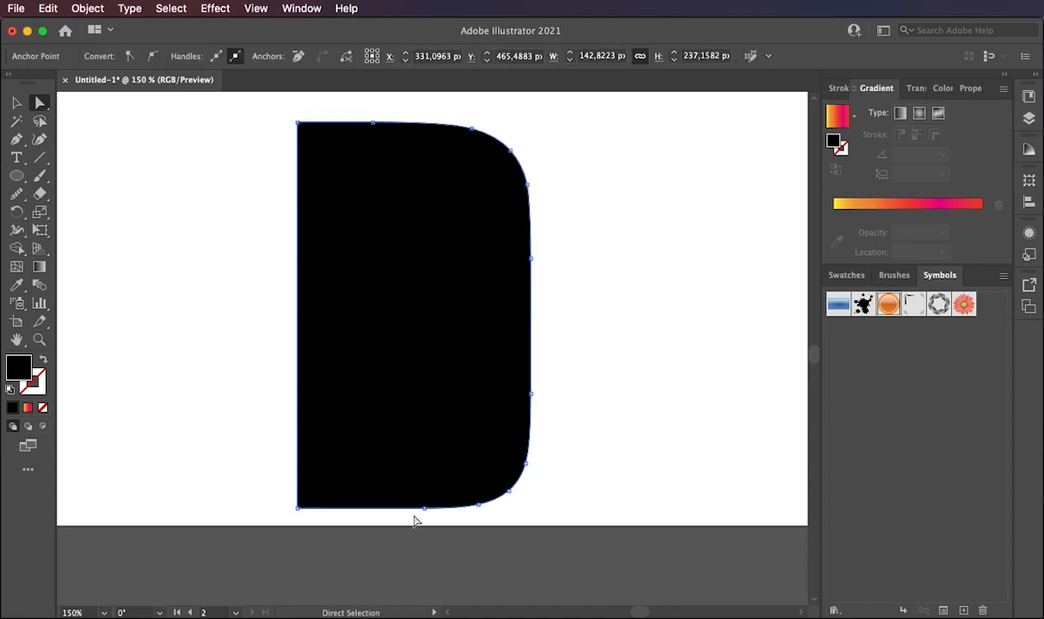
{"action": "left_click", "coordinate": [15, 141]}
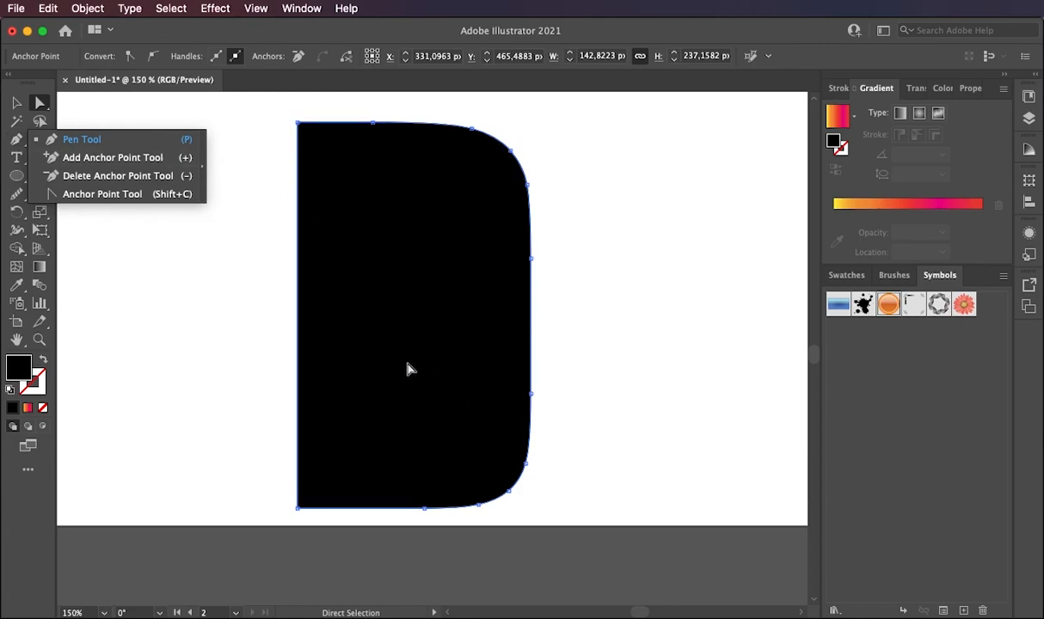
{"action": "left_click", "coordinate": [88, 157]}
{"action": "left_click", "coordinate": [315, 507]}
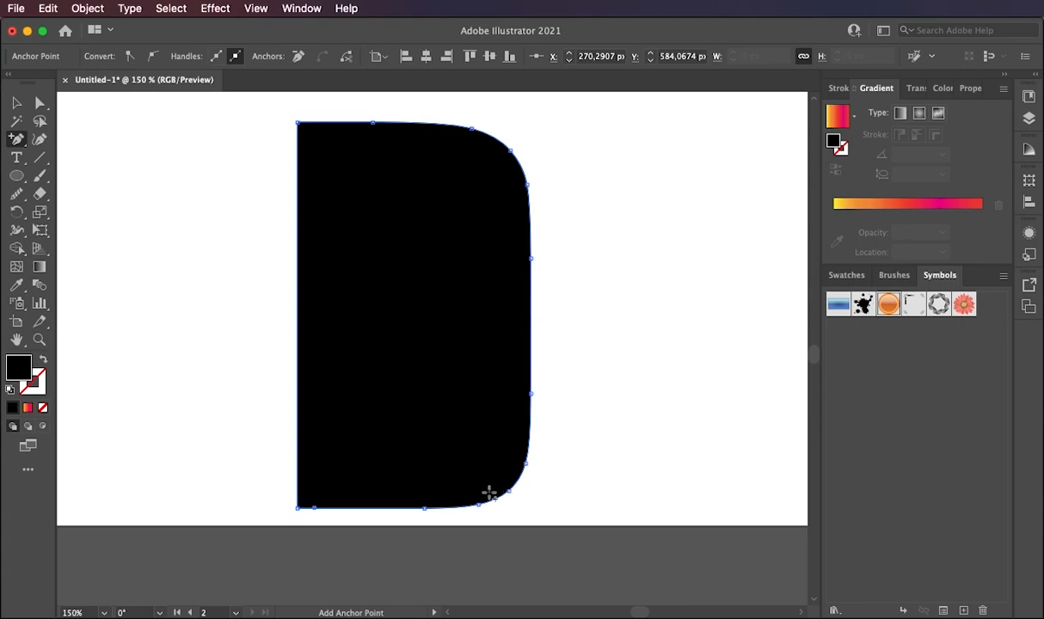
- Make the D shape a compound path, clearing its fill, and release that compound path
{"action": "left_click", "coordinate": [17, 102]}
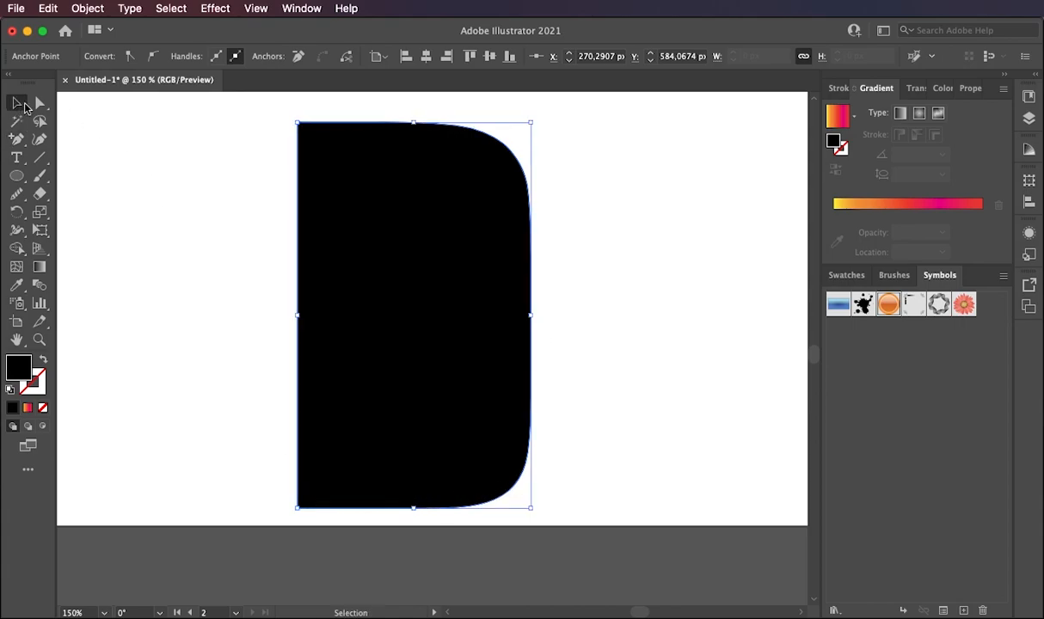
{"action": "right_click", "coordinate": [532, 359]}
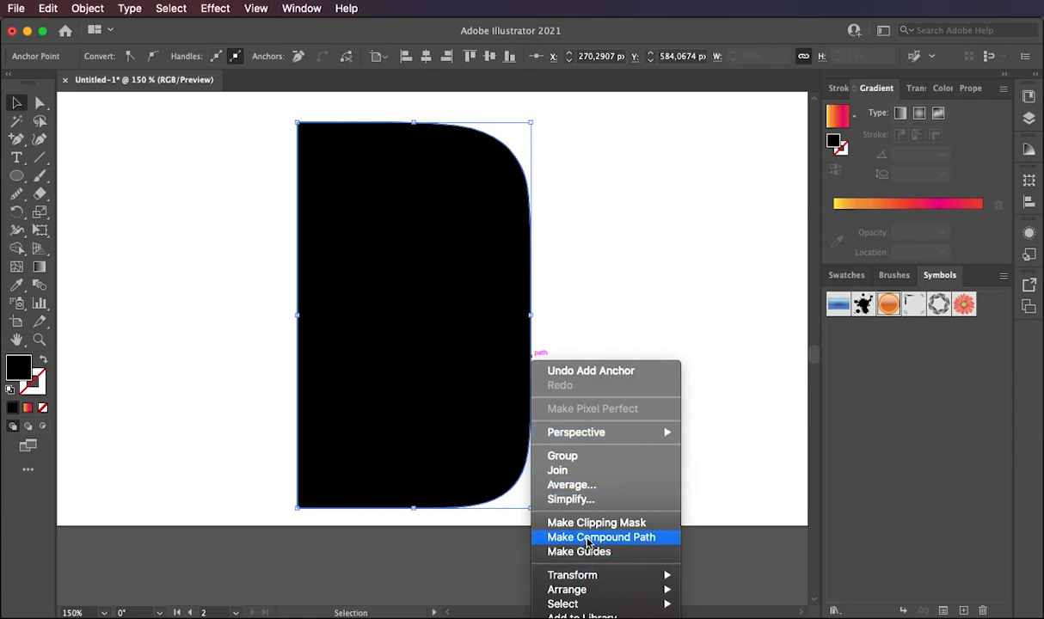
{"action": "left_click", "coordinate": [588, 538]}
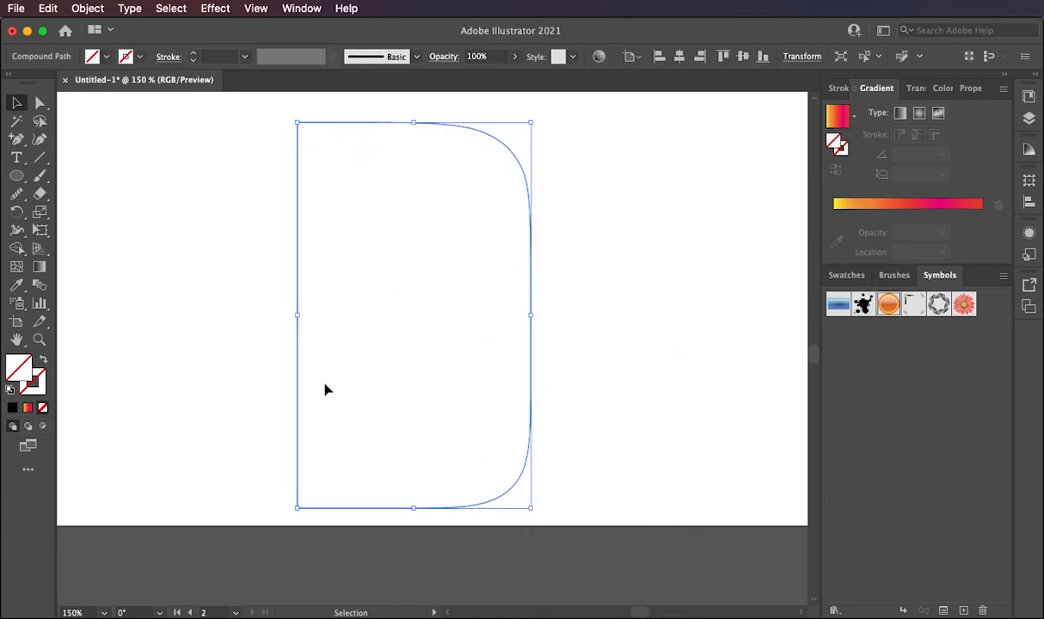
{"action": "right_click", "coordinate": [486, 506]}
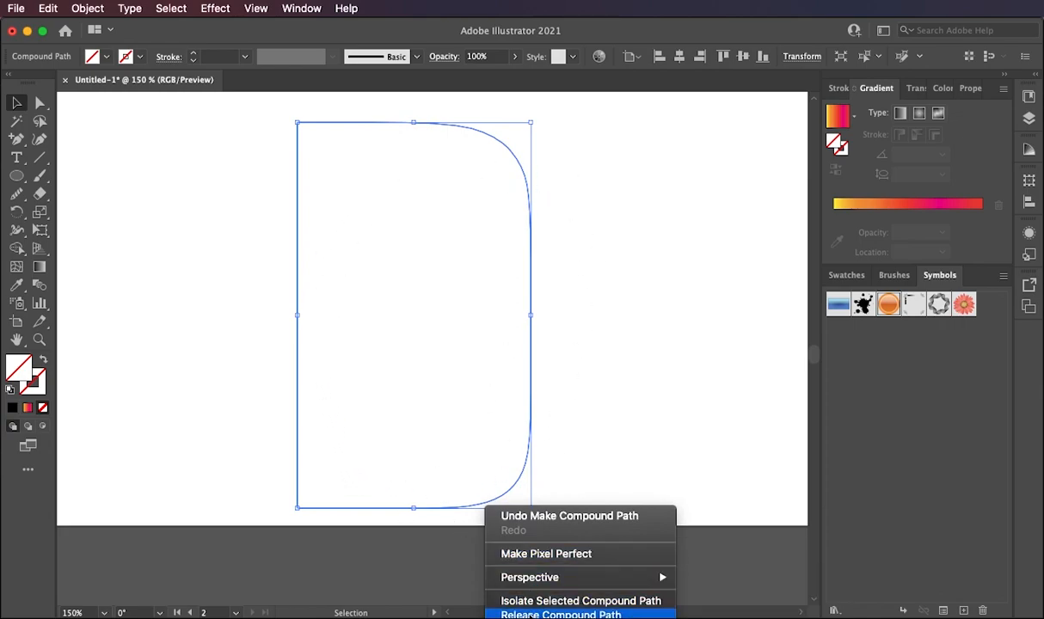
{"action": "left_click", "coordinate": [561, 615]}
- Try to replace the spine of the blended gradient bar with the closed D outline
{"action": "scroll", "coordinate": [593, 383], "scroll_direction": "up", "scroll_amount": 4}
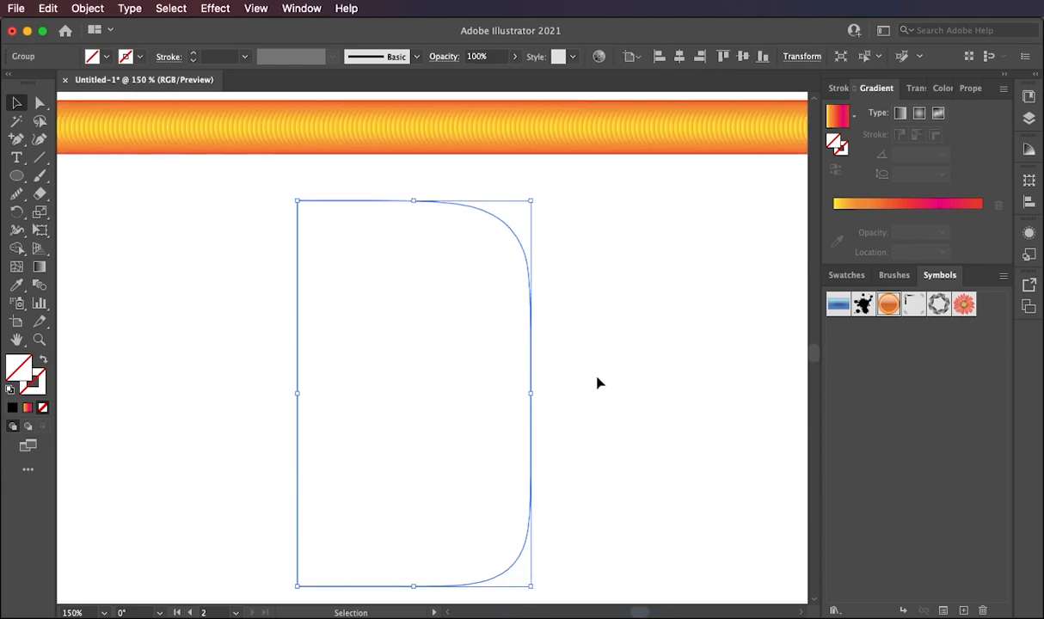
{"action": "left_click", "coordinate": [39, 339]}
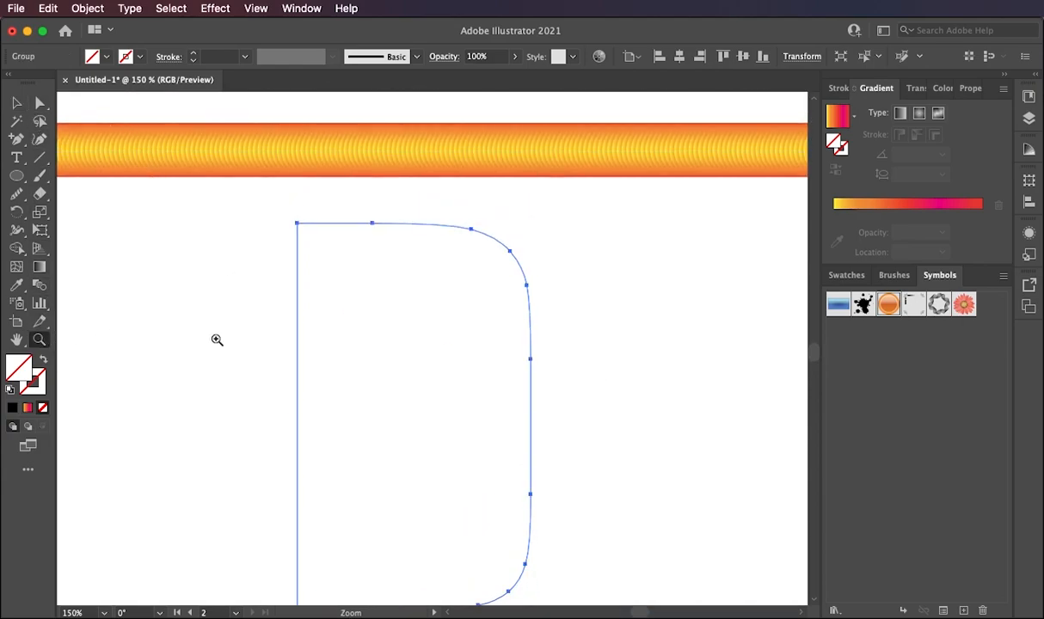
{"action": "left_click", "coordinate": [441, 335], "text": "alt"}
{"action": "left_click", "coordinate": [575, 375], "text": "alt"}
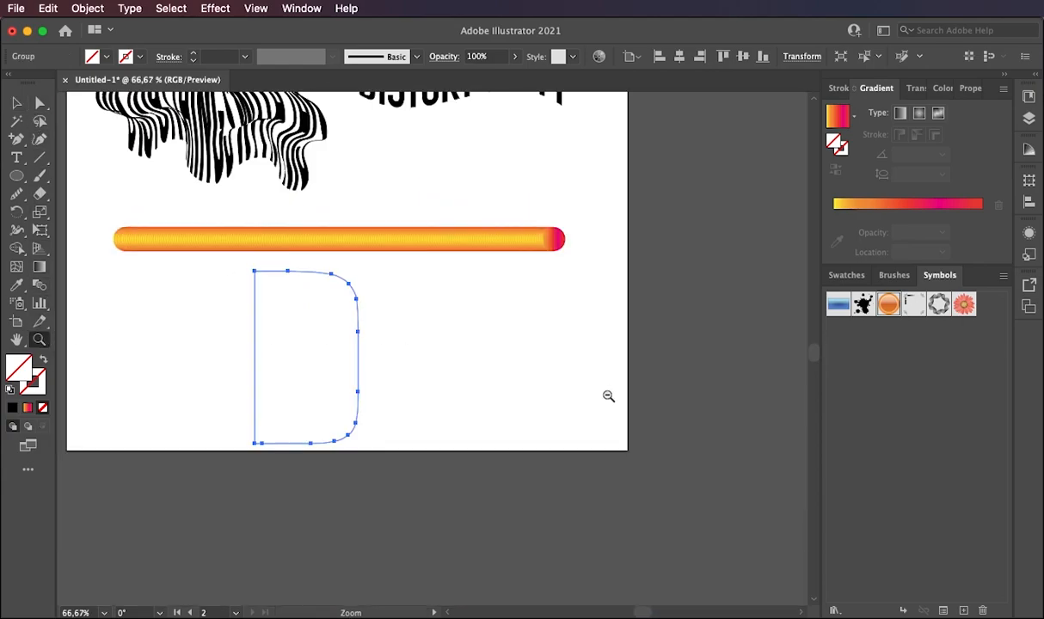
{"action": "left_click", "coordinate": [26, 102]}
{"action": "left_click_drag", "start_coordinate": [82, 212], "coordinate": [456, 415]}
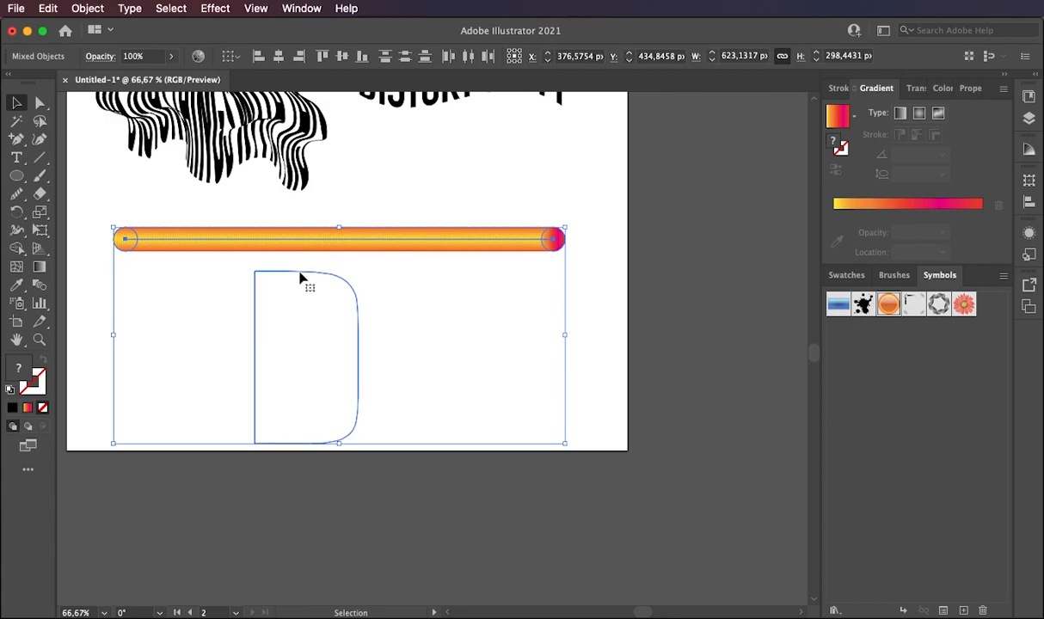
{"action": "left_click", "coordinate": [85, 9]}
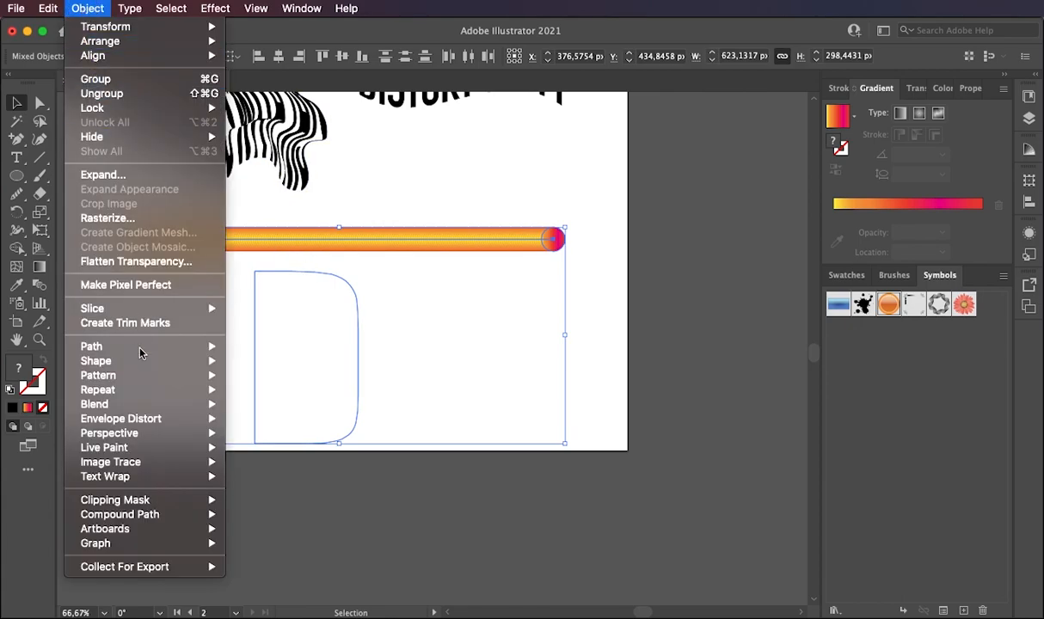
{"action": "mouse_move", "coordinate": [152, 435]}
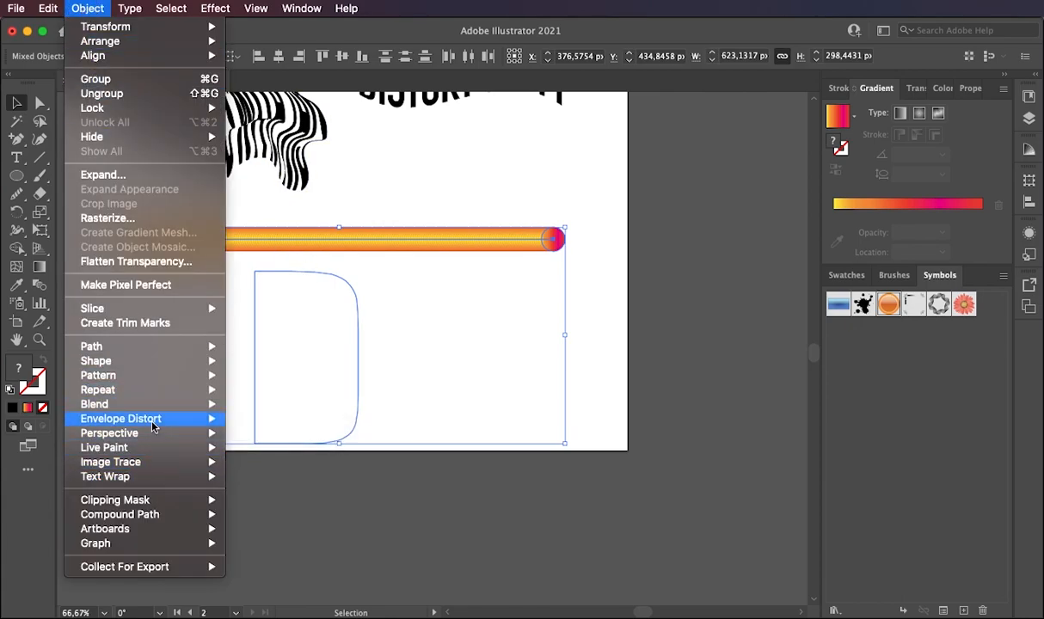
{"action": "mouse_move", "coordinate": [146, 404]}
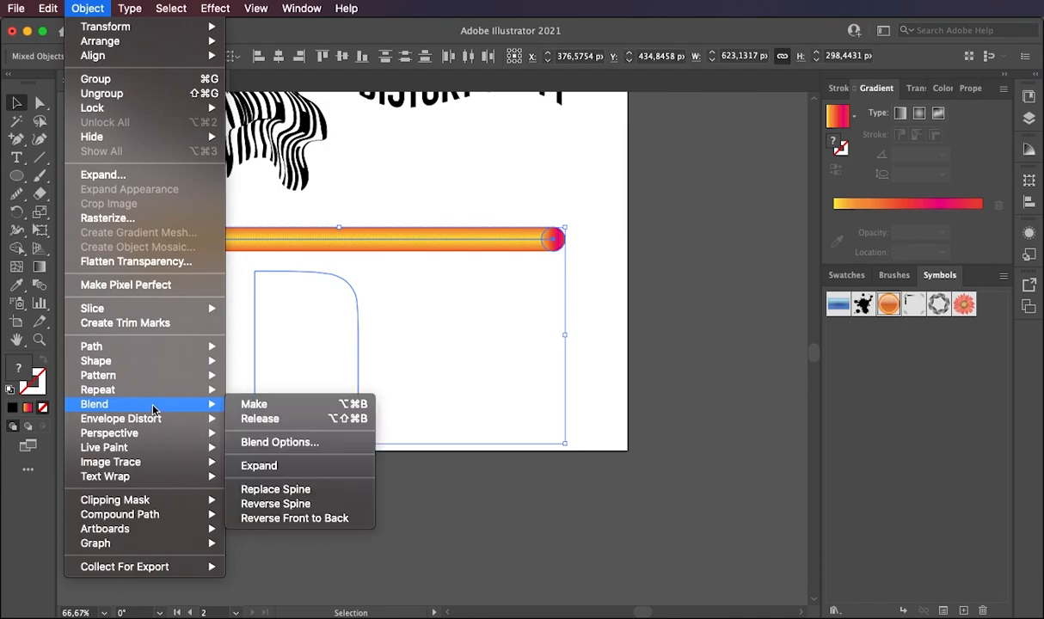
{"action": "left_click", "coordinate": [273, 489]}
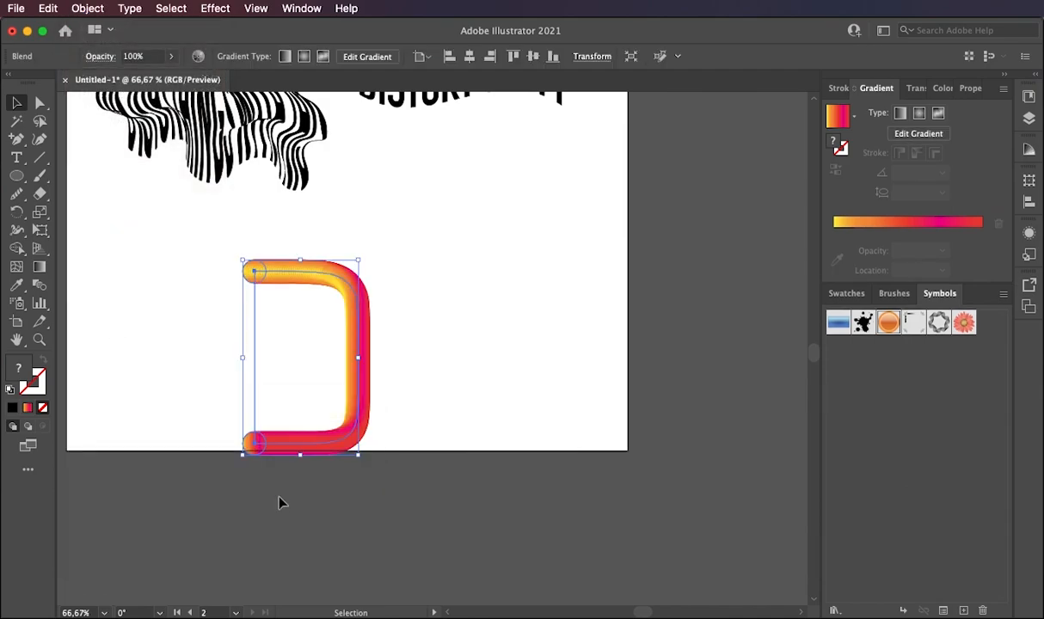
- Undo the blend's spine replacement and clear the selection
{"action": "left_click", "coordinate": [339, 404]}
{"action": "left_click", "coordinate": [253, 357]}
{"action": "key", "text": "super+z"}
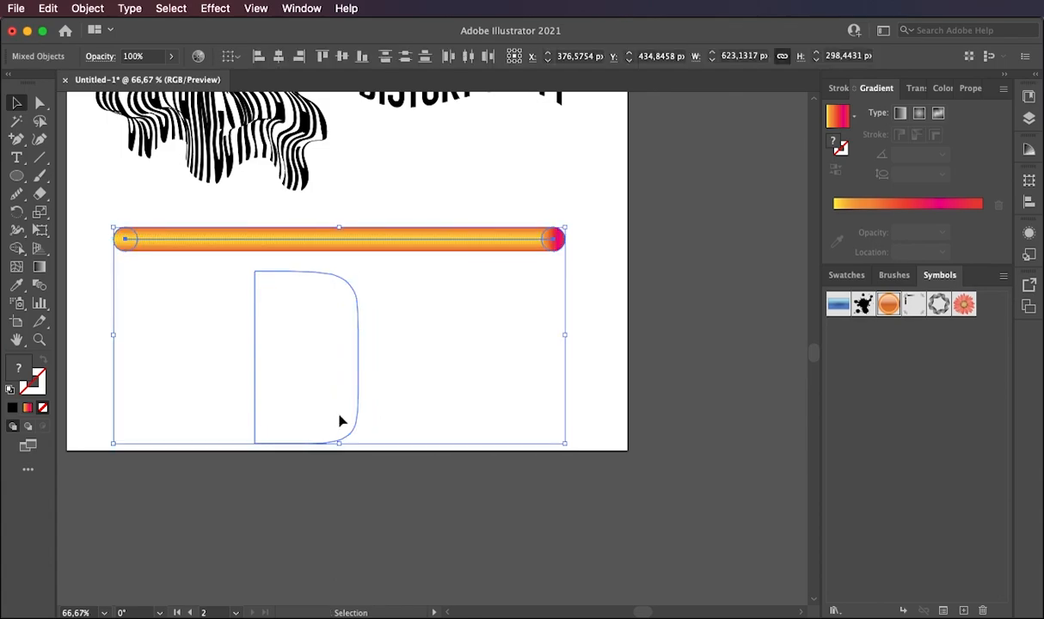
{"action": "left_click", "coordinate": [589, 424]}
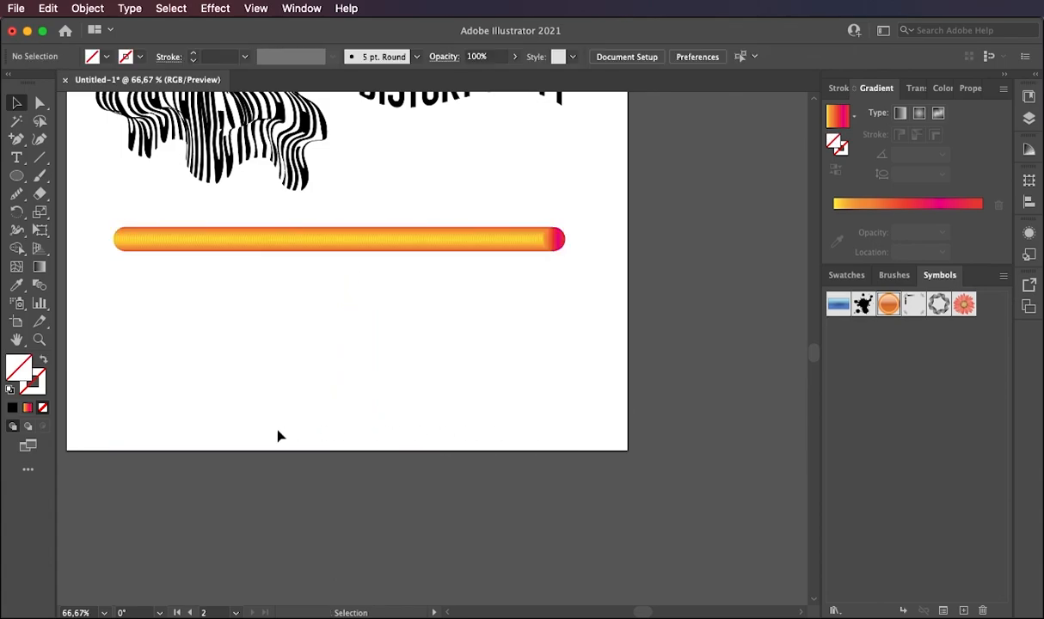
- Delete the short segment between the D path's lower-left corner and the neighbouring anchor point, opening the path
{"action": "left_click", "coordinate": [254, 429]}
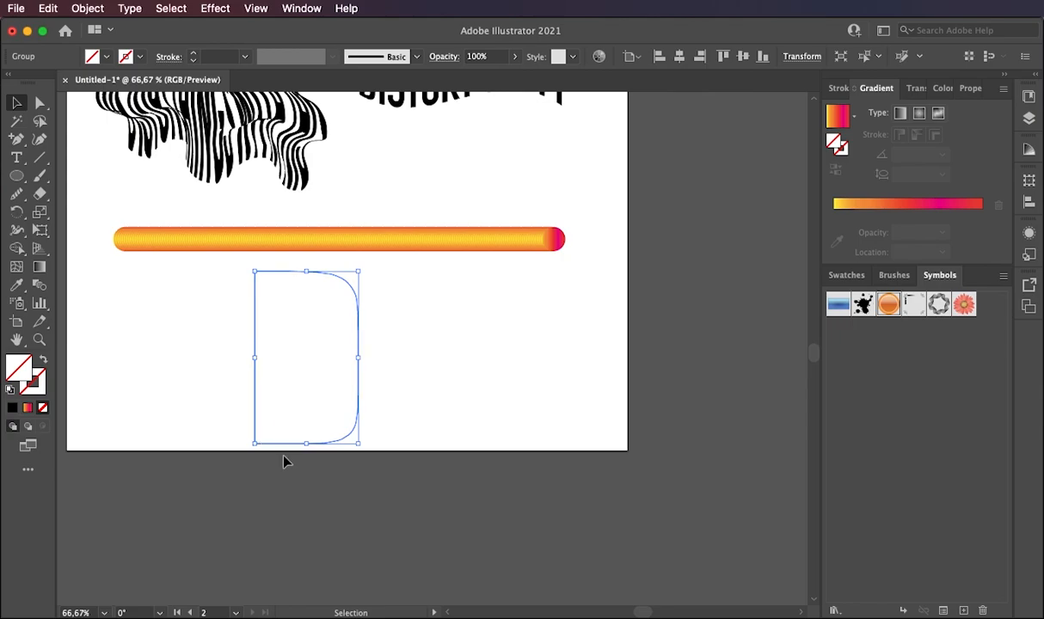
{"action": "left_click", "coordinate": [40, 340]}
{"action": "left_click", "coordinate": [354, 445]}
{"action": "left_click", "coordinate": [331, 350]}
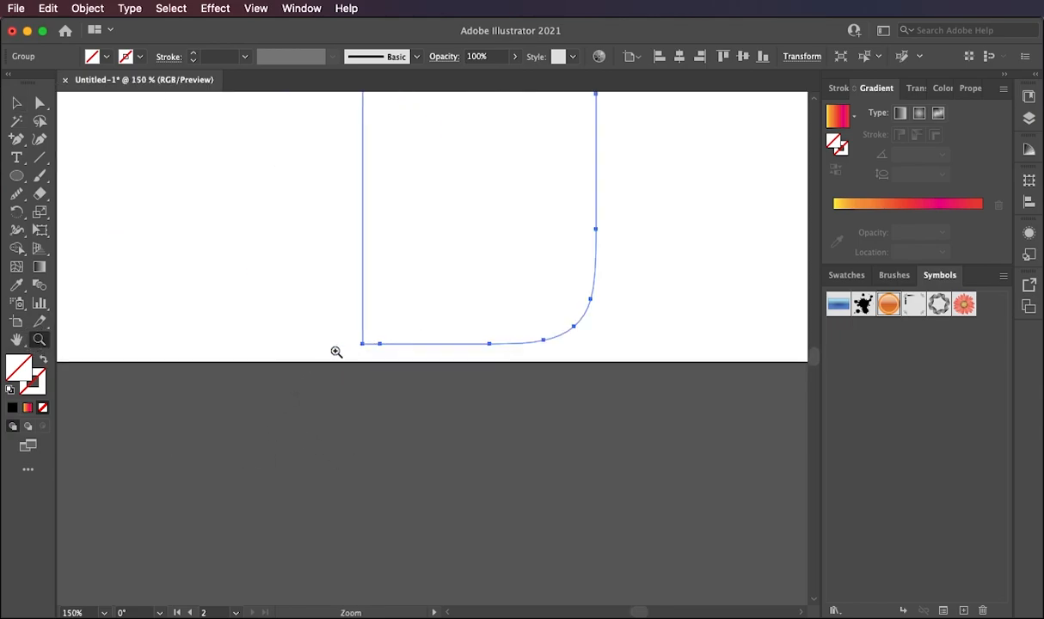
{"action": "left_click", "coordinate": [486, 347]}
{"action": "left_click", "coordinate": [284, 340]}
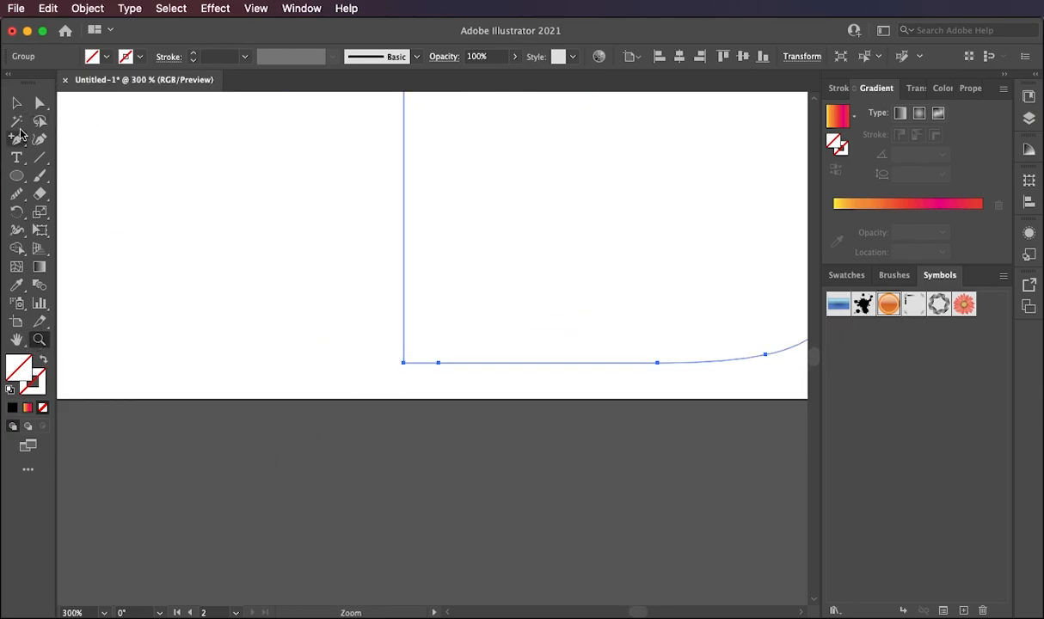
{"action": "left_click", "coordinate": [39, 102]}
{"action": "left_click", "coordinate": [405, 362]}
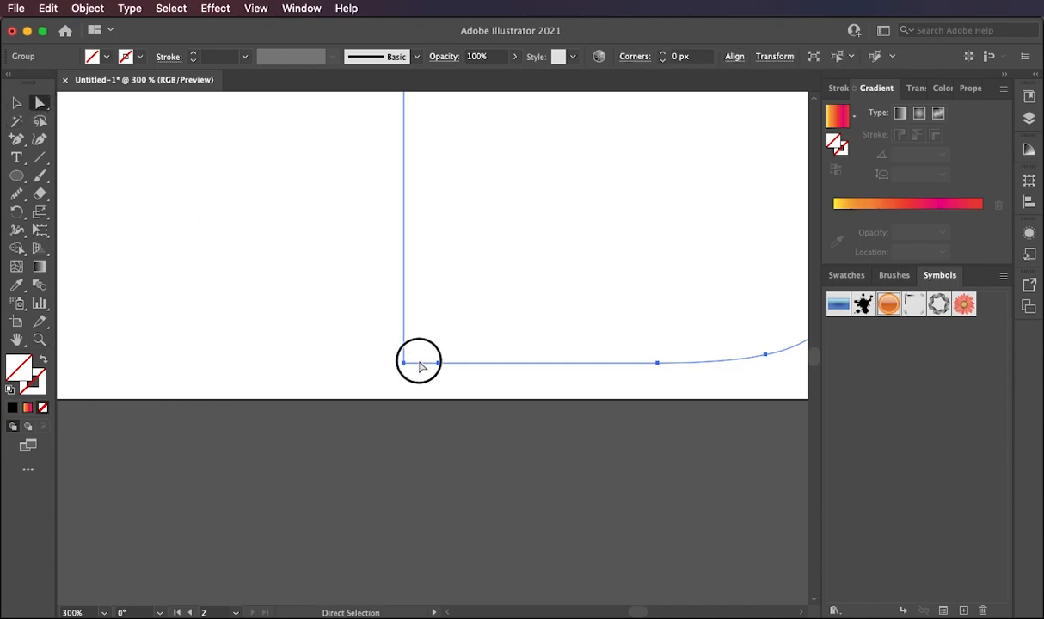
{"action": "key", "text": "Delete"}
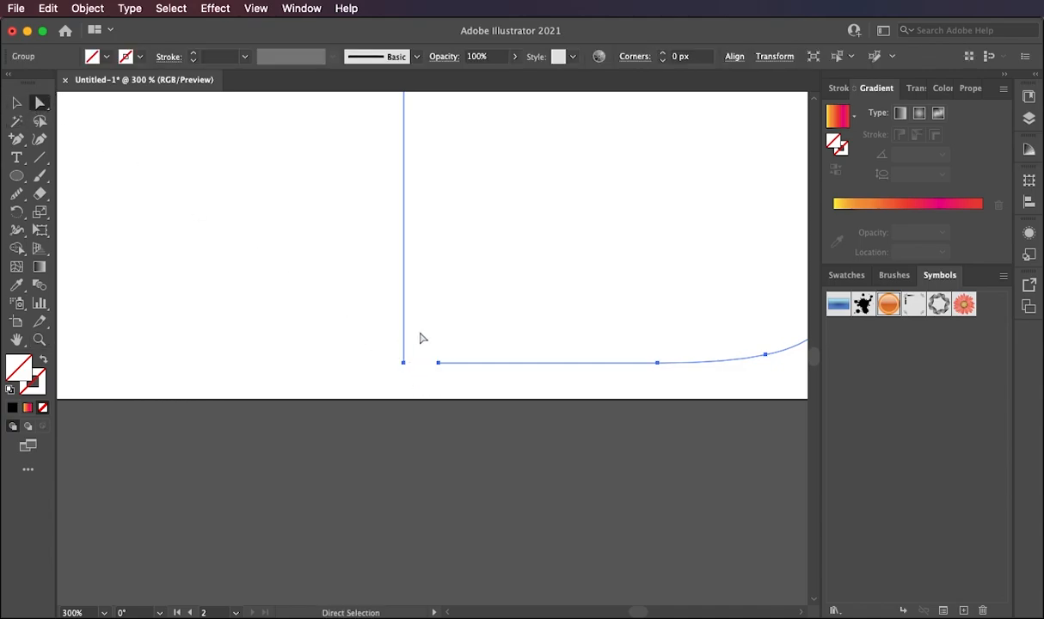
- Replace the spine of the blended gradient bar with the open D path
{"action": "left_click", "coordinate": [39, 339]}
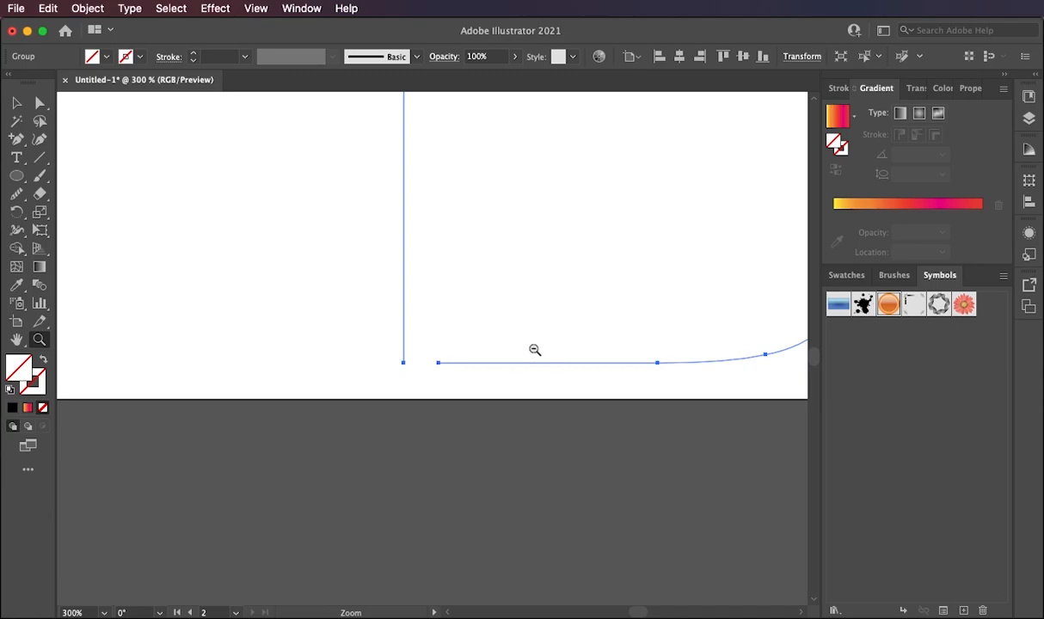
{"action": "left_click", "coordinate": [612, 361], "text": "alt"}
{"action": "left_click", "coordinate": [611, 361], "text": "alt"}
{"action": "scroll", "coordinate": [404, 268], "scroll_direction": "down", "scroll_amount": 1}
{"action": "scroll", "coordinate": [338, 267], "scroll_direction": "up", "scroll_amount": 3}
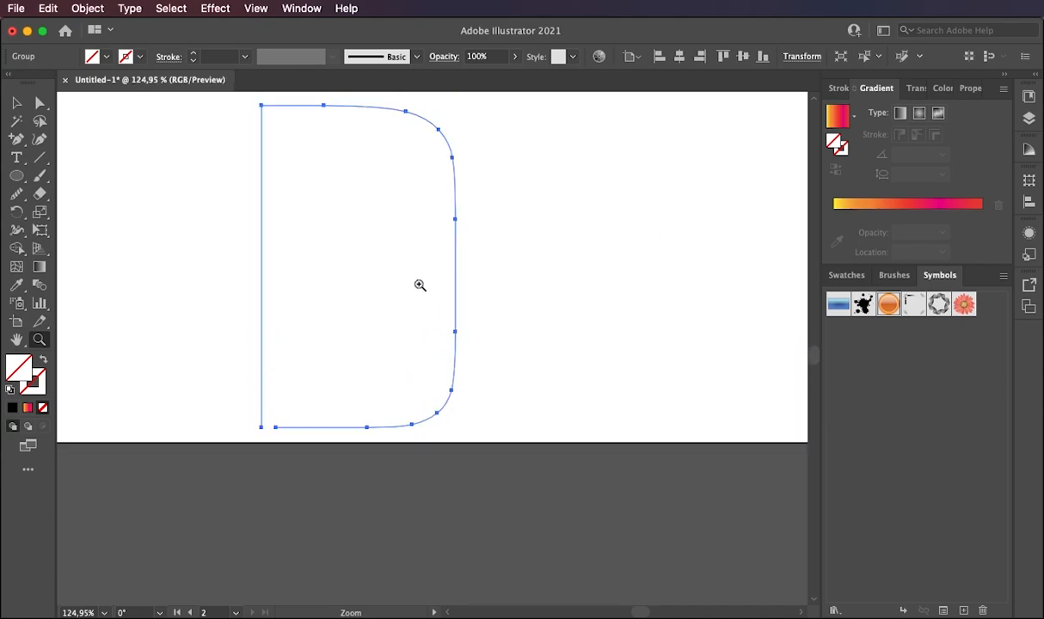
{"action": "left_click", "coordinate": [341, 287], "text": "alt"}
{"action": "left_click", "coordinate": [593, 348], "text": "alt"}
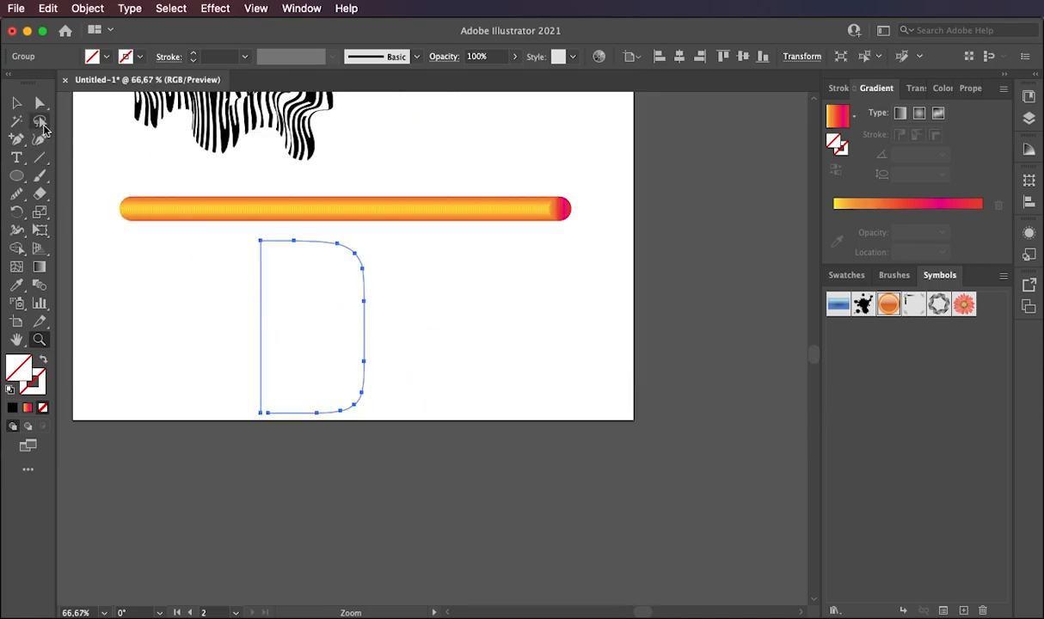
{"action": "scroll", "coordinate": [186, 233], "scroll_direction": "up", "scroll_amount": 3}
{"action": "scroll", "coordinate": [274, 258], "scroll_direction": "down", "scroll_amount": 1}
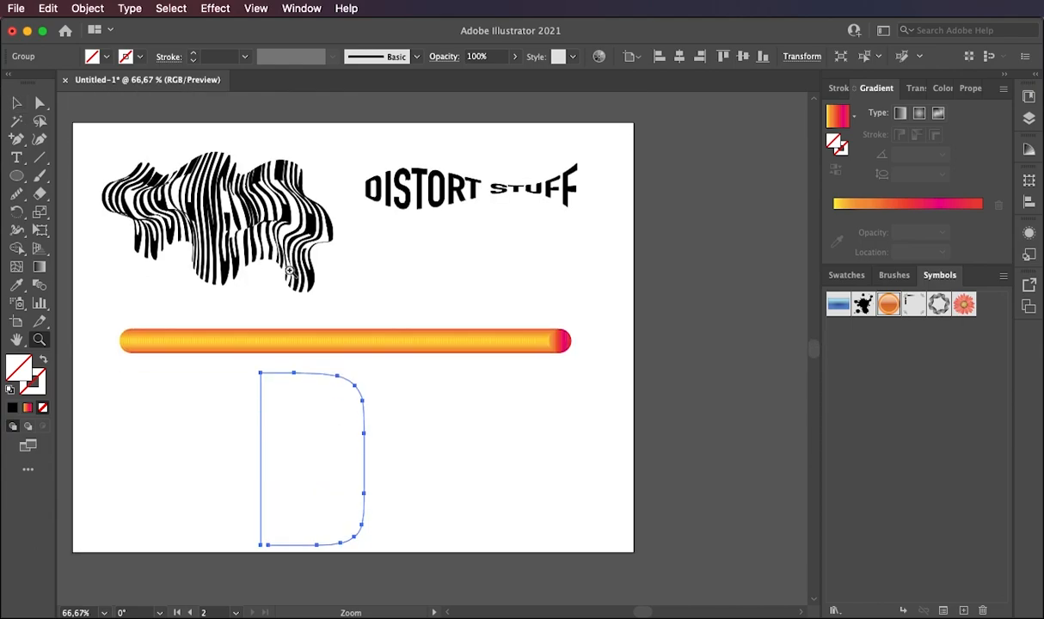
{"action": "left_click", "coordinate": [17, 102]}
{"action": "left_click_drag", "start_coordinate": [93, 321], "coordinate": [568, 519]}
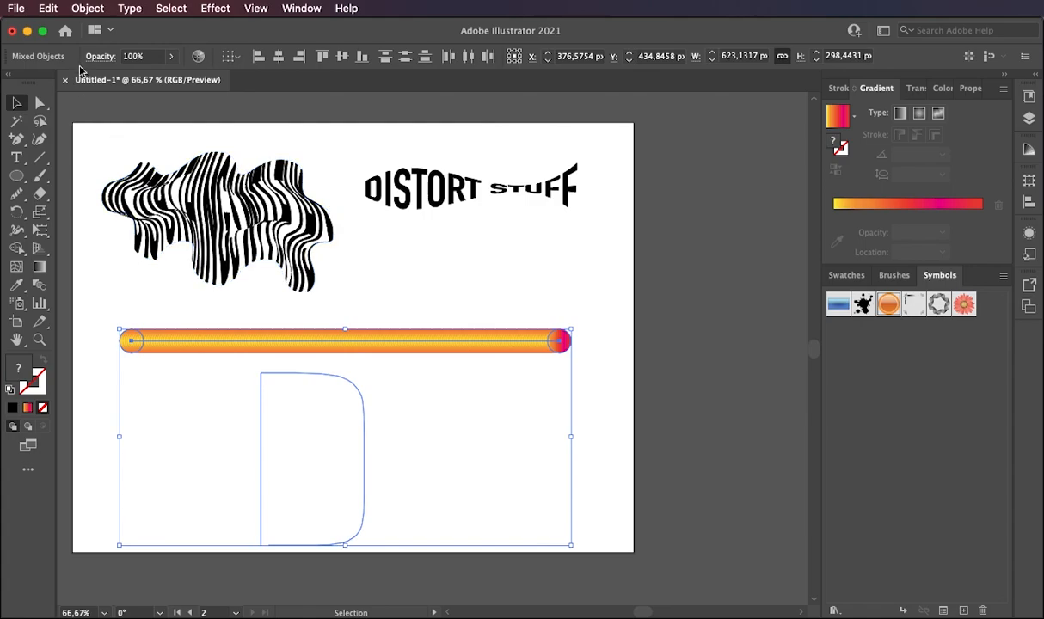
{"action": "left_click", "coordinate": [86, 9]}
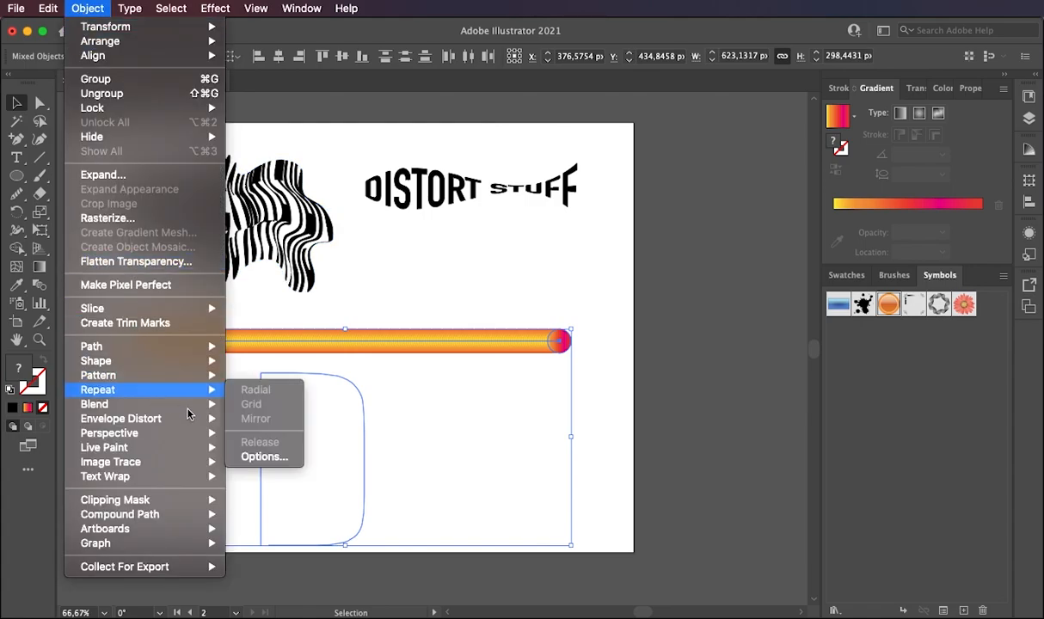
{"action": "mouse_move", "coordinate": [186, 410]}
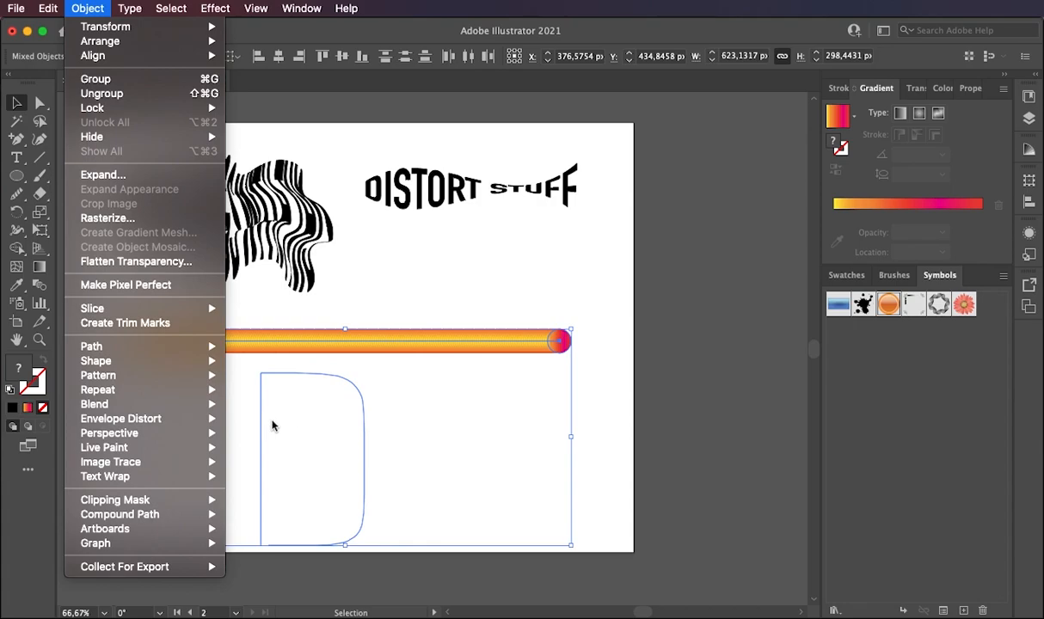
{"action": "left_click", "coordinate": [275, 489]}
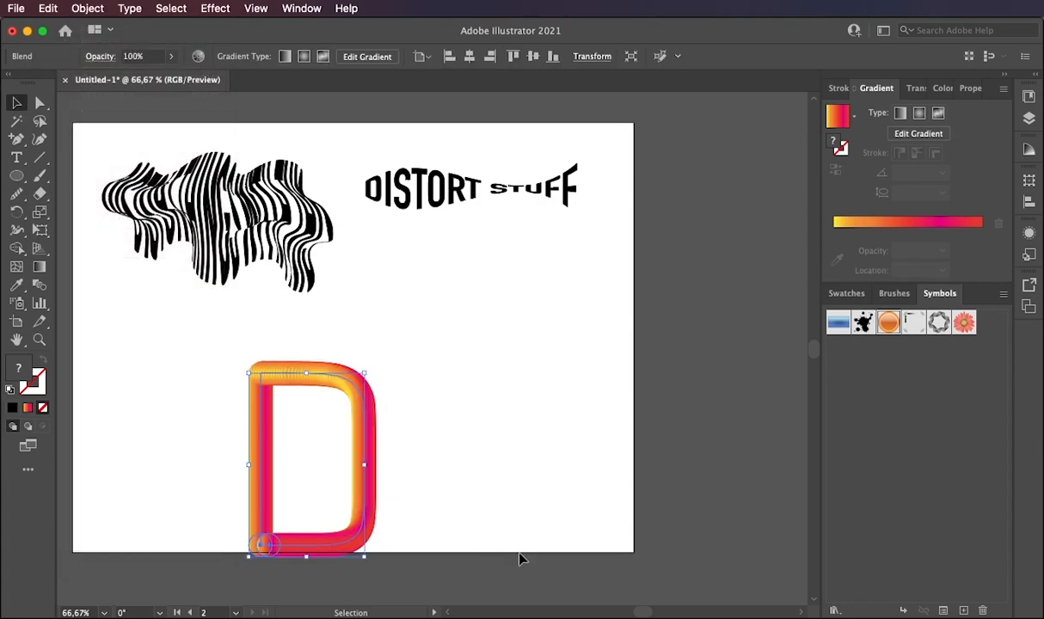
- Move the blended D up and to the right, placing it below the DISTORT STUFF text
{"action": "left_click", "coordinate": [469, 507]}
{"action": "left_click_drag", "start_coordinate": [356, 365], "coordinate": [451, 297]}
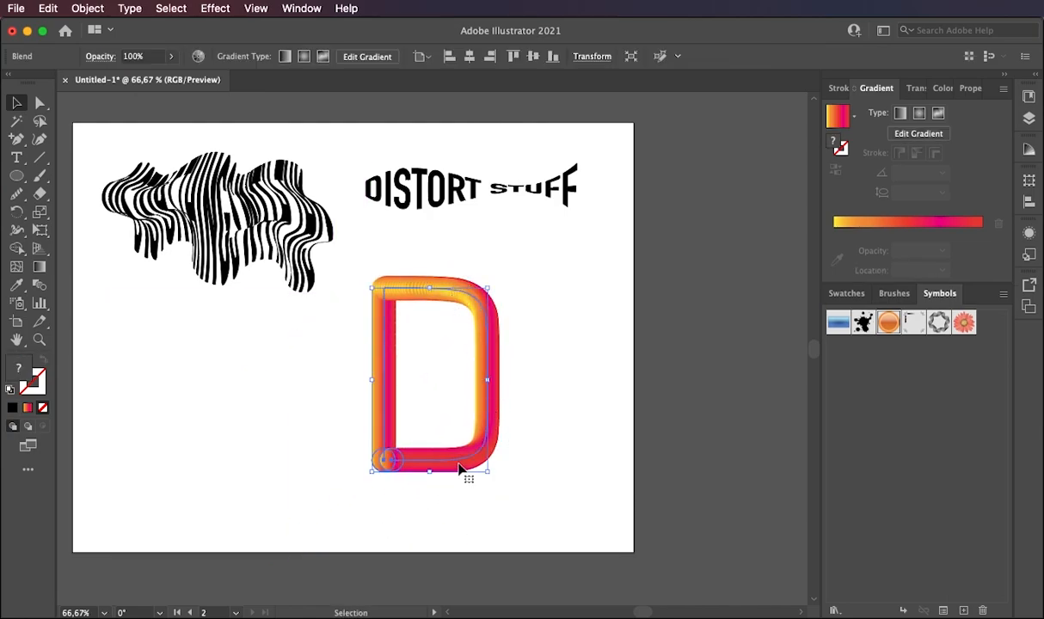
- Examine the blended D up close, including how its two ends meet at the lower-left corner
{"action": "left_click", "coordinate": [38, 339]}
{"action": "left_click", "coordinate": [337, 411]}
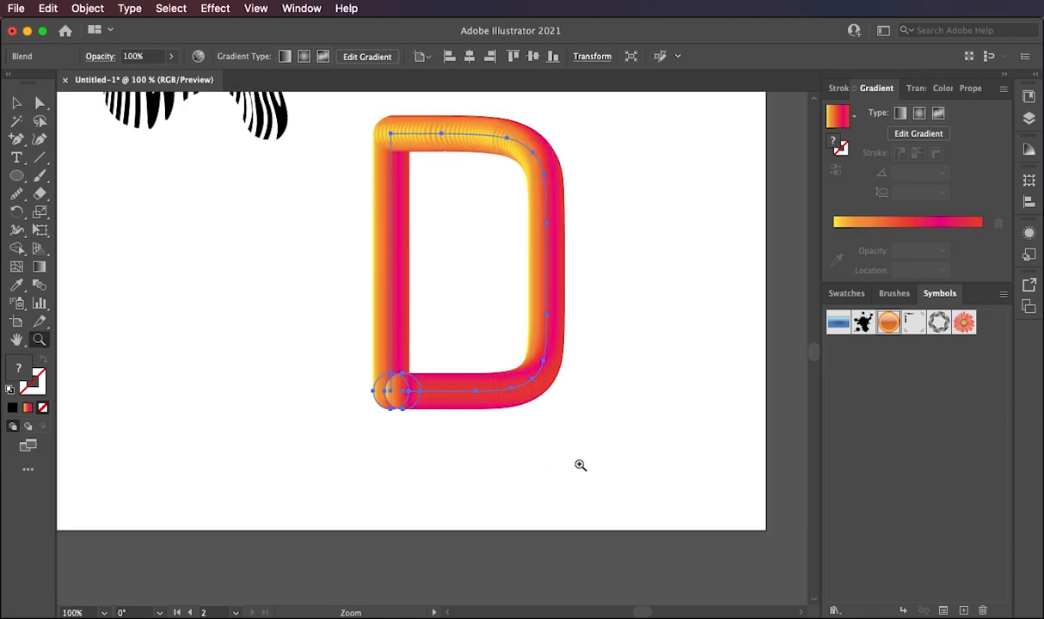
{"action": "scroll", "coordinate": [620, 377], "scroll_direction": "up", "scroll_amount": 2}
{"action": "left_click", "coordinate": [540, 399]}
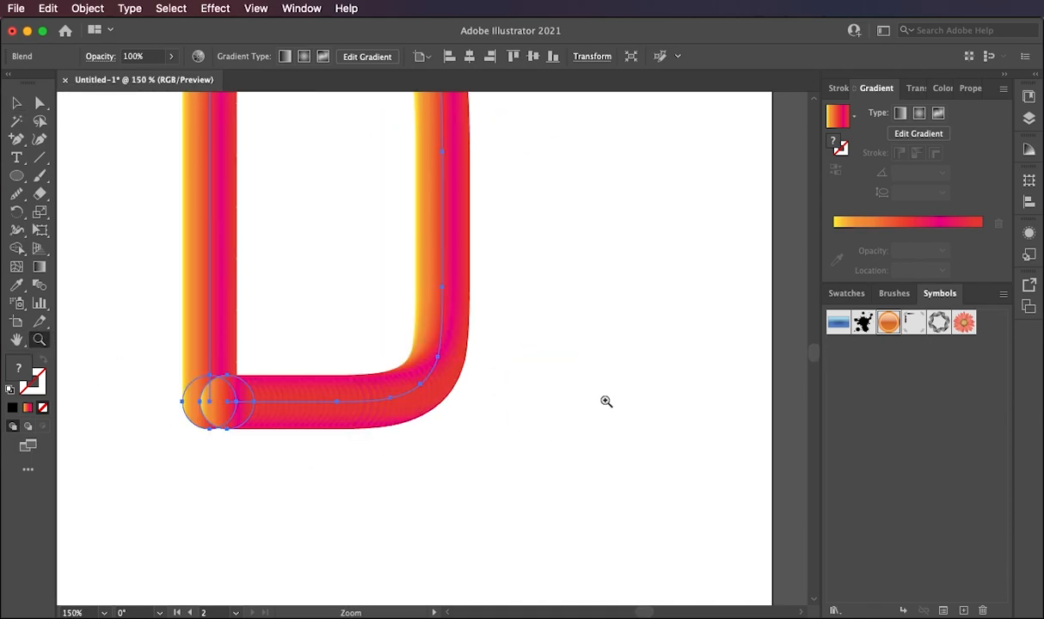
{"action": "scroll", "coordinate": [600, 401], "scroll_direction": "up", "scroll_amount": 6}
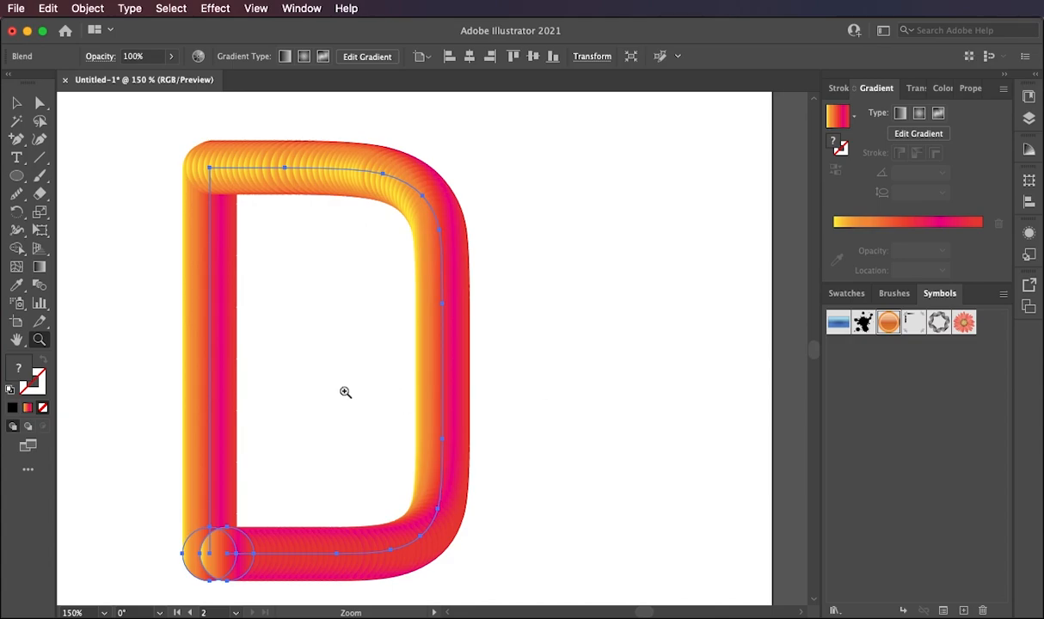
{"action": "key", "text": "h"}
{"action": "left_click_drag", "start_coordinate": [353, 421], "coordinate": [463, 403]}
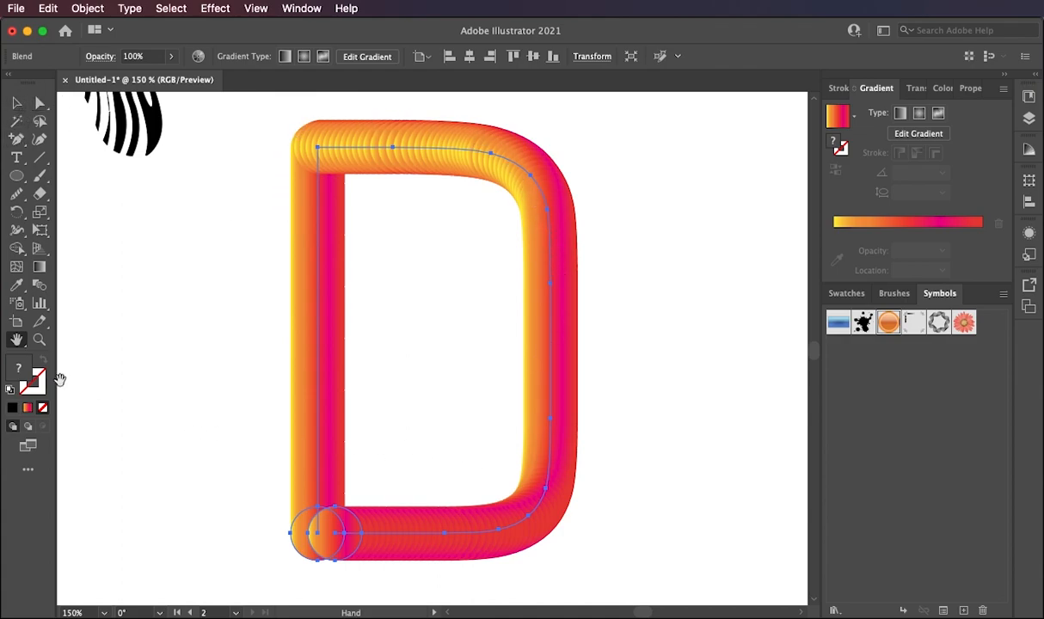
- Start a Roughen effect on the blended D with a relative size of 68% and a detail of 100 per inch
{"action": "left_click", "coordinate": [38, 339]}
{"action": "left_click", "coordinate": [486, 391], "text": "alt"}
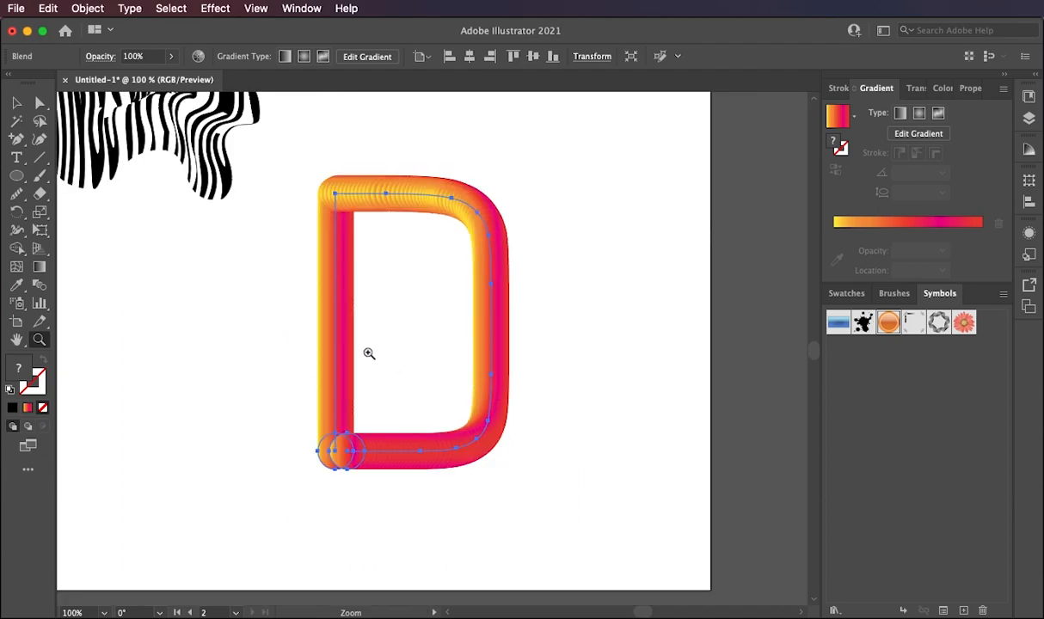
{"action": "scroll", "coordinate": [379, 354], "scroll_direction": "up", "scroll_amount": 3}
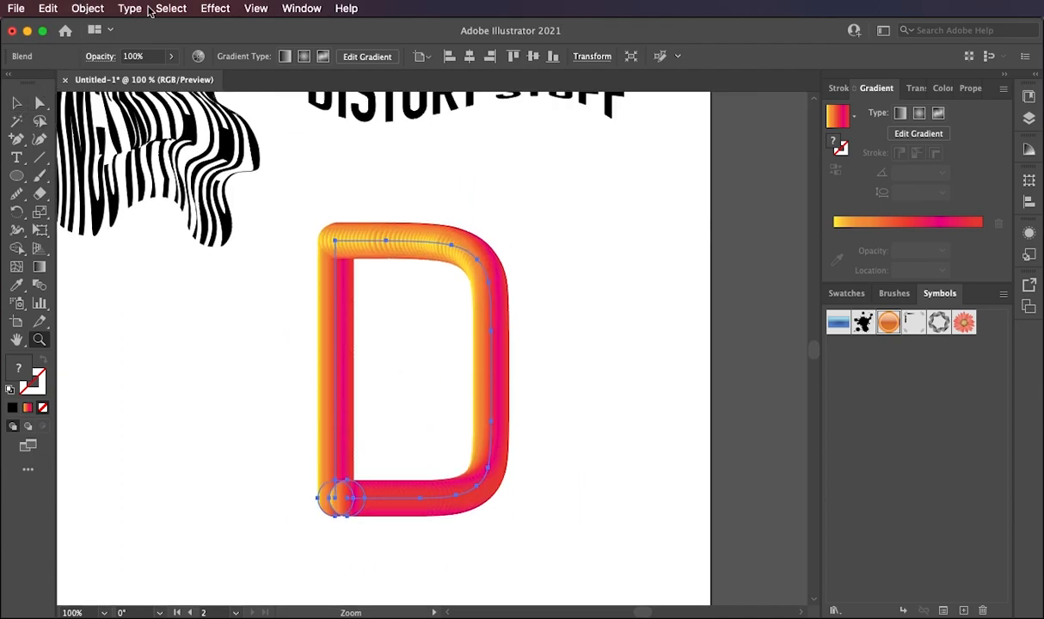
{"action": "left_click", "coordinate": [209, 10]}
{"action": "mouse_move", "coordinate": [311, 147]}
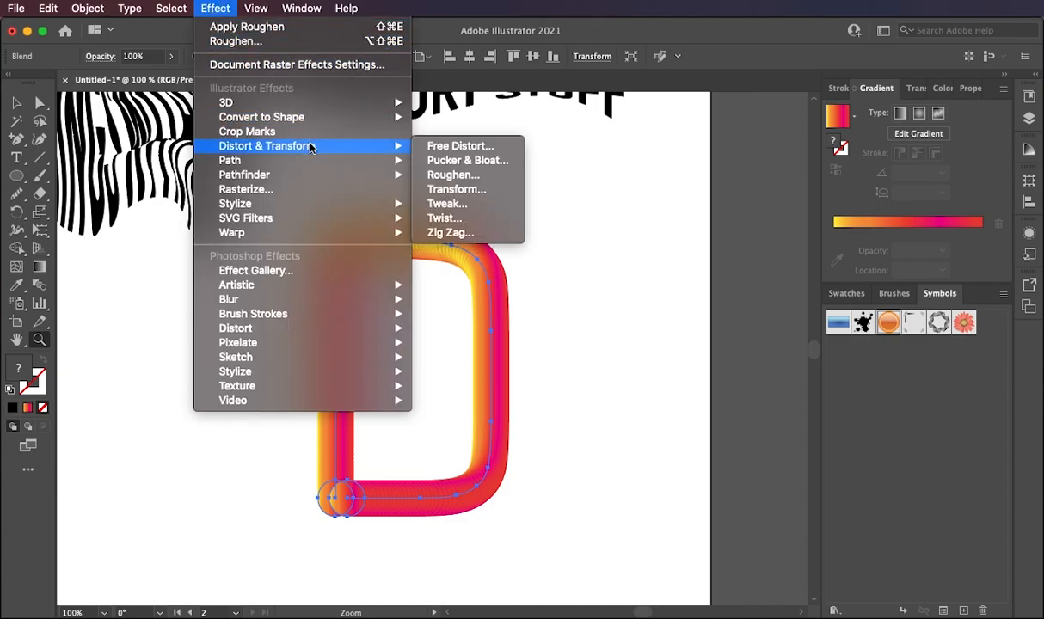
{"action": "left_click", "coordinate": [469, 177]}
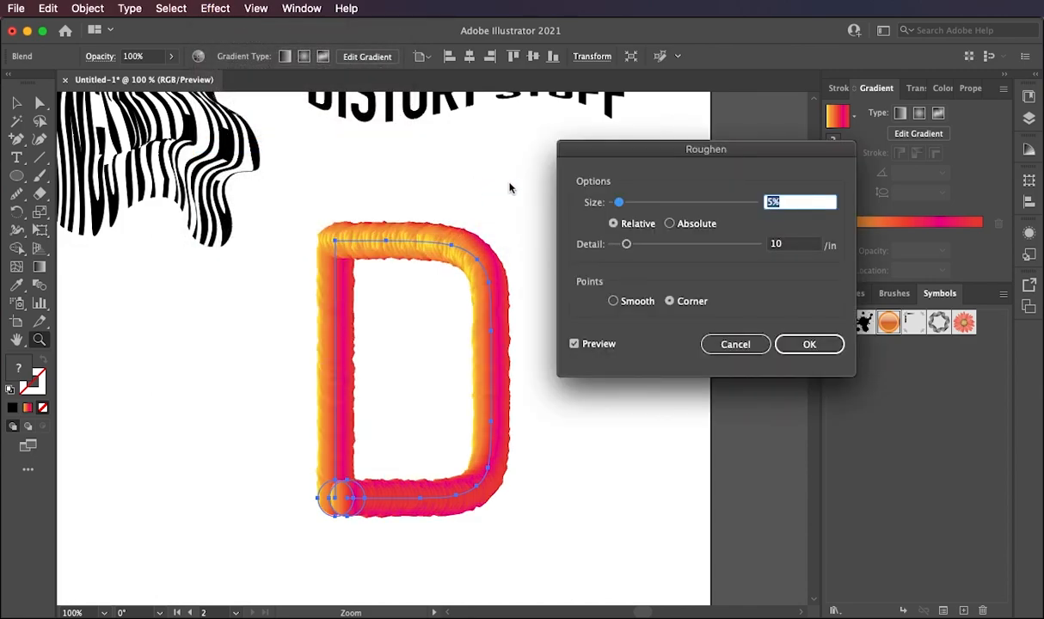
{"action": "left_click_drag", "start_coordinate": [661, 146], "coordinate": [675, 175]}
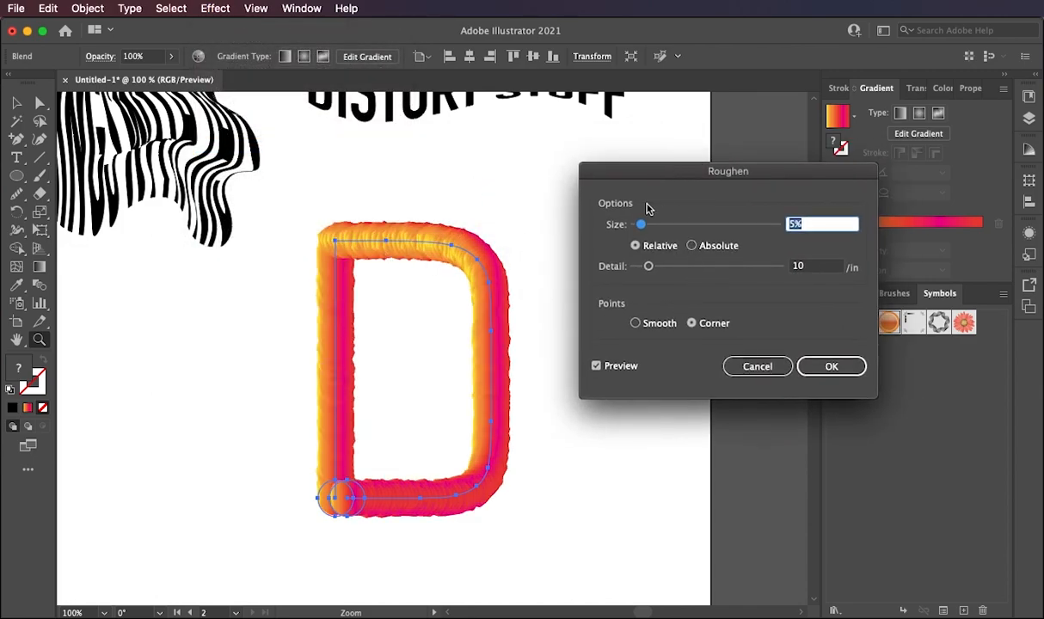
{"action": "left_click_drag", "start_coordinate": [640, 223], "coordinate": [770, 223]}
{"action": "left_click_drag", "start_coordinate": [650, 266], "coordinate": [783, 272]}
{"action": "left_click_drag", "start_coordinate": [769, 223], "coordinate": [734, 225]}
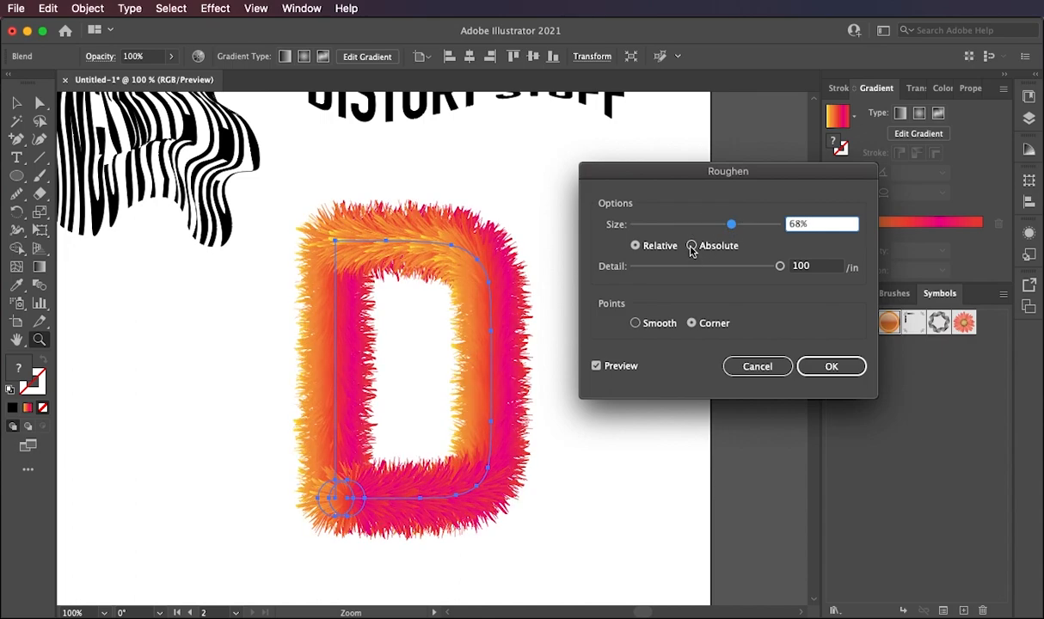
- Switch the Roughen size to absolute at 87 px and make its points smooth
{"action": "left_click", "coordinate": [691, 245]}
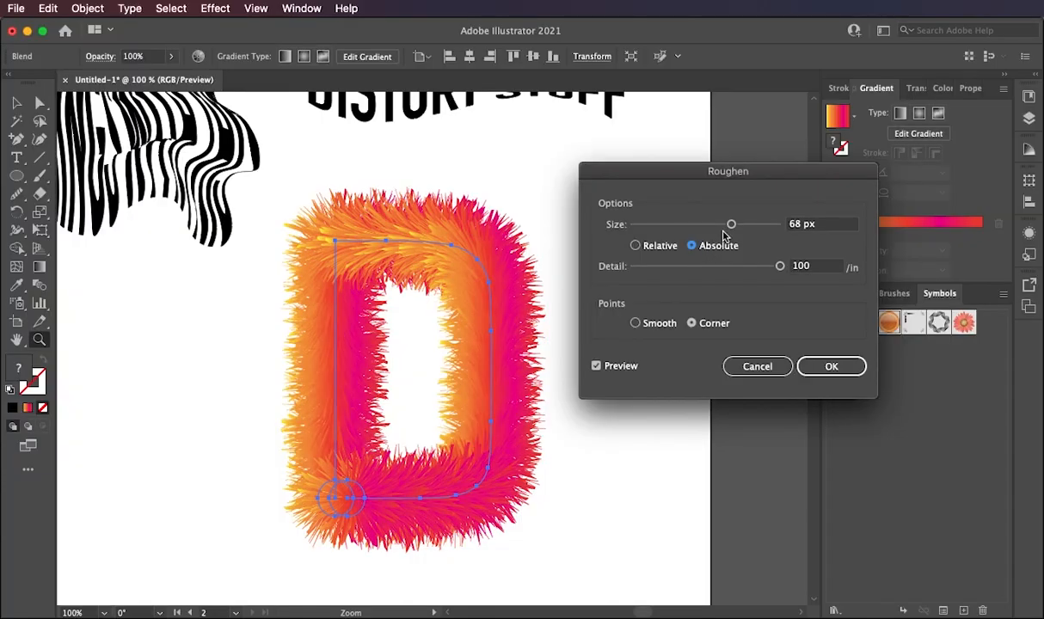
{"action": "left_click_drag", "start_coordinate": [732, 224], "coordinate": [760, 229]}
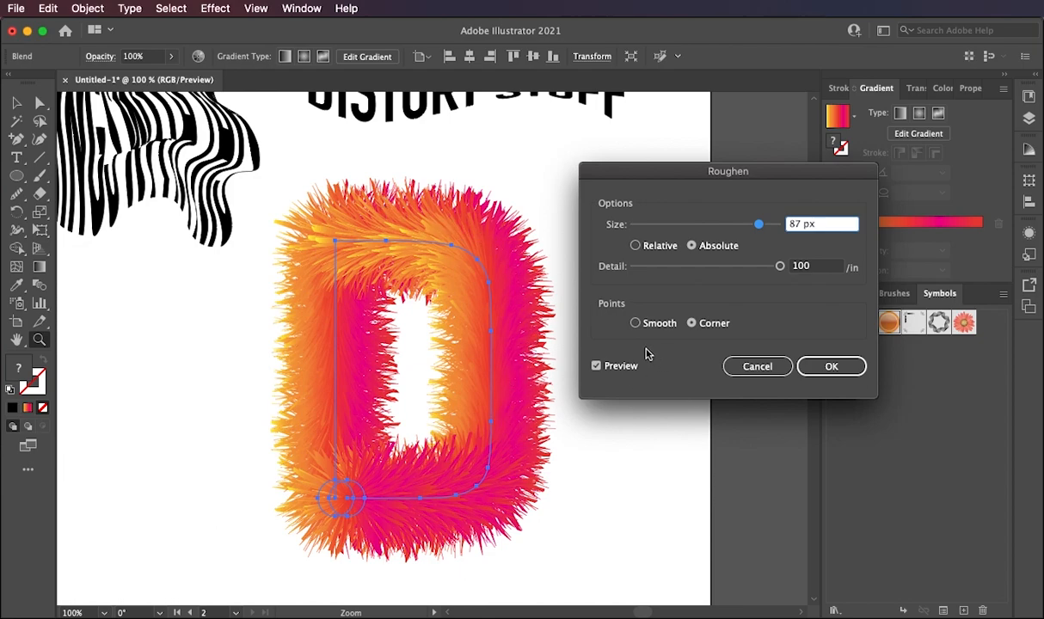
{"action": "left_click", "coordinate": [636, 323]}
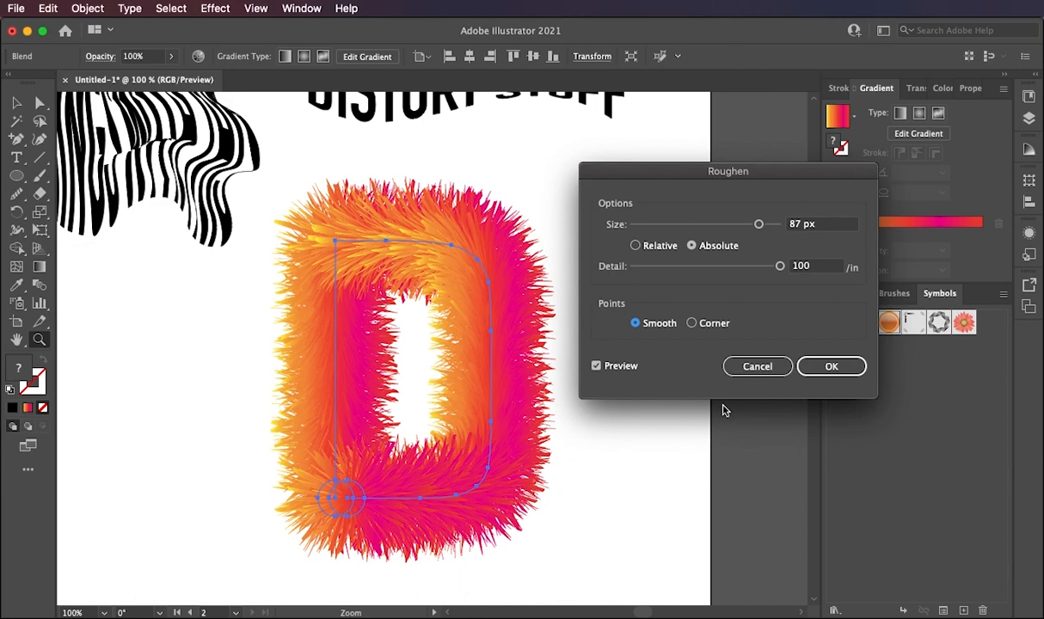
- Compare a Roughen size of 8 px, settle on 74 px and apply the effect to the D
{"action": "left_click_drag", "start_coordinate": [758, 223], "coordinate": [645, 229]}
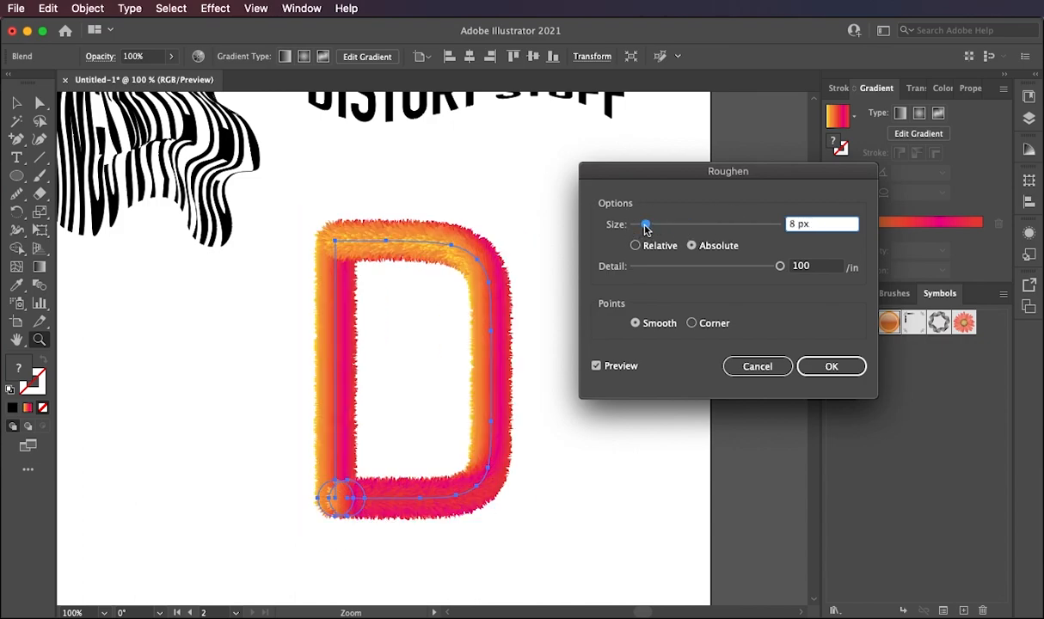
{"action": "left_click_drag", "start_coordinate": [645, 229], "coordinate": [739, 230]}
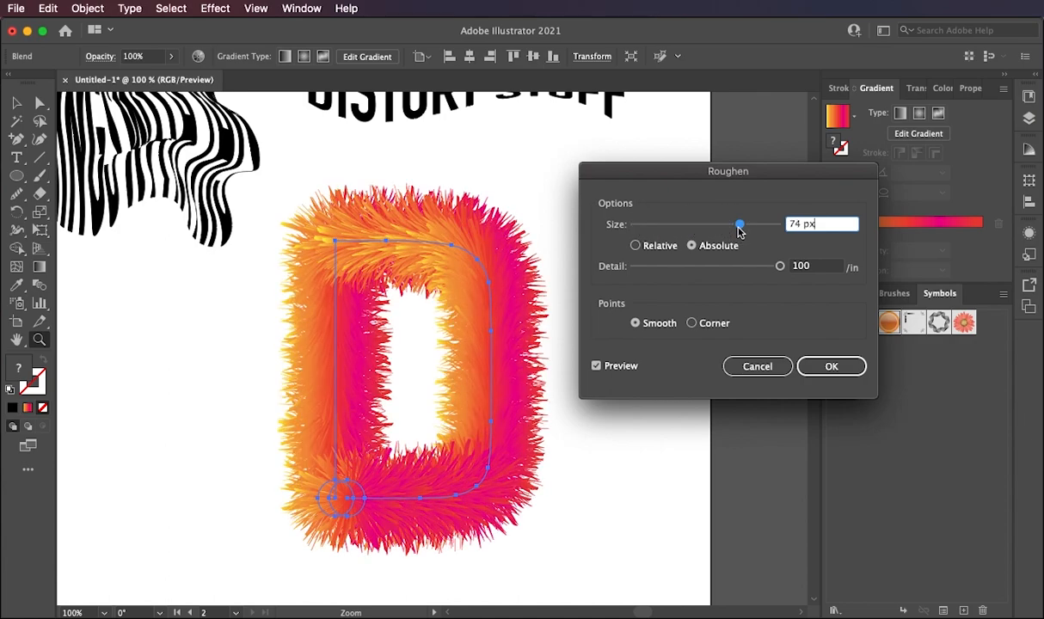
{"action": "left_click", "coordinate": [839, 366]}
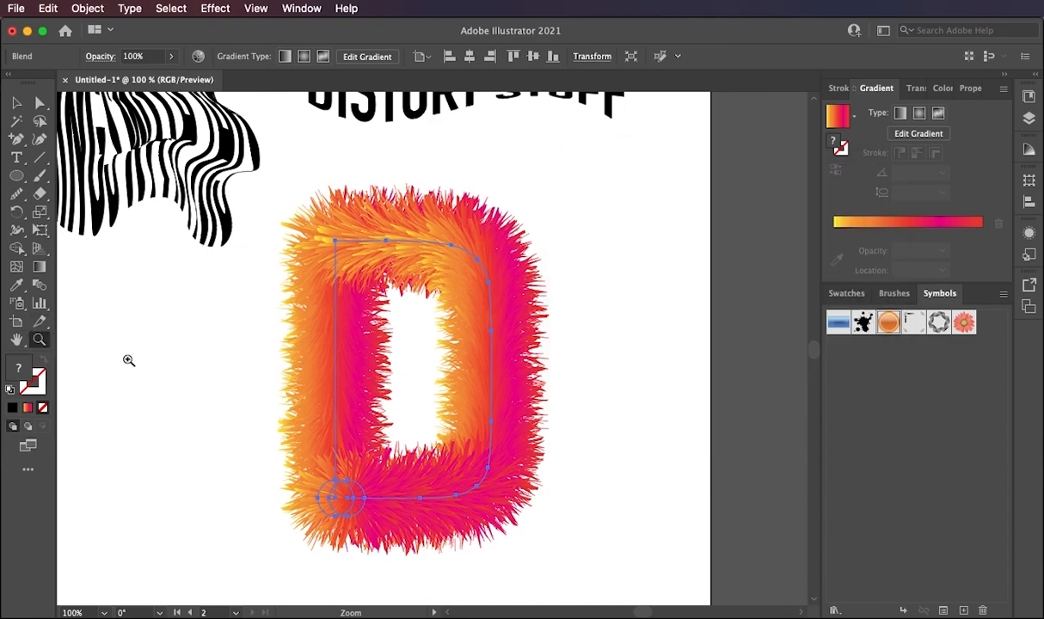
- Deselect the furry D and review it alongside the other distorted text and the type-on-a-path artboard
{"action": "left_click", "coordinate": [121, 334], "text": "super"}
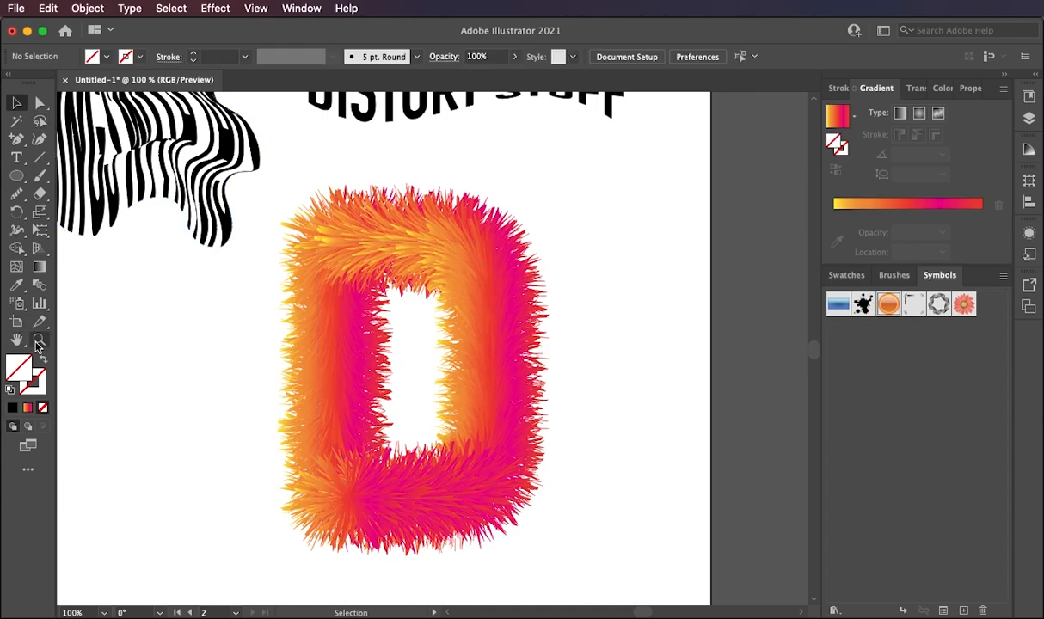
{"action": "key", "text": "super+minus"}
{"action": "key", "text": "super+minus"}
{"action": "scroll", "coordinate": [478, 336], "scroll_direction": "up", "scroll_amount": 2}
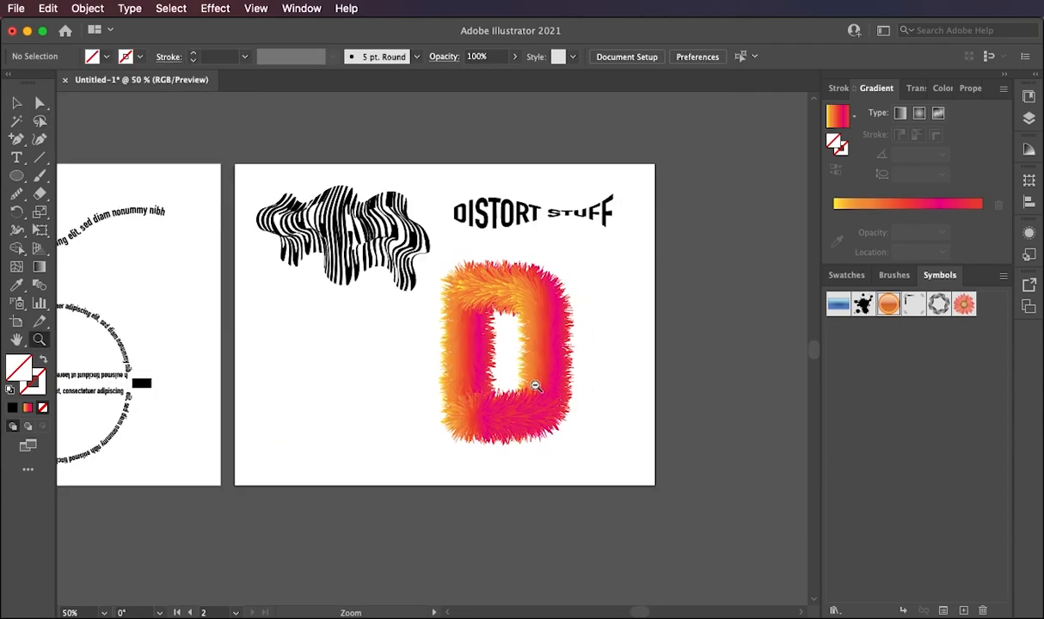
{"action": "key", "text": "h"}
{"action": "left_click_drag", "start_coordinate": [318, 343], "coordinate": [393, 343]}
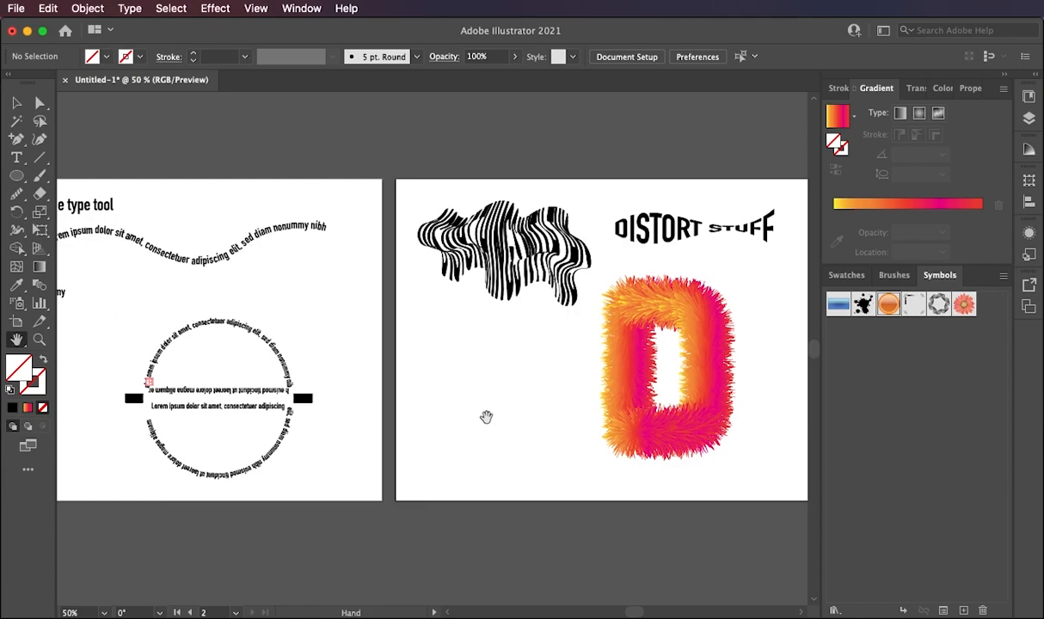
{"action": "left_click_drag", "start_coordinate": [517, 406], "coordinate": [533, 379]}
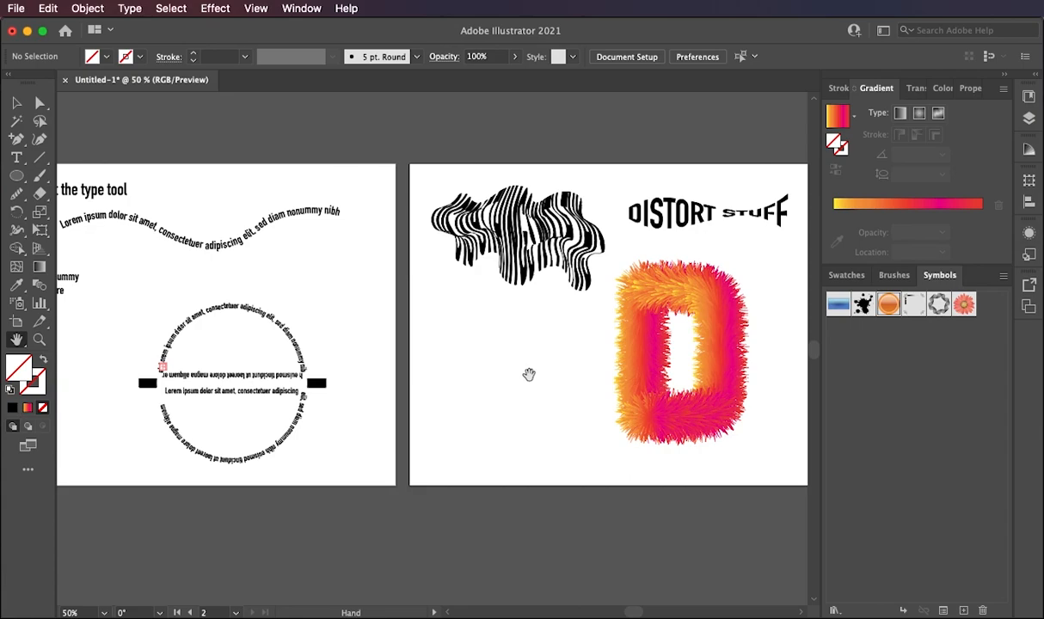